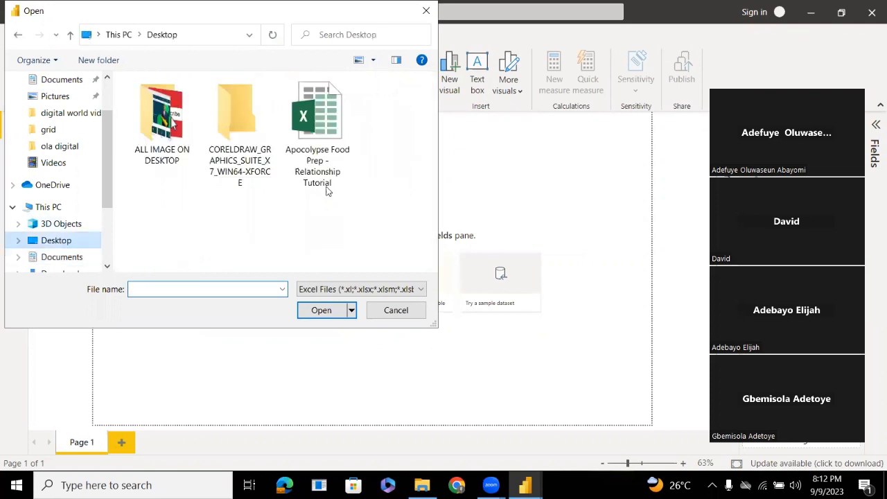
Open the SalesData_Header Excel workbook from the Desktop as the data source
scroll(382, 188, down, 1)
scroll(388, 207, down, 3)
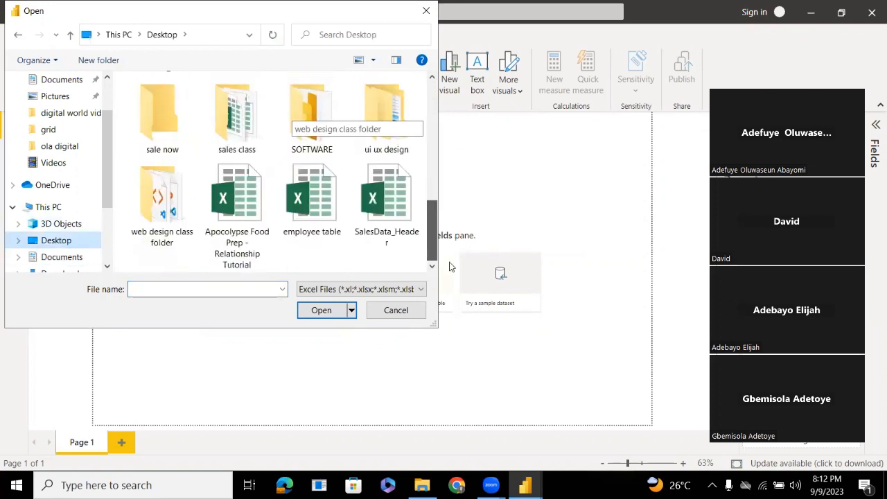
click(376, 186)
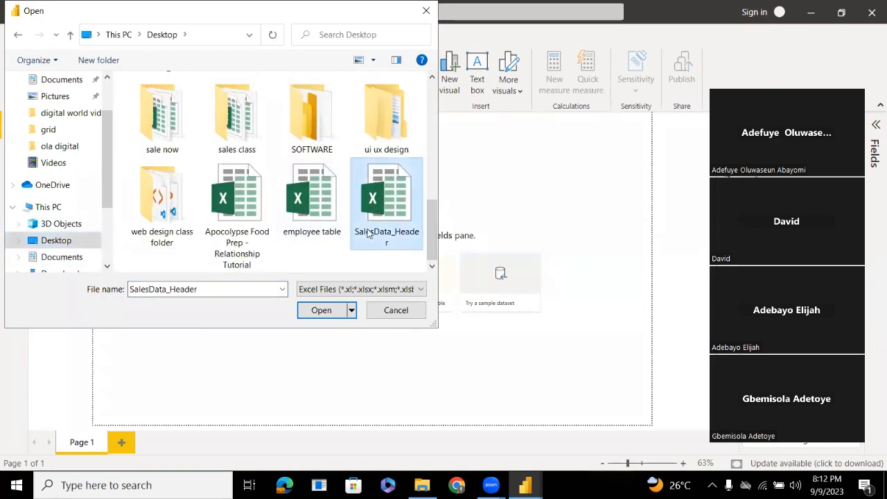
click(332, 312)
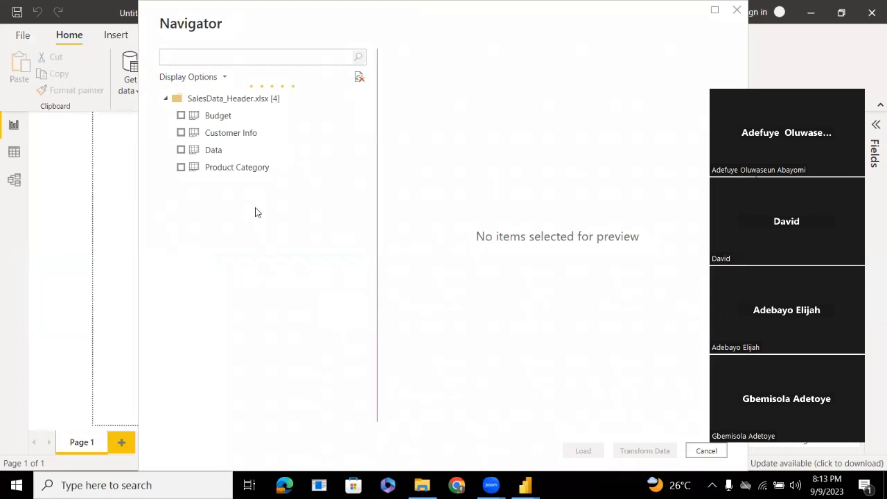
Select the Budget, Customer Info, Data and Product Category sheets and open them in Power Query Editor for transformation
click(181, 115)
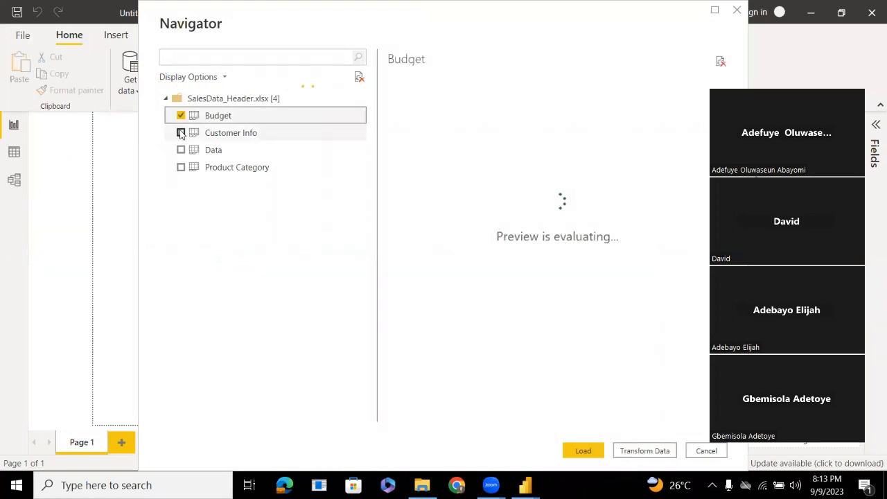
click(181, 132)
click(181, 150)
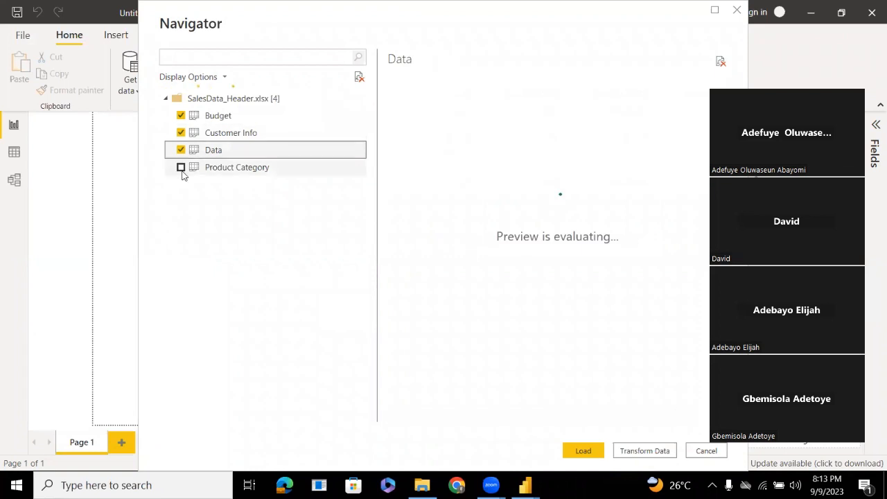
click(183, 173)
click(181, 167)
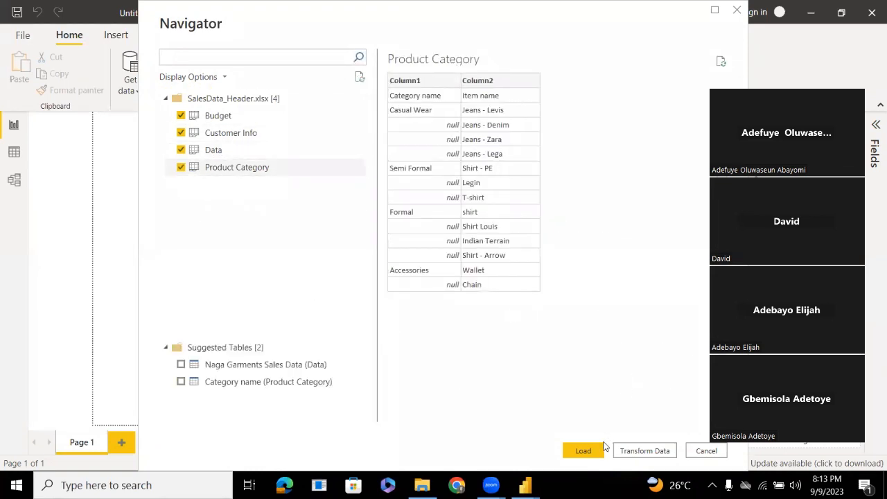
click(641, 452)
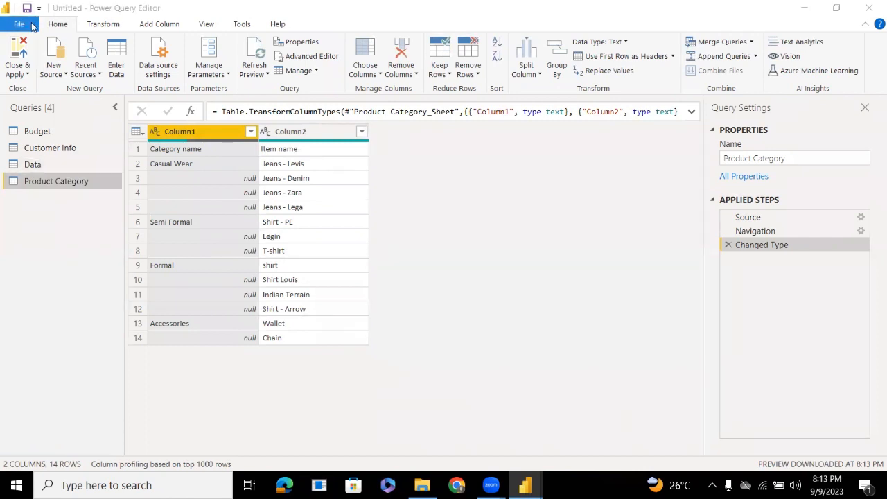
Add the Apocolypse Food Prep - Relationship Tutorial workbook from the Desktop as a new Excel source
click(67, 73)
click(77, 104)
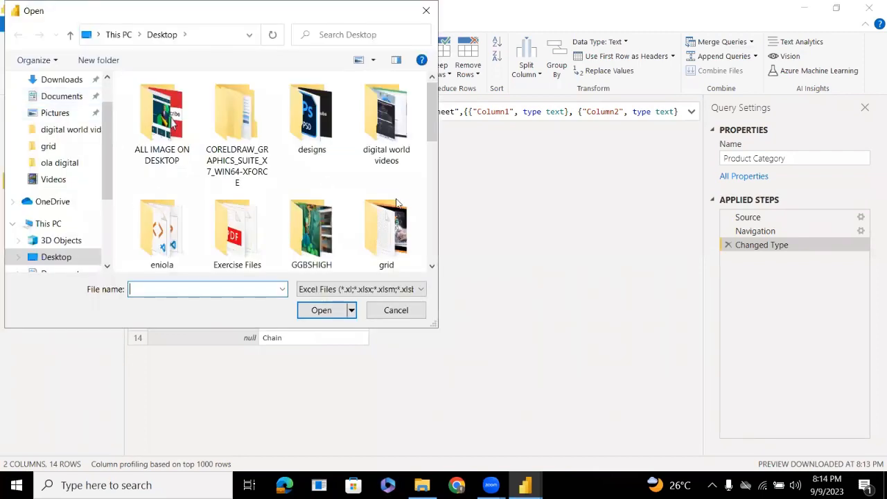
click(502, 192)
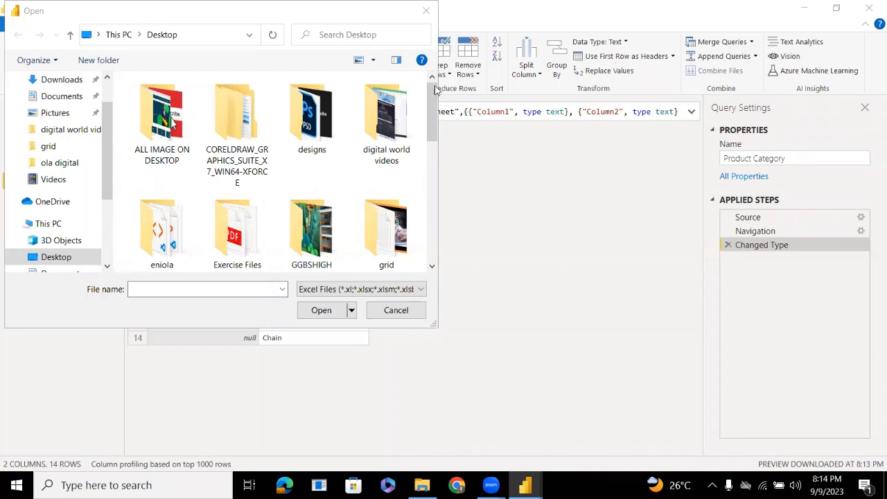
drag(432, 103, 431, 220)
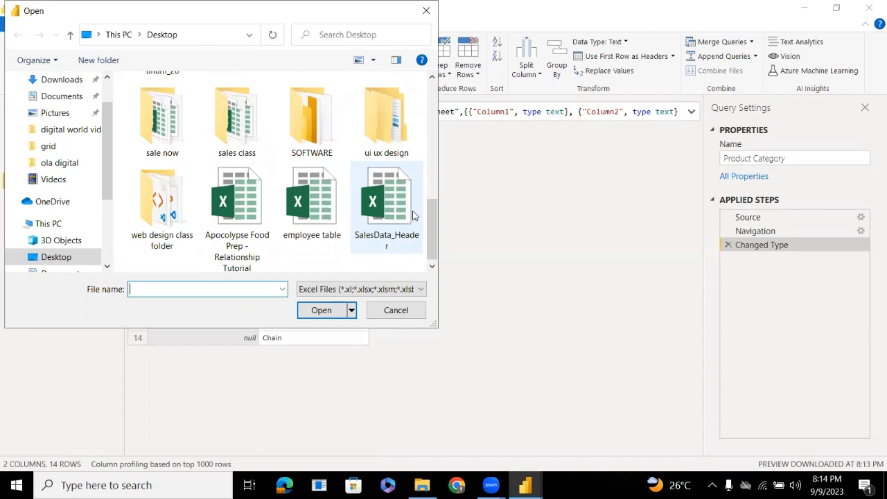
click(264, 218)
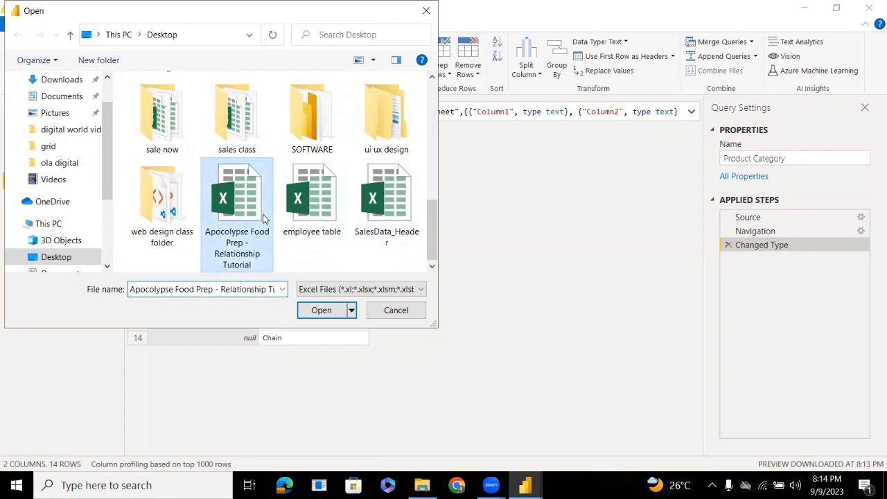
click(311, 310)
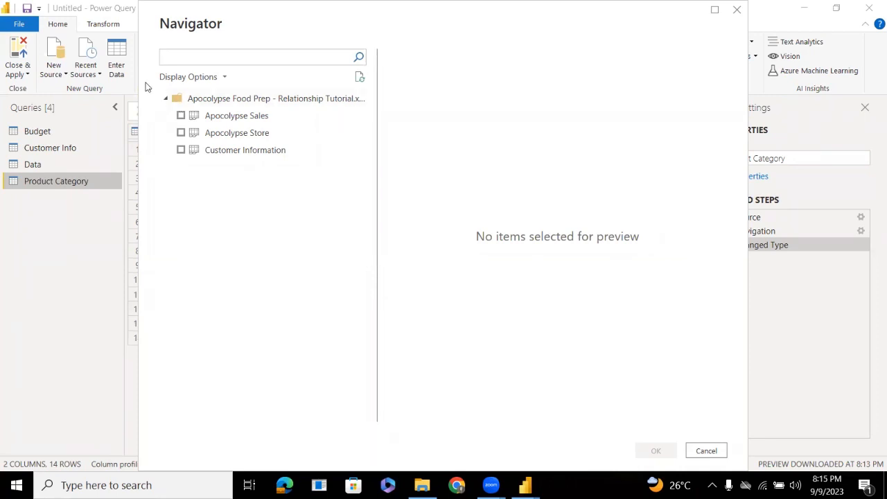
Import the Apocolypse Sales, Apocolypse Store and Customer Information sheets as queries
click(179, 115)
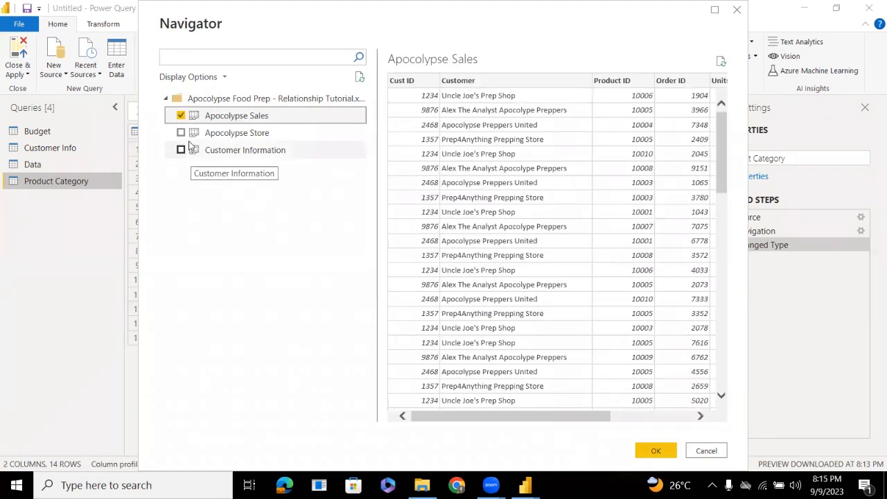
click(189, 133)
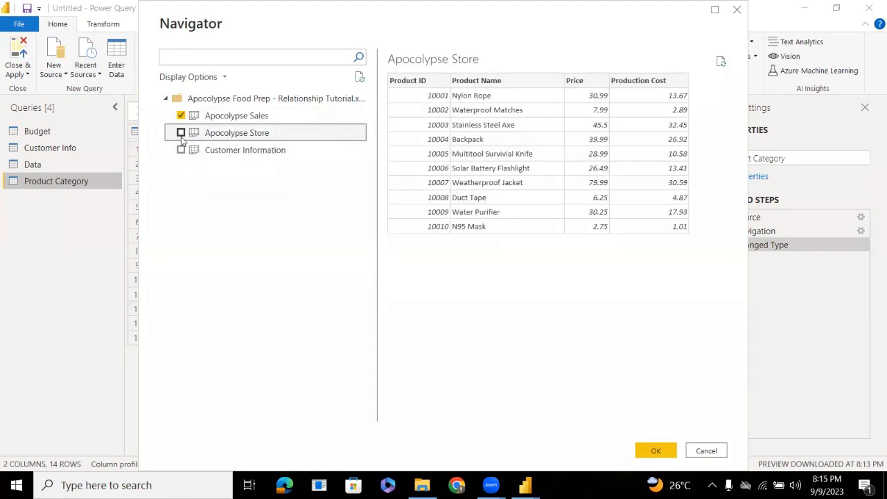
click(181, 150)
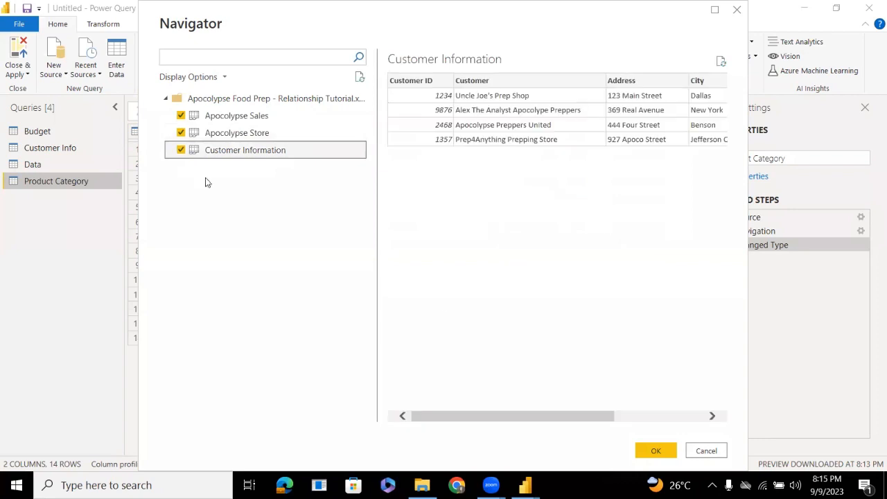
drag(569, 423, 631, 429)
click(657, 451)
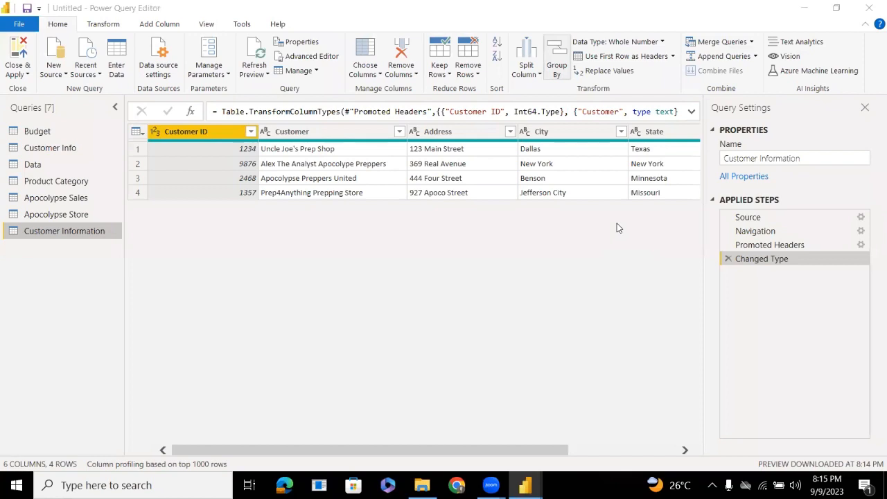
Examine the rows of the Apocolypse Sales query down to the end of the table
click(320, 264)
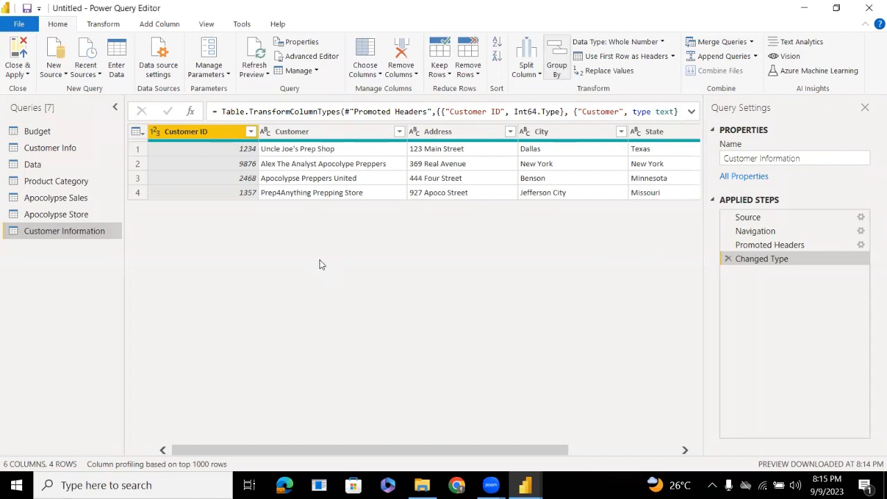
click(89, 231)
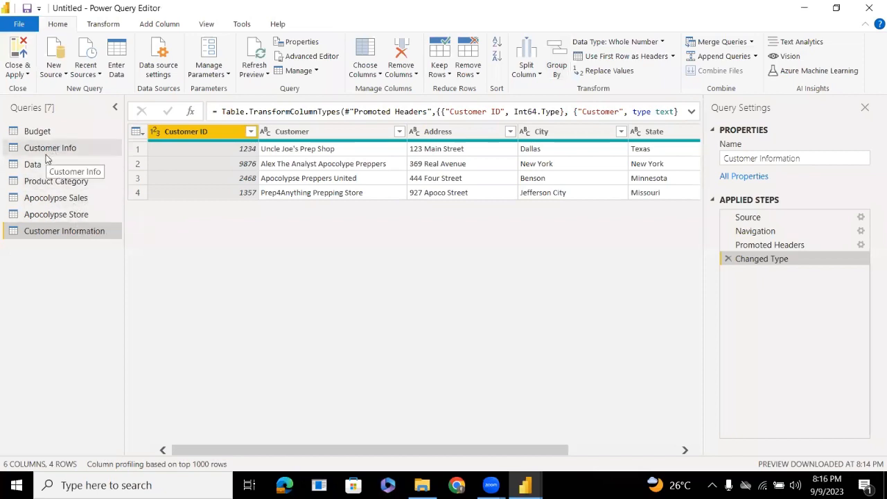
click(47, 201)
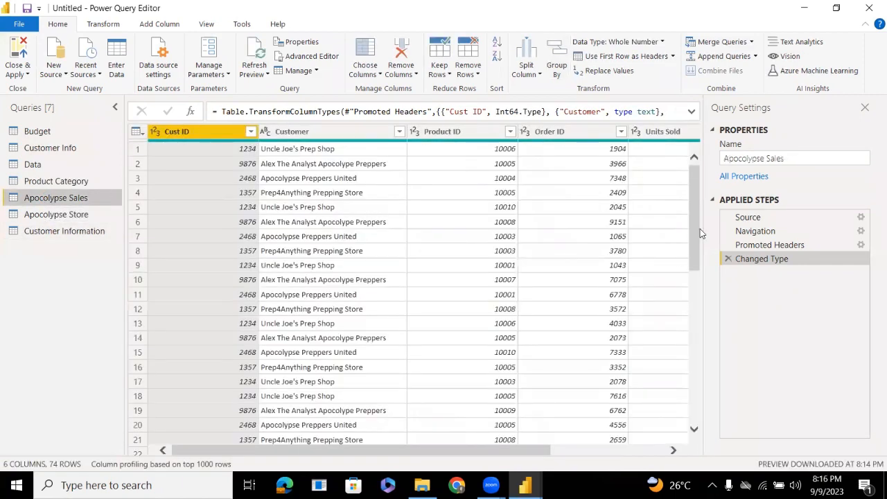
drag(691, 200, 686, 385)
Open the sale 2016 workbook from the Desktop's sales class folder as another new Excel source
click(53, 70)
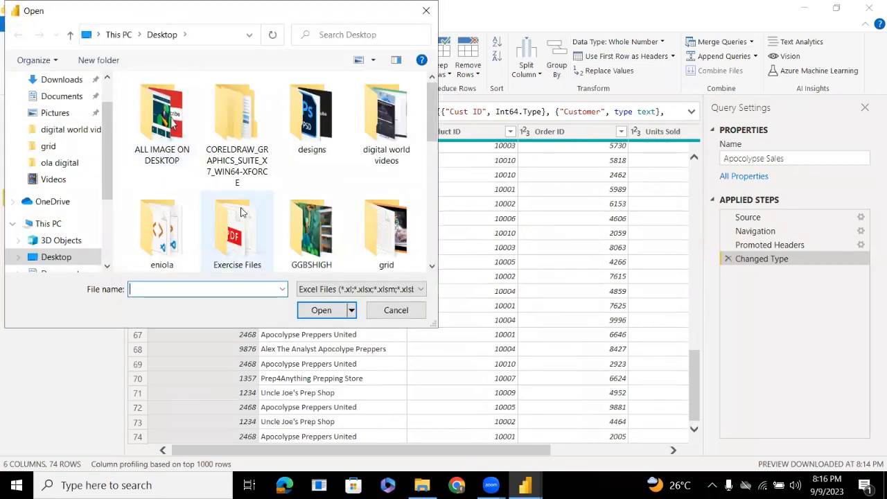
drag(429, 135, 417, 263)
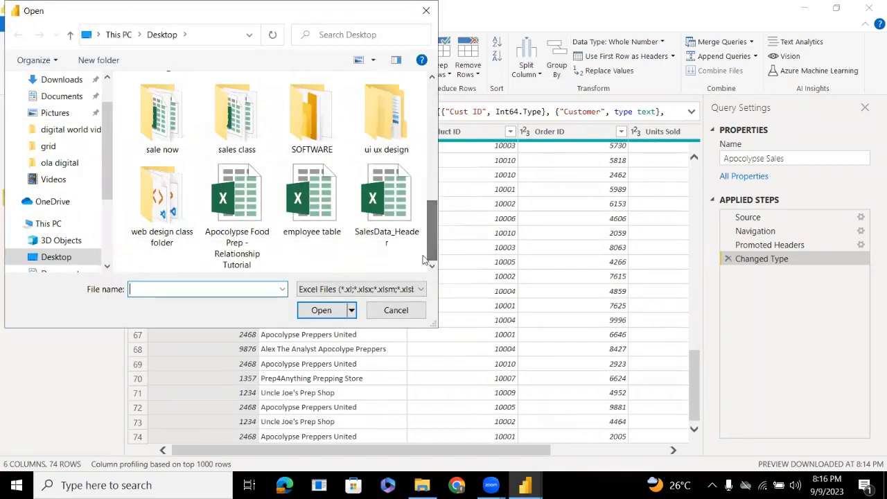
double_click(236, 118)
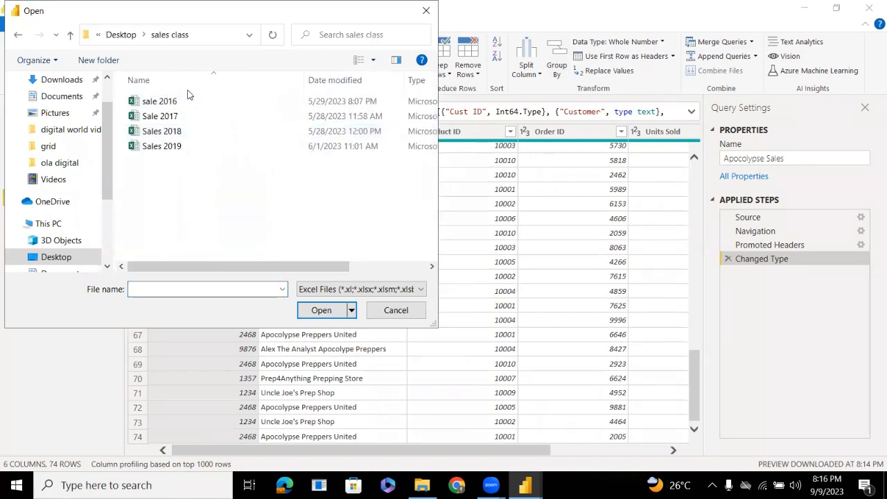
click(187, 97)
click(187, 116)
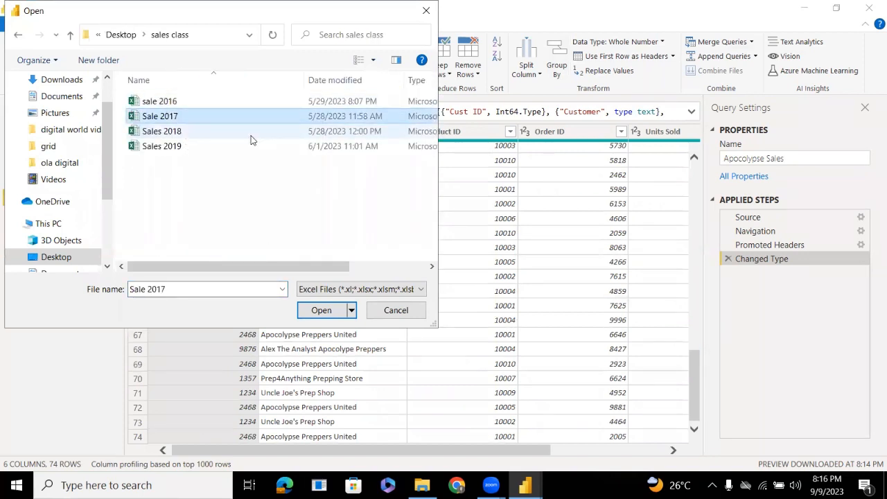
click(226, 103)
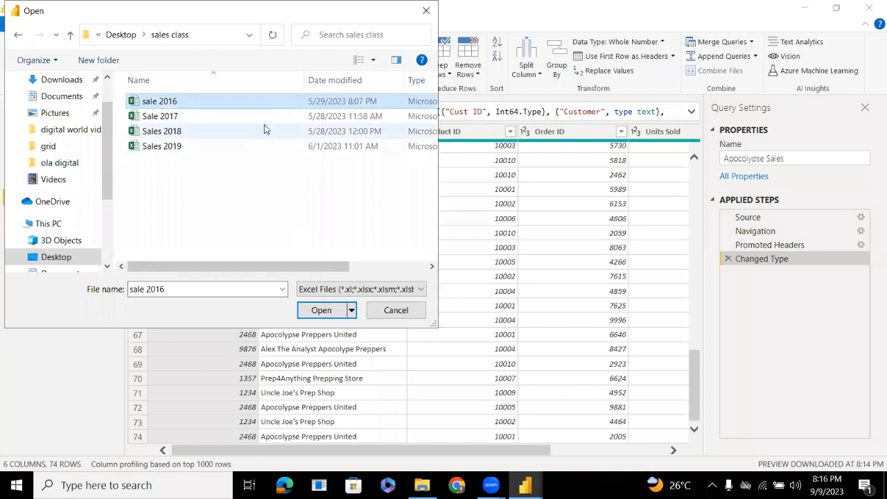
click(316, 311)
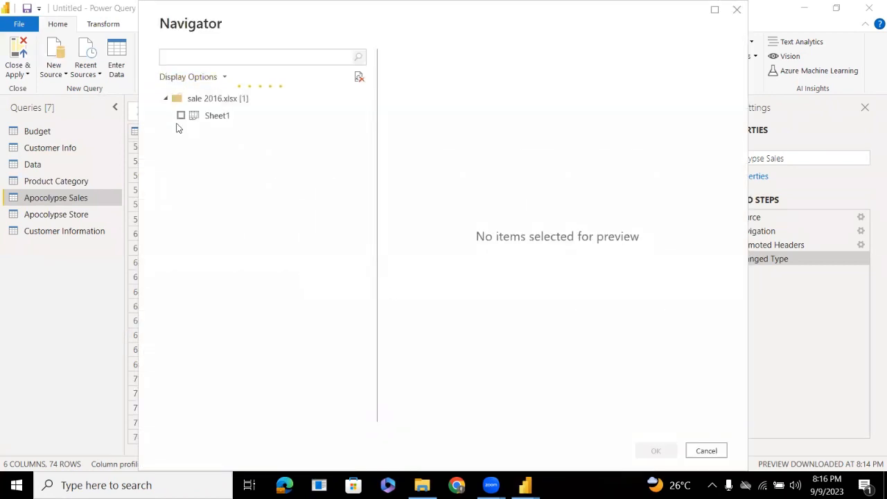
Import Sheet1 of the sale 2016 workbook as a query and return to the Power Query Editor window
click(180, 116)
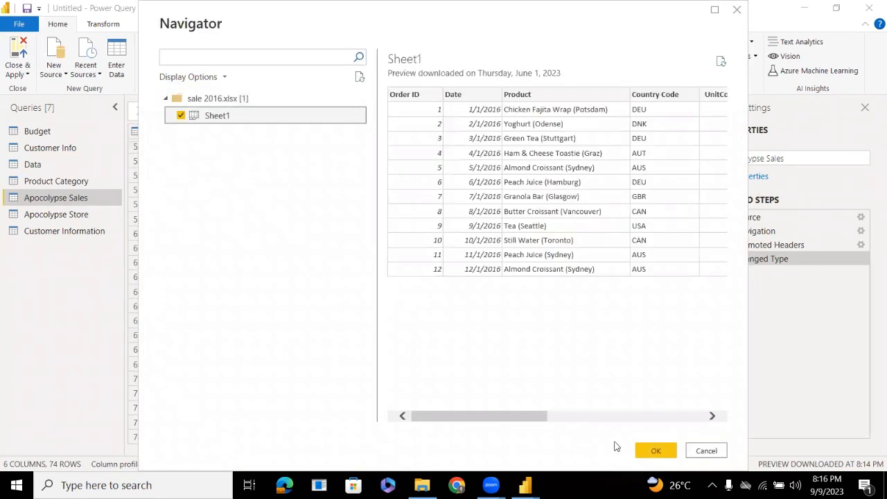
click(654, 450)
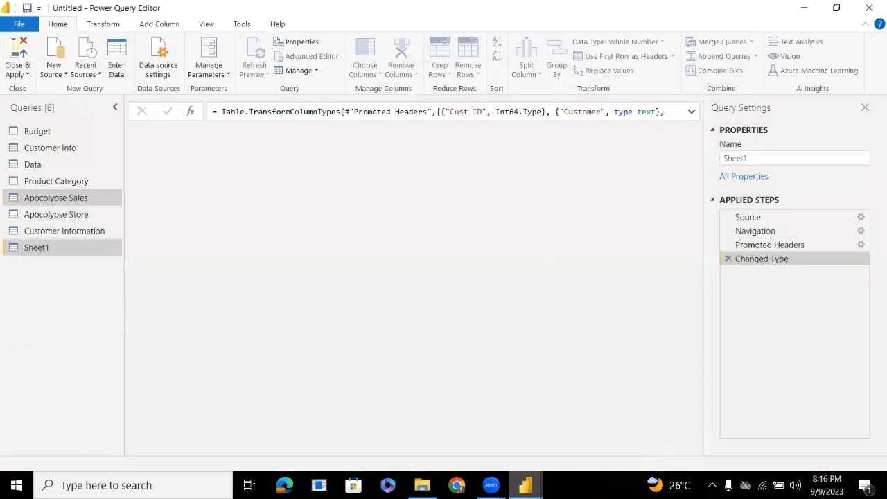
click(525, 485)
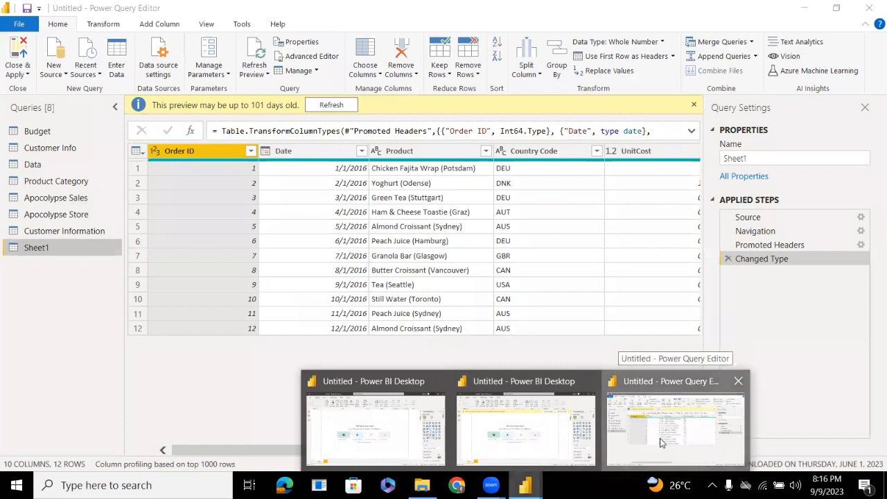
click(659, 437)
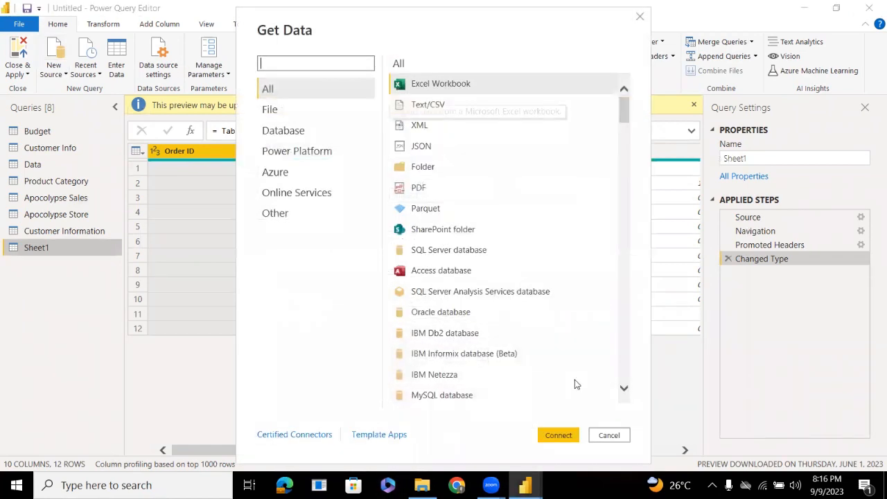
Connect to the Sale 2017 Excel workbook in the sales class folder and import its Sheet1 as a query
click(555, 435)
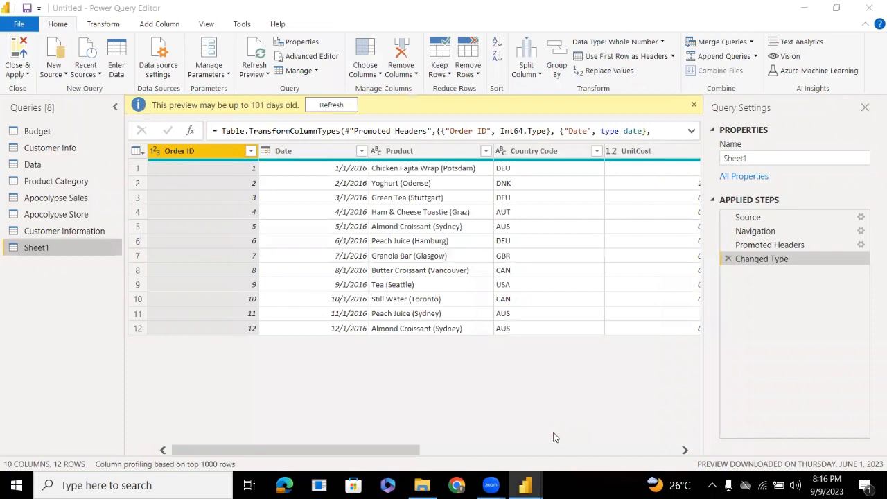
click(205, 116)
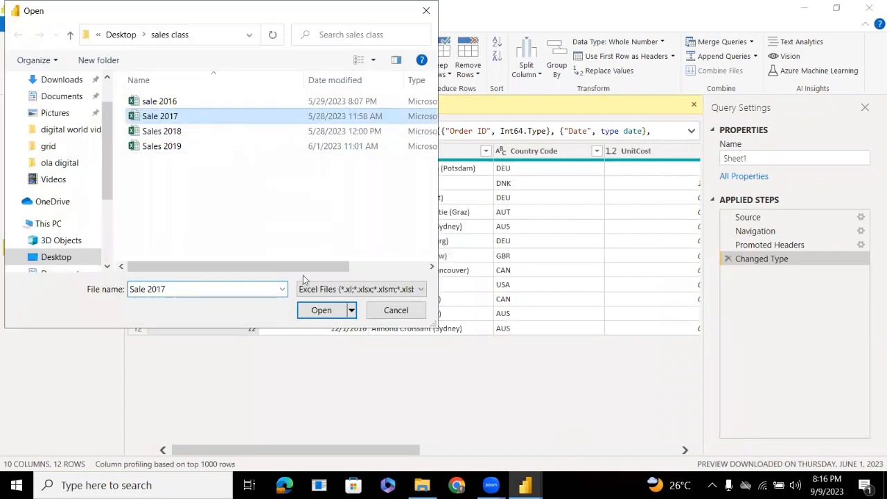
click(335, 310)
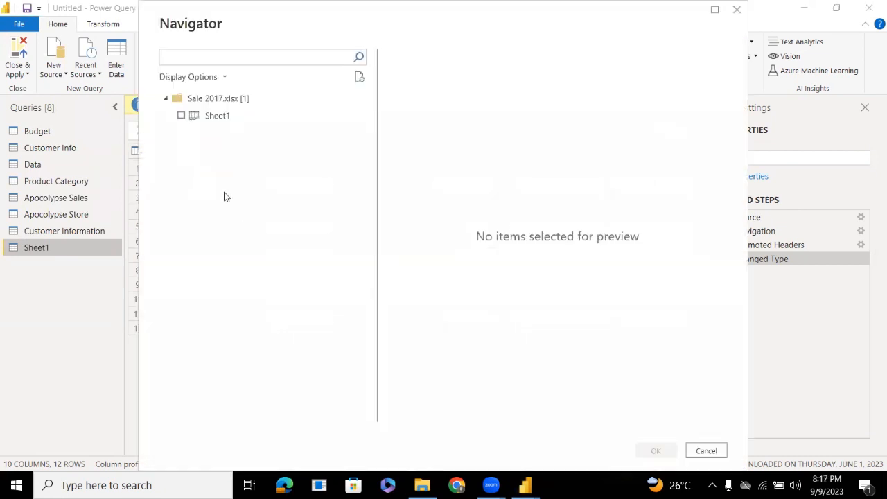
click(180, 120)
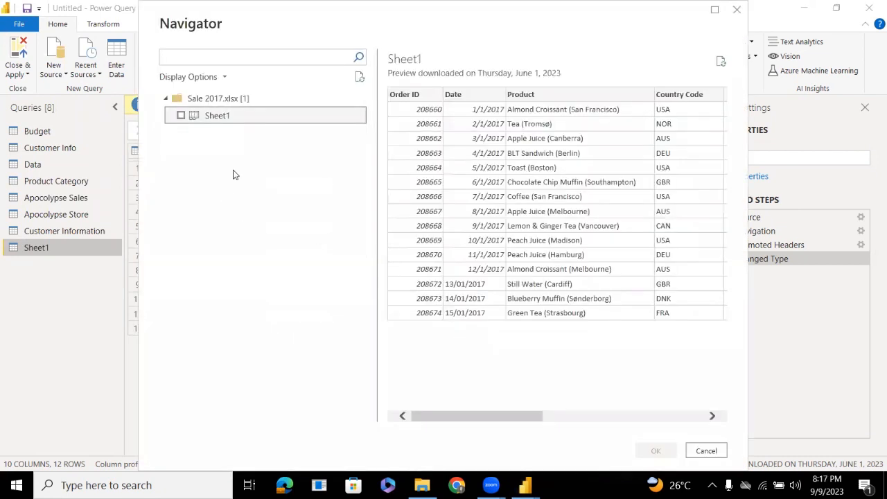
click(181, 119)
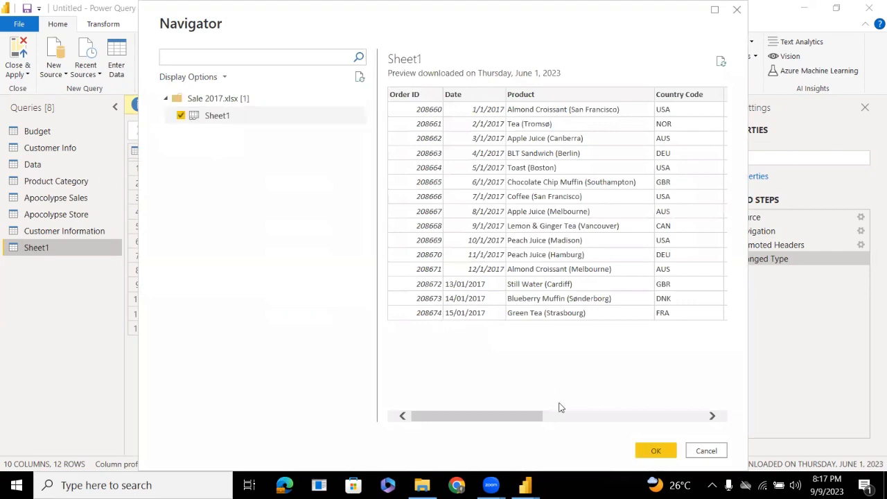
click(656, 451)
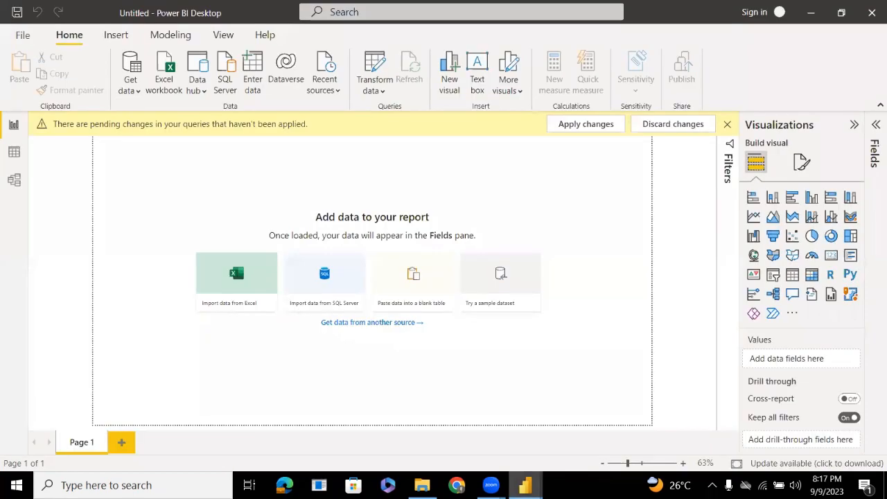
Return to the Power Query Editor window and append the Sheet1 (2) table to the Sheet1 query in place, checking the combined rows
mouse_move(525, 485)
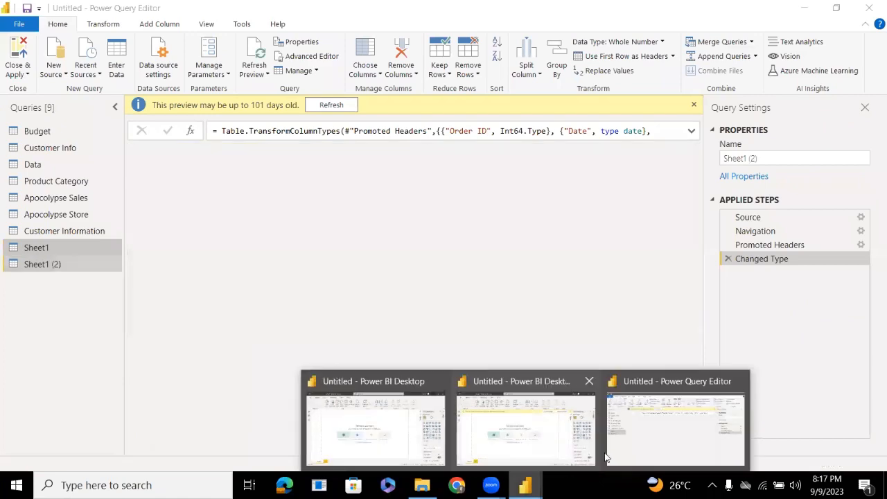
click(607, 456)
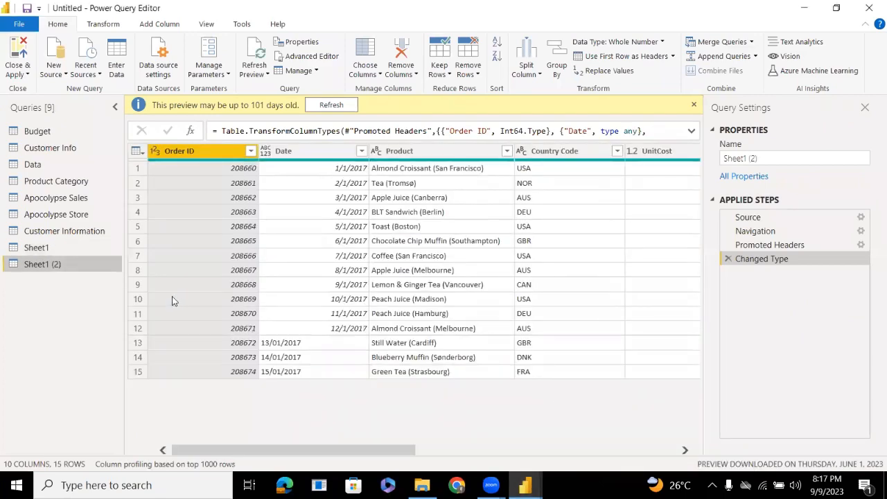
click(44, 253)
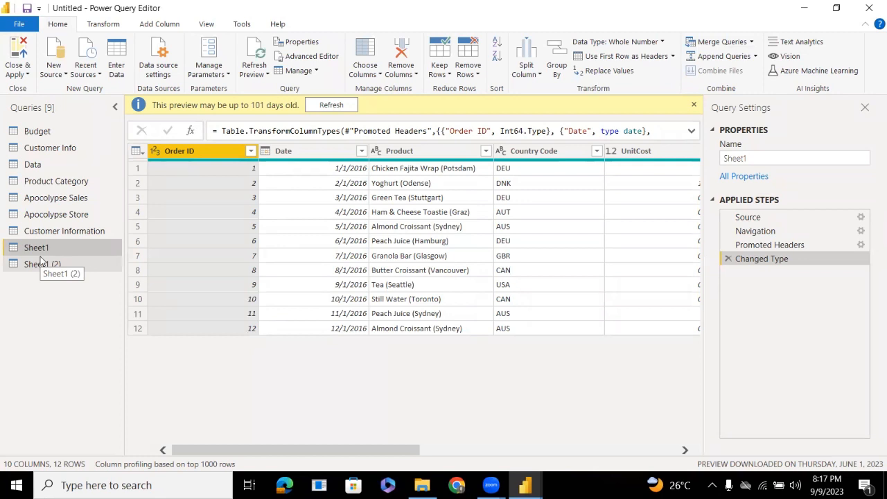
click(1, 327)
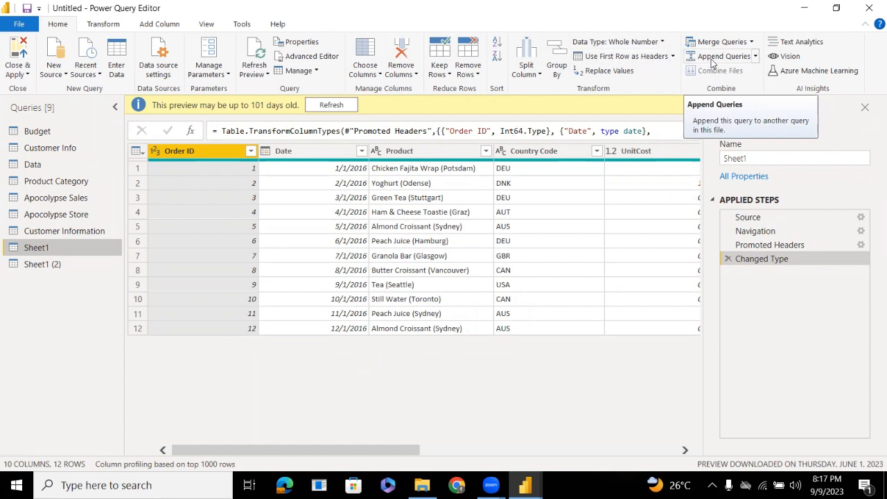
click(756, 57)
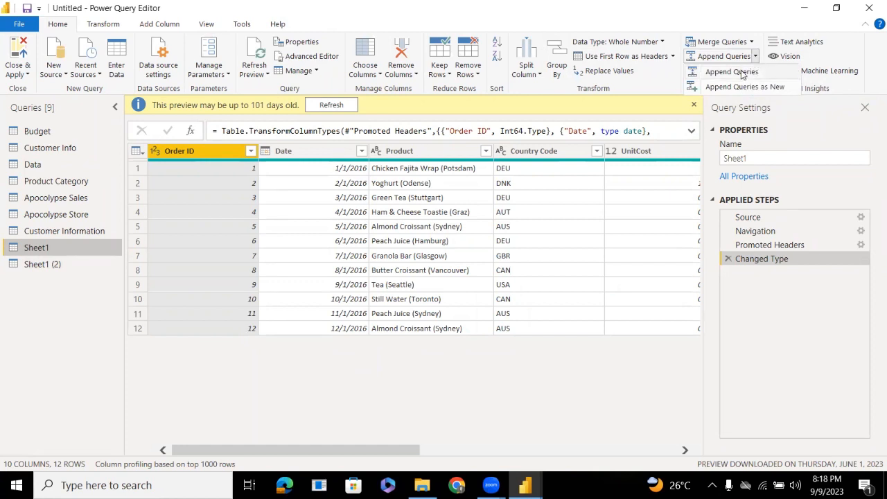
click(733, 72)
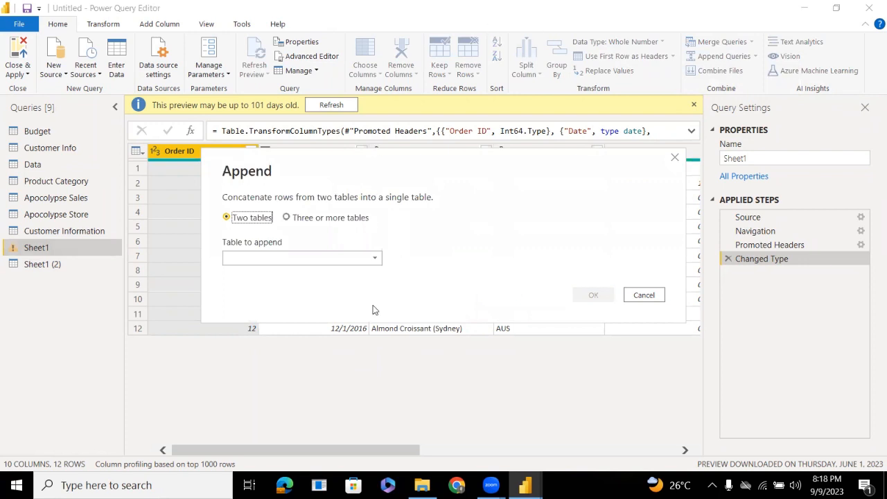
click(281, 262)
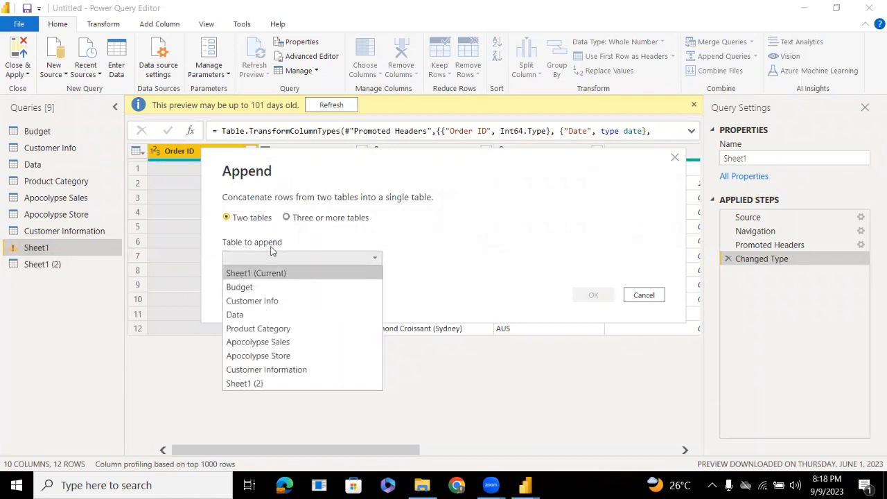
click(260, 383)
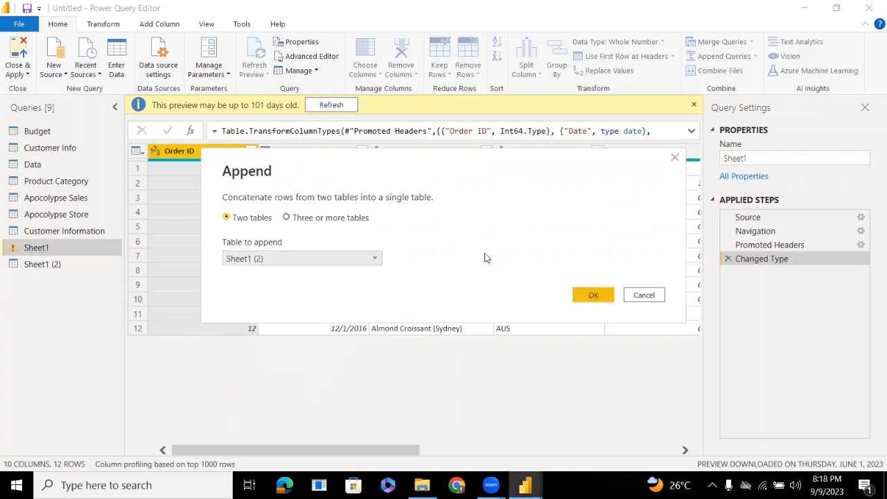
click(592, 298)
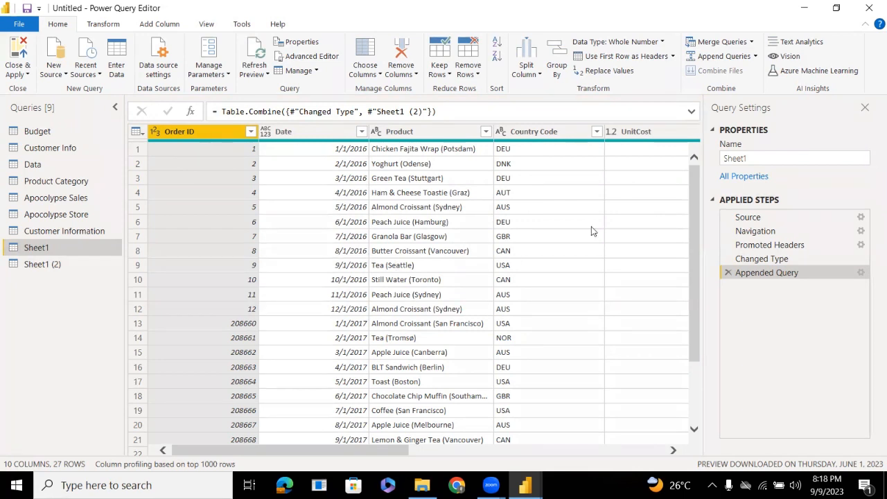
scroll(675, 402, down, 2)
scroll(666, 188, up, 2)
drag(695, 206, 691, 373)
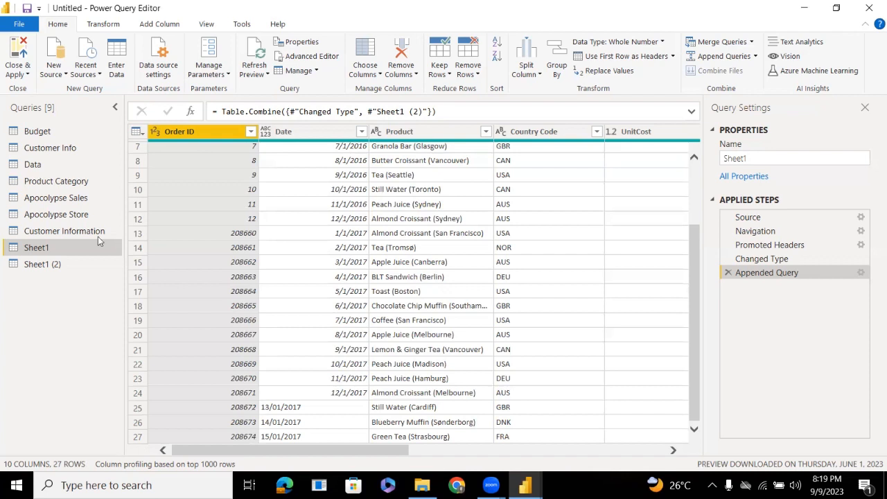
Append Sheet1 and Sheet1 (2) as a new query, with Sheet1 as the first table, and look through its rows
click(222, 176)
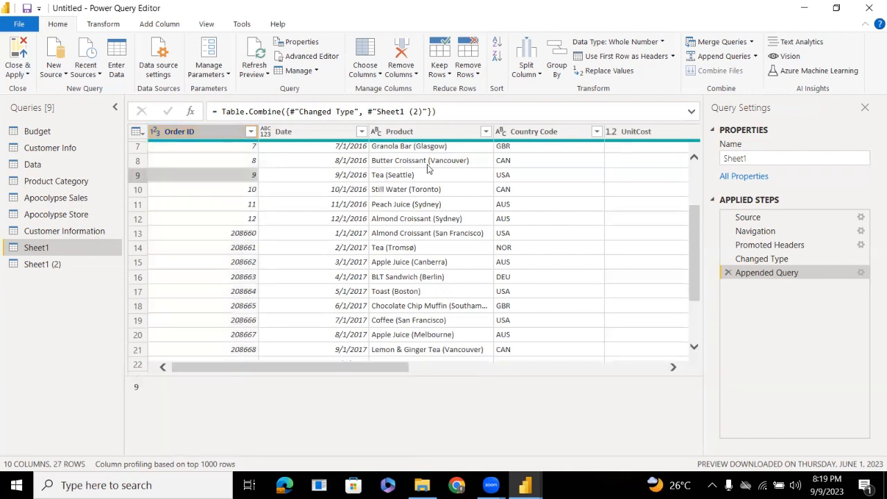
click(72, 250)
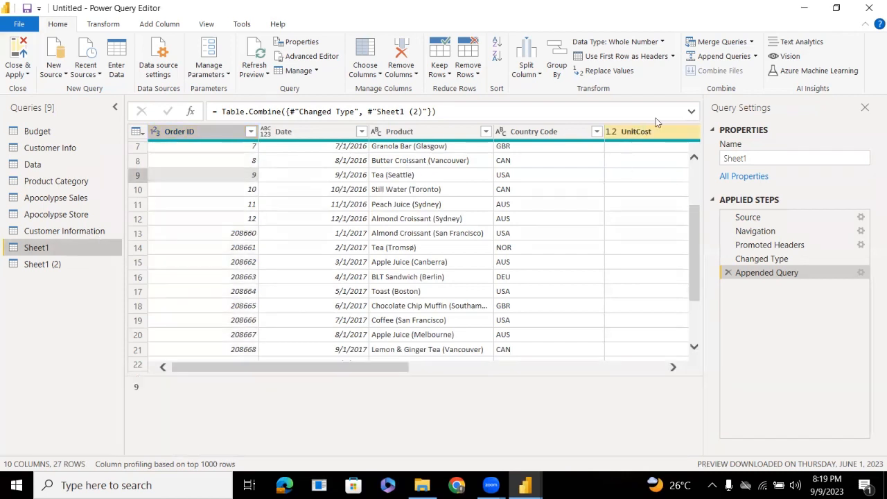
click(754, 57)
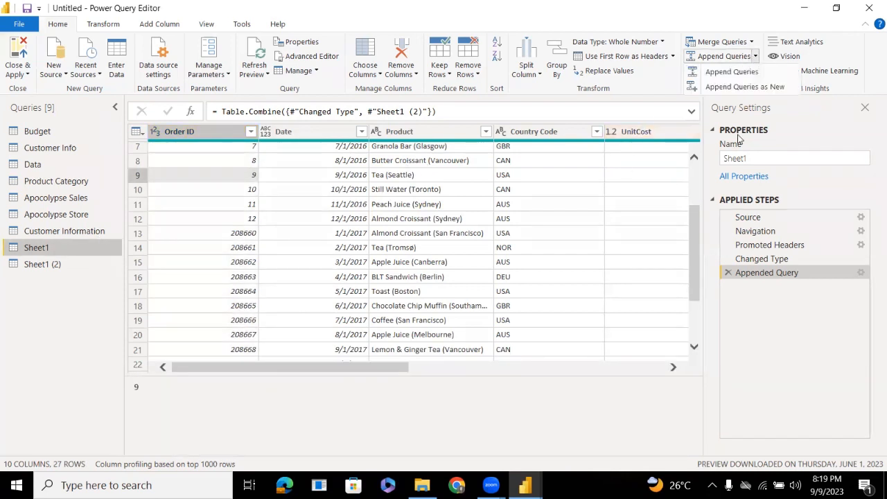
click(740, 87)
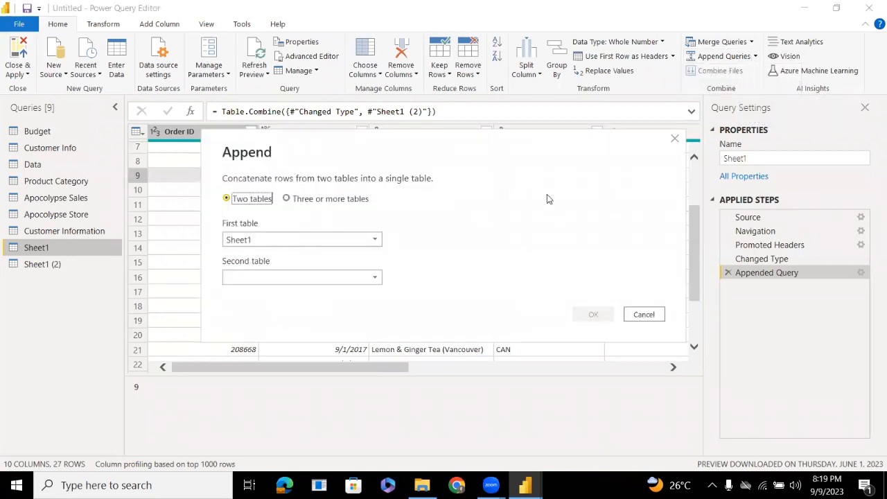
click(259, 239)
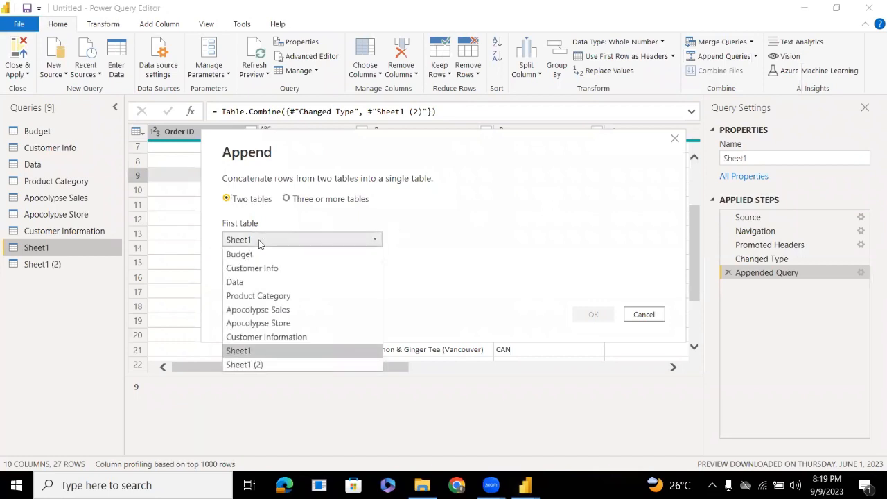
click(253, 352)
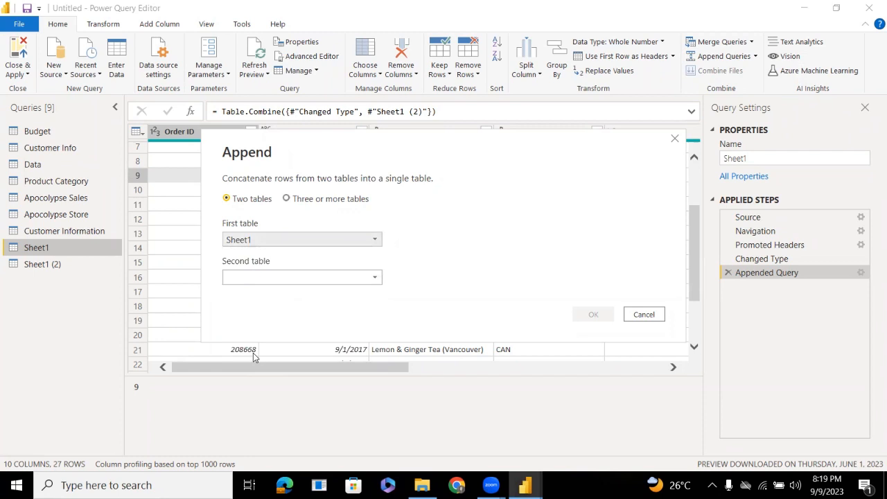
click(259, 280)
click(248, 402)
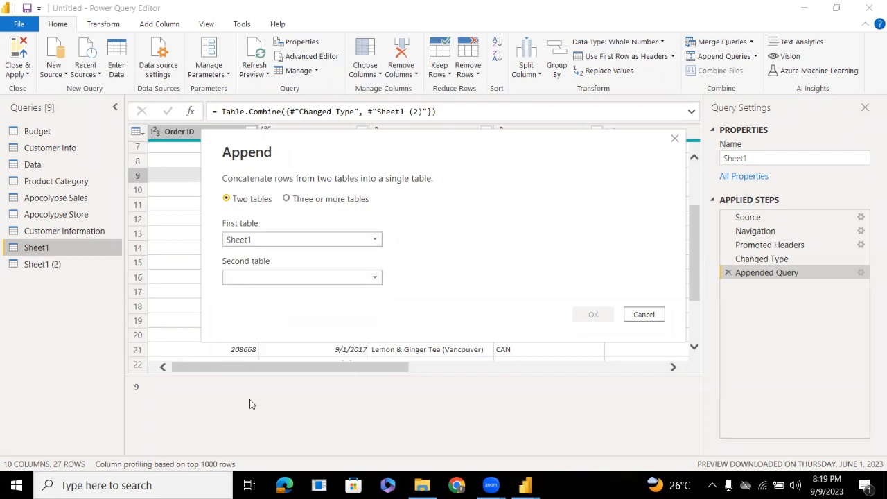
click(573, 317)
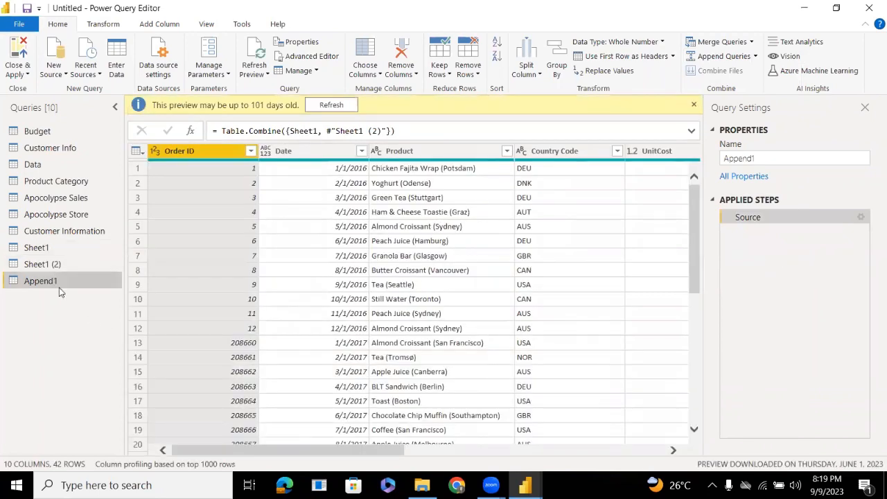
scroll(678, 256, down, 5)
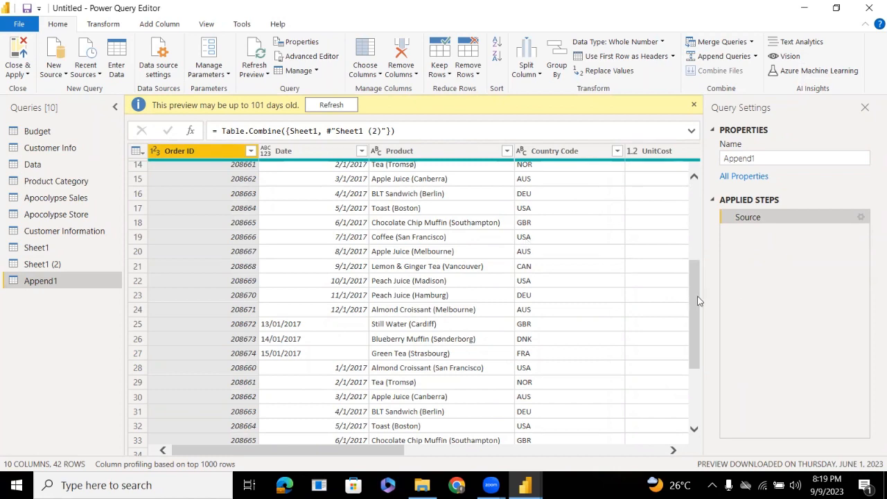
scroll(698, 300, up, 5)
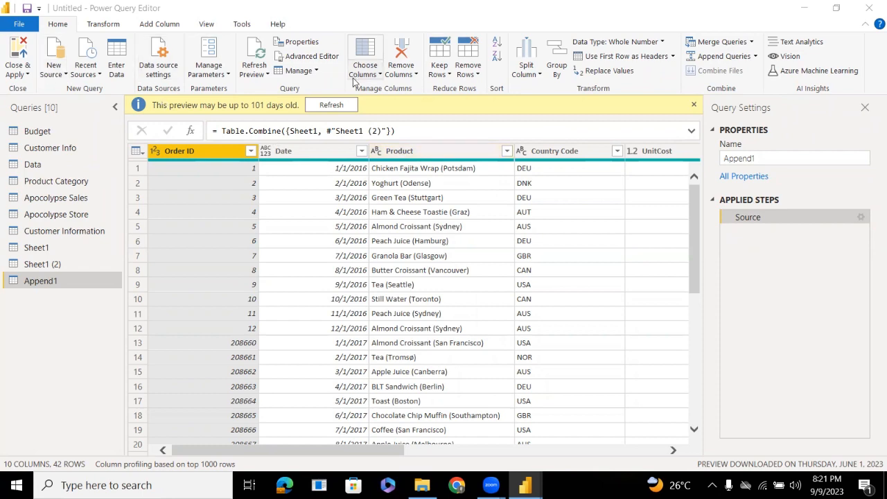
mouse_move(525, 485)
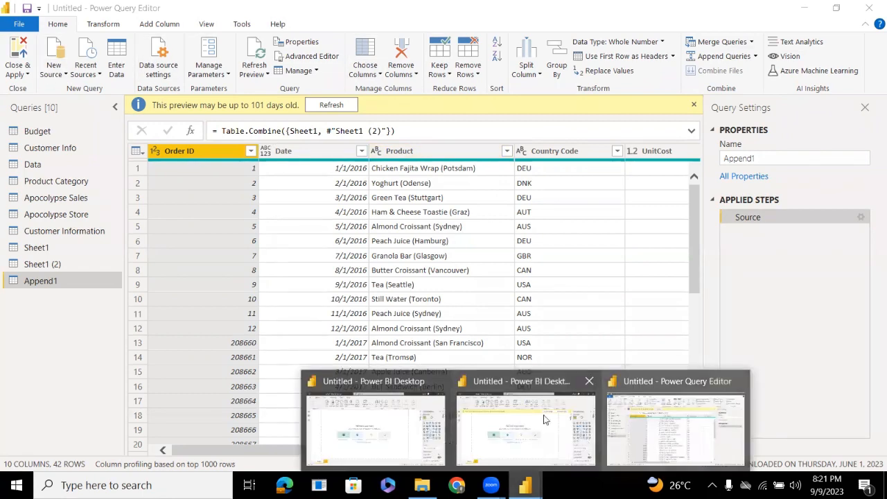
click(363, 418)
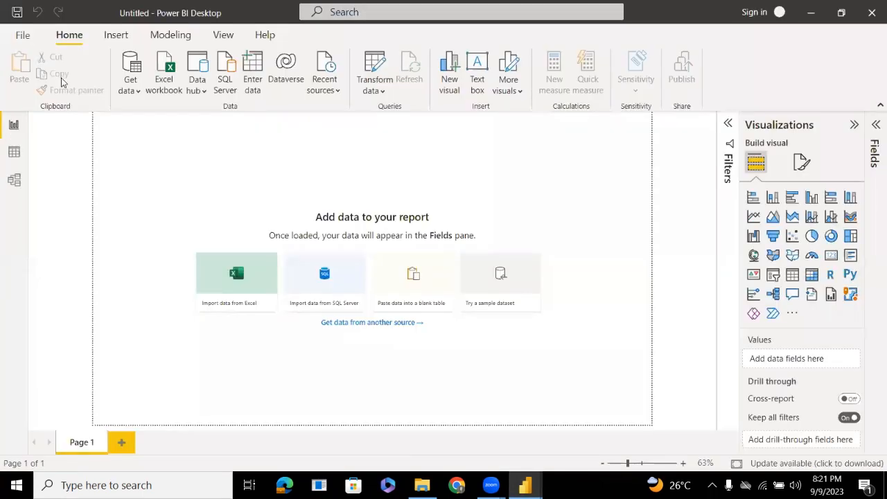
click(21, 34)
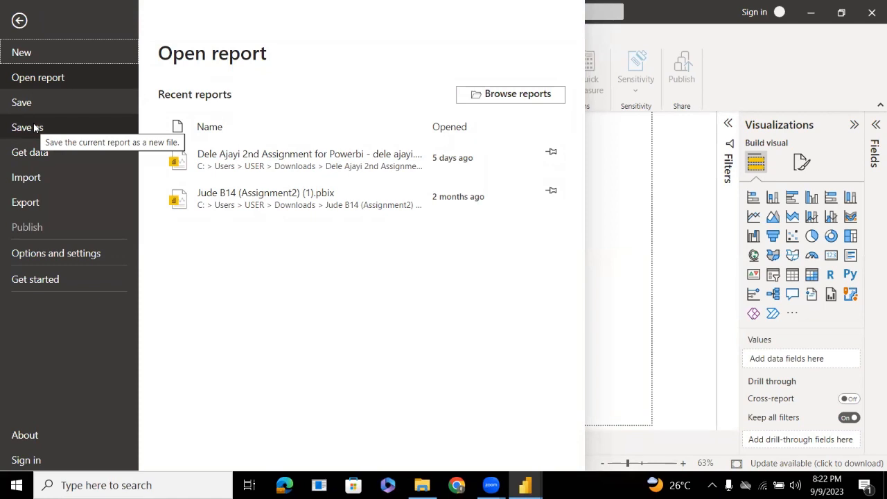
click(624, 261)
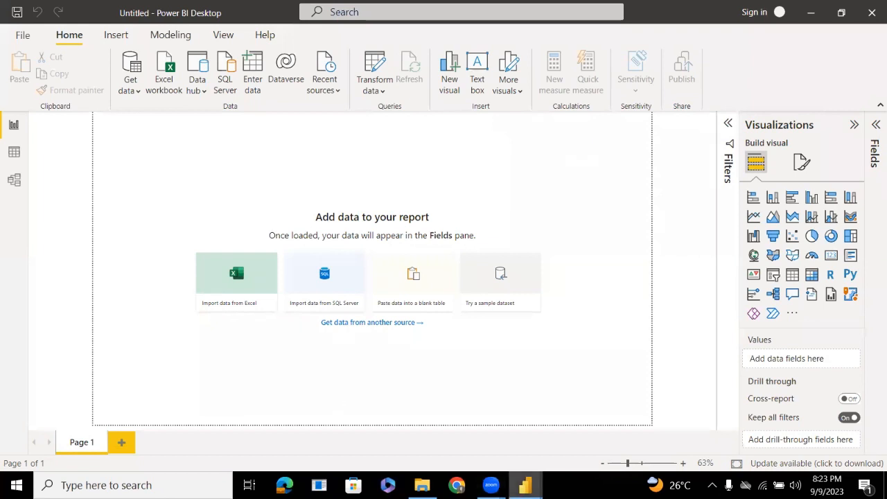
mouse_move(525, 485)
click(639, 442)
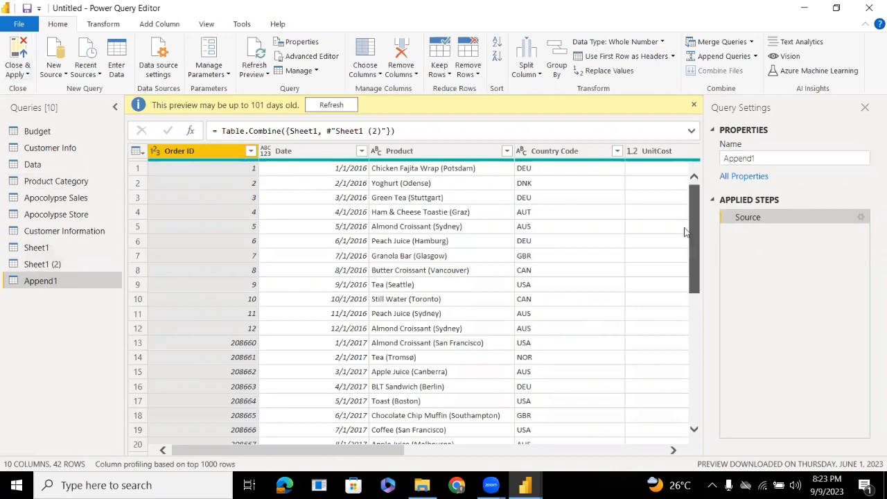
Review the appended rows down to the end, close the query editor with its changes applied, and follow the load of all queries
scroll(675, 278, down, 8)
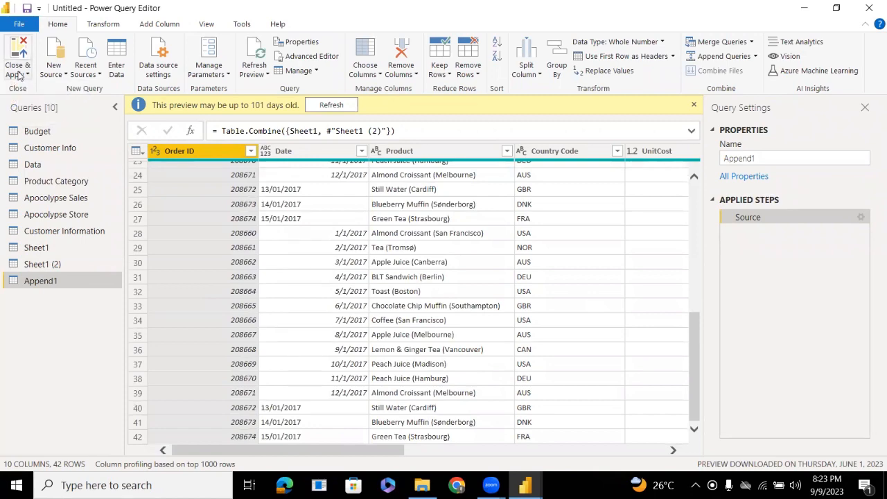
click(18, 74)
click(19, 75)
click(19, 74)
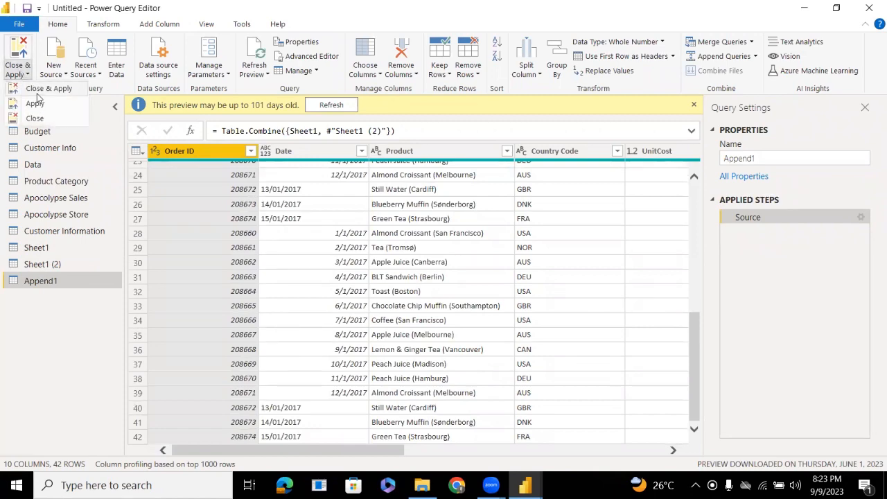
click(38, 95)
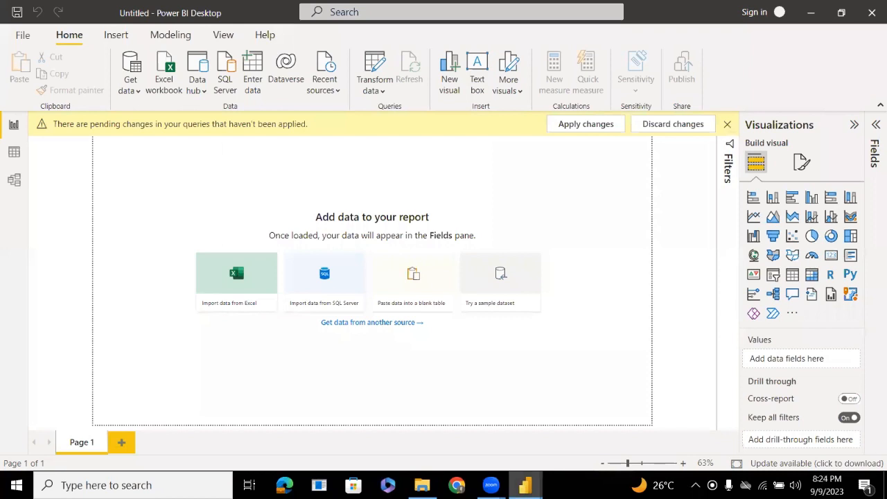
mouse_move(525, 485)
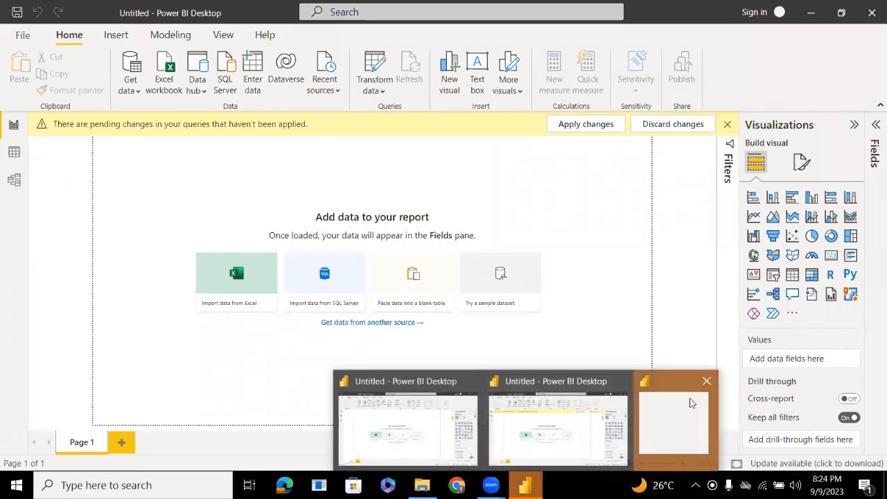
click(673, 412)
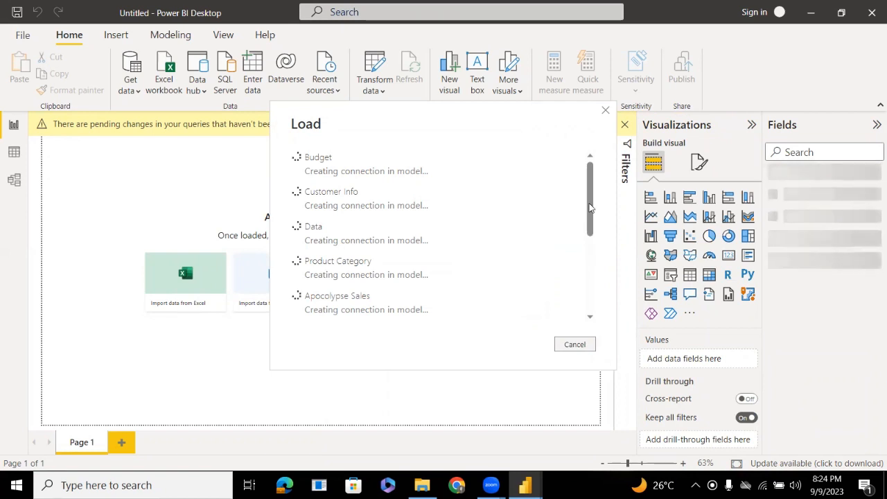
drag(593, 213, 592, 356)
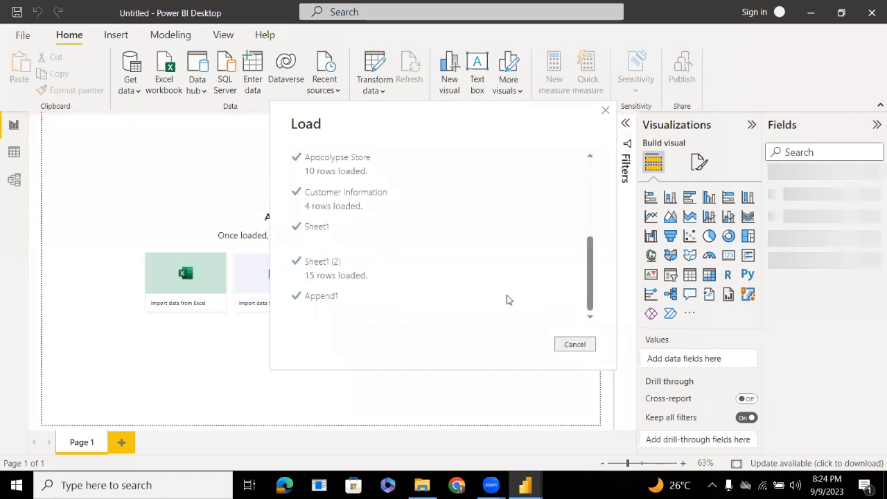
click(26, 36)
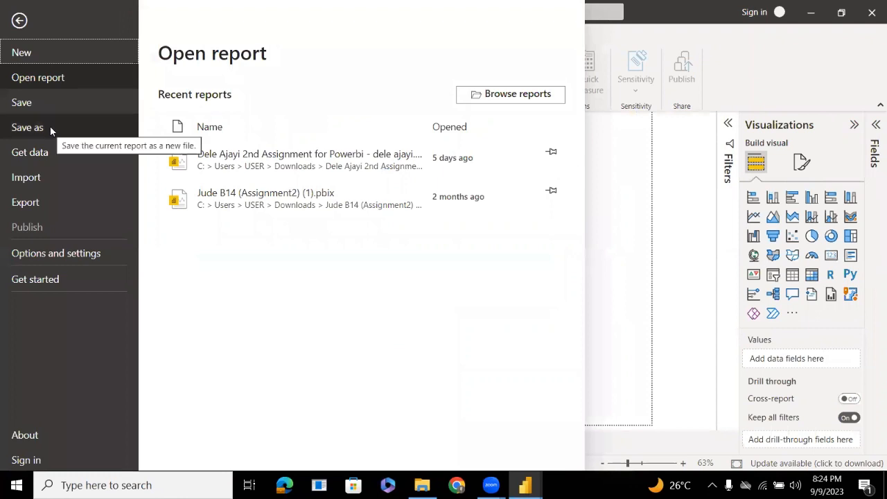
click(51, 131)
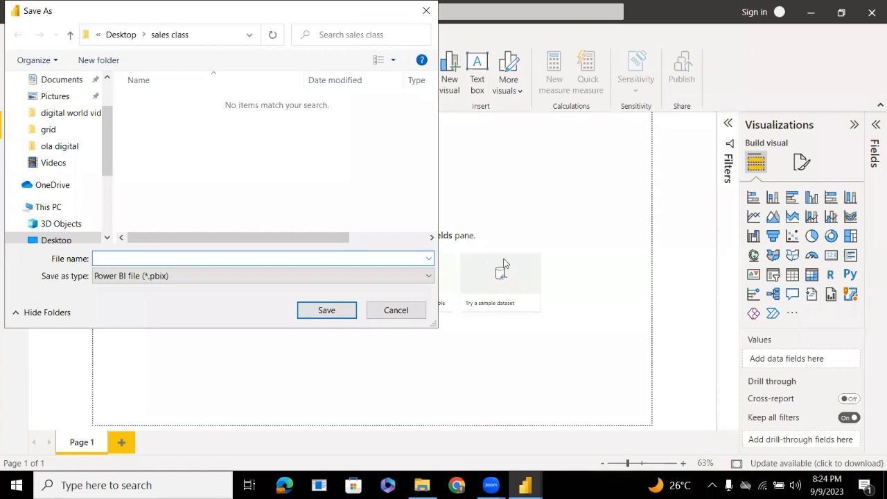
click(427, 10)
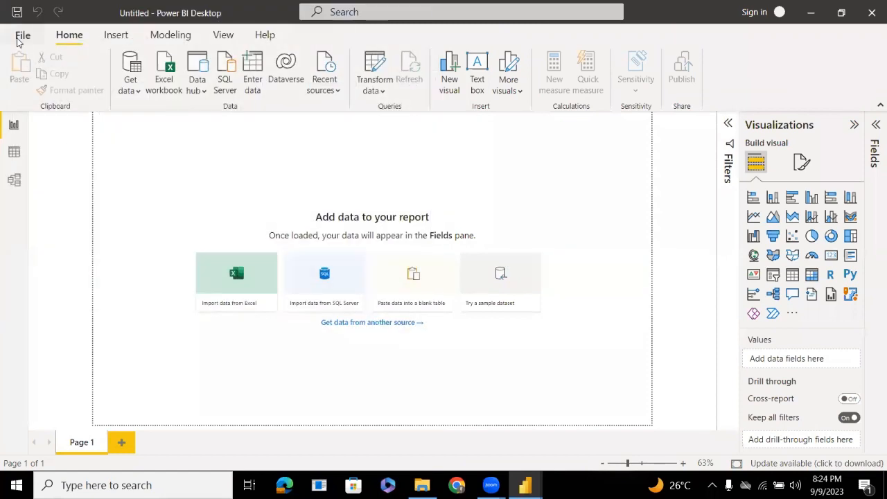
Save the empty report as a Power BI file named "saved file" in the sales class folder
click(21, 37)
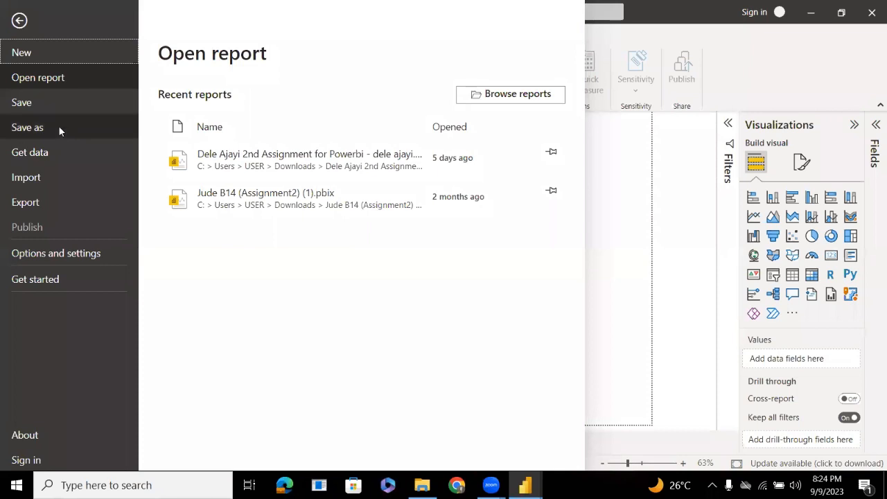
click(50, 103)
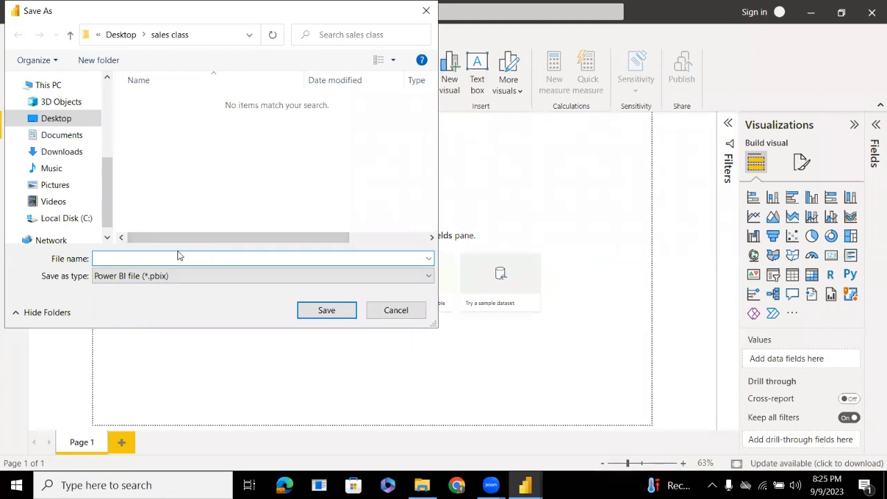
text(saved file)
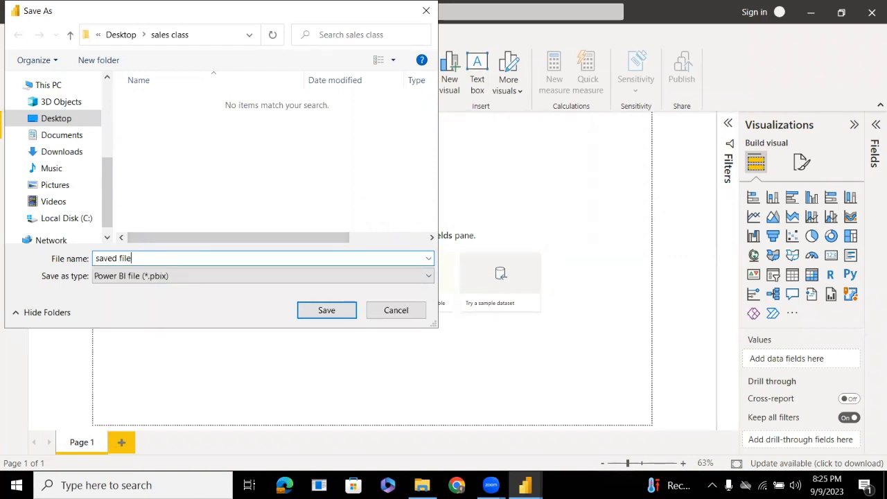
click(327, 310)
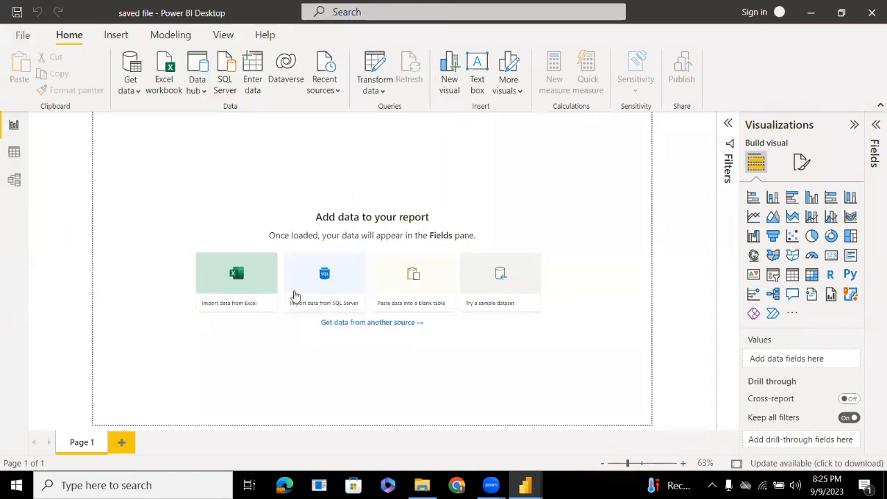
Switch to File Explorer and open the sales class folder on the Desktop to check for the saved report
click(422, 485)
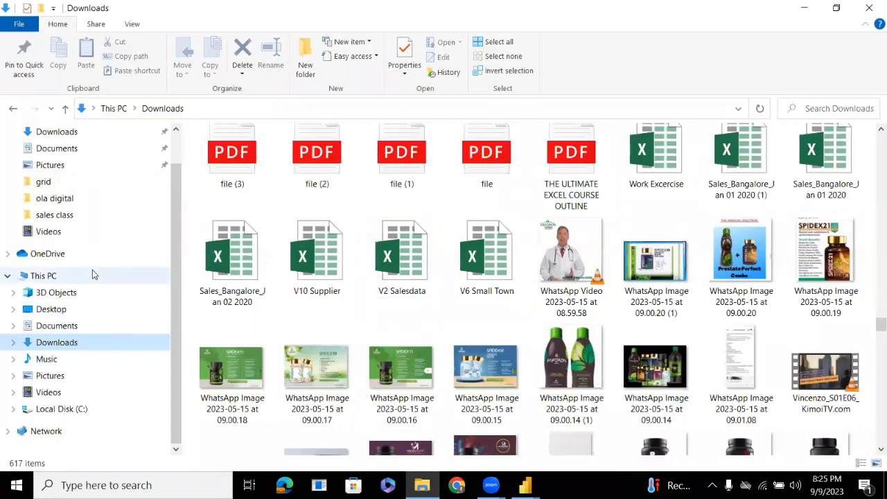
click(153, 316)
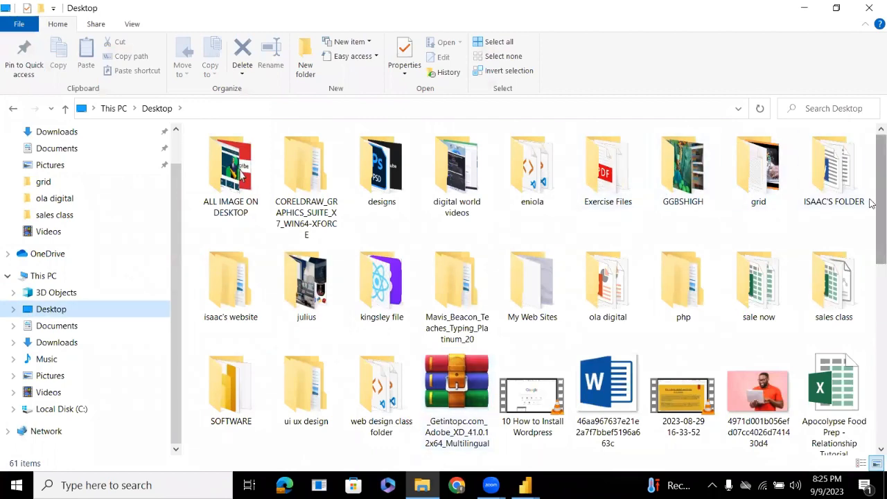
drag(872, 202, 871, 274)
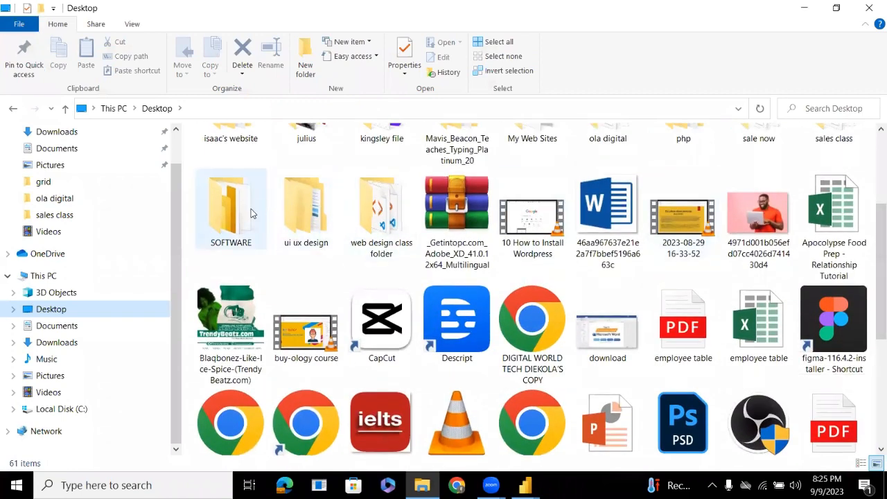
drag(872, 254, 871, 220)
click(830, 176)
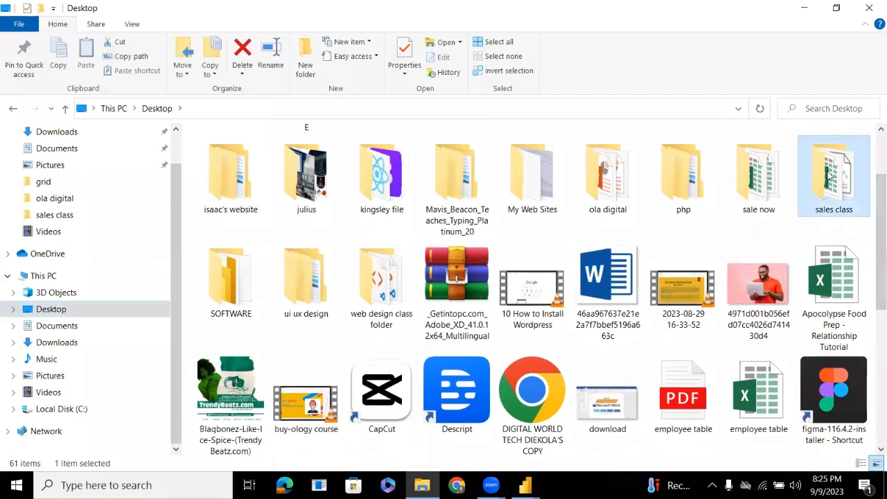
double_click(830, 176)
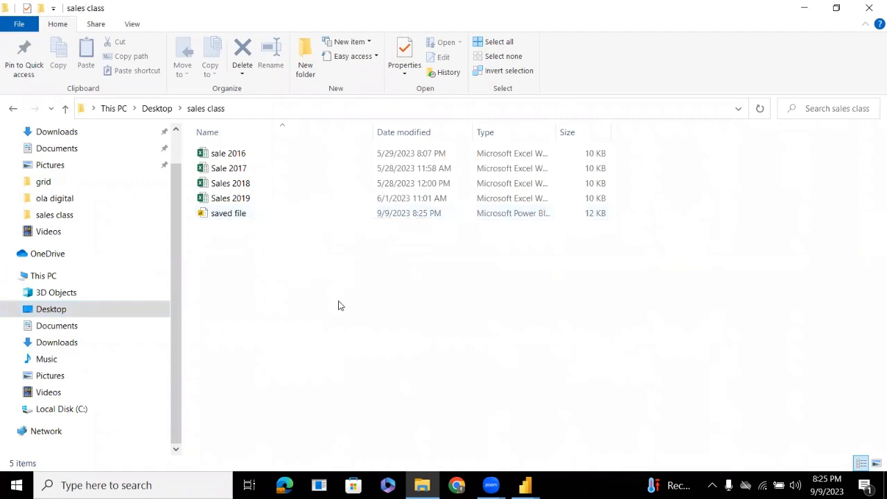
Return to the saved file report in Power BI Desktop and save a copy as "saved file 2" in the sales class folder
mouse_move(526, 477)
click(469, 427)
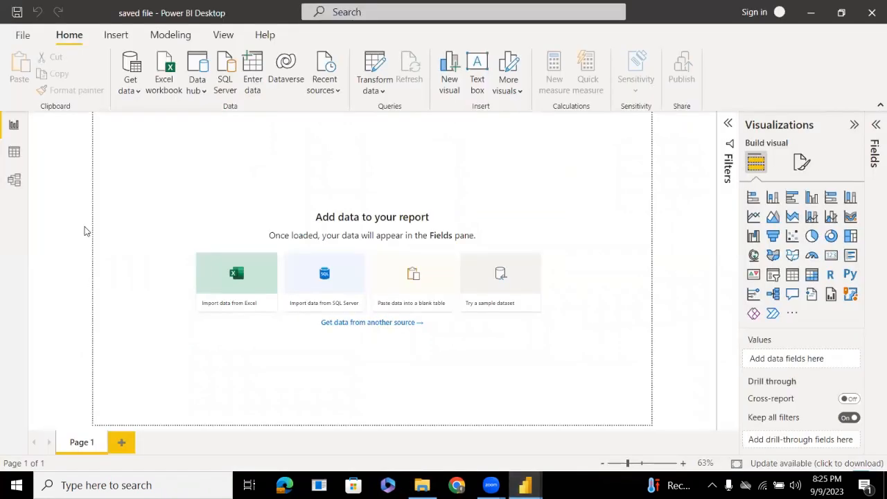
click(22, 34)
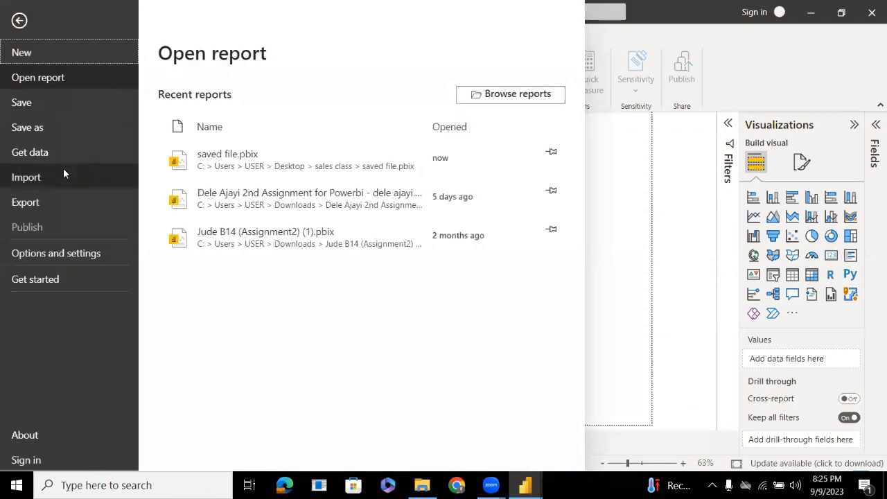
click(45, 131)
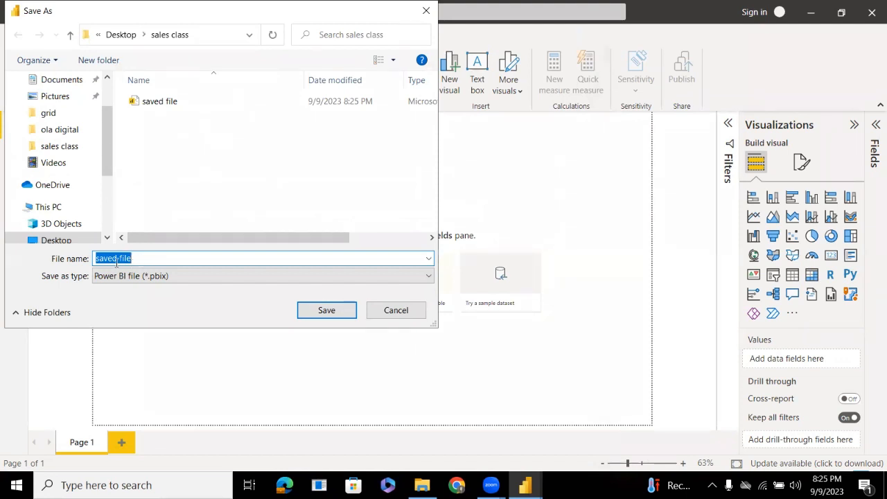
click(192, 259)
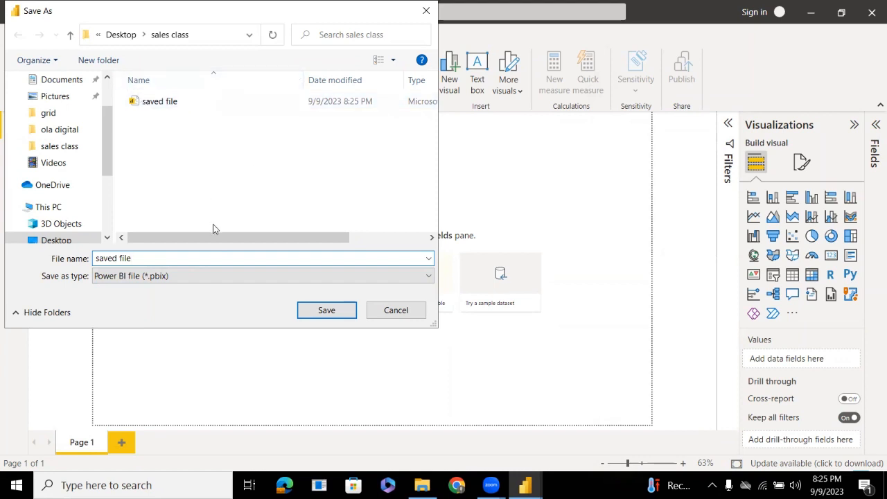
text(2)
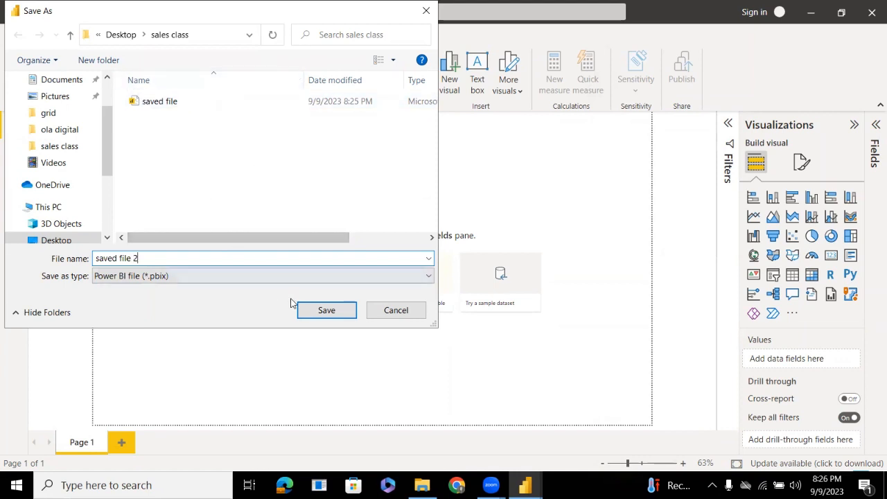
click(310, 313)
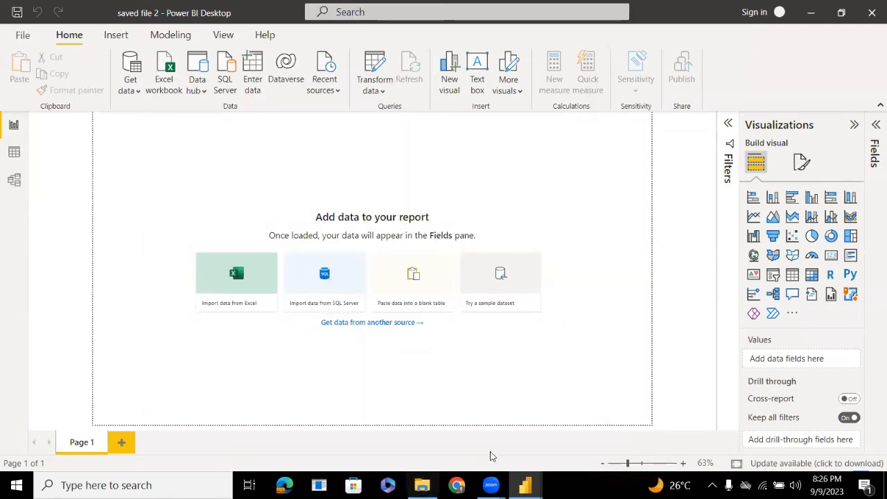
Switch back to File Explorer and check the sales class folder for both saved reports
click(422, 483)
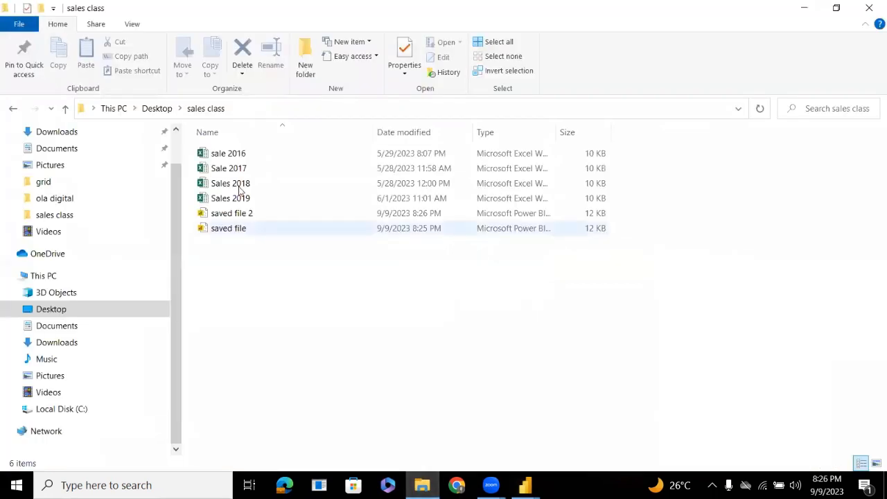
click(235, 232)
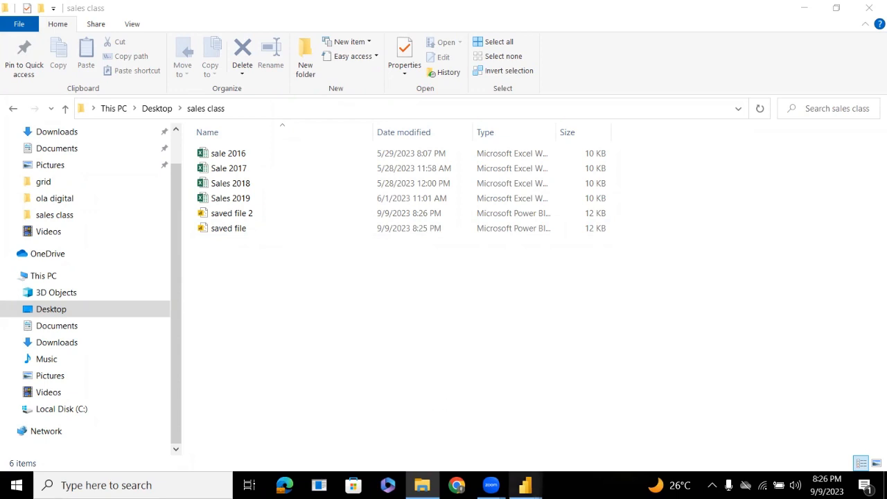
mouse_move(525, 485)
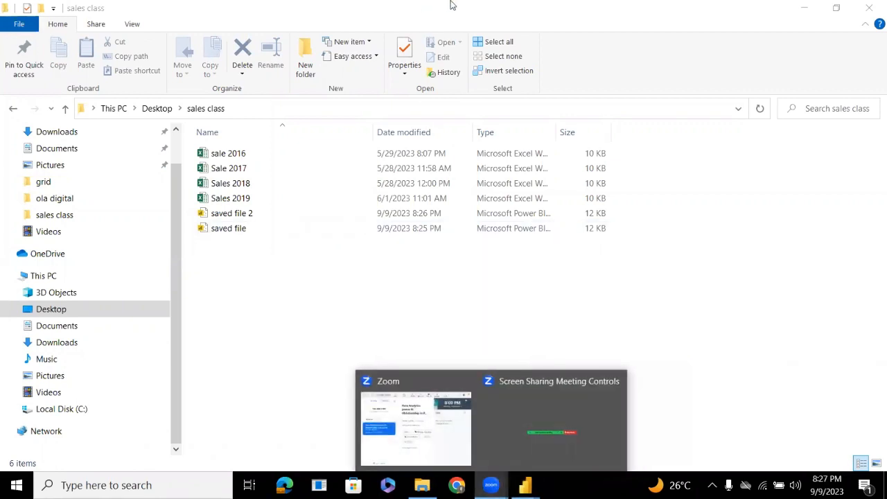
click(516, 402)
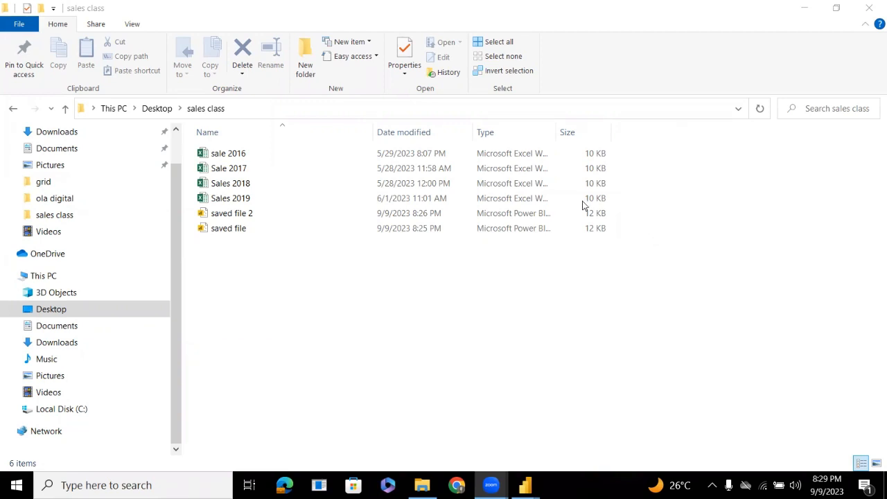
Switch to the Untitled Power BI Desktop window and open its queries in the Power Query Editor
mouse_move(526, 485)
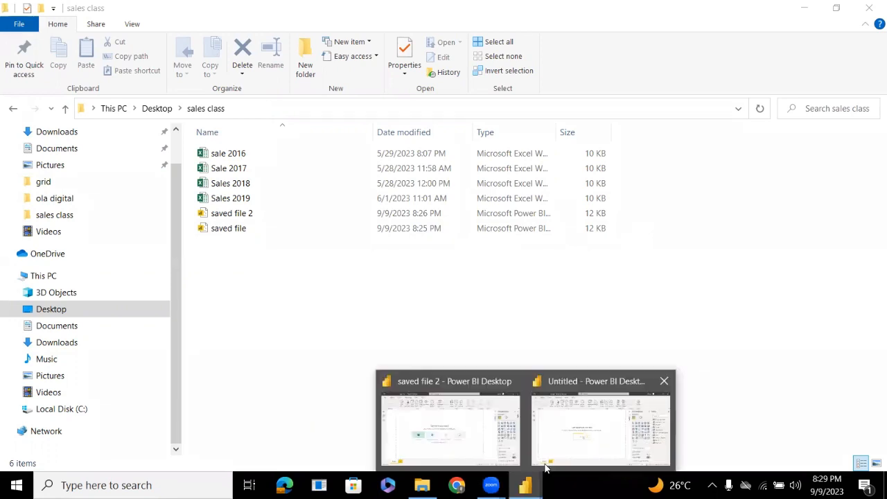
click(584, 436)
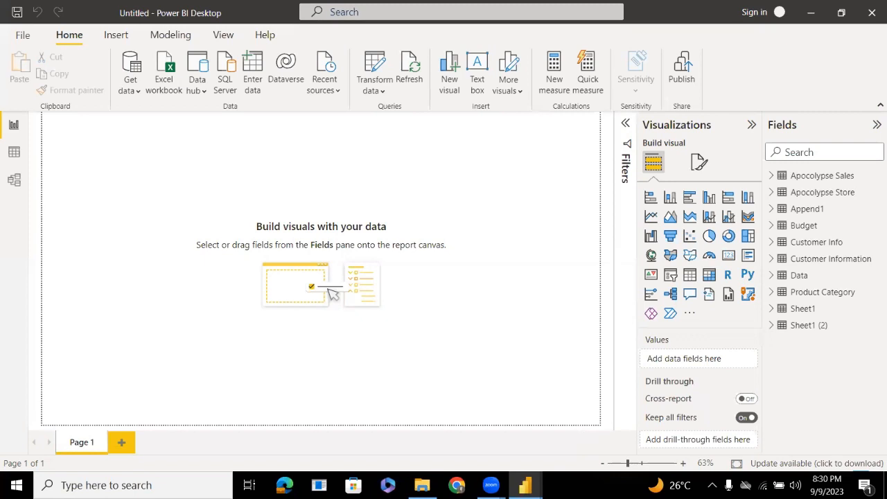
click(374, 87)
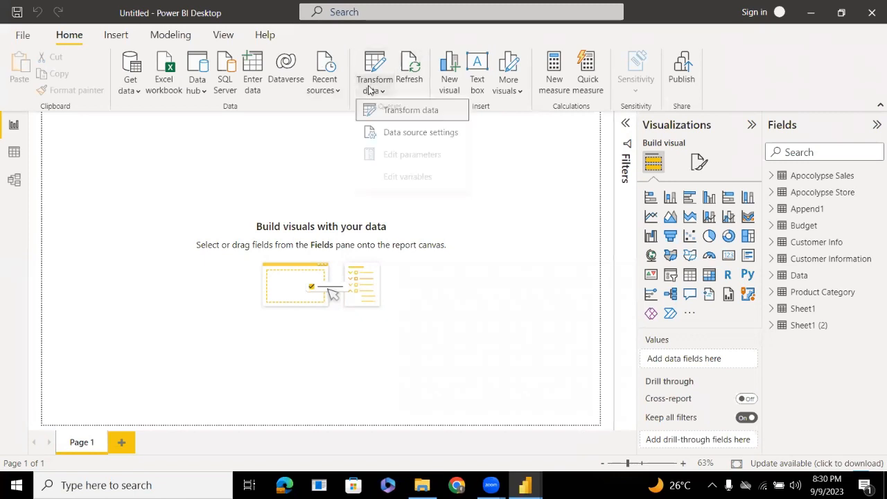
click(408, 115)
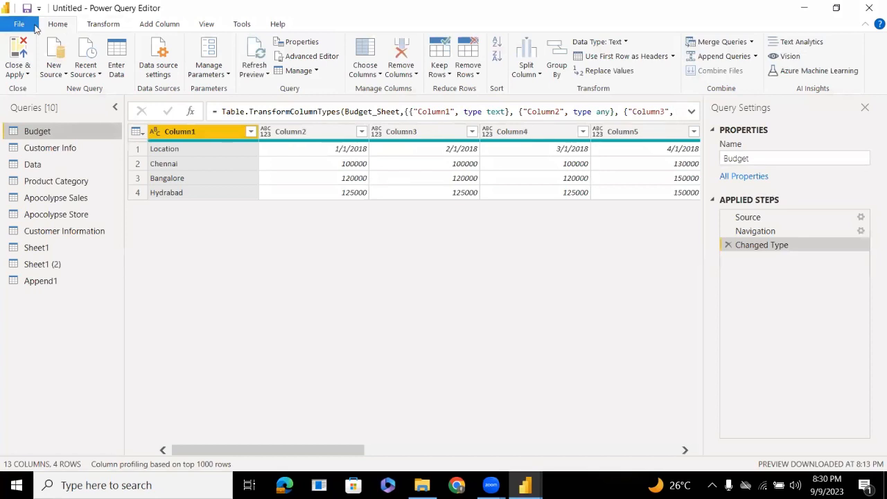
click(4, 3)
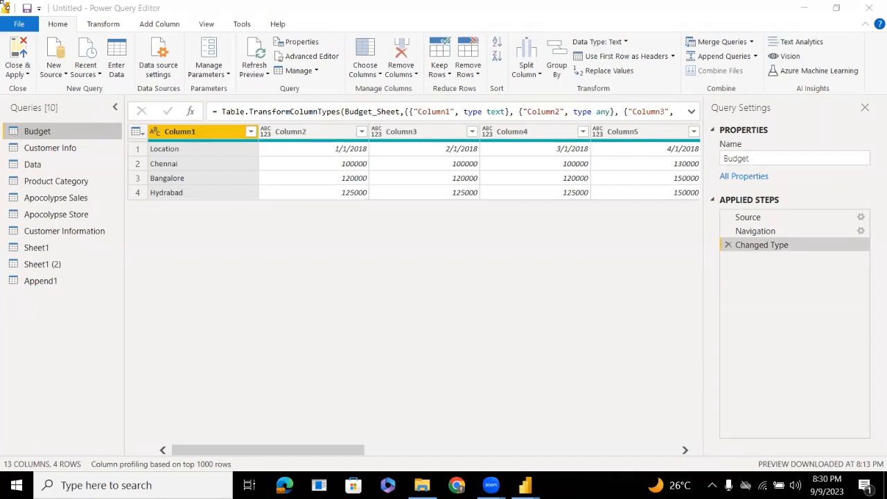
click(3, 4)
click(4, 9)
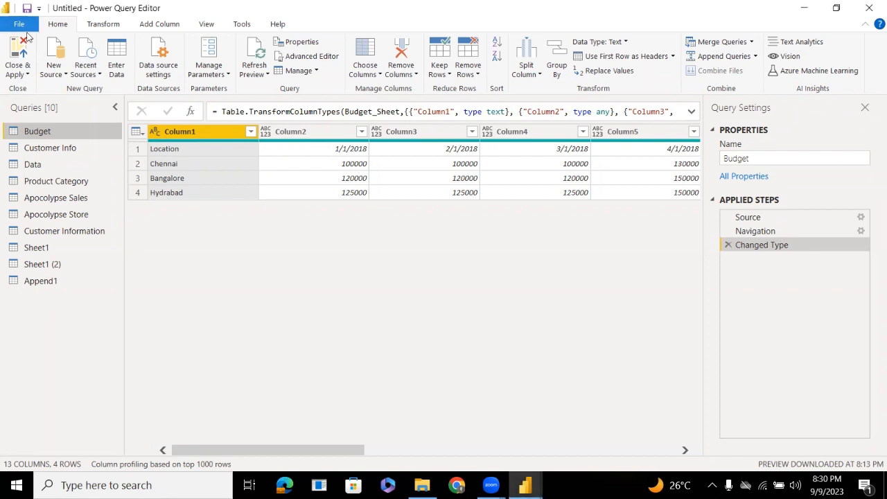
Look over the query editor's save and apply commands, and close the editor with its changes applied
click(29, 28)
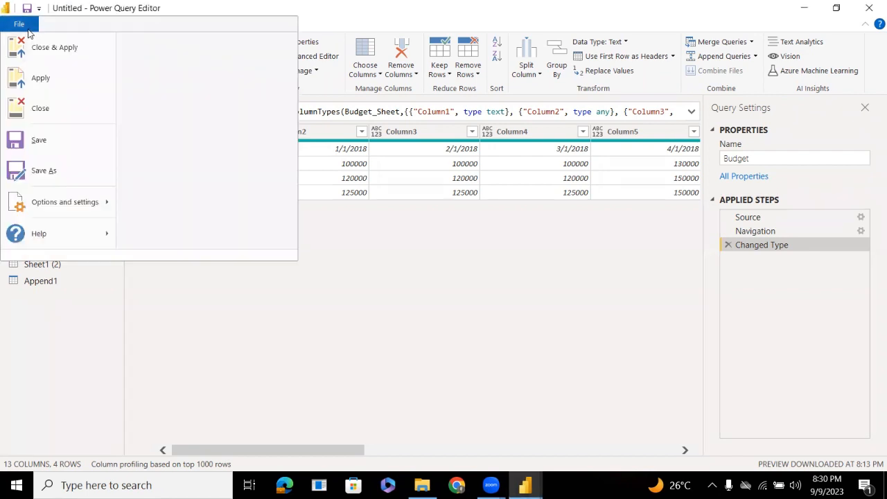
click(28, 30)
click(28, 30)
mouse_move(59, 208)
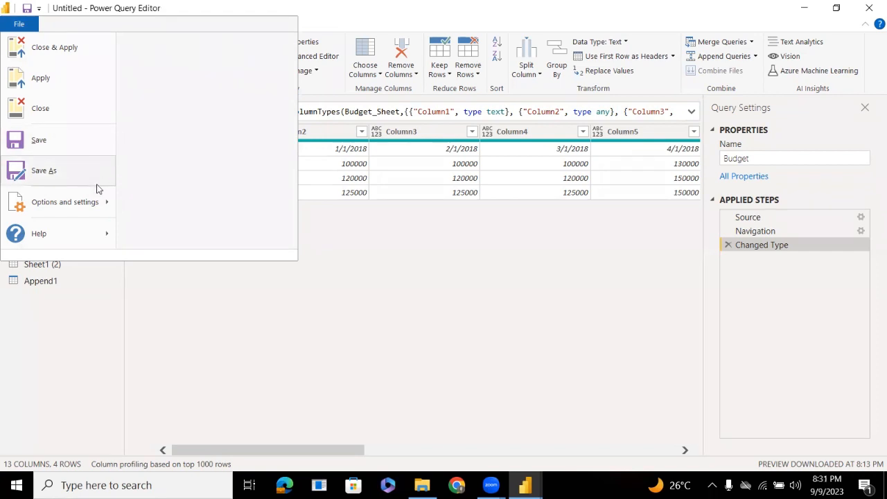
click(128, 266)
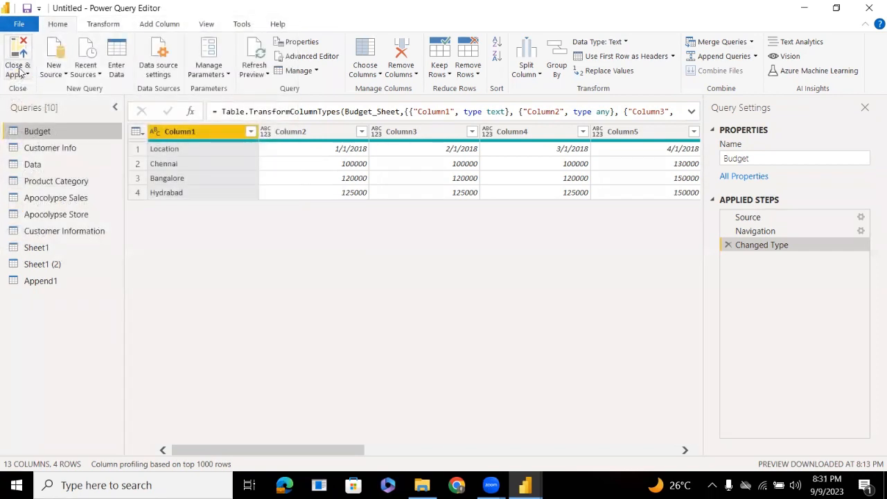
click(19, 72)
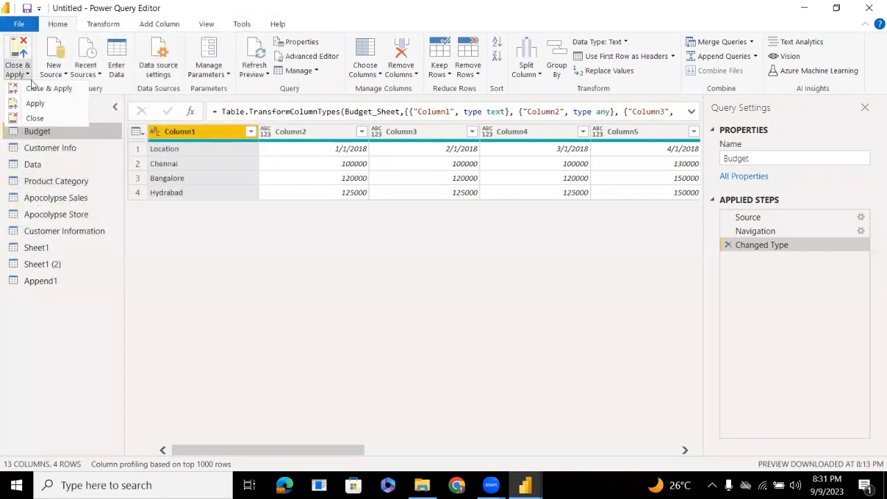
click(34, 89)
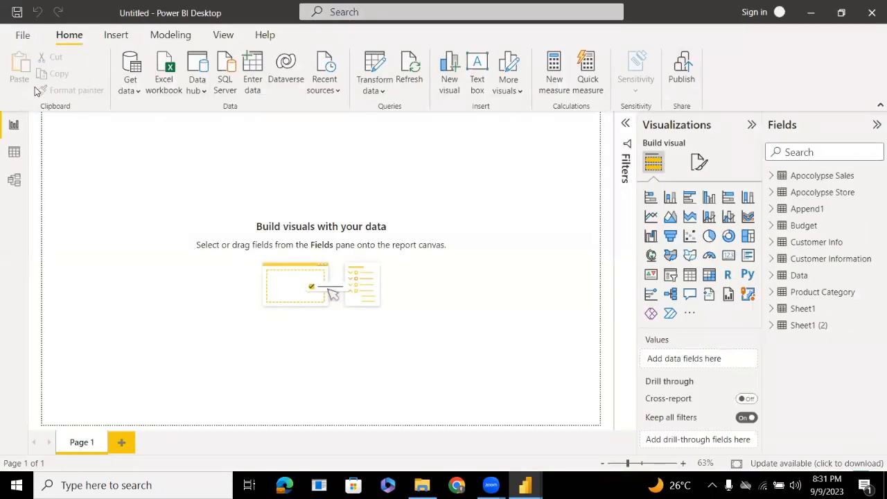
Look briefly at the model view, return to the report view and reopen the queries in the Power Query Editor
click(23, 37)
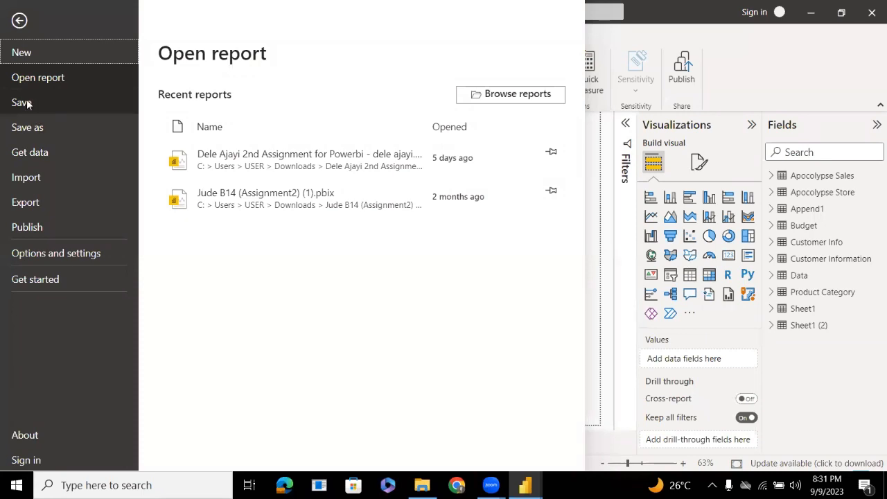
click(603, 181)
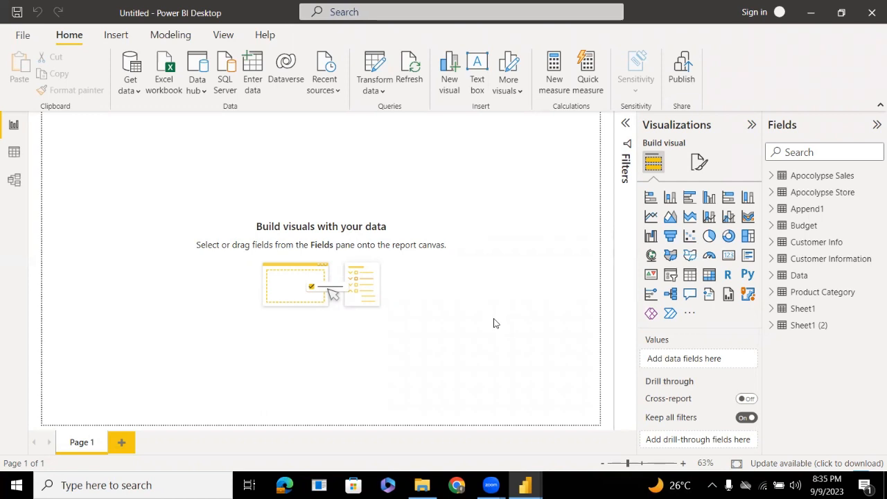
click(18, 180)
click(14, 125)
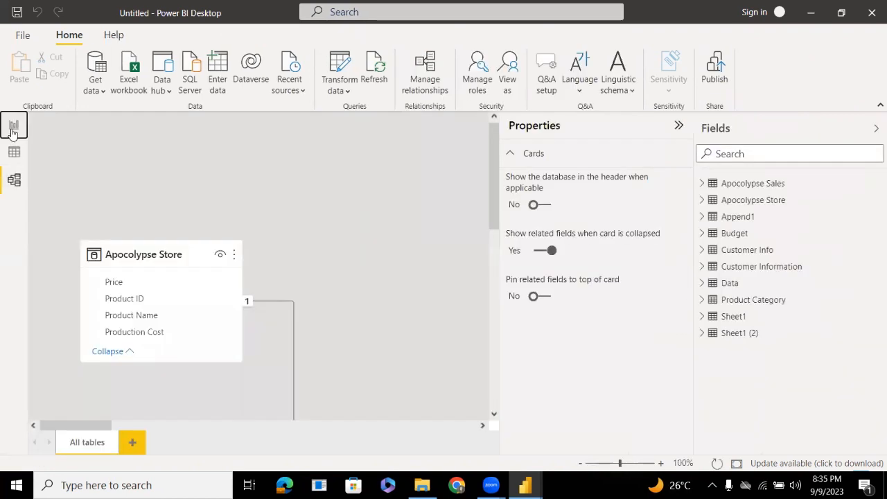
click(374, 87)
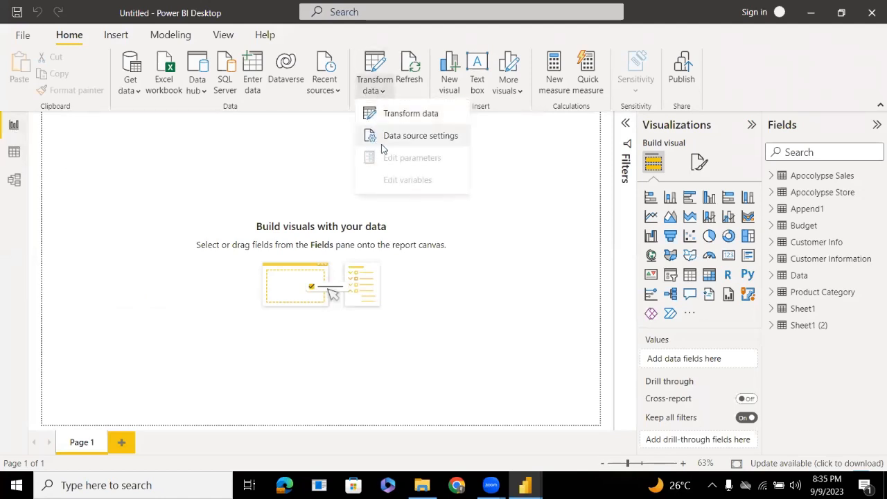
click(381, 115)
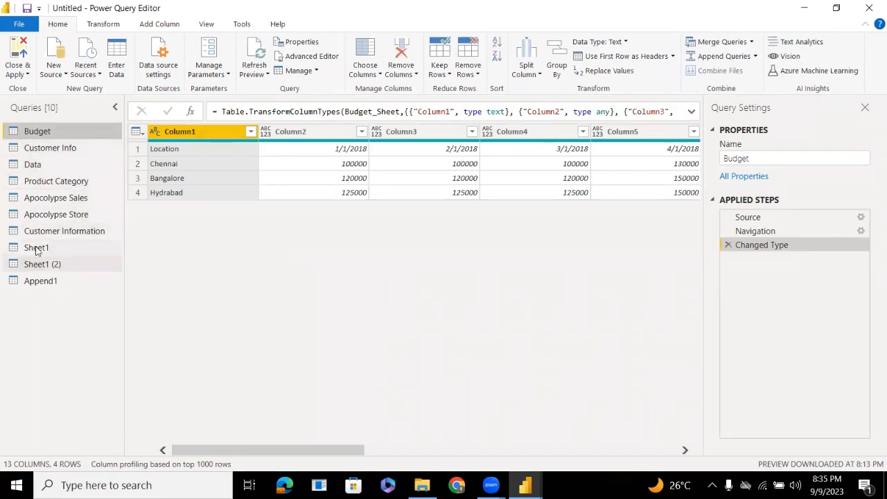
Look over the commands available for the Budget query, including its load and report refresh options
drag(46, 217, 25, 222)
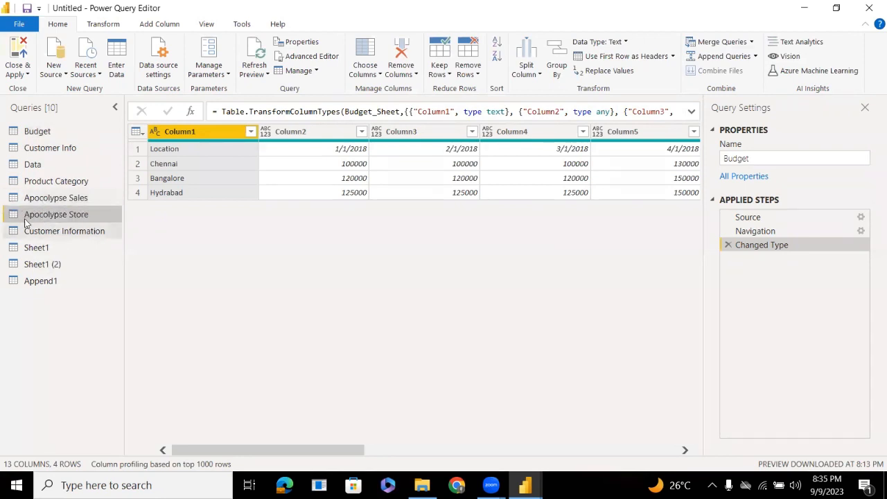
click(49, 142)
right_click(48, 139)
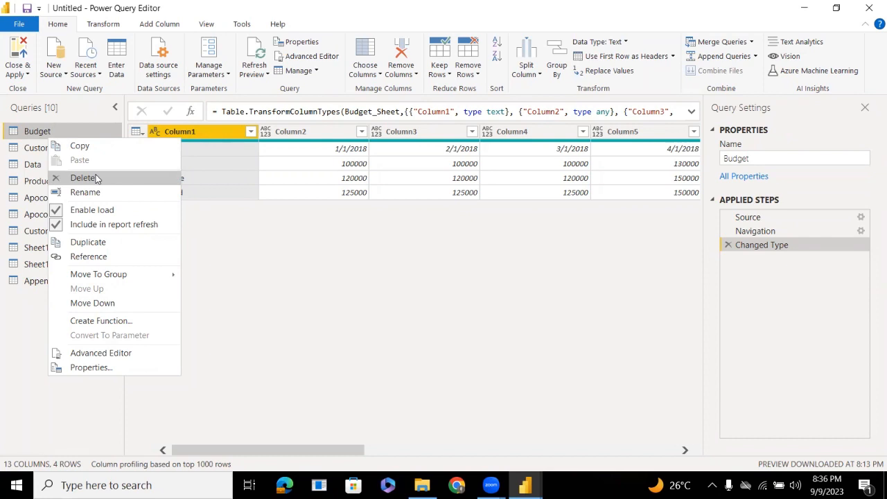
click(20, 130)
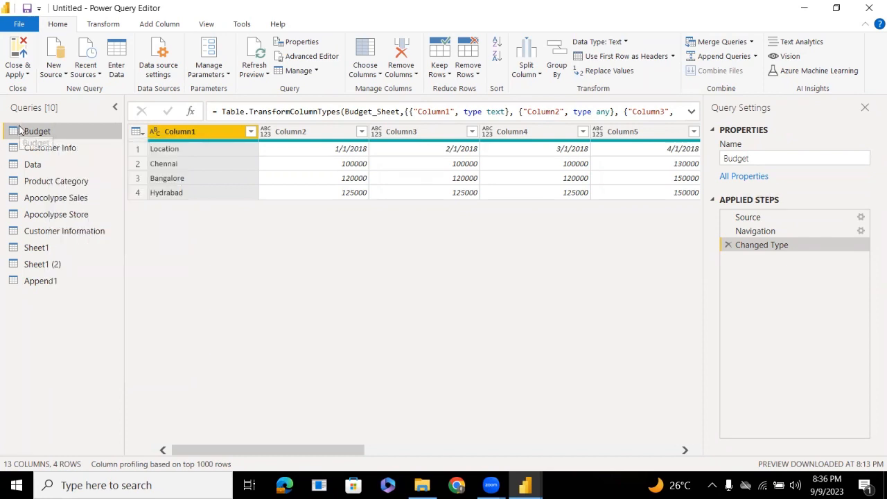
right_click(19, 130)
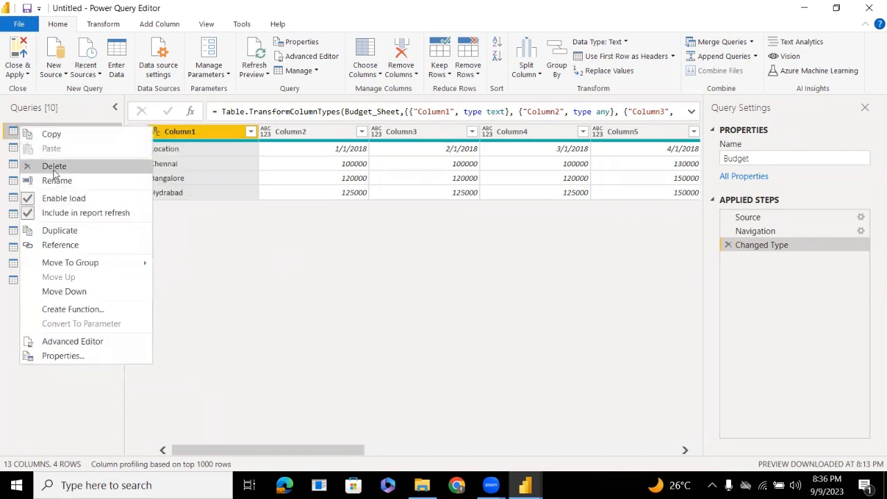
click(257, 289)
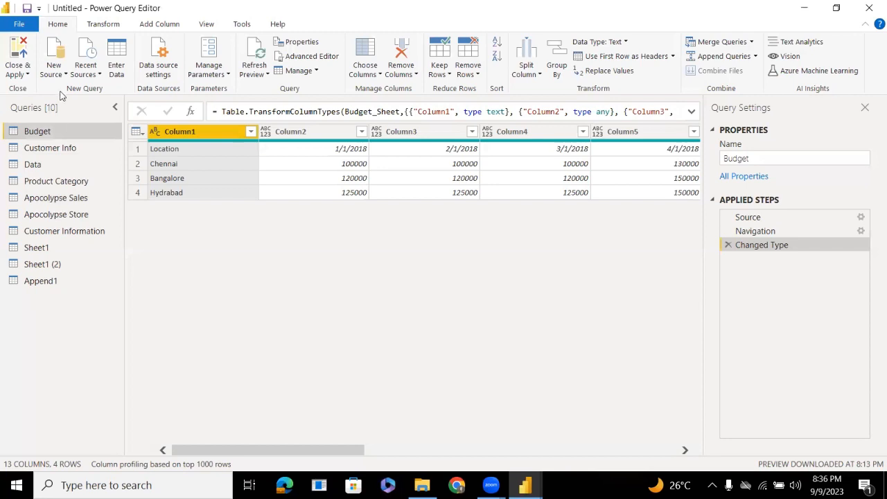
Disable load for the Budget query and check its load and report refresh options again
right_click(55, 131)
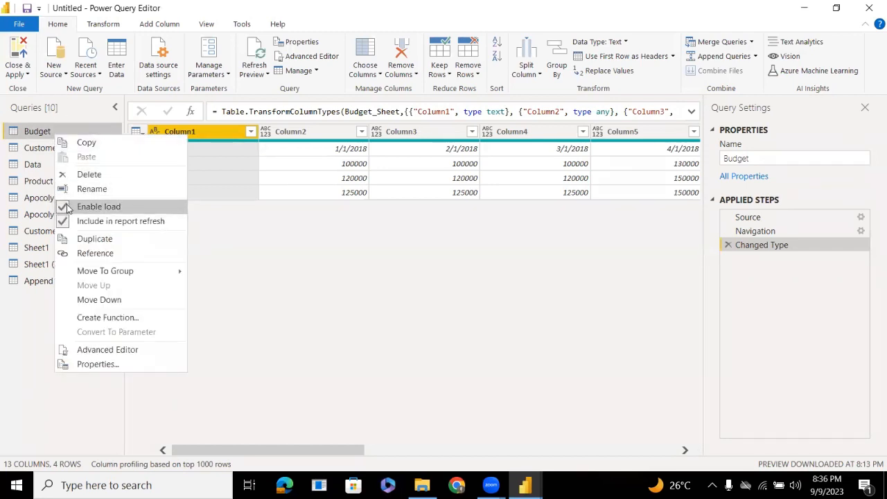
click(70, 207)
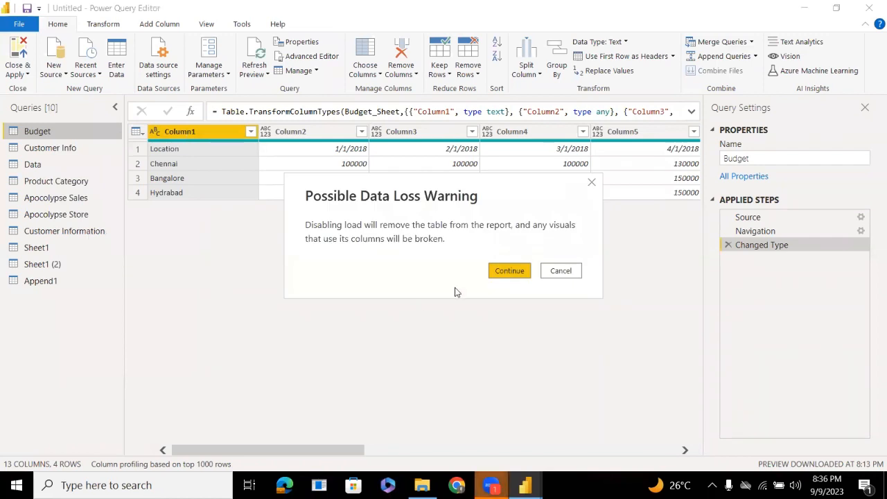
click(496, 271)
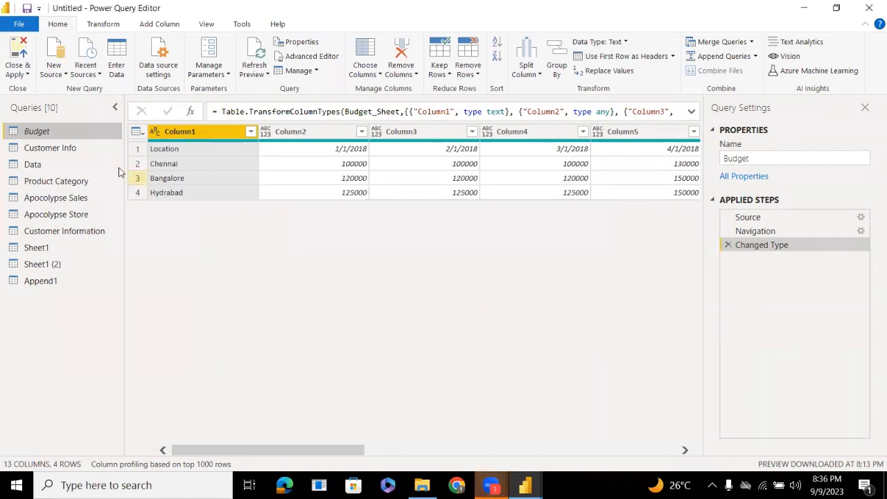
right_click(31, 130)
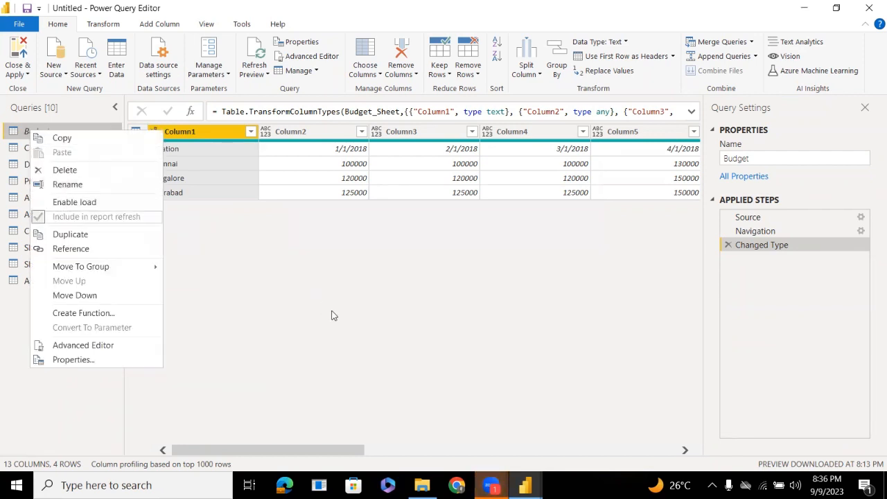
click(362, 287)
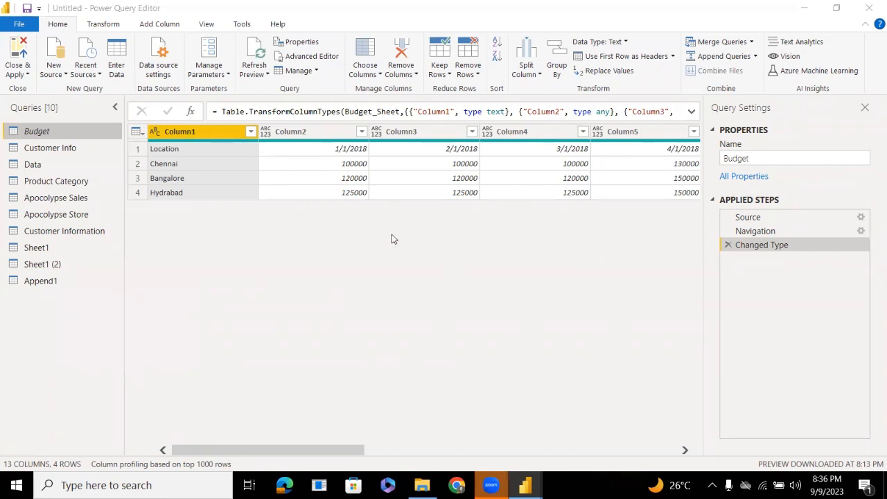
Disable load for the Customer Info and Data queries, accepting their removal from the report
right_click(25, 149)
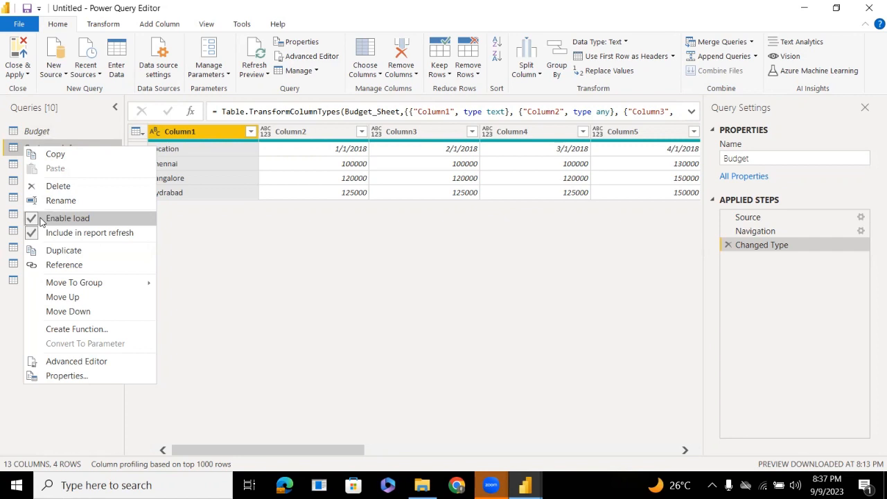
click(35, 220)
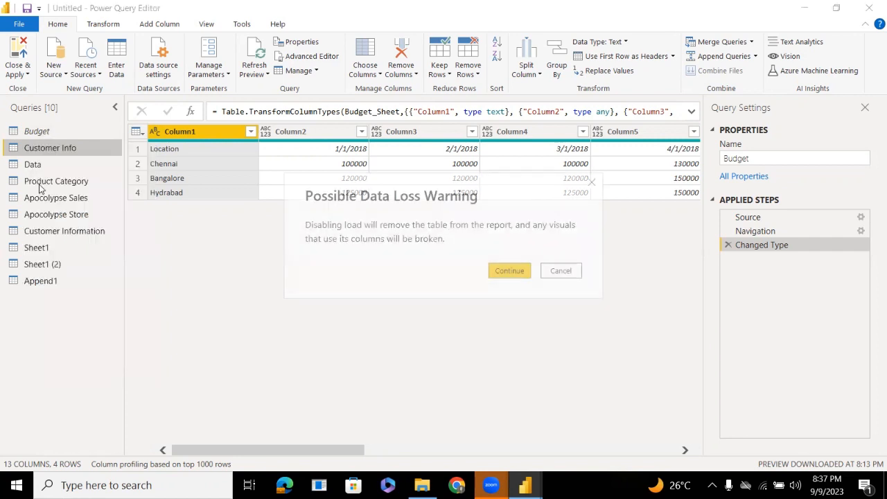
click(494, 274)
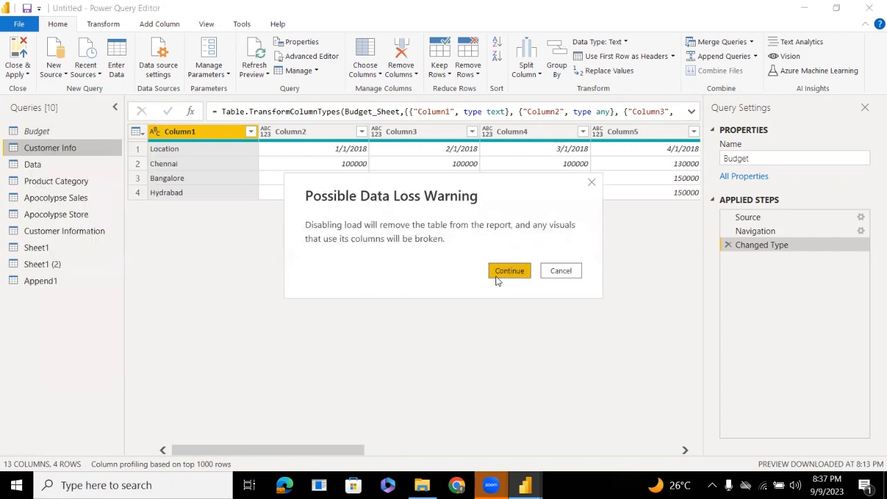
click(28, 167)
right_click(27, 168)
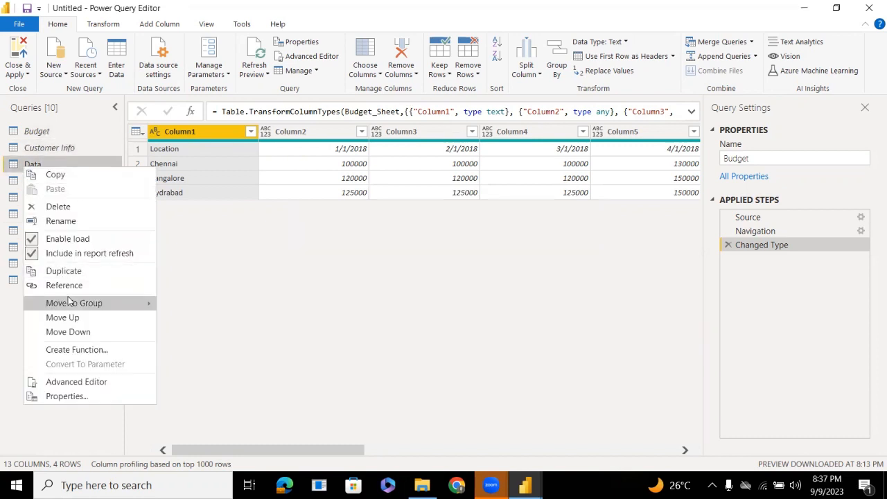
click(39, 238)
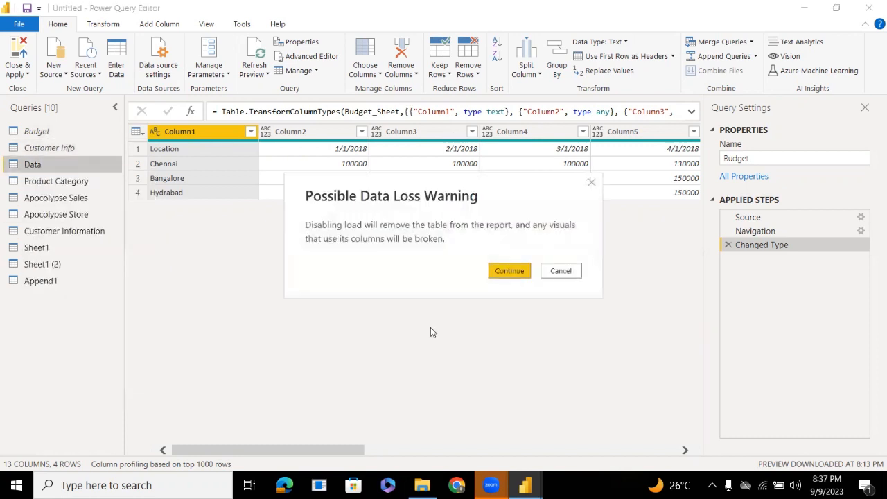
click(516, 273)
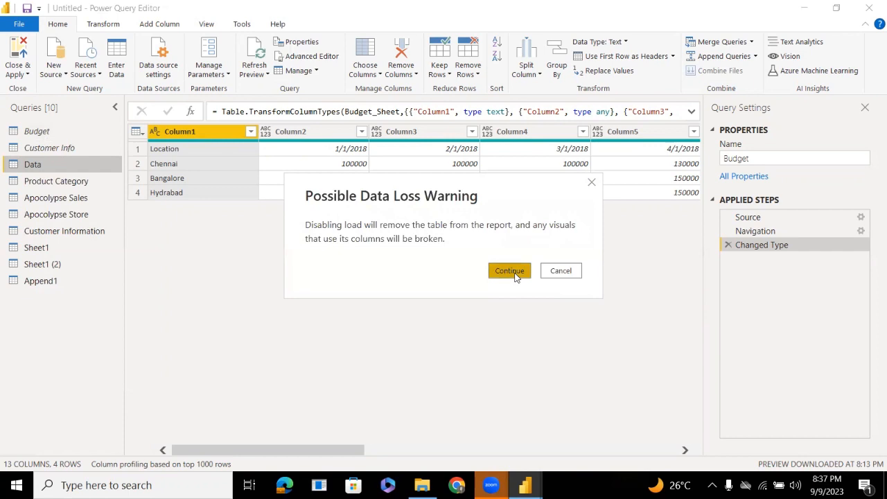
Disable load for the Product Category query, accepting the table's removal from the report
click(42, 183)
right_click(41, 183)
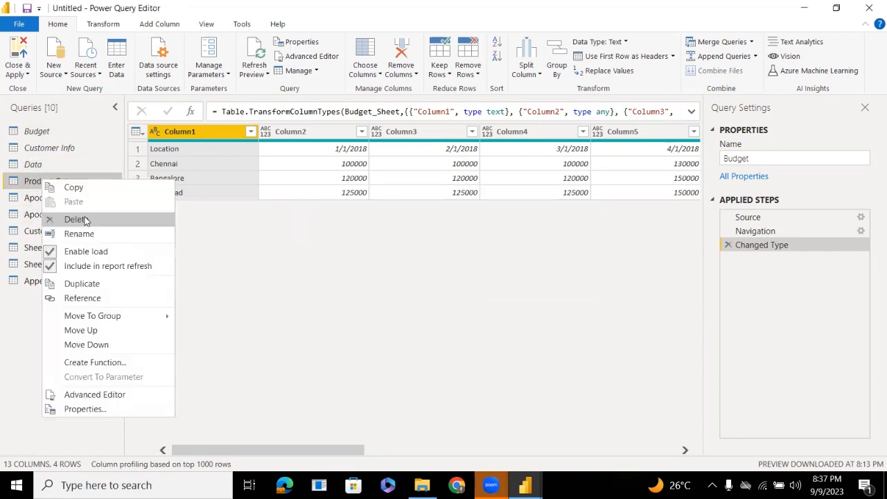
click(78, 252)
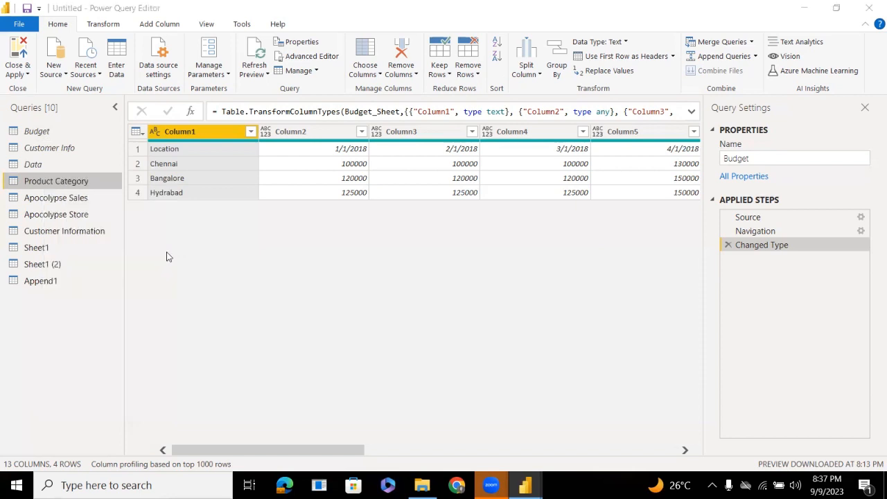
click(508, 271)
Disable load for the Sheet1 and Sheet1 (2) queries, accepting their removal from the report
right_click(71, 201)
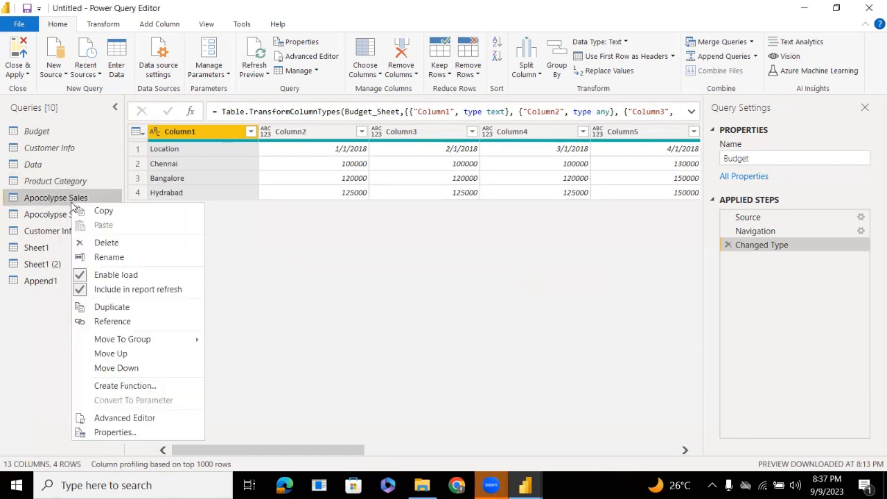
click(50, 250)
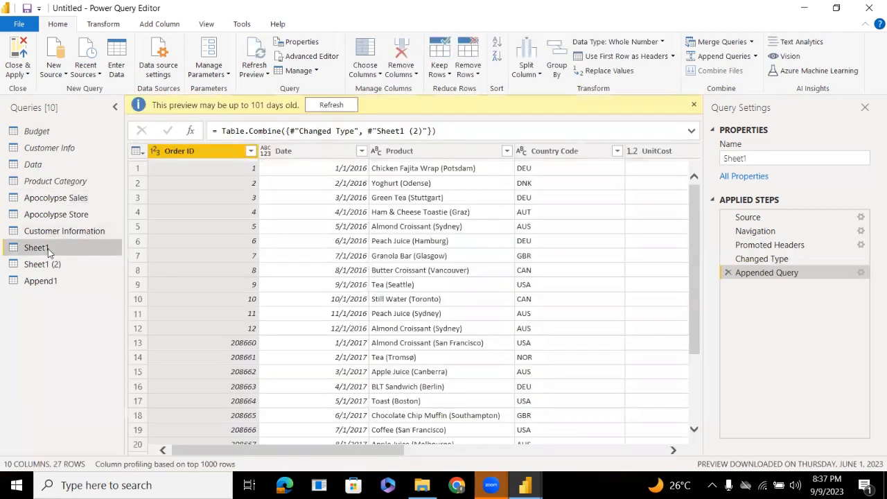
right_click(50, 250)
click(90, 308)
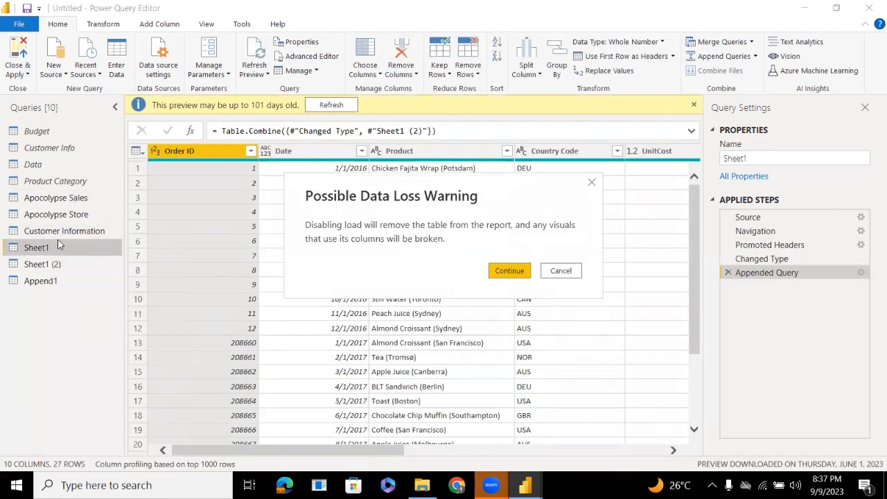
click(512, 272)
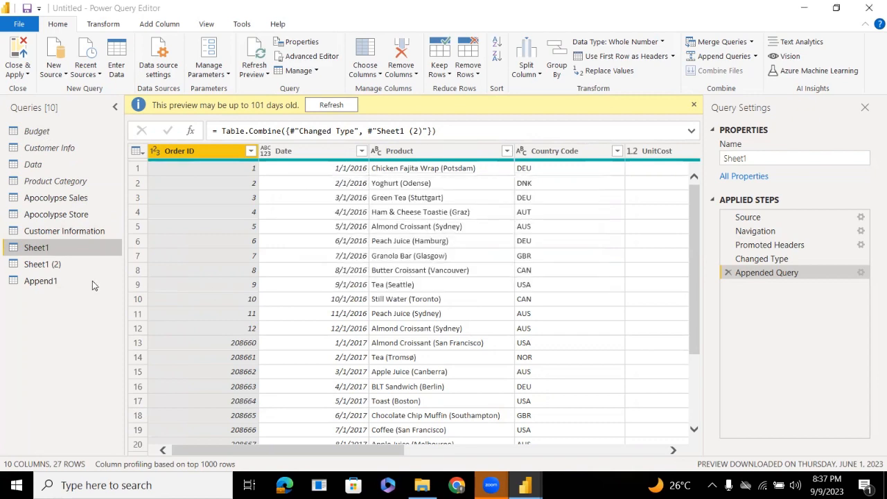
click(64, 269)
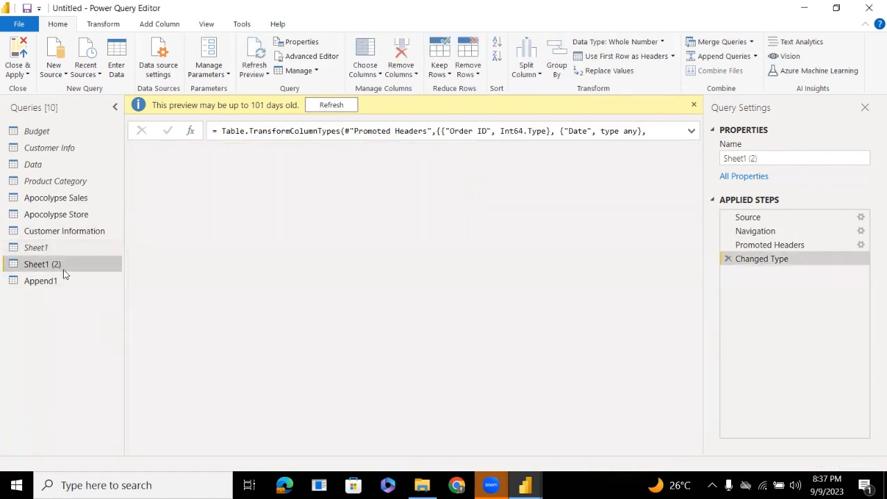
right_click(63, 273)
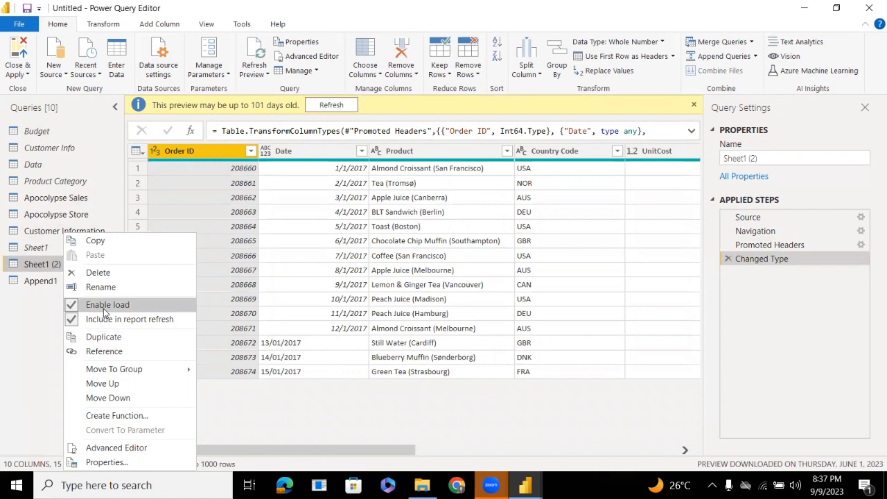
click(106, 305)
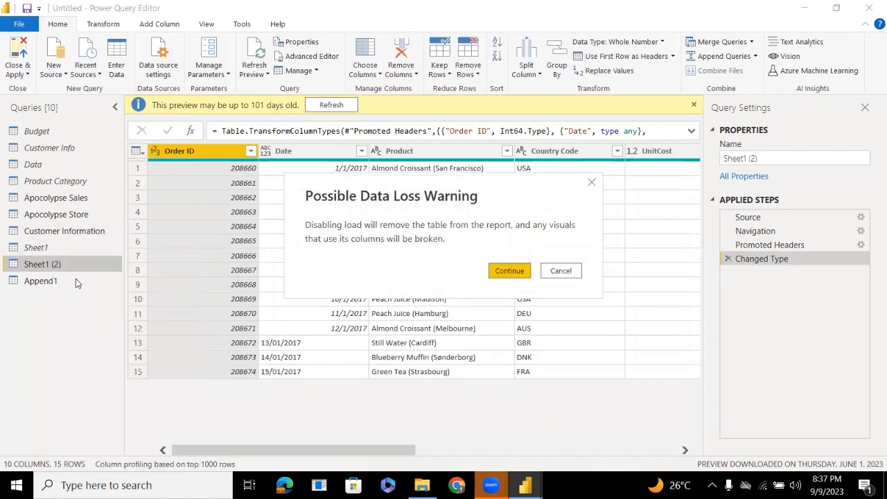
click(526, 271)
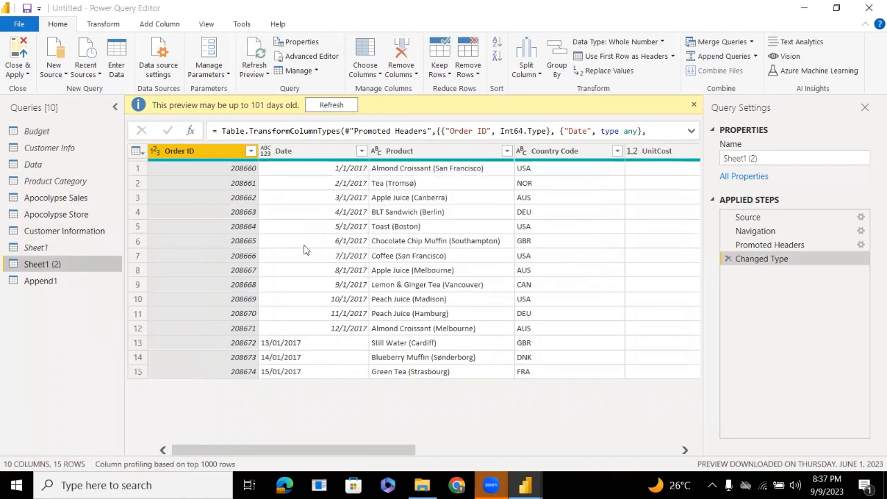
Disable load for the Append1 query, and close the query editor with all changes applied
right_click(58, 281)
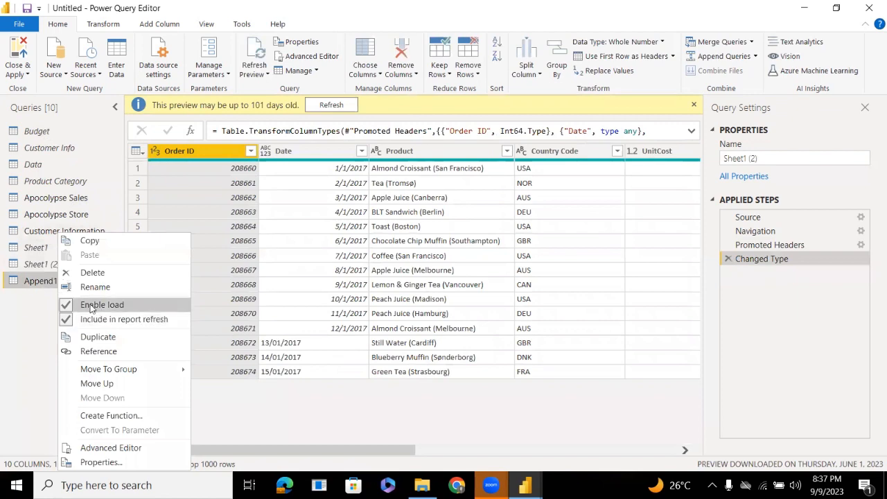
click(95, 306)
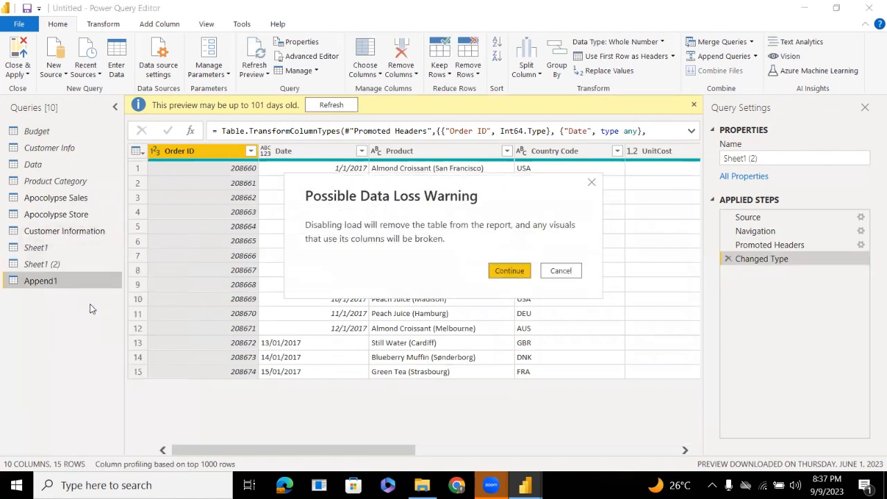
click(516, 273)
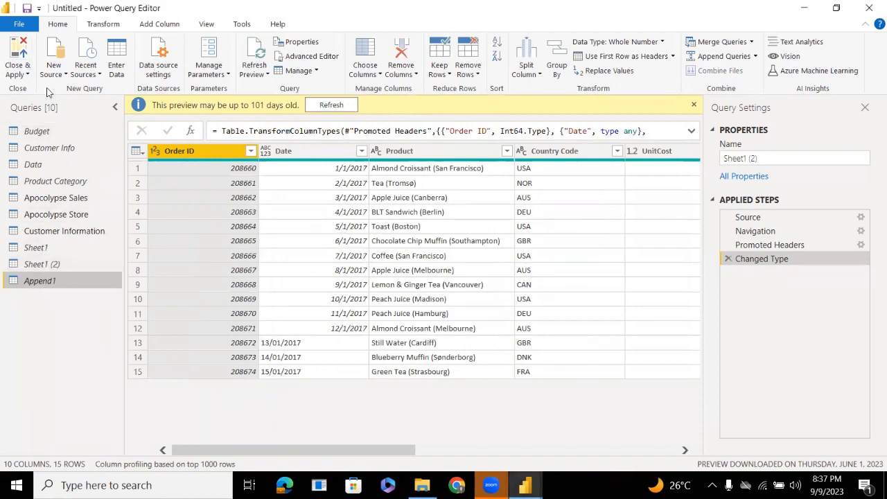
click(24, 74)
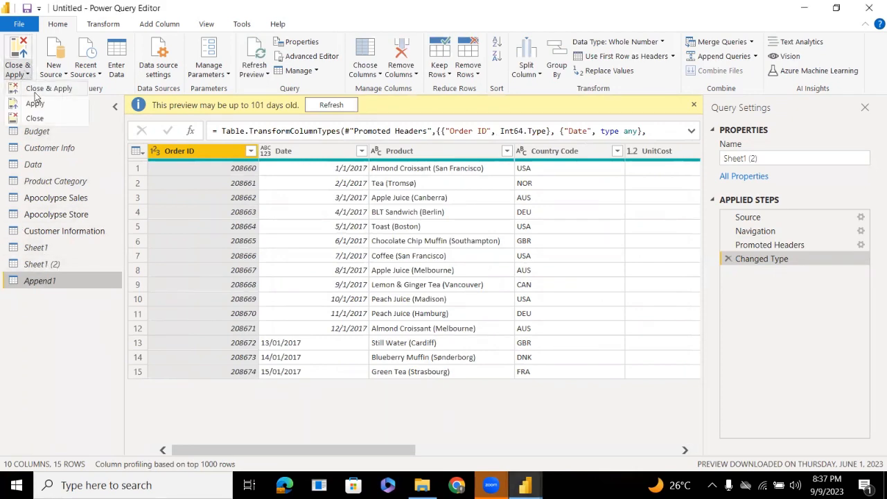
click(34, 93)
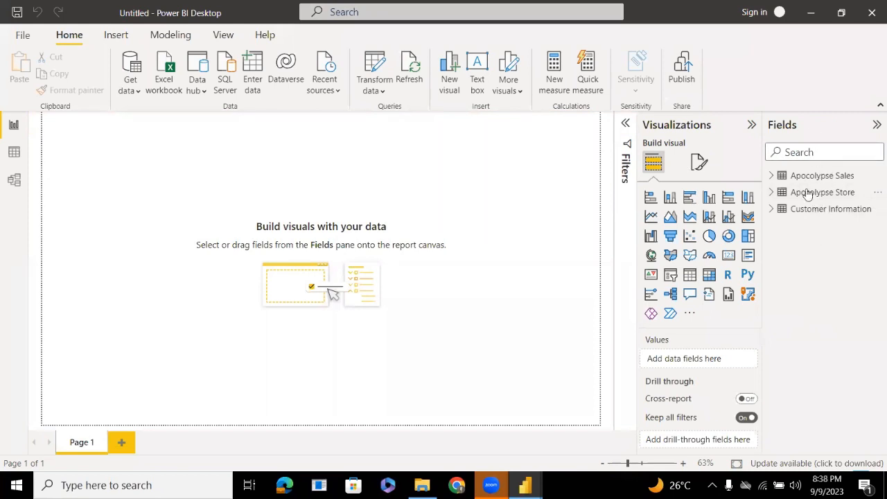
Reopen the queries in the Power Query Editor and check the Budget query's load option
click(371, 91)
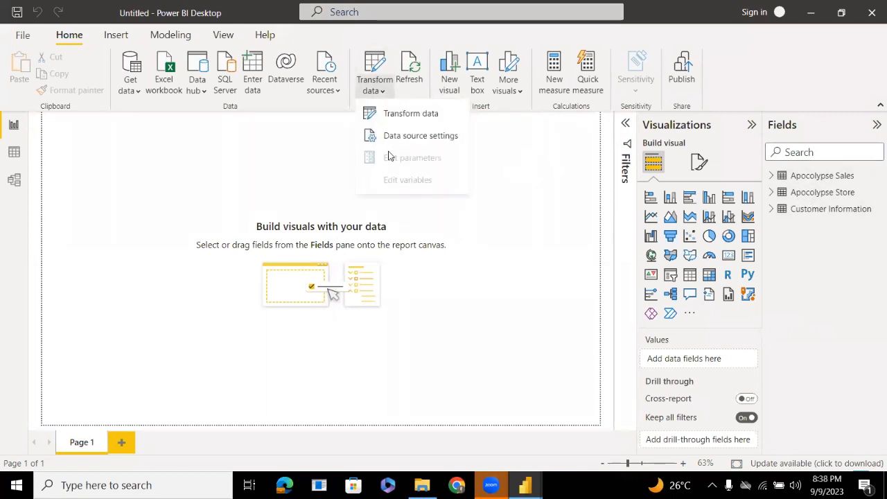
click(397, 118)
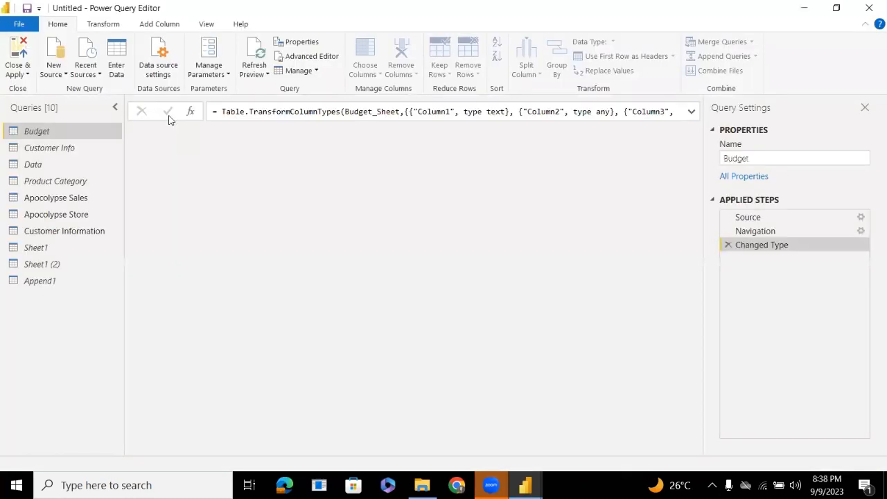
right_click(25, 132)
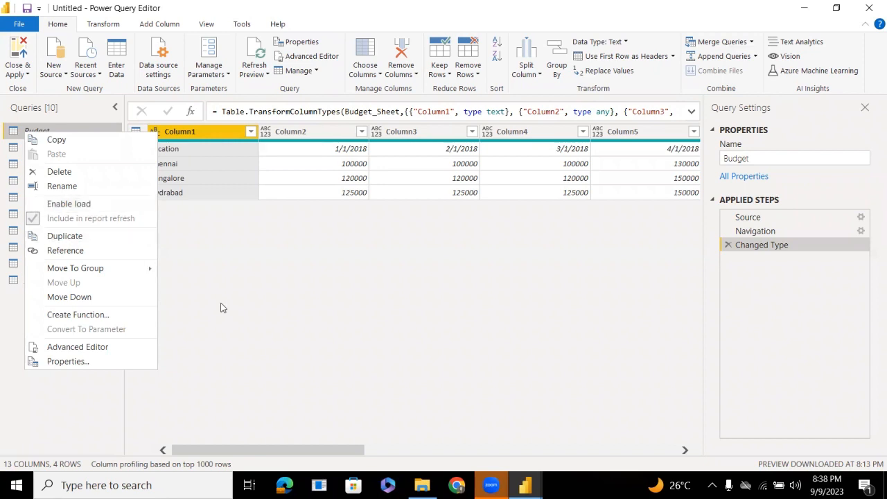
click(222, 308)
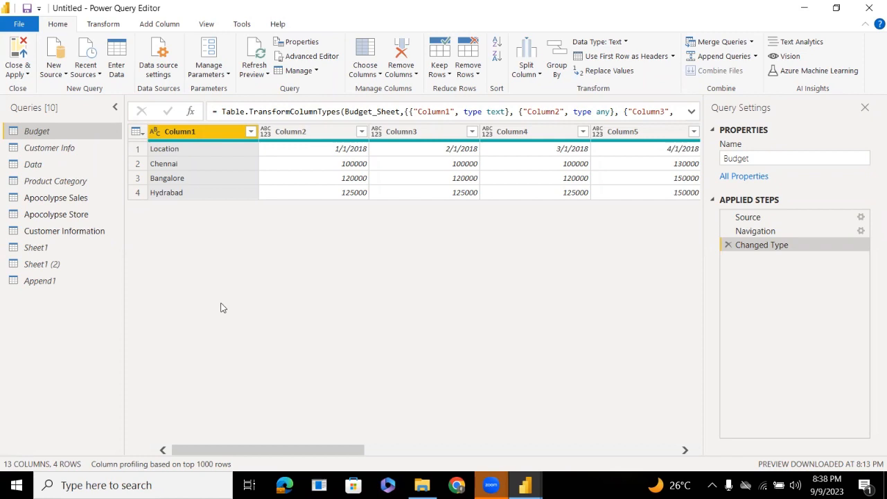
click(478, 481)
click(547, 410)
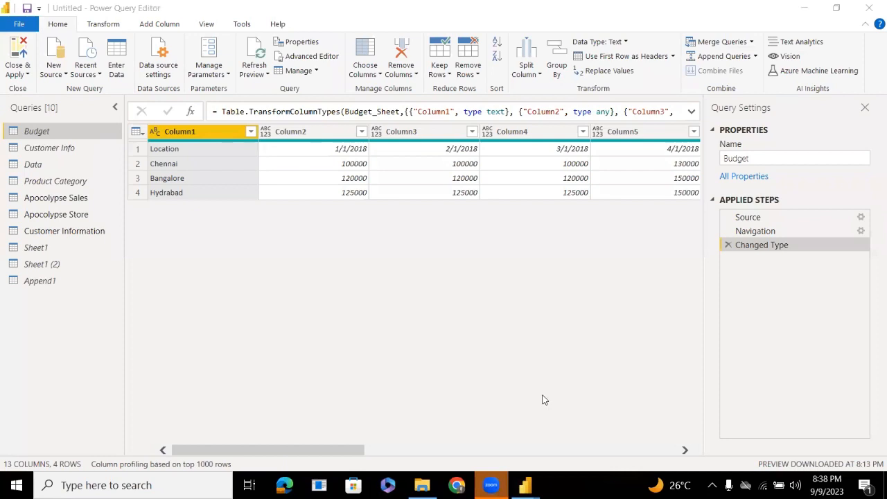
click(406, 311)
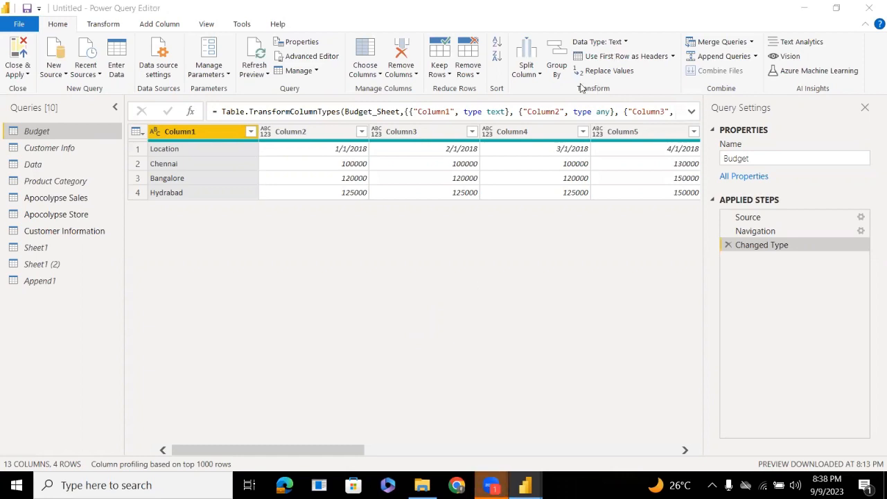
click(50, 129)
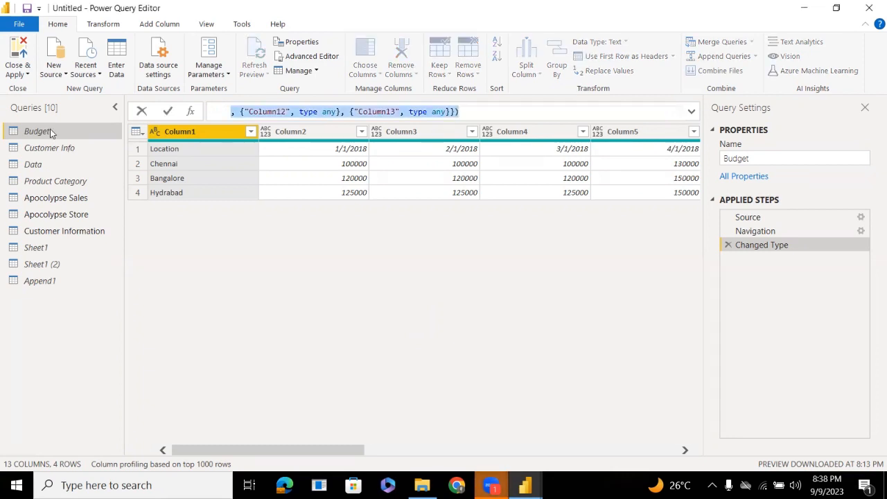
click(195, 277)
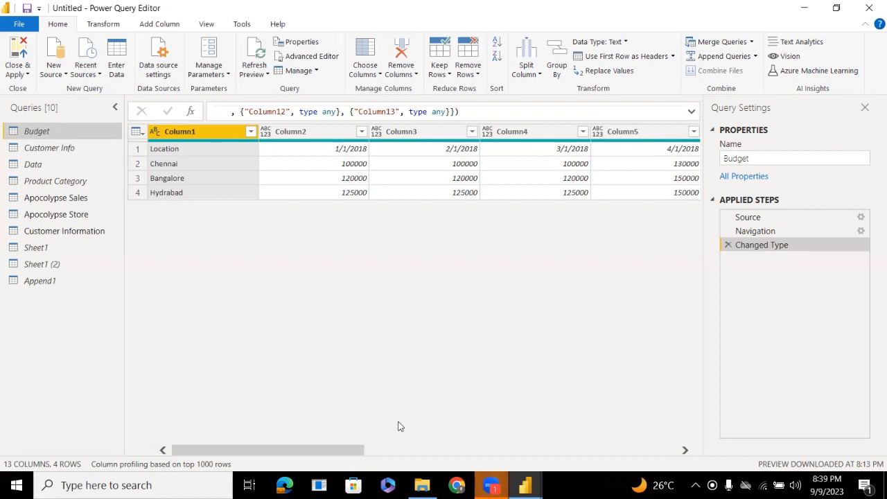
Enable load for the Budget query, switch it off again and check the query's load option
right_click(73, 128)
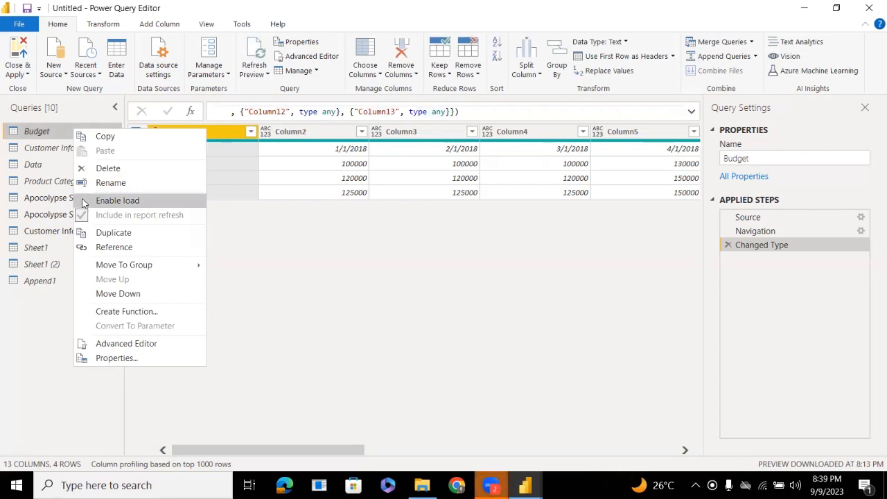
click(84, 201)
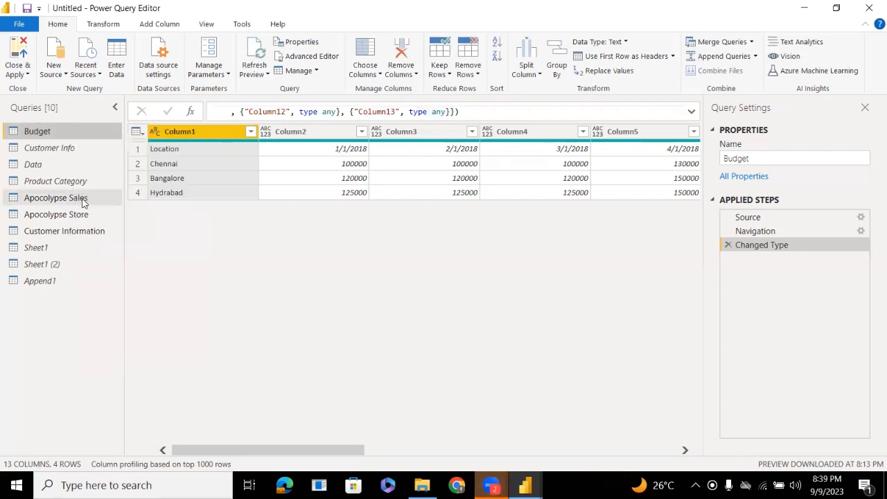
right_click(31, 130)
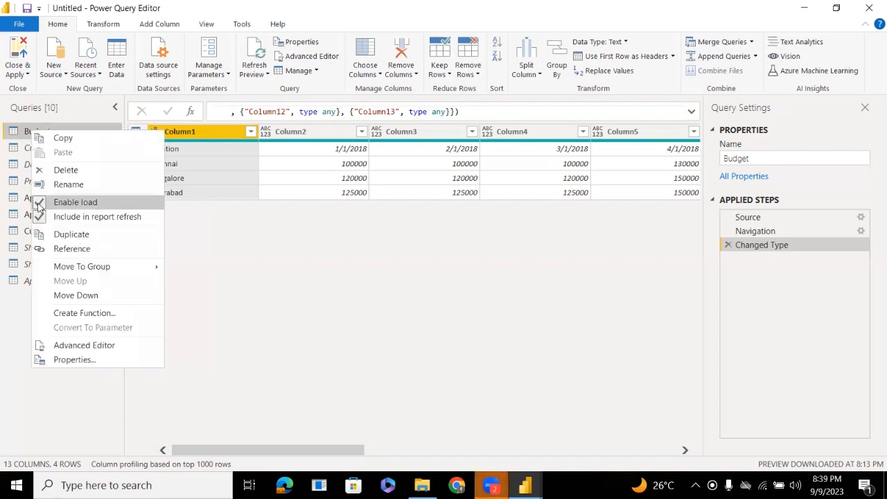
click(40, 203)
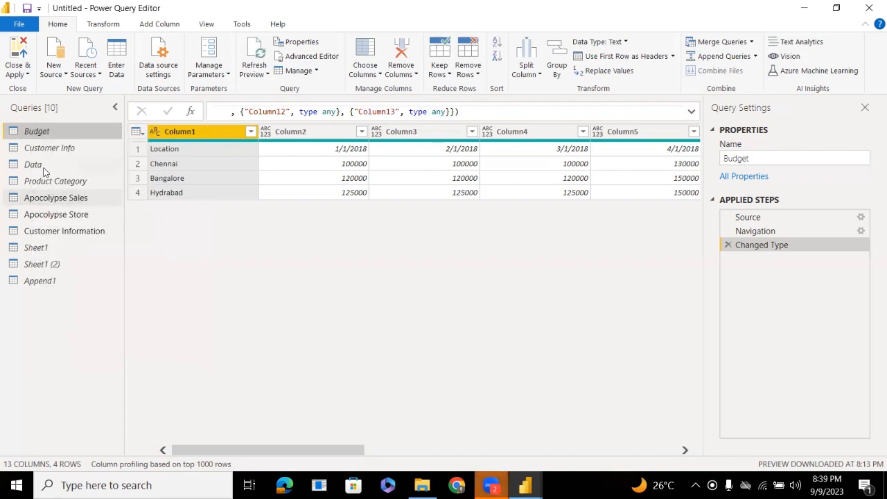
right_click(57, 128)
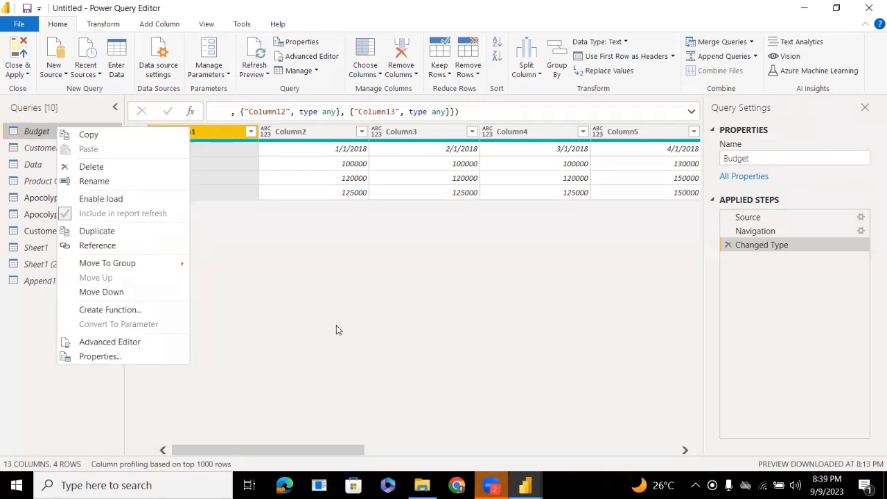
click(377, 253)
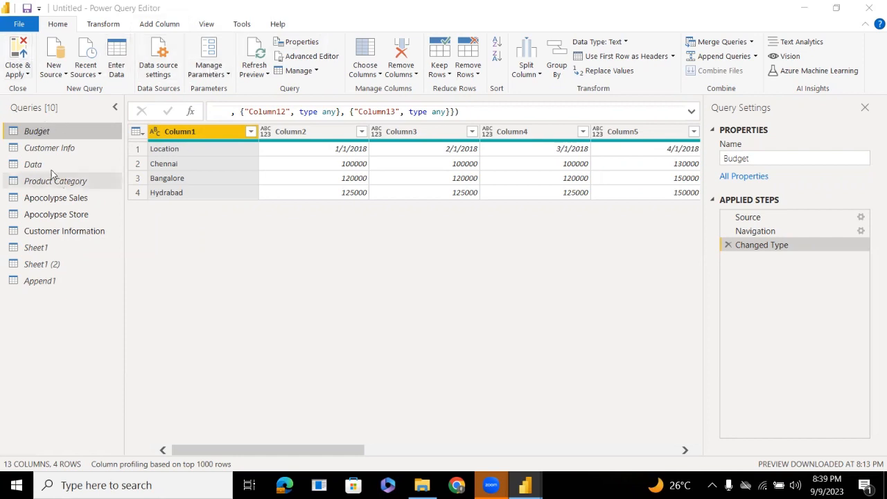
Turn load back on for the Budget query and check its load and report refresh options
right_click(38, 133)
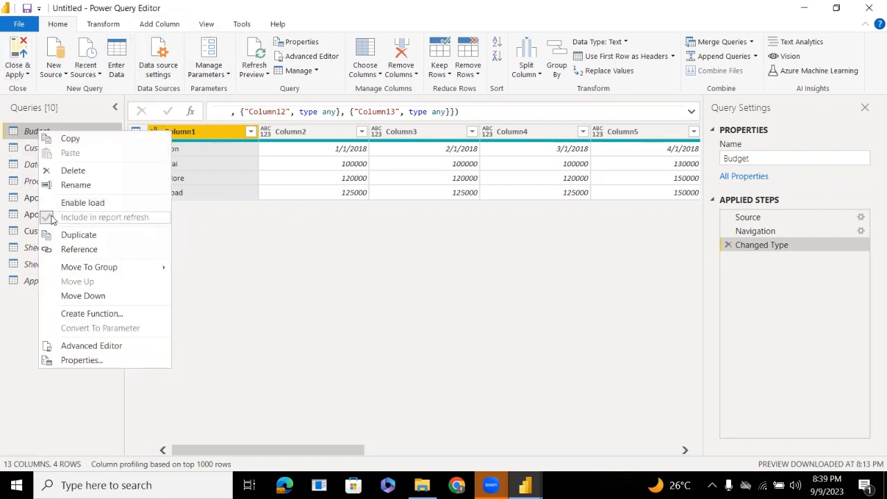
click(83, 202)
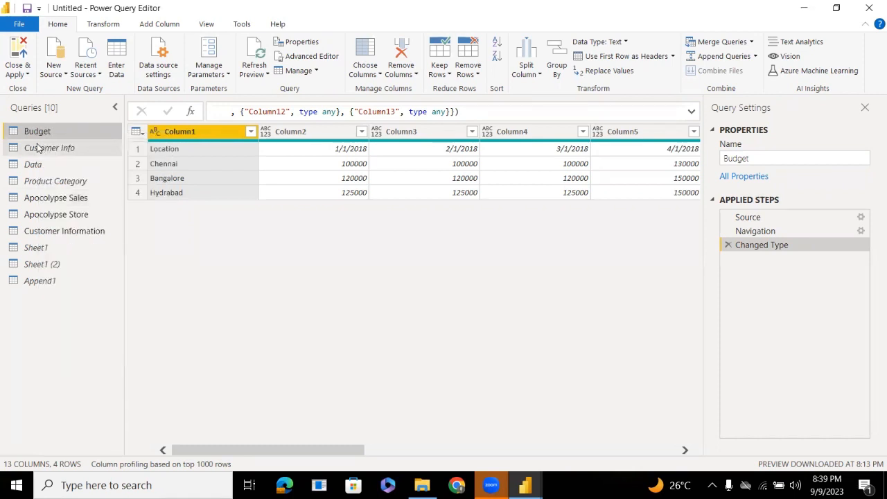
right_click(37, 135)
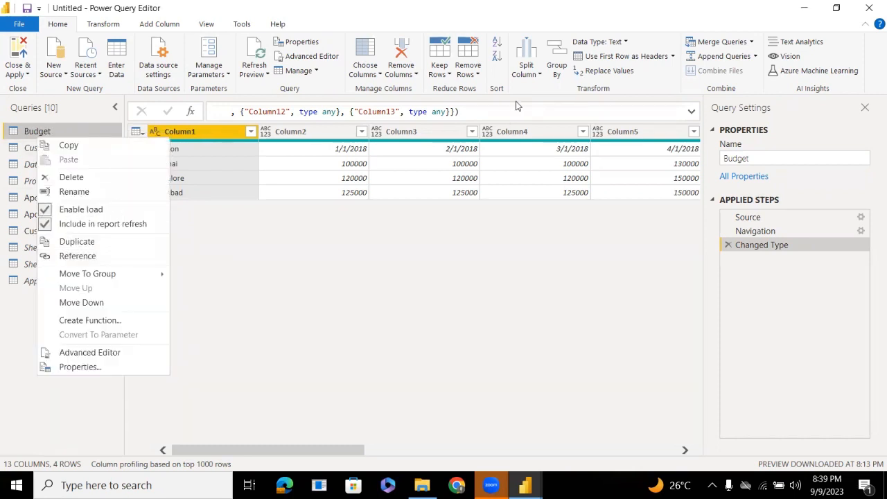
click(284, 206)
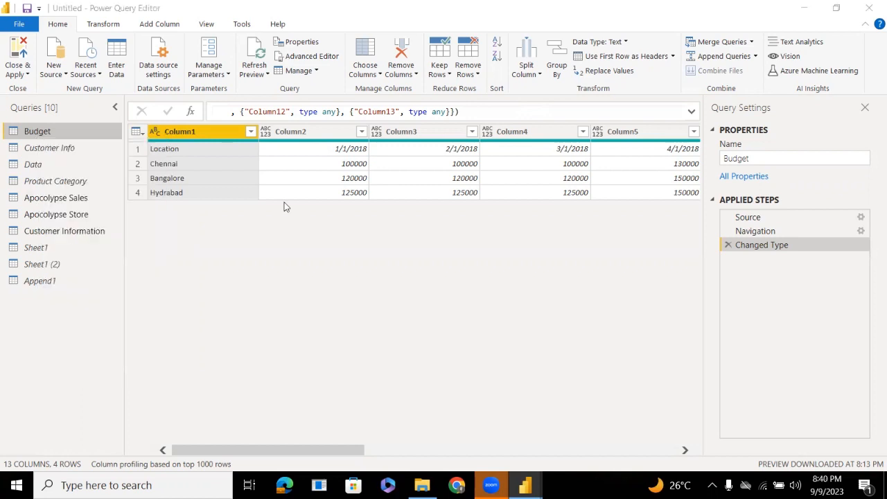
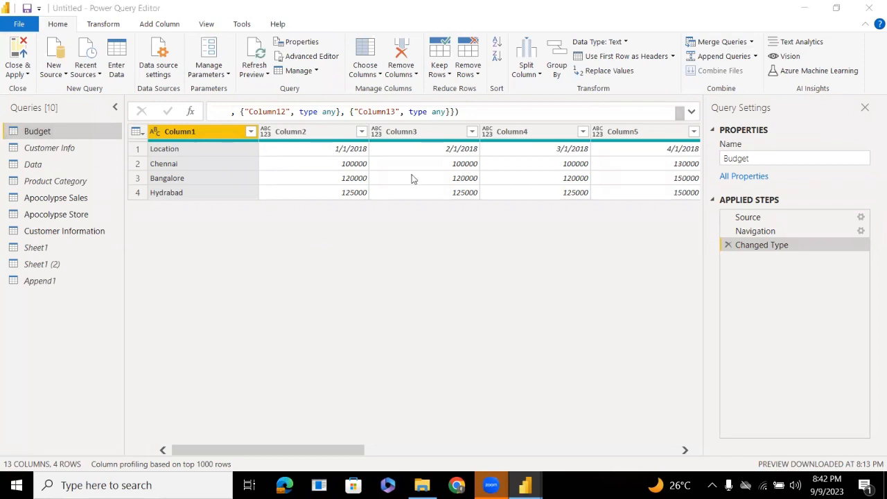
Disable load for the Budget query, and close the query editor with the changes applied
right_click(26, 131)
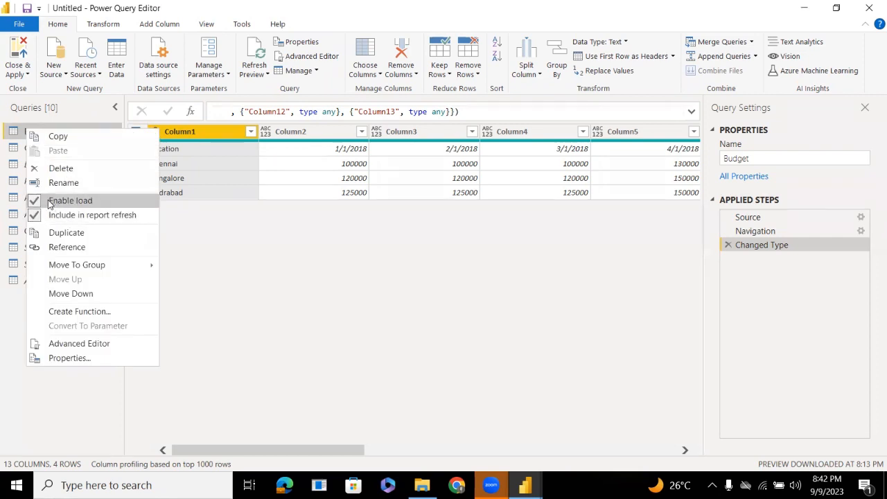
click(59, 202)
click(28, 75)
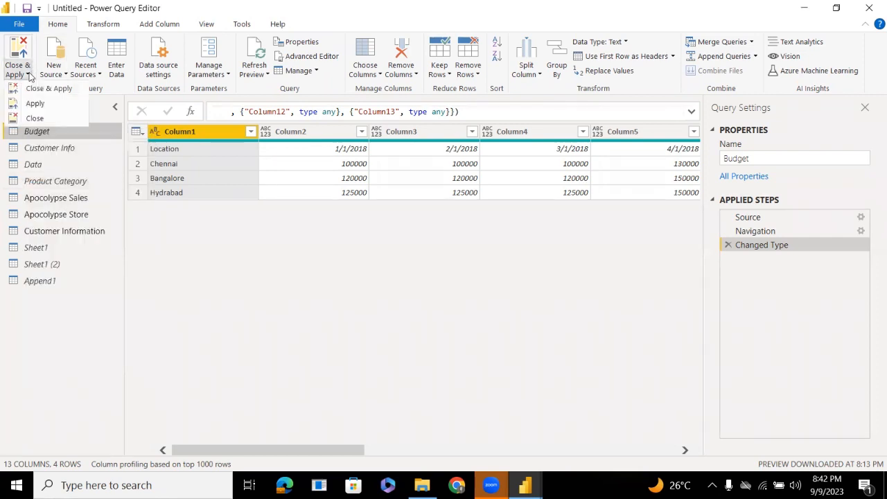
click(29, 88)
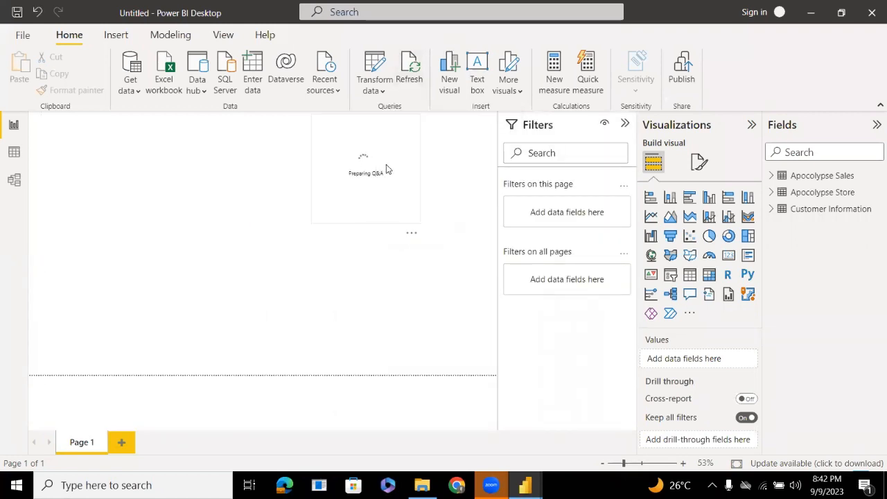
click(387, 169)
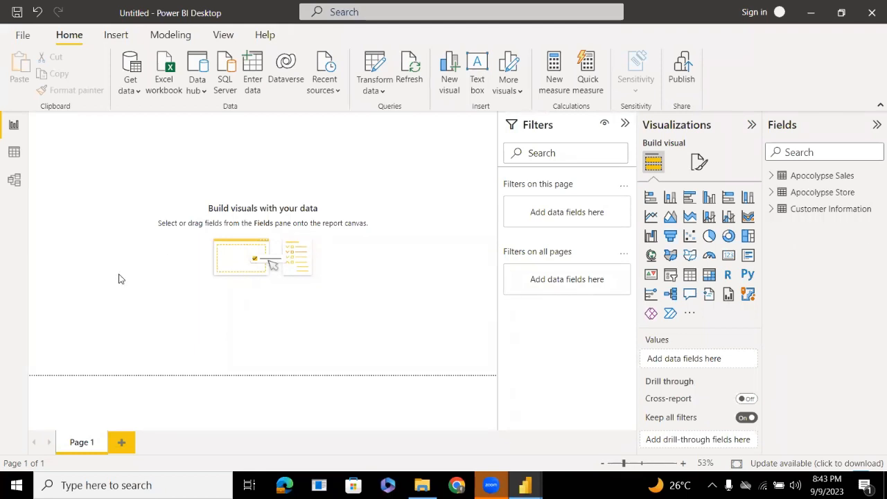
Look at the table diagram in the model view and return to the report view
click(9, 181)
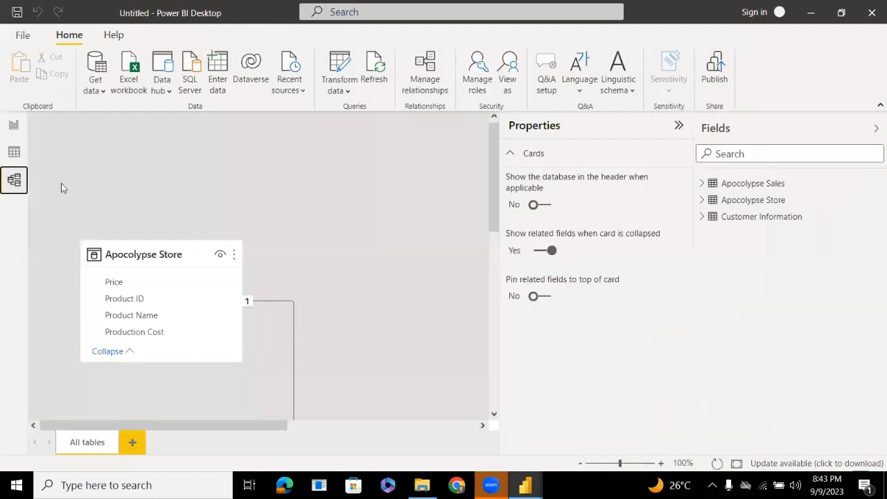
click(11, 126)
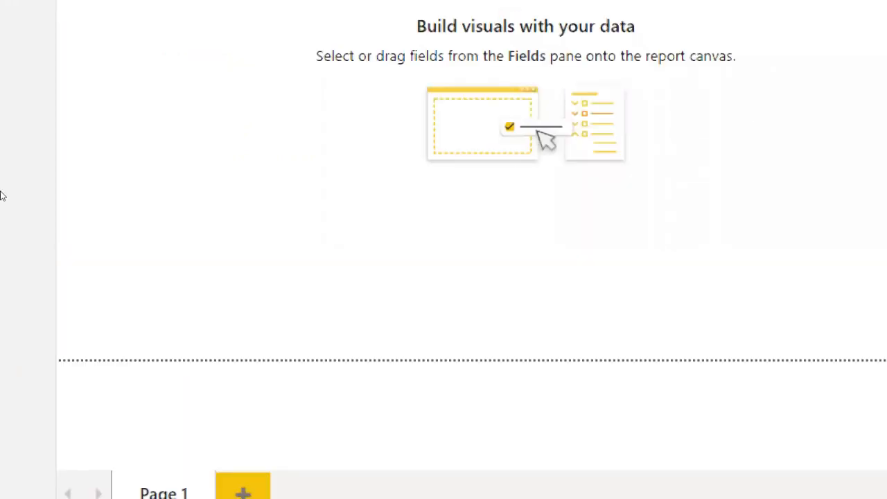
key(super)
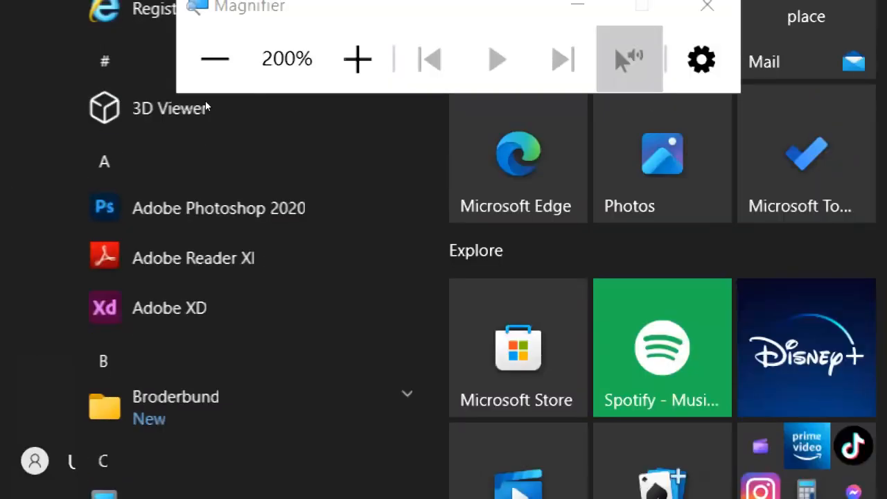
key(super)
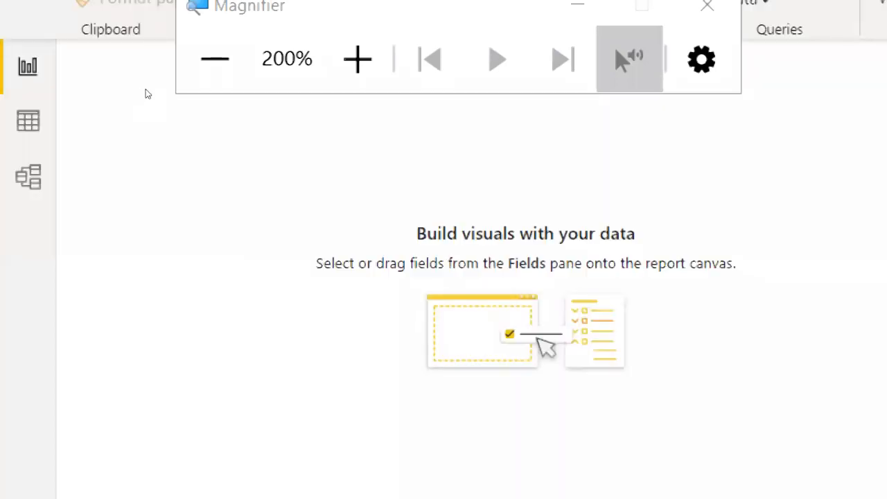
key(super)
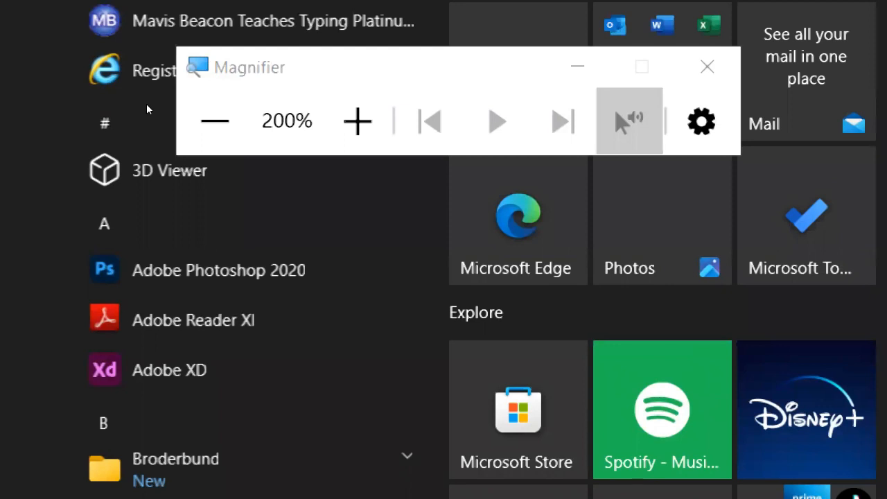
key(super)
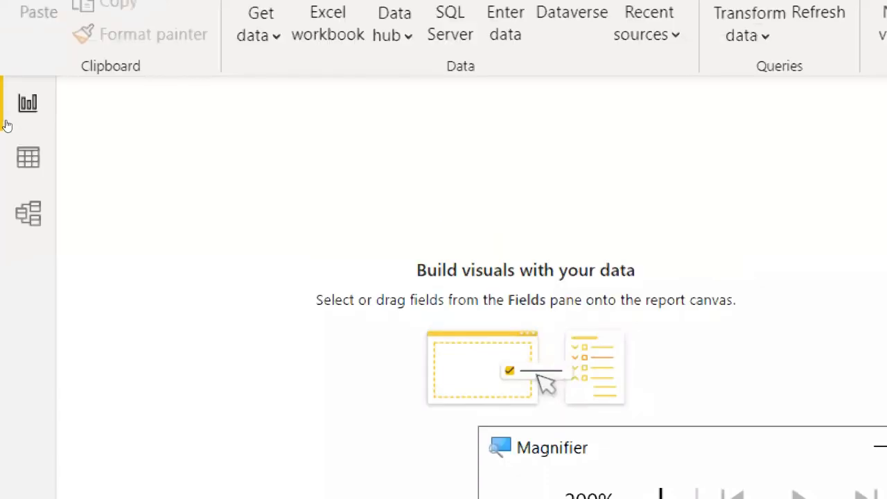
Open the model view, reset the Magnifier zoom to 100% and minimize the Magnifier
click(15, 188)
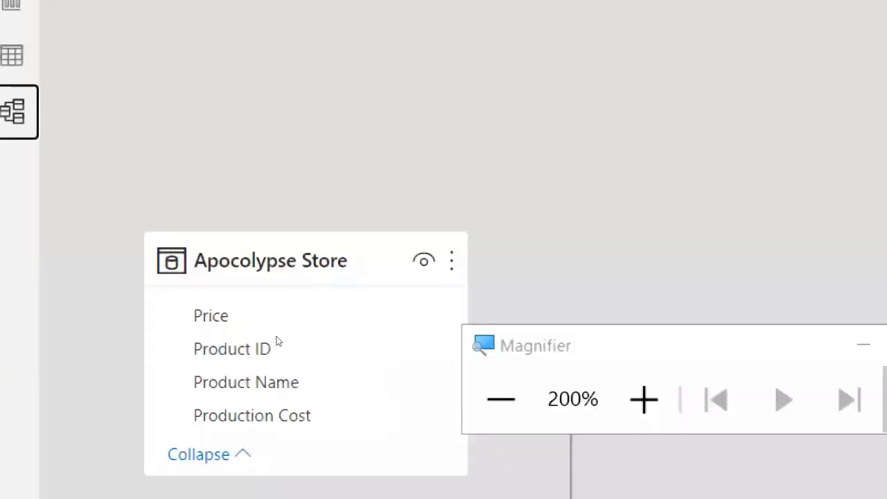
click(501, 399)
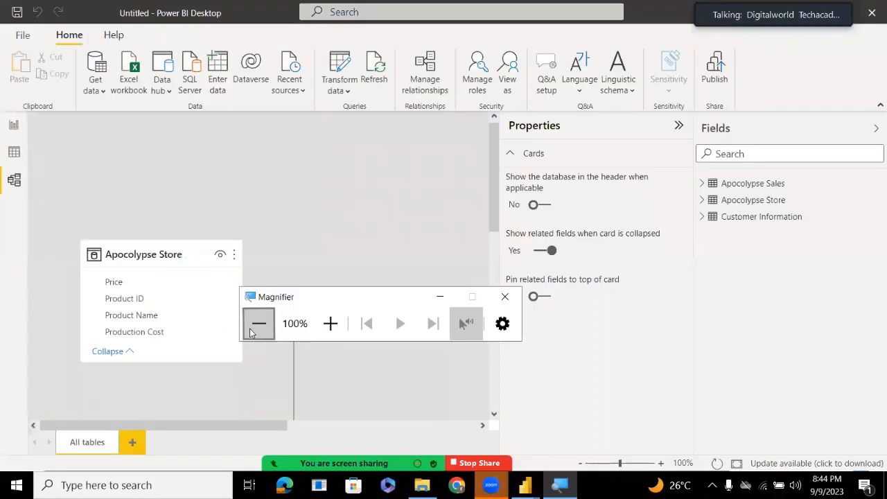
click(440, 297)
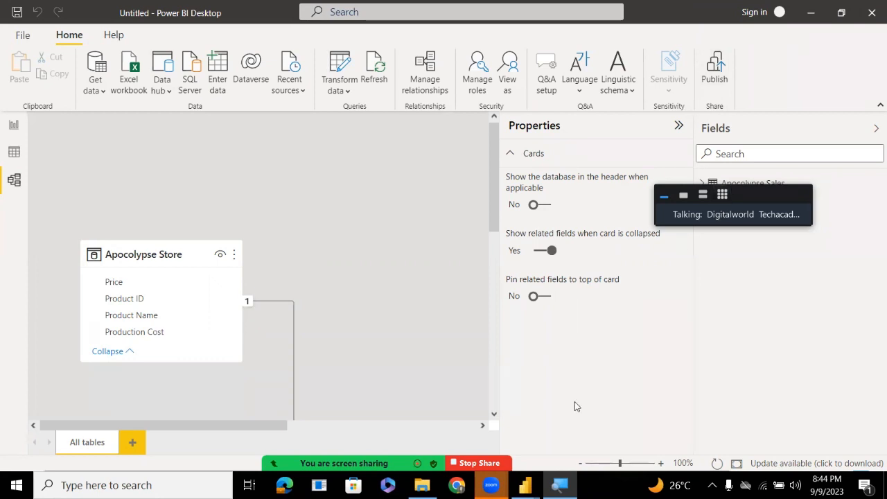
Examine the relationships linking the Apocolypse Store, Apocolypse Sales and Customer Information tables in the model diagram
click(496, 414)
click(496, 414)
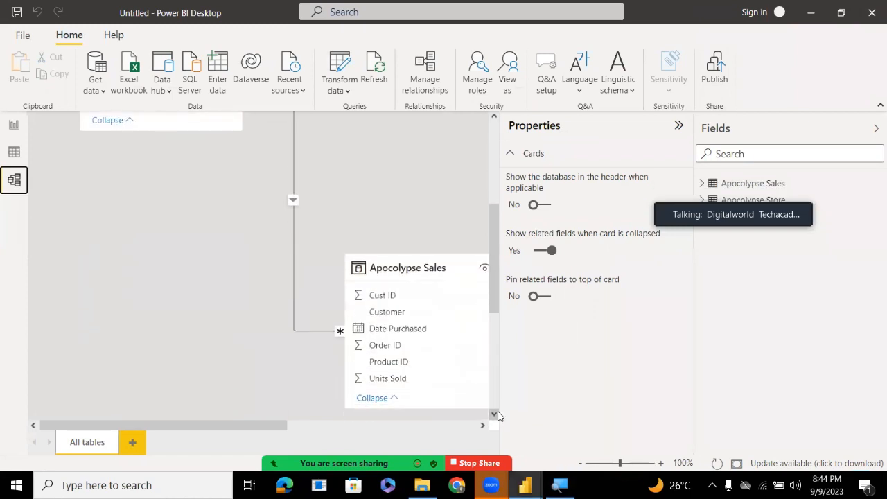
click(482, 425)
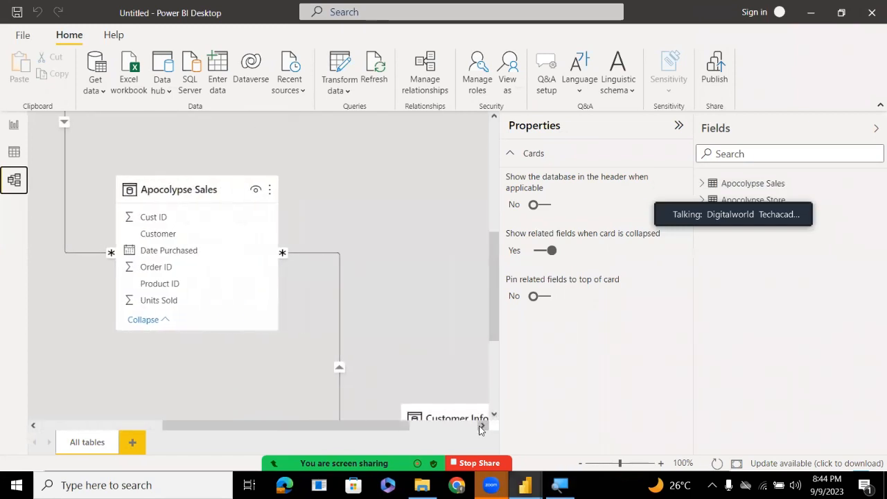
click(482, 425)
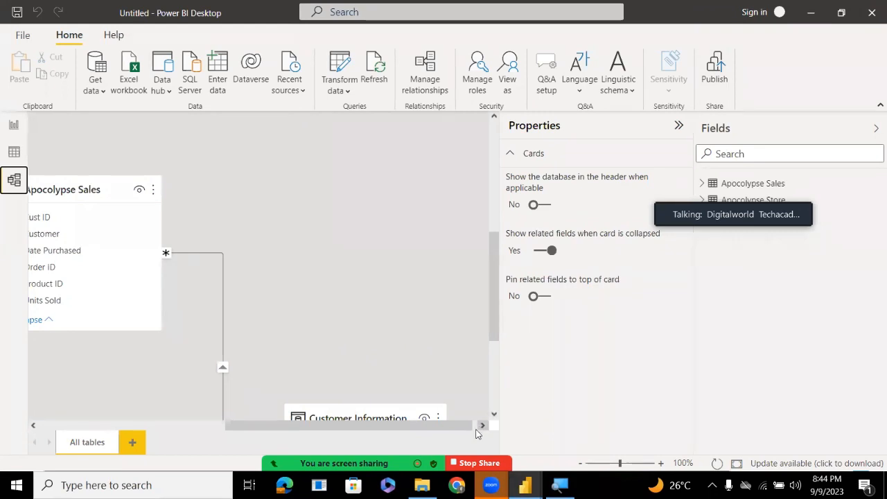
click(494, 415)
click(494, 414)
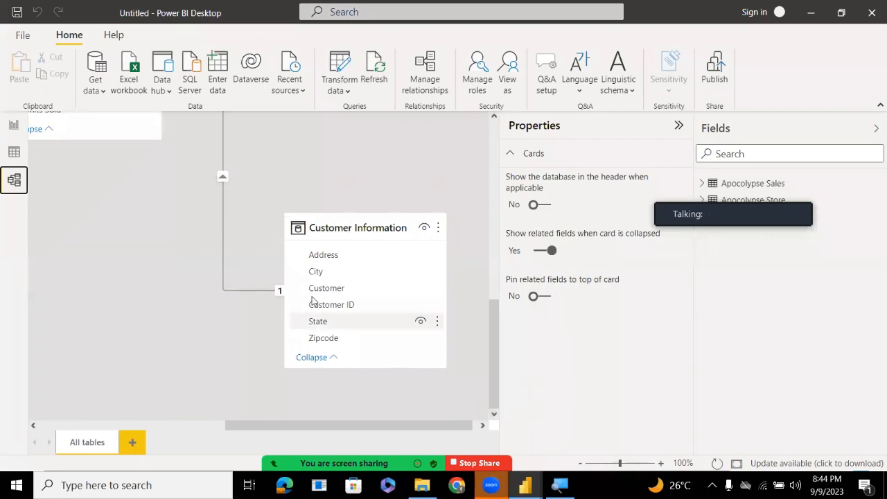
Examine the rows of the Apocolypse Sales and Apocolypse Store tables in the data view
click(10, 154)
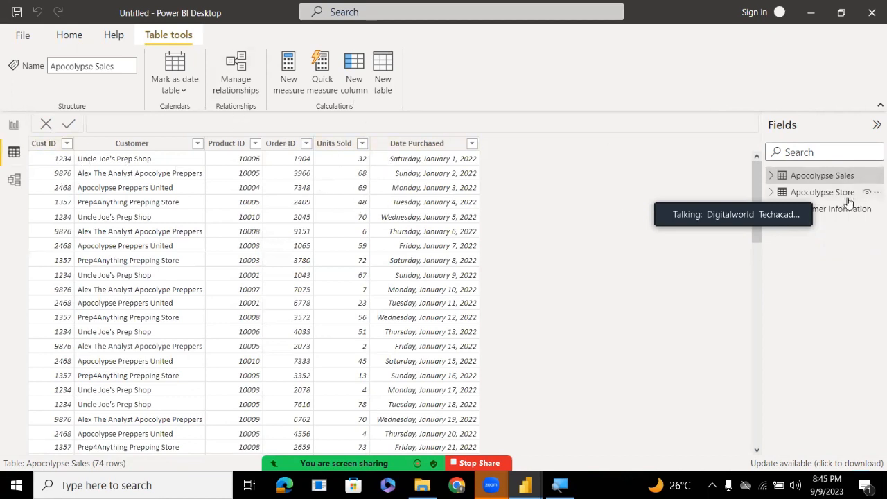
click(822, 192)
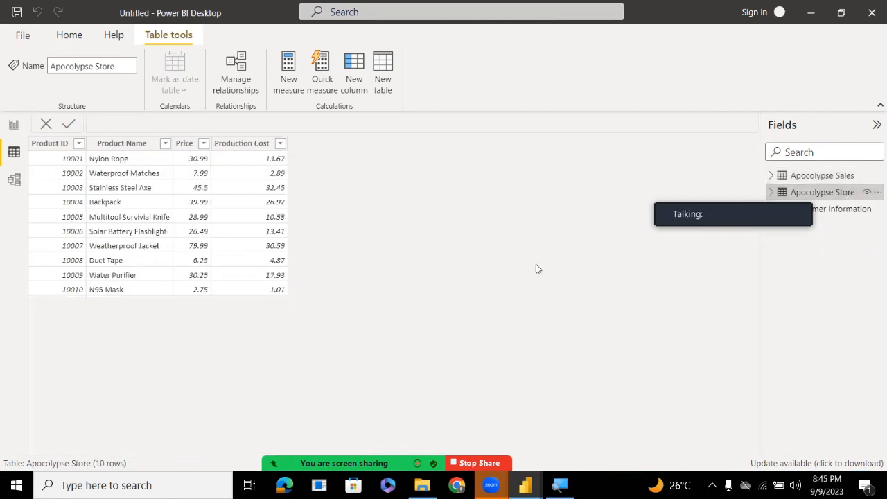
click(845, 209)
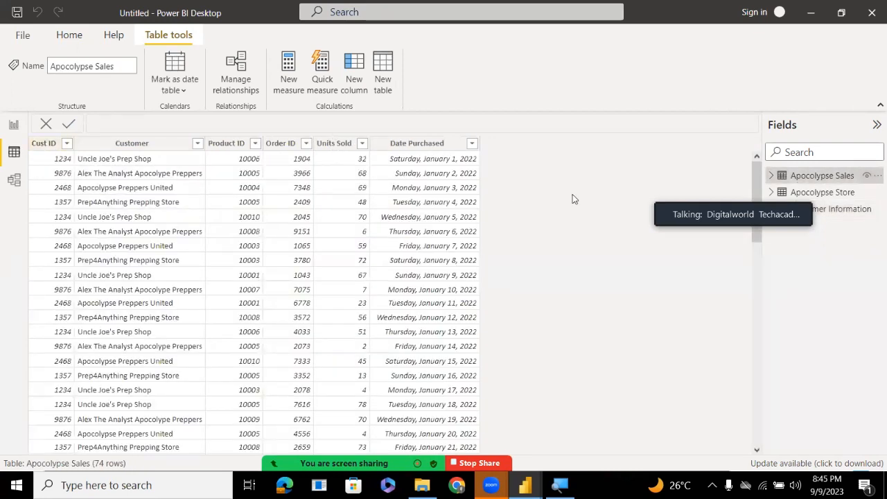
Compare the customer columns of the Customer Information and Apocolypse Sales tables in the data view
click(836, 210)
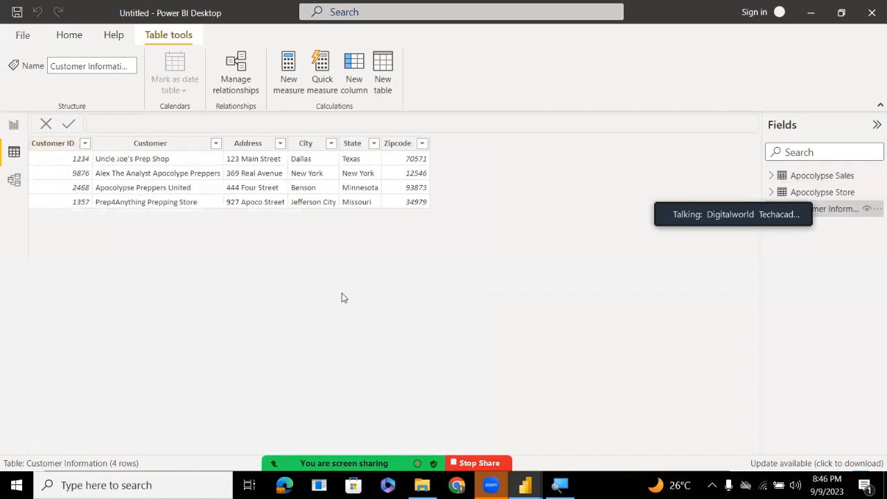
click(821, 177)
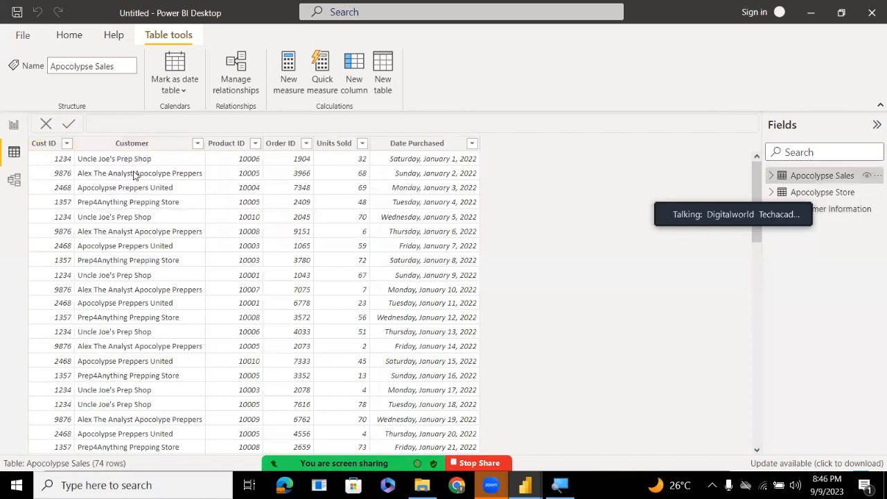
click(844, 208)
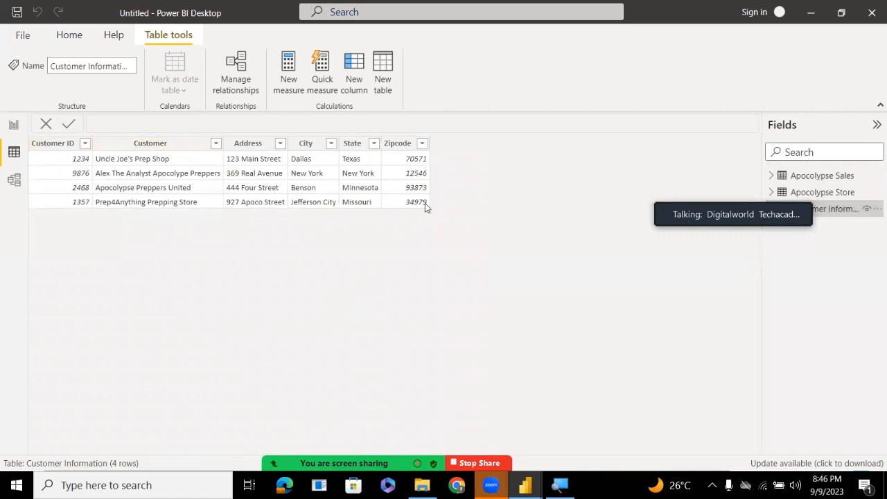
Compare the Product ID columns and rows of the Apocolypse Store and Apocolypse Sales tables
click(833, 192)
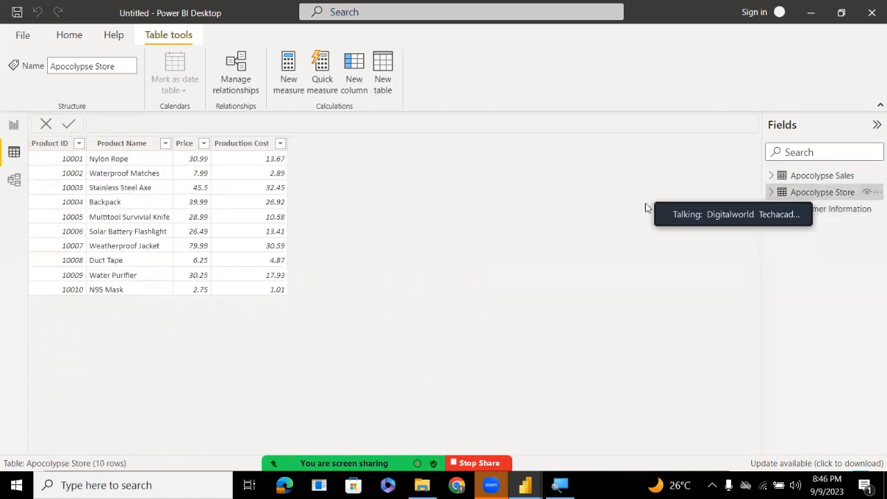
click(811, 175)
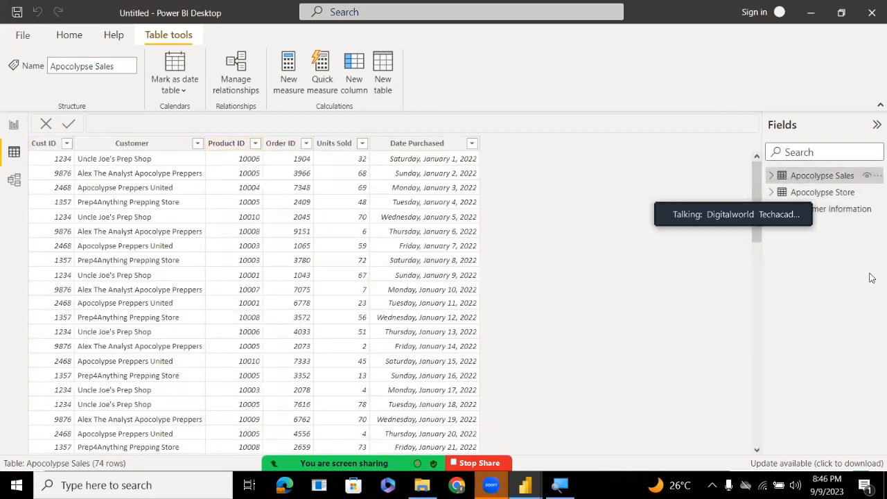
click(845, 200)
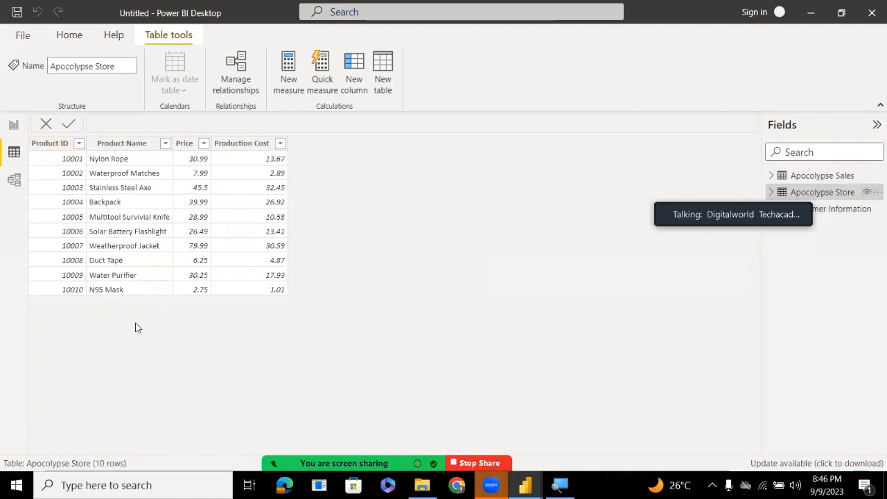
click(817, 175)
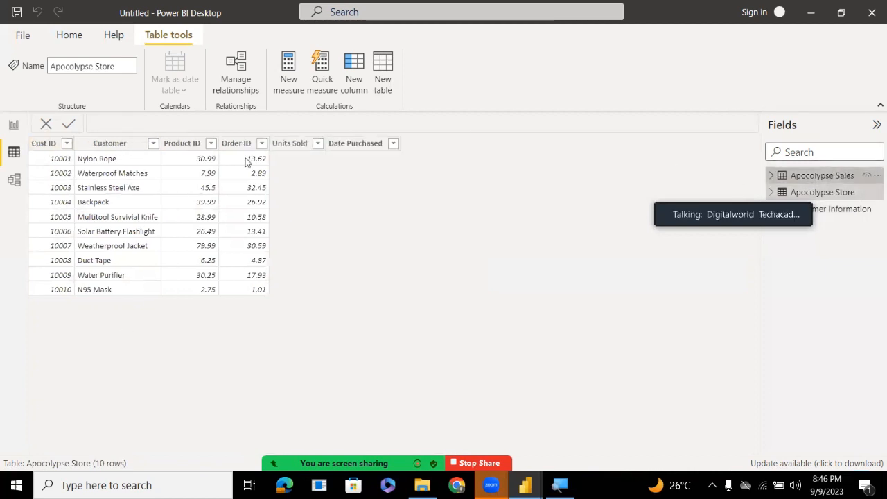
click(854, 197)
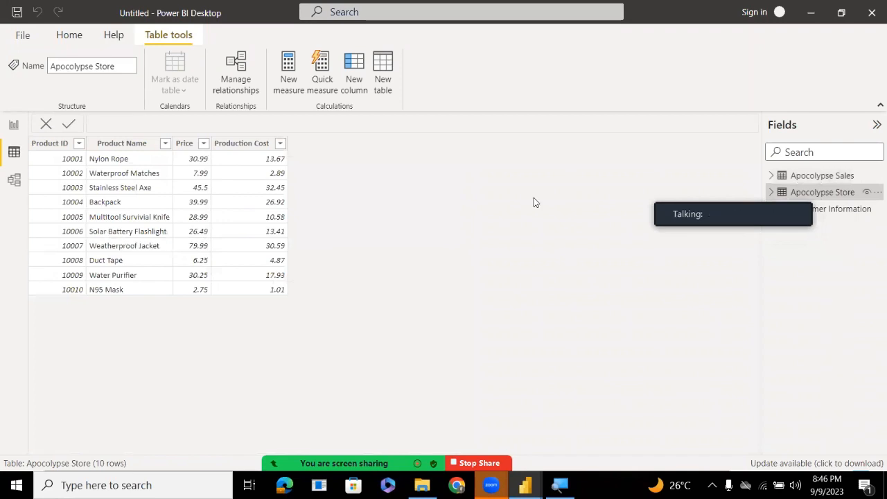
click(822, 175)
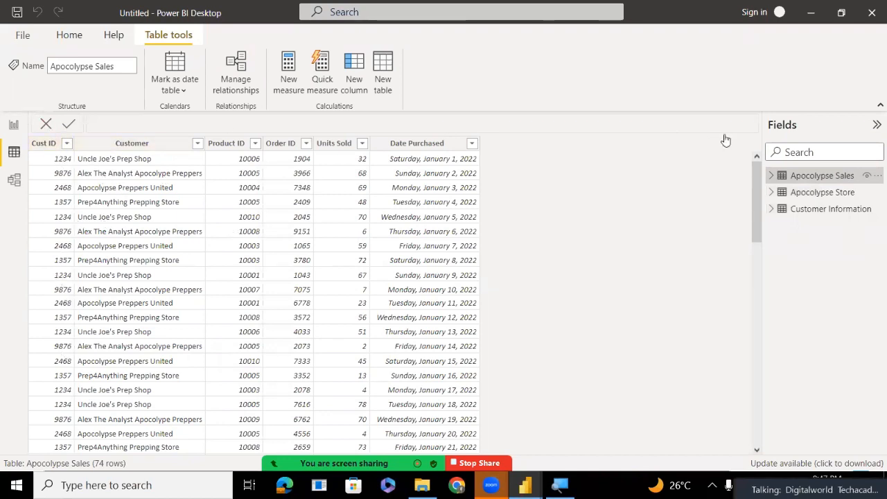
click(860, 194)
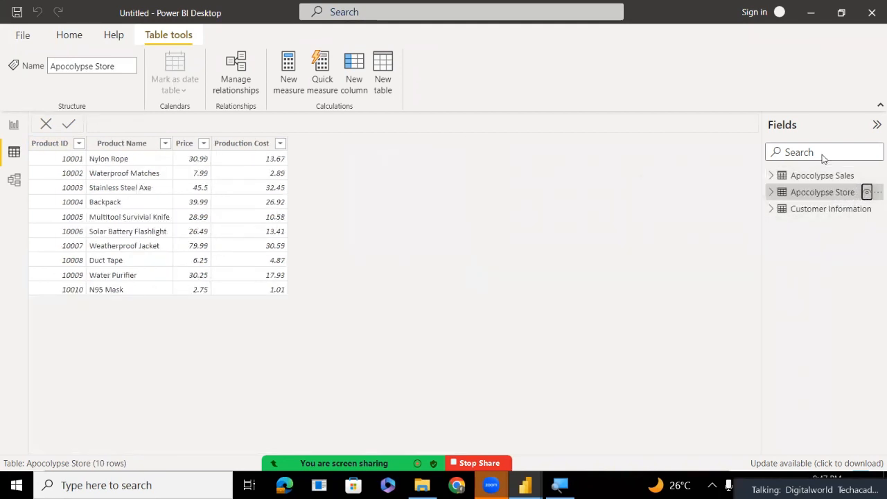
click(867, 194)
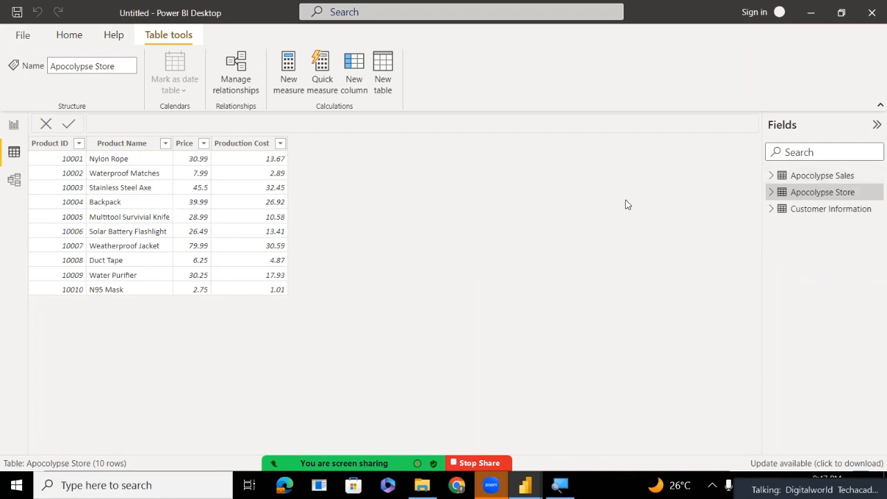
Examine the Apocolypse Sales rows again alongside the Customer Information table, ending on Apocolypse Sales
click(809, 176)
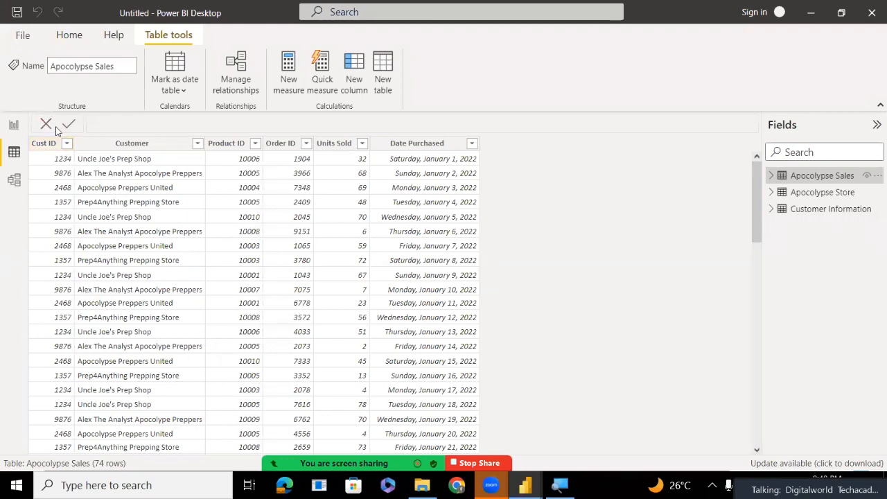
click(846, 221)
click(804, 181)
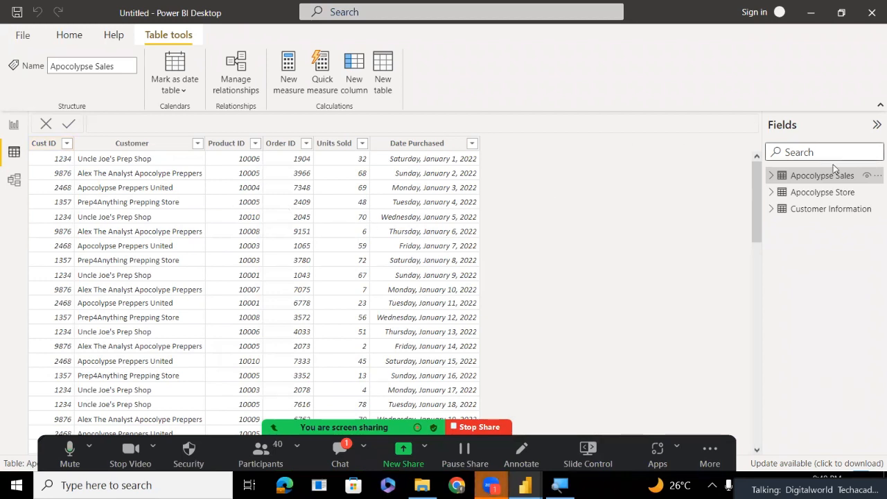
click(817, 210)
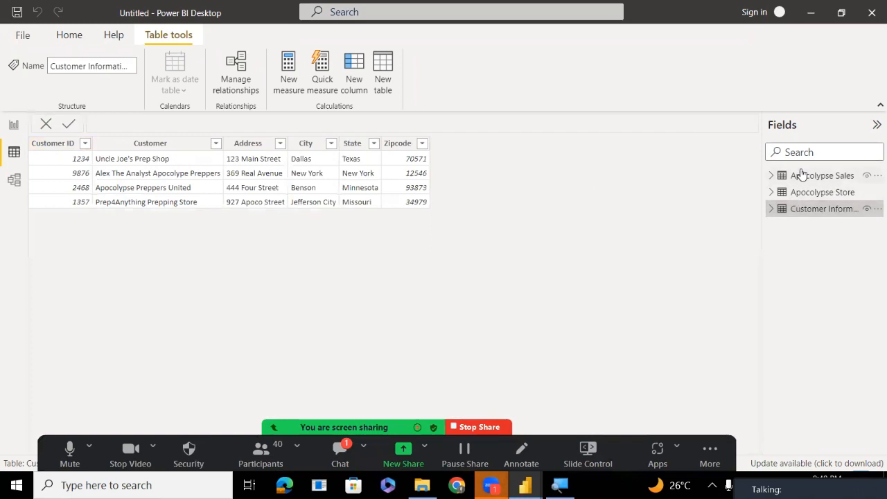
click(804, 175)
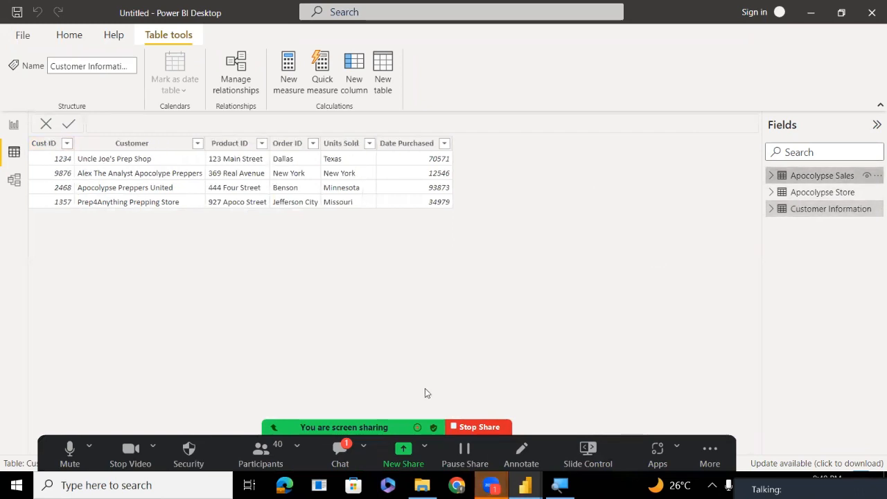
Read the new Zoom meeting chat messages, close the chat and switch back to the untitled Power BI Desktop report
click(339, 454)
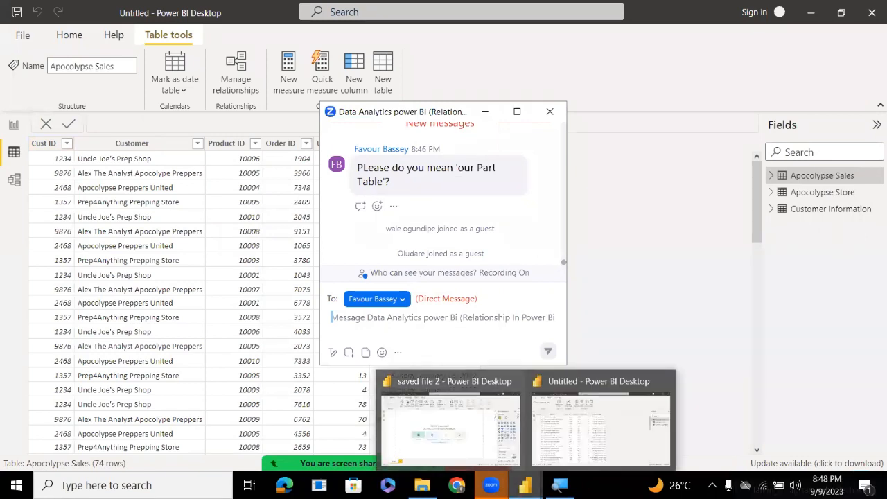
mouse_move(422, 485)
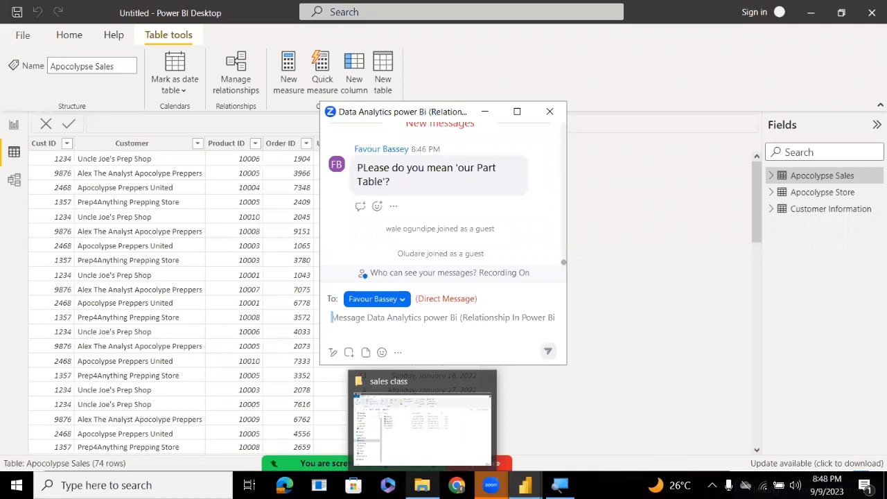
click(444, 449)
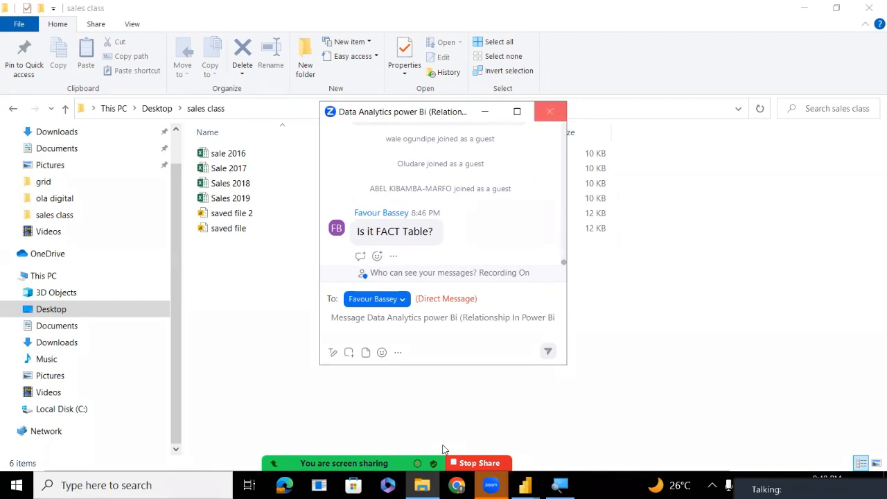
click(444, 449)
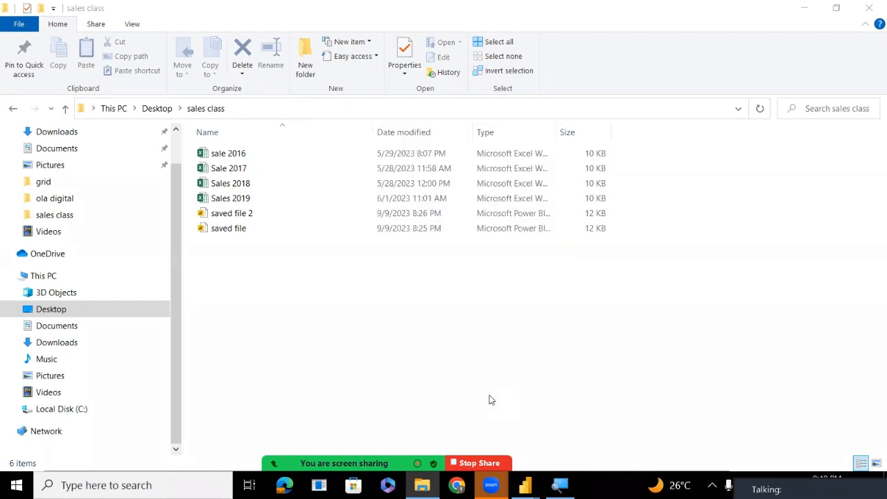
mouse_move(490, 485)
mouse_move(525, 485)
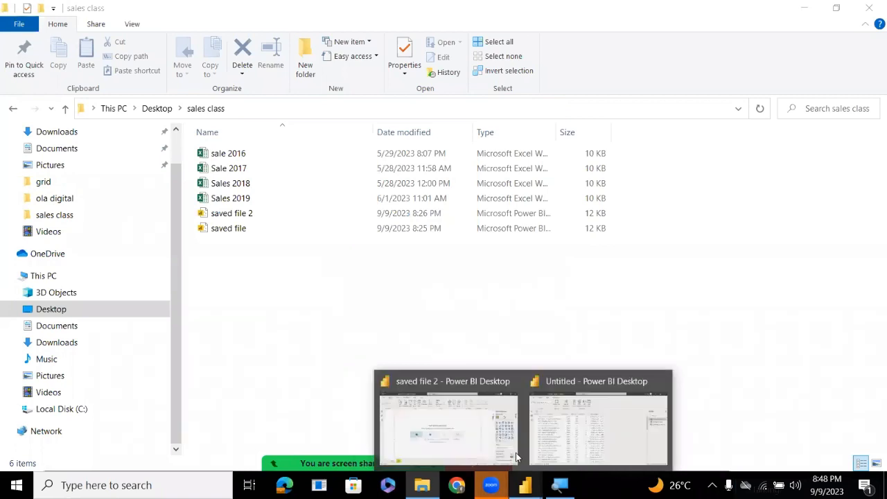
click(600, 423)
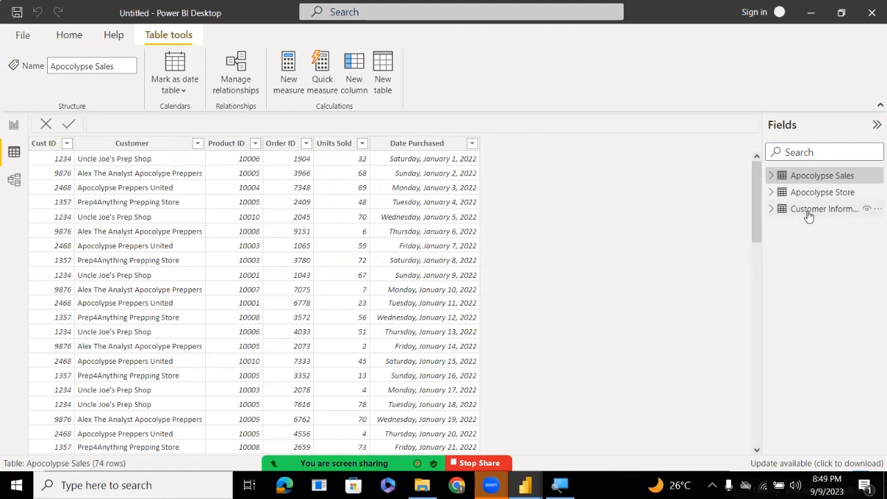
Review the Customer Information and Apocolypse Sales tables once more, ending on Customer Information
mouse_move(810, 216)
click(806, 212)
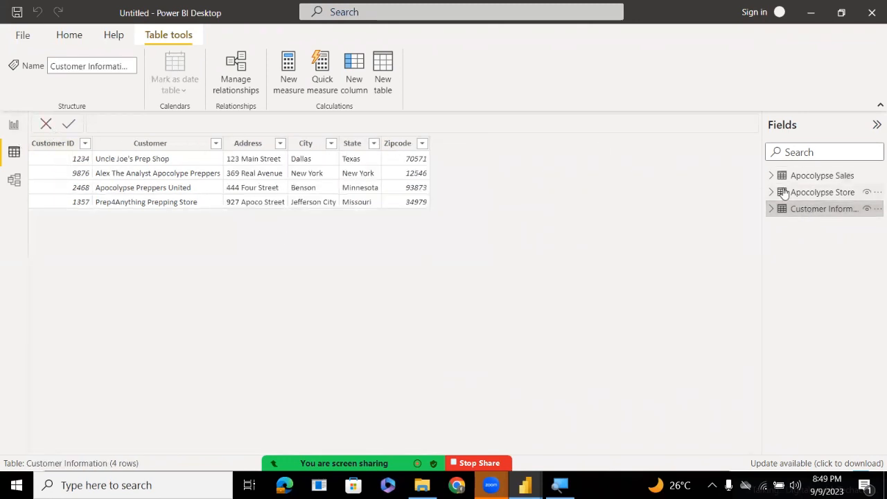
mouse_move(783, 194)
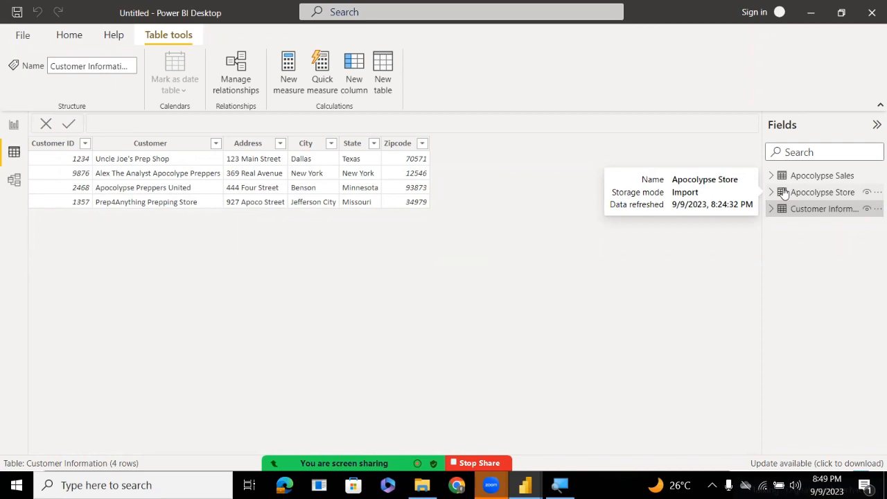
click(788, 178)
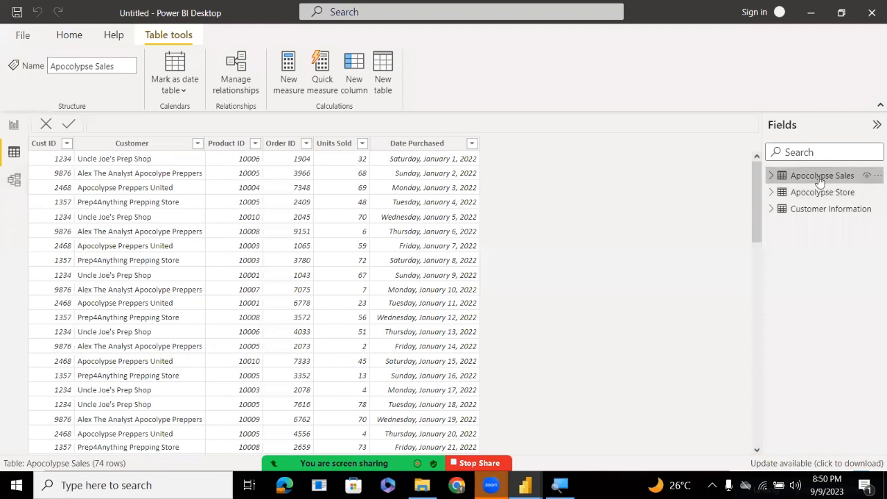
click(825, 210)
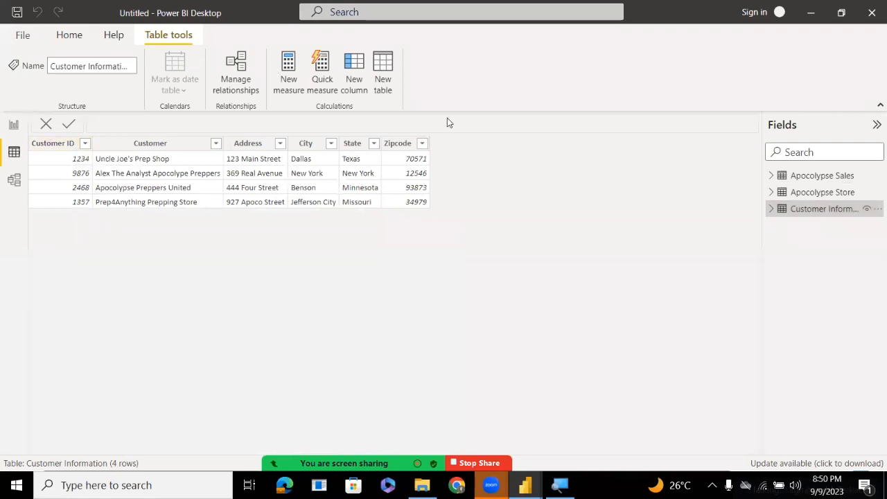
Delete the relationship between the Apocolypse Sales and Customer Information tables in the model view
click(6, 181)
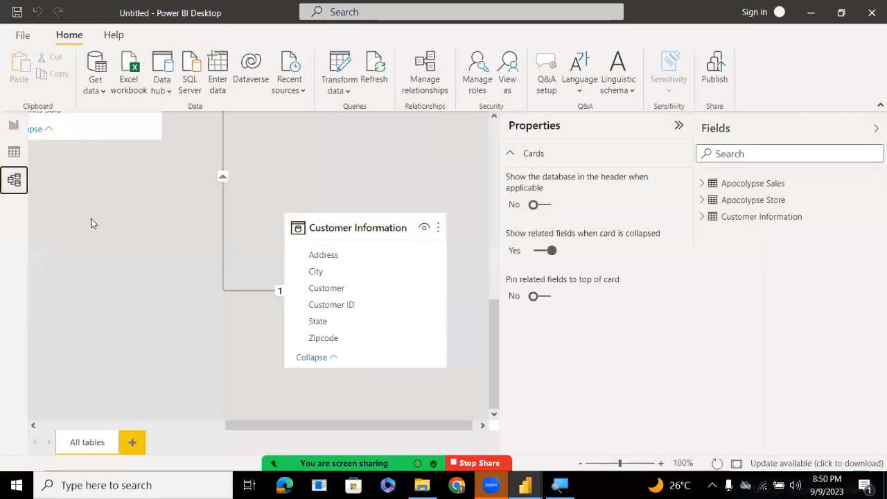
drag(414, 423, 234, 410)
drag(286, 431, 242, 428)
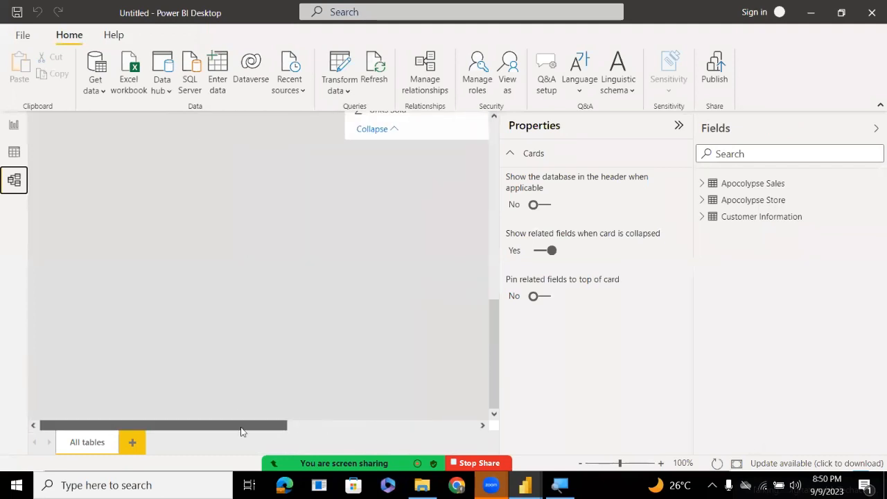
drag(487, 368, 473, 266)
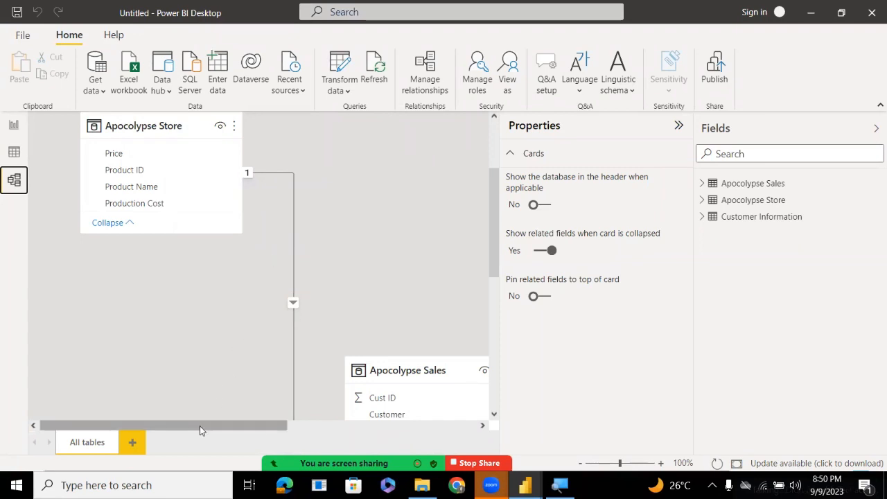
drag(203, 422, 334, 421)
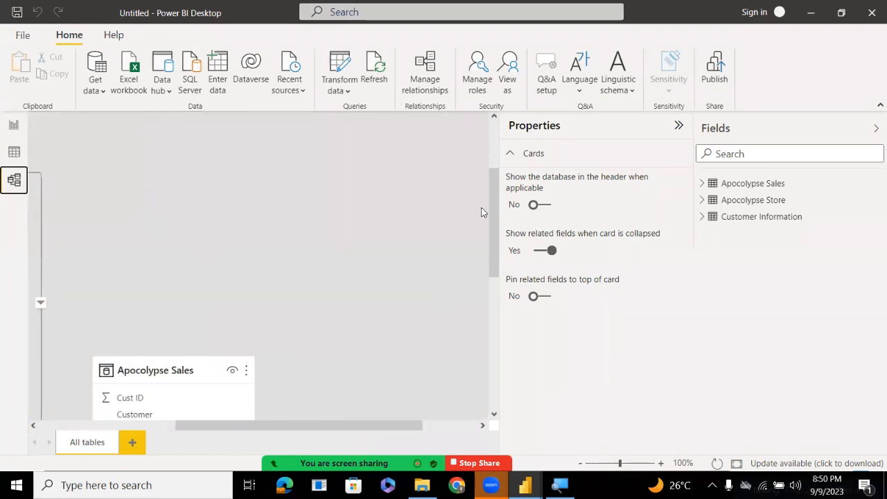
drag(490, 191, 483, 280)
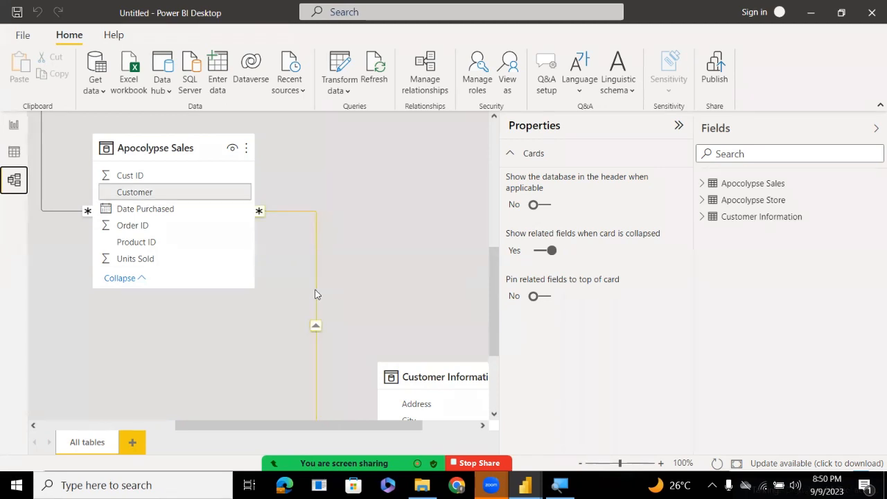
right_click(311, 291)
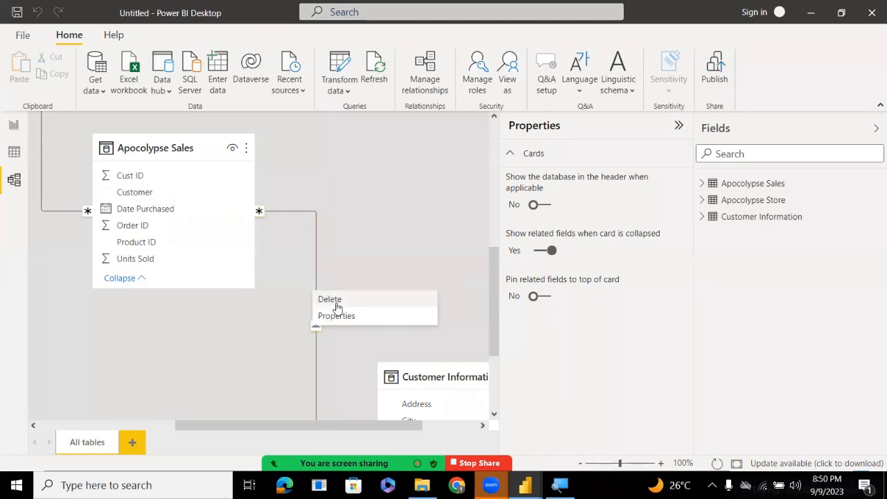
scroll(336, 303, down, 1)
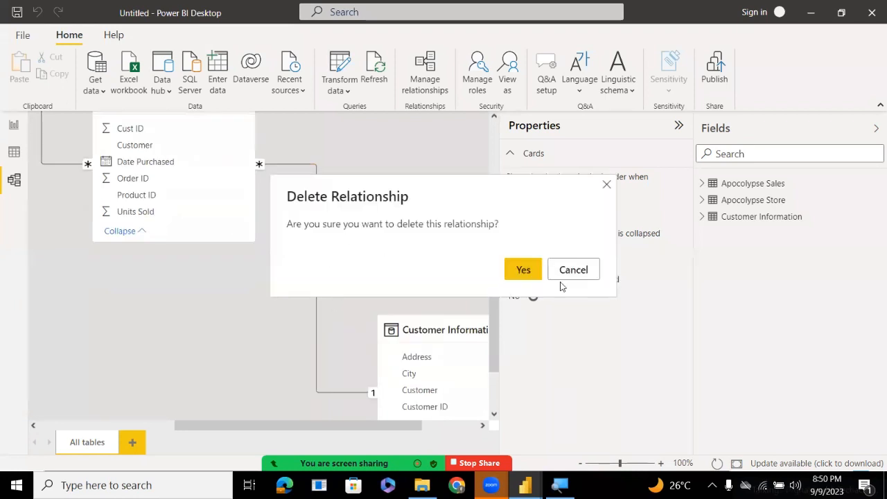
click(523, 270)
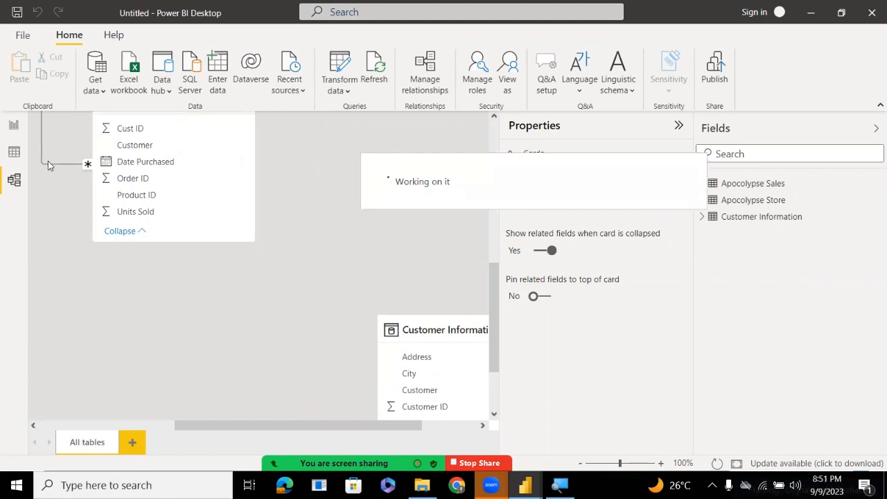
Delete the relationship between the Apocolypse Store and Apocolypse Sales tables and check the model canvas for remaining links
drag(494, 294, 495, 240)
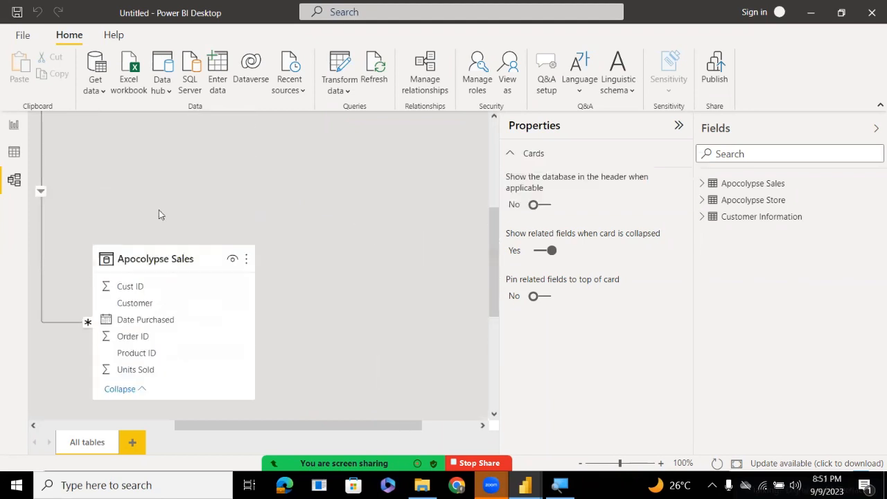
right_click(44, 187)
click(70, 192)
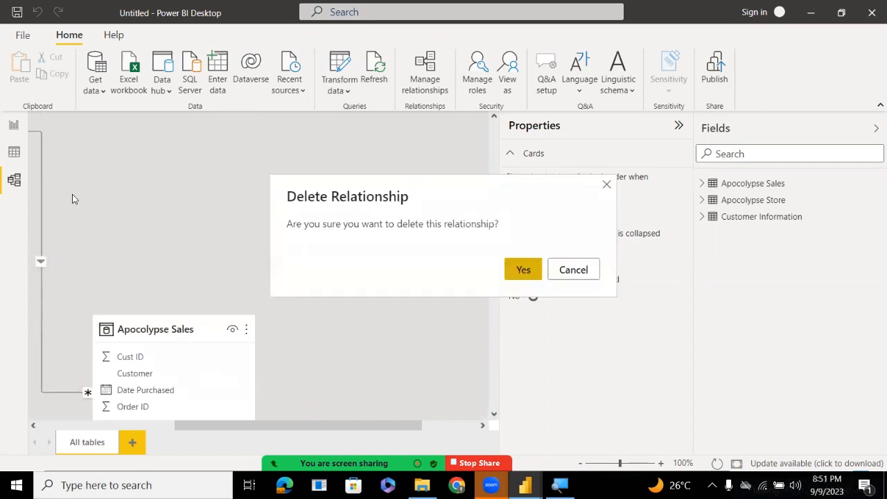
click(520, 272)
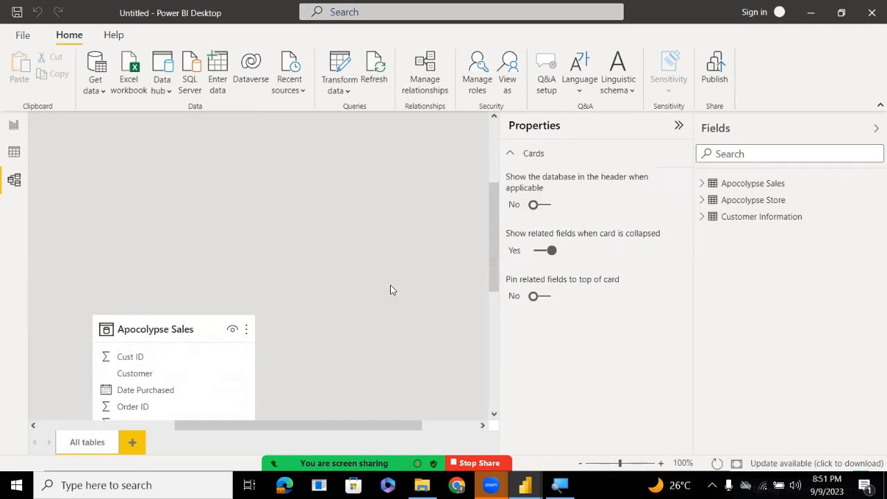
drag(316, 426, 125, 425)
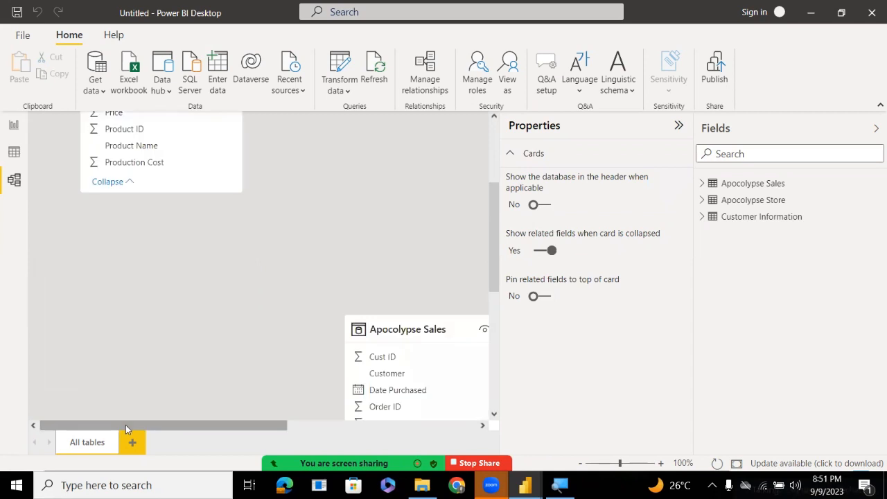
drag(489, 236, 493, 159)
click(482, 424)
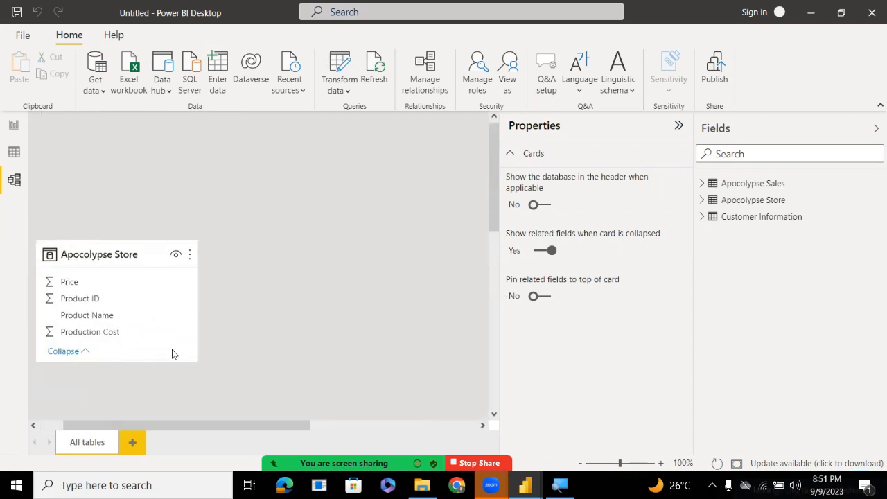
Review the Apocolypse Sales rows in the data view and return to the empty report page
click(14, 125)
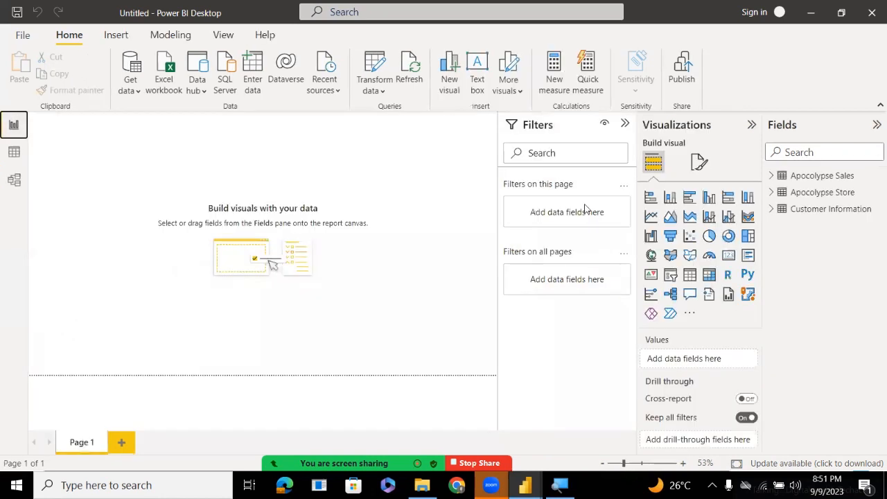
click(14, 152)
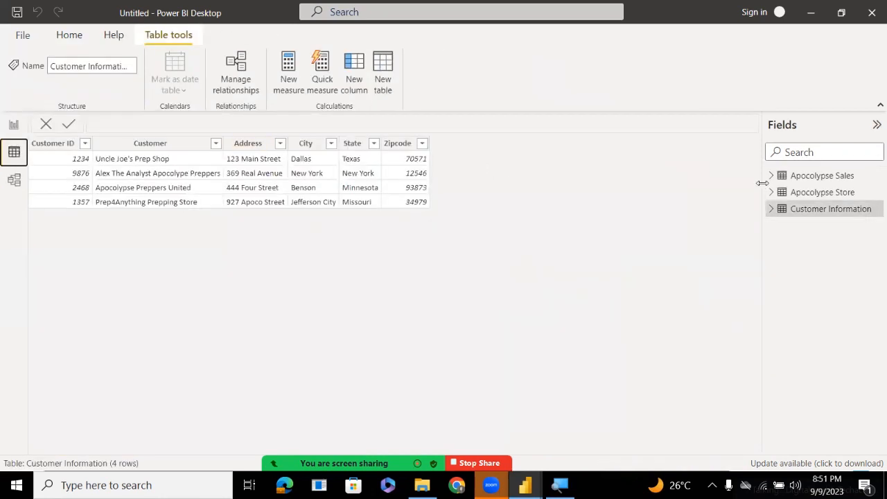
click(824, 177)
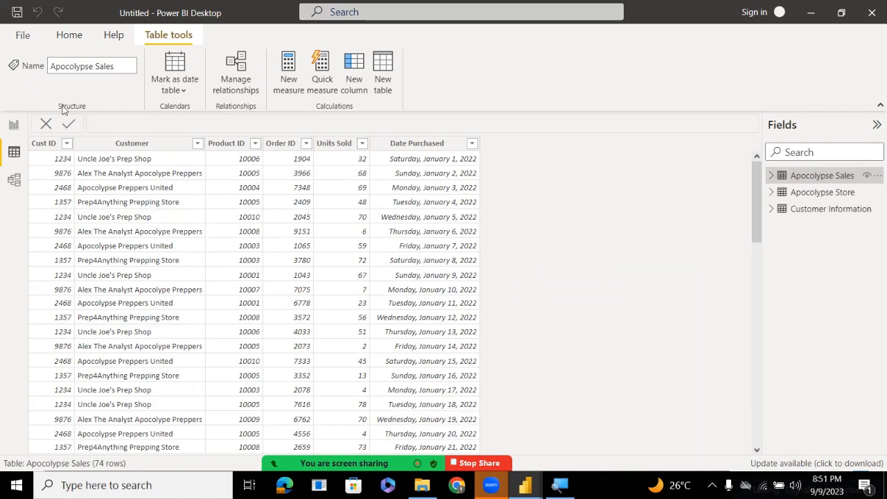
click(14, 124)
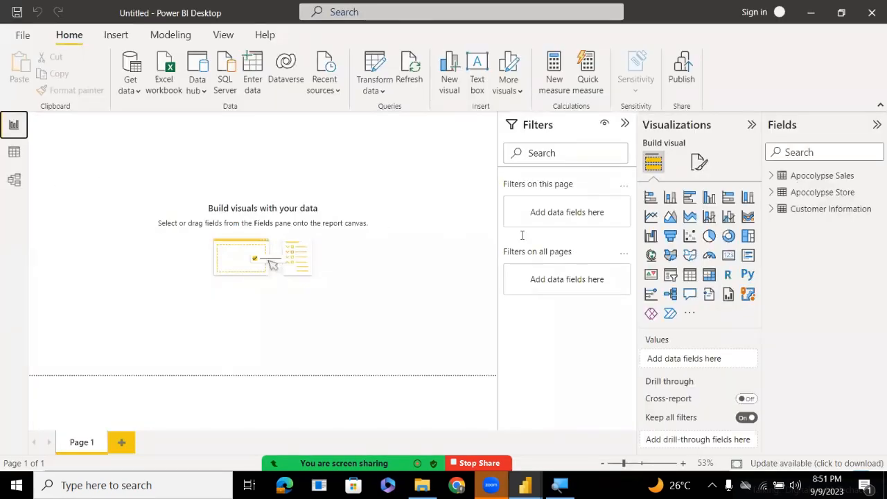
Add an enlarged matrix with Units Sold from Apocolypse Sales as its columns and convert it to a table visual
click(708, 275)
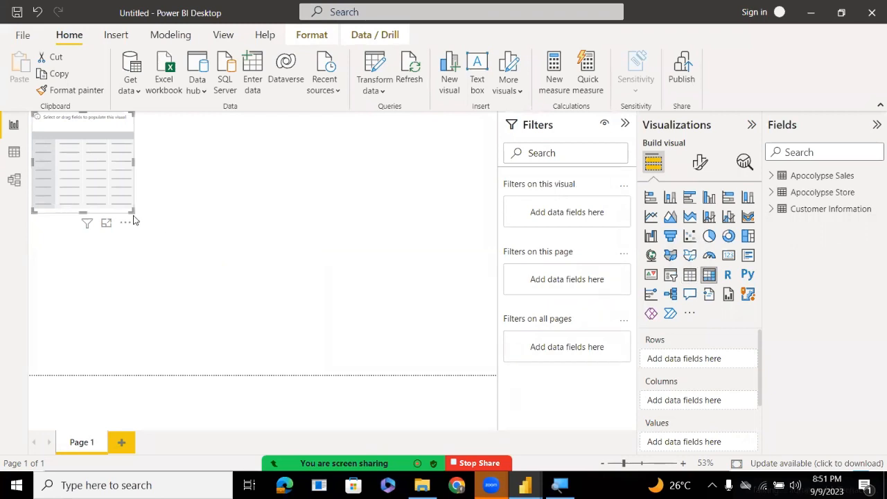
drag(132, 211, 239, 309)
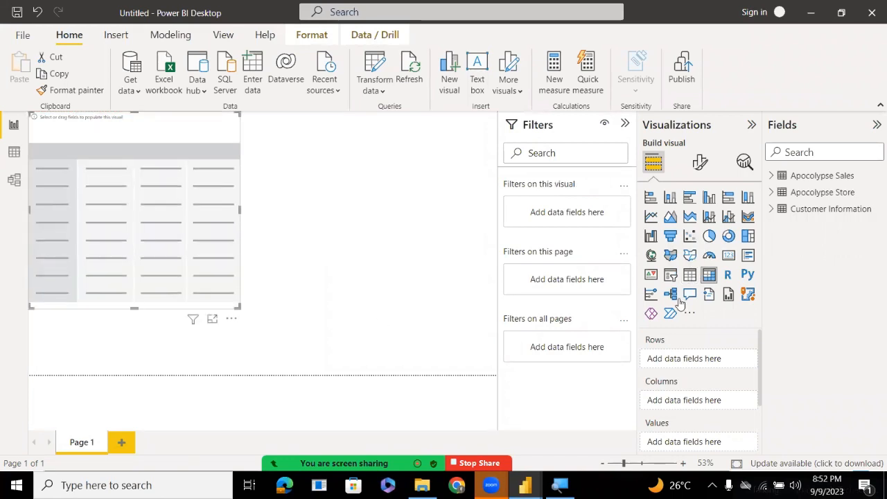
click(772, 176)
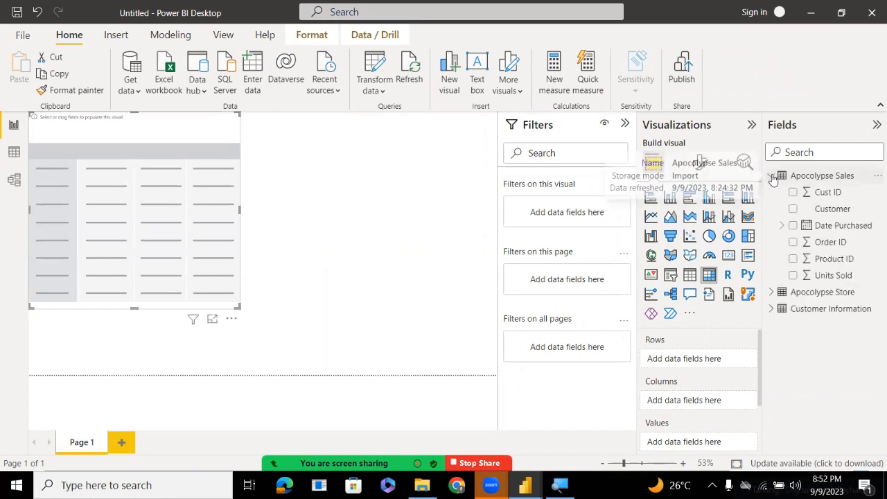
drag(830, 275, 702, 402)
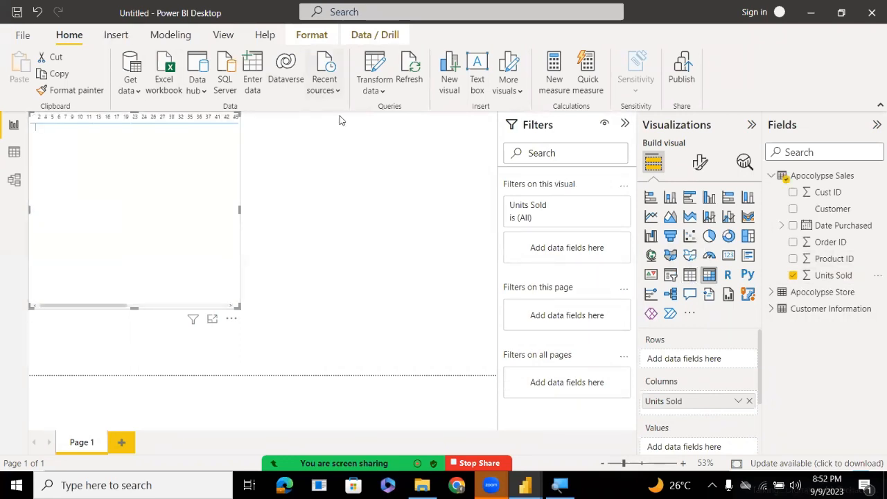
click(689, 275)
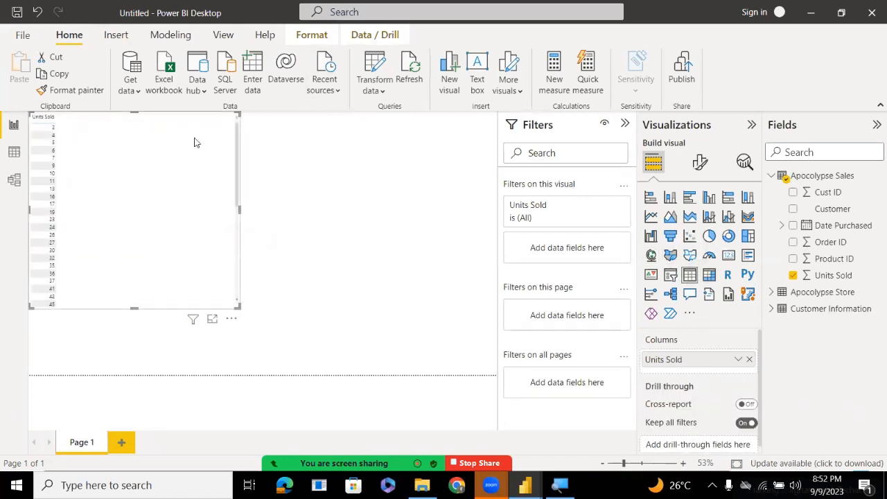
mouse_move(236, 129)
mouse_down()
mouse_move(229, 240)
mouse_move(240, 273)
mouse_move(242, 183)
mouse_move(230, 119)
mouse_up()
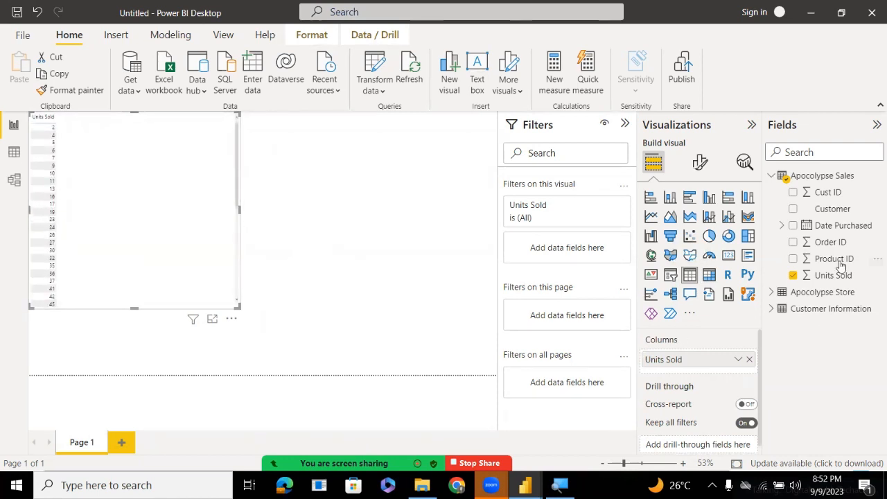
Try adding Customer from Customer Information to the Units Sold table, and view the suggested fix without applying it
click(772, 309)
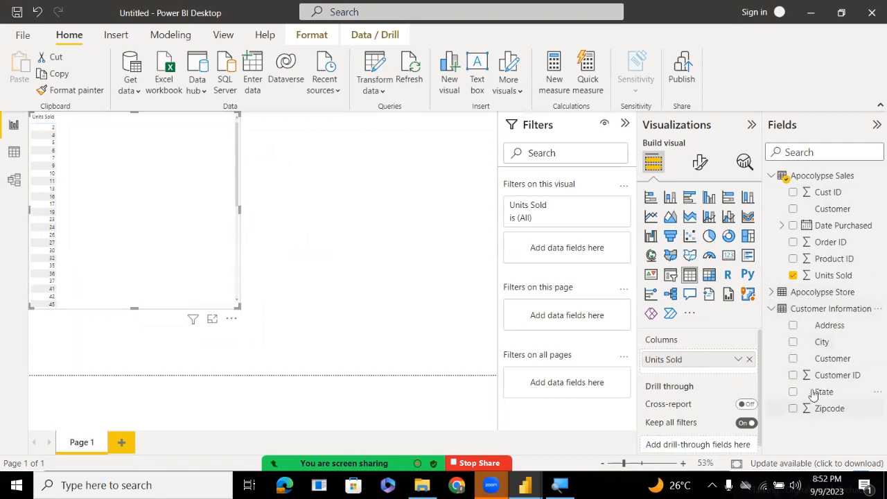
drag(824, 359, 708, 370)
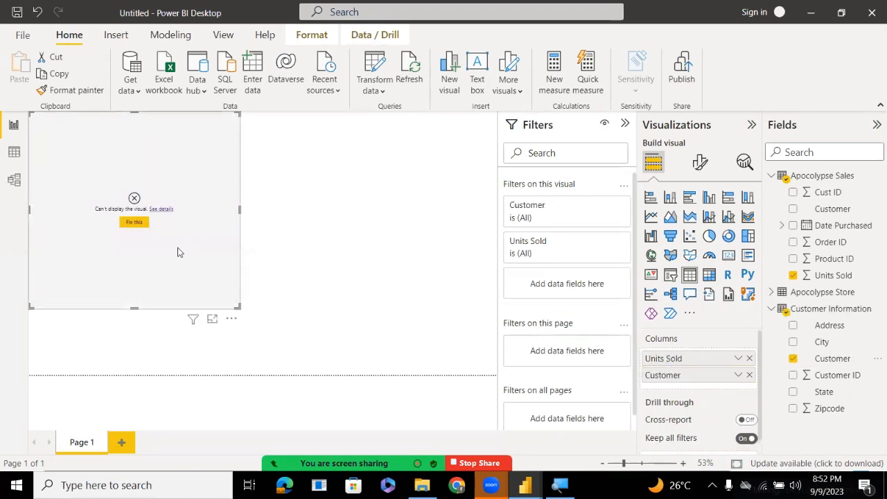
click(135, 223)
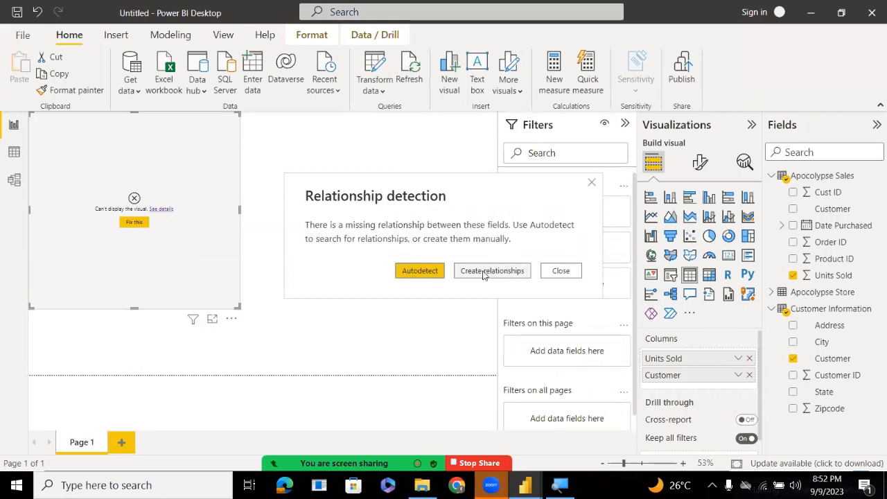
click(585, 189)
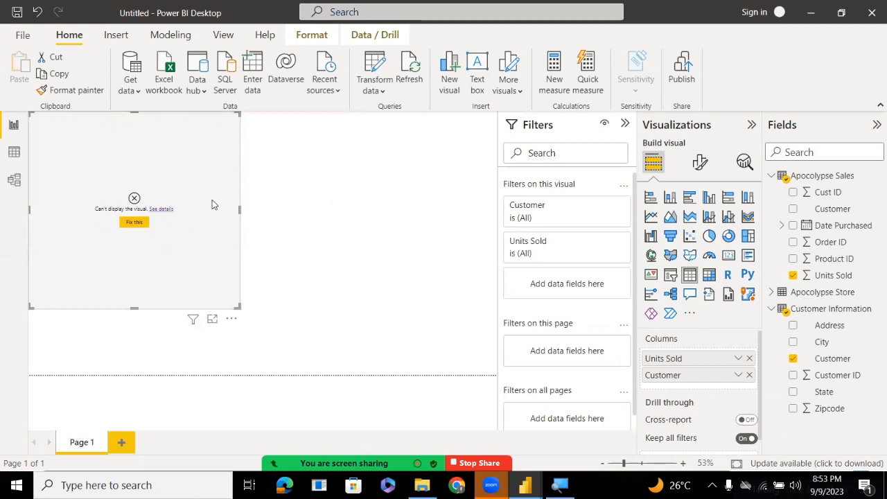
Reopen the suggested fix for the table visual, read the new Zoom meeting chat messages and close both windows
click(132, 227)
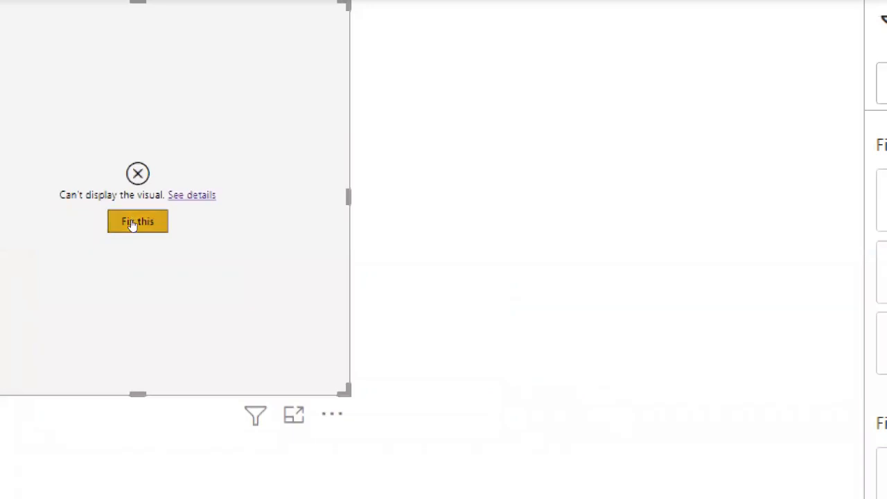
click(132, 223)
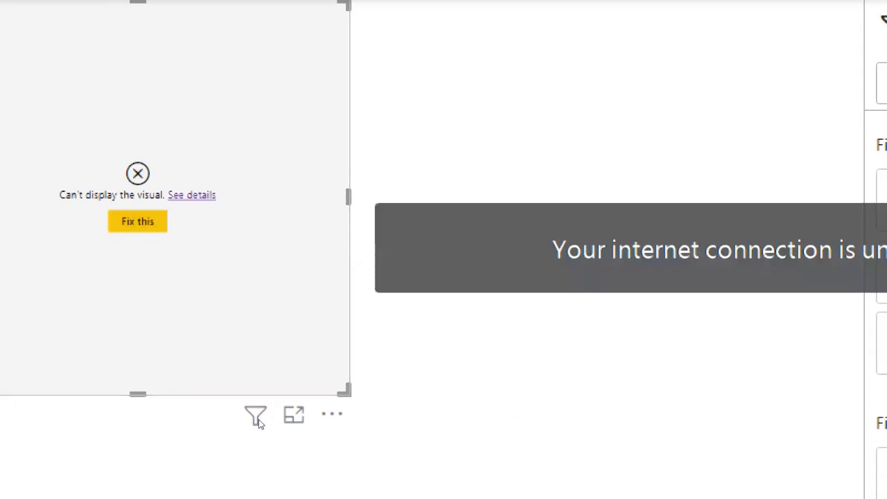
scroll(258, 423, down, 2)
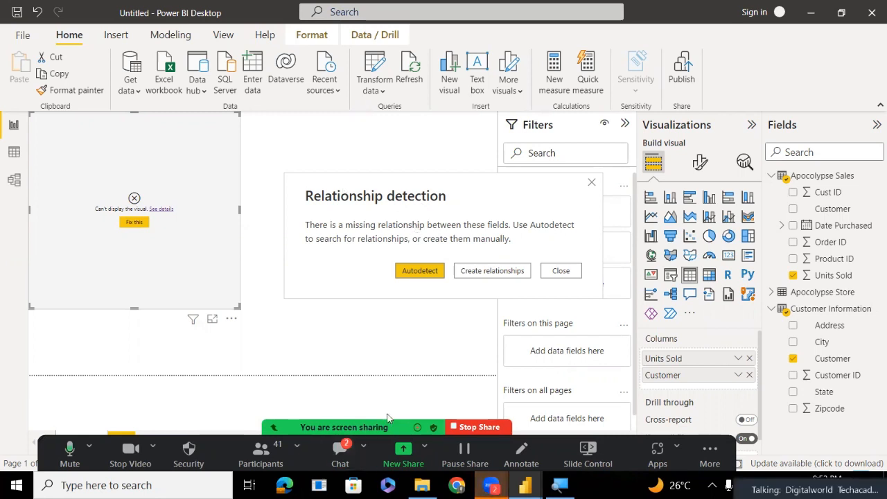
click(340, 454)
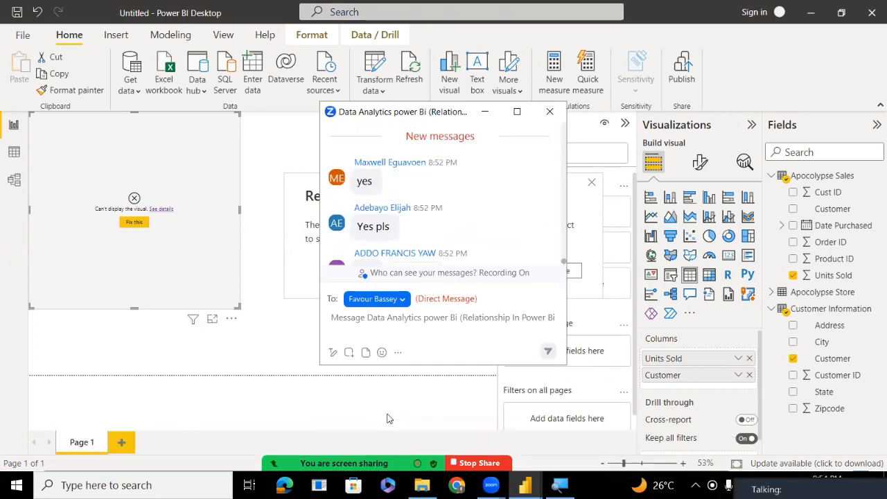
click(549, 111)
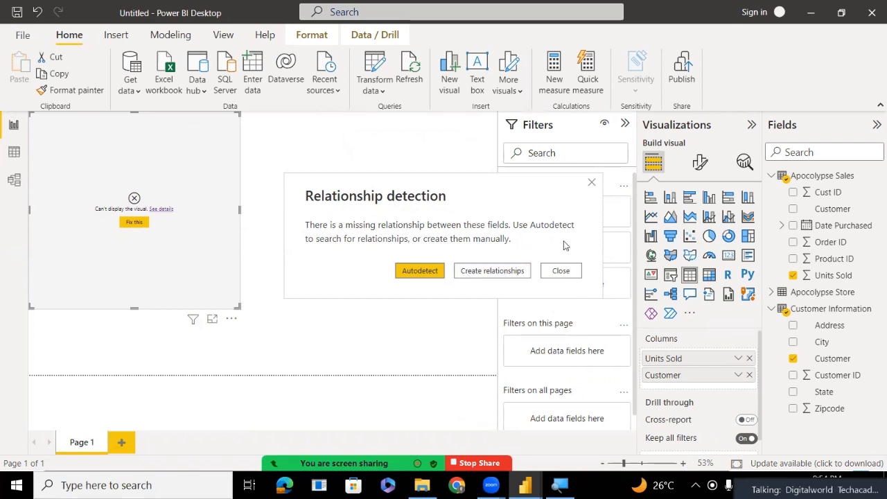
click(562, 272)
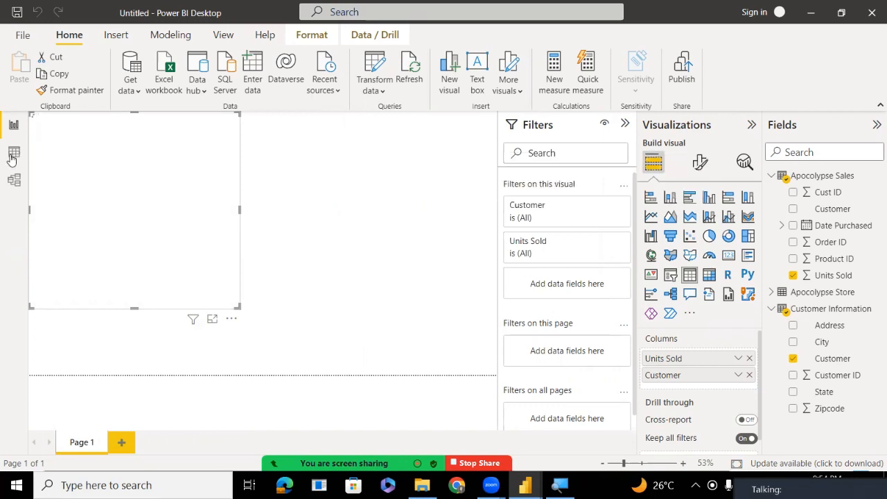
Replace the table's Customer field from Customer Information with the Customer field from Apocolypse Sales
click(11, 158)
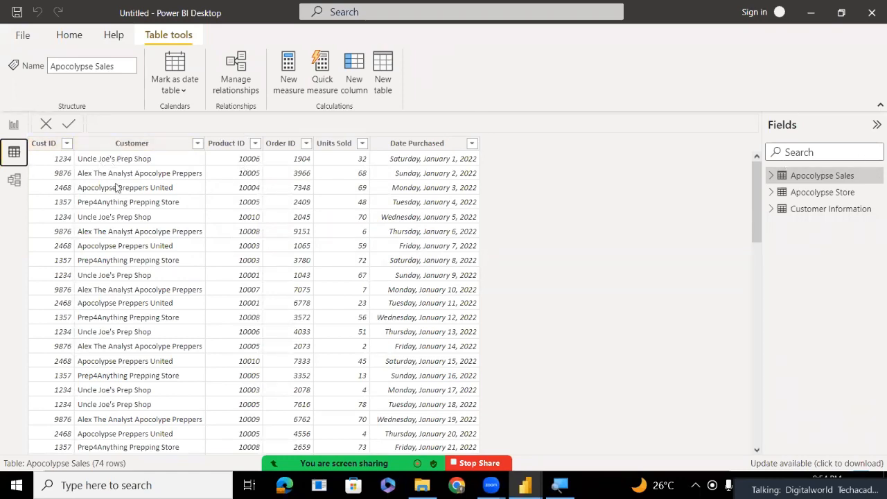
click(13, 124)
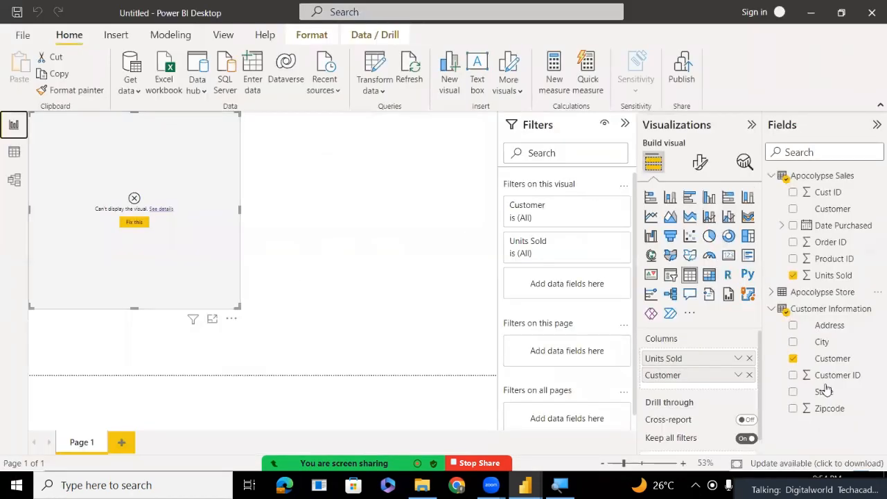
click(793, 359)
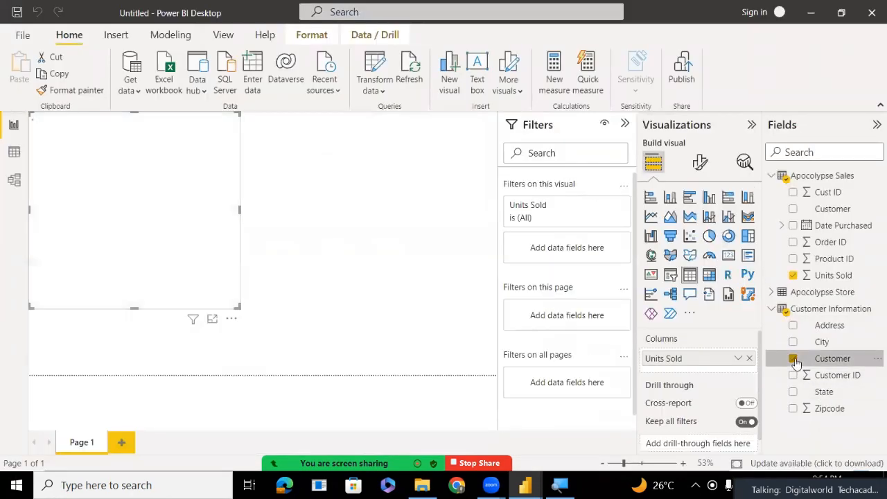
drag(807, 216, 679, 370)
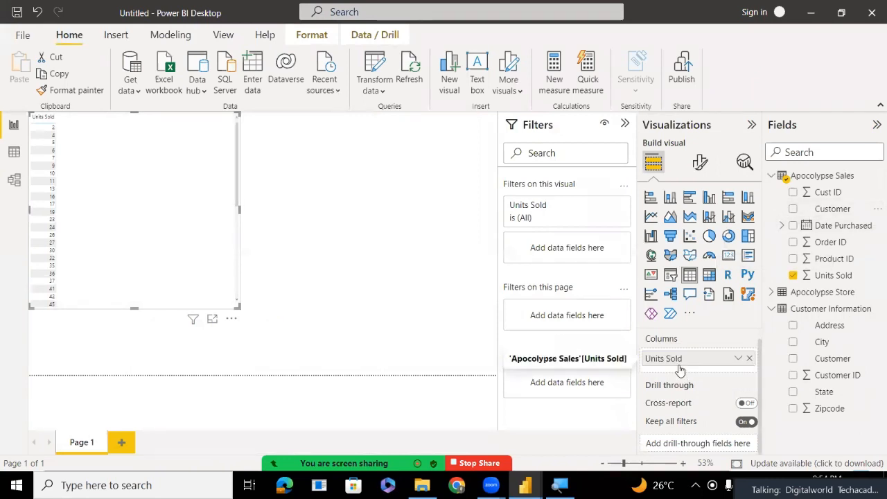
drag(828, 211, 710, 365)
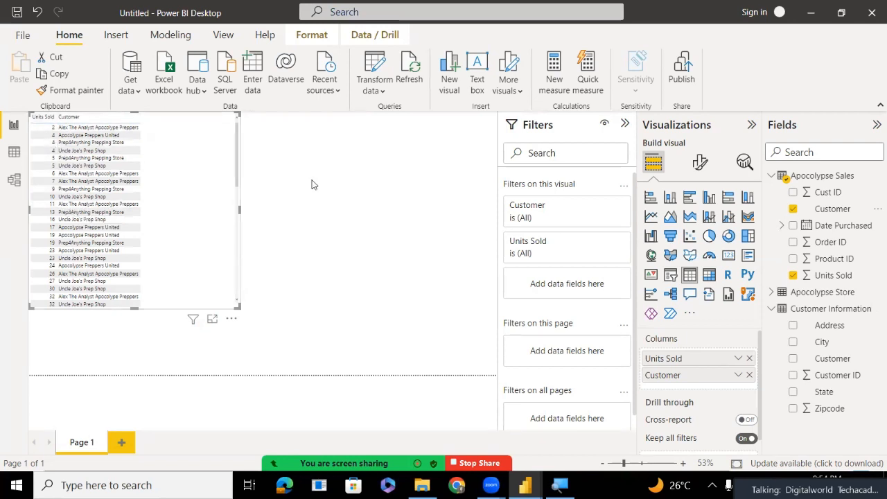
right_click(805, 277)
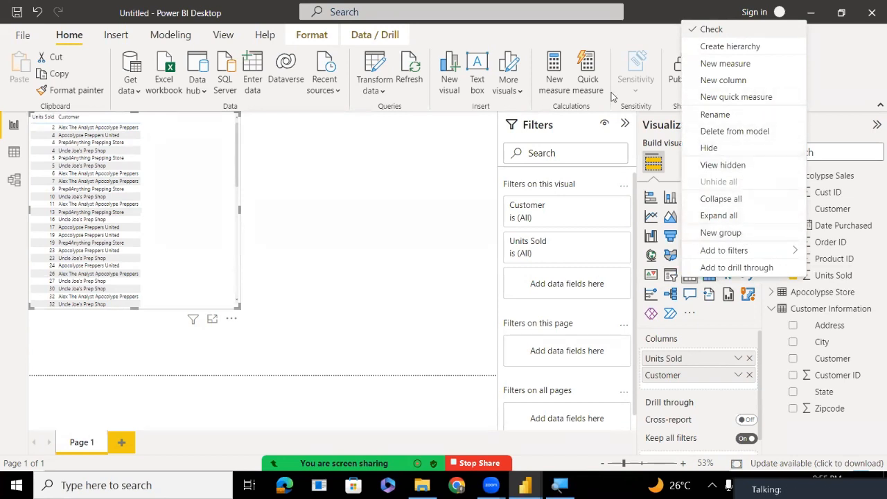
click(584, 85)
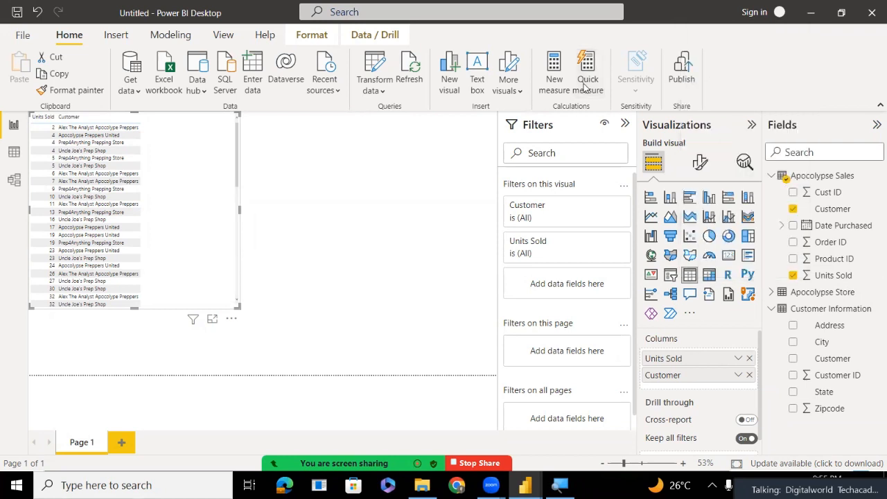
click(584, 86)
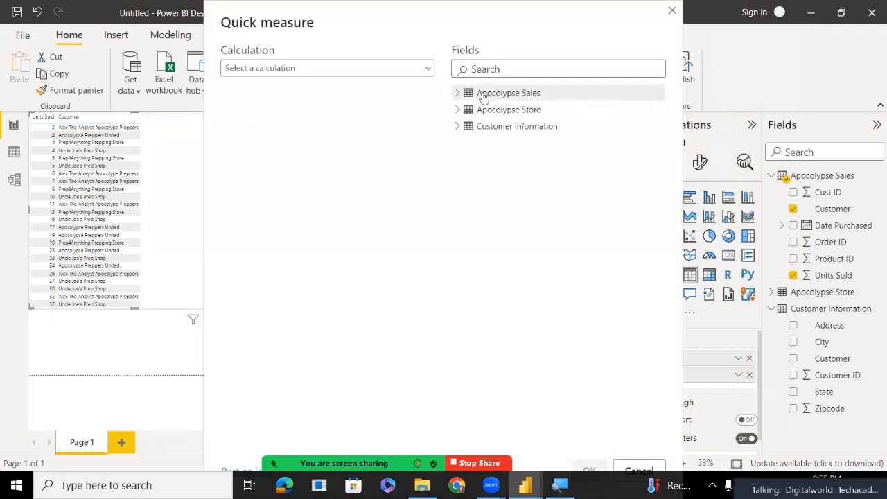
click(427, 72)
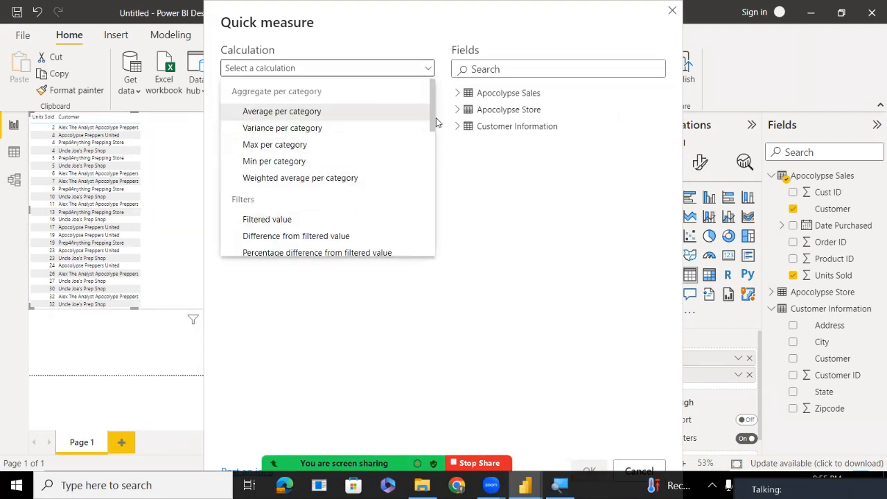
mouse_move(433, 111)
mouse_down()
mouse_move(414, 248)
mouse_move(426, 101)
mouse_up()
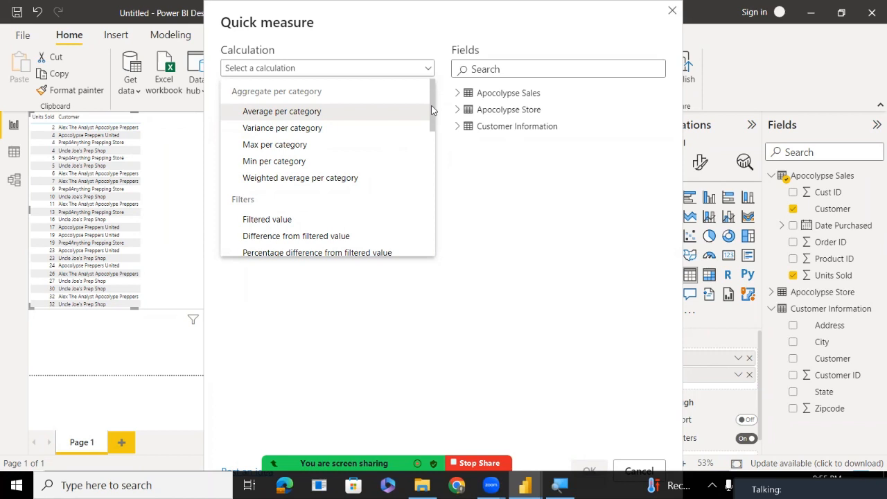
drag(430, 105, 420, 183)
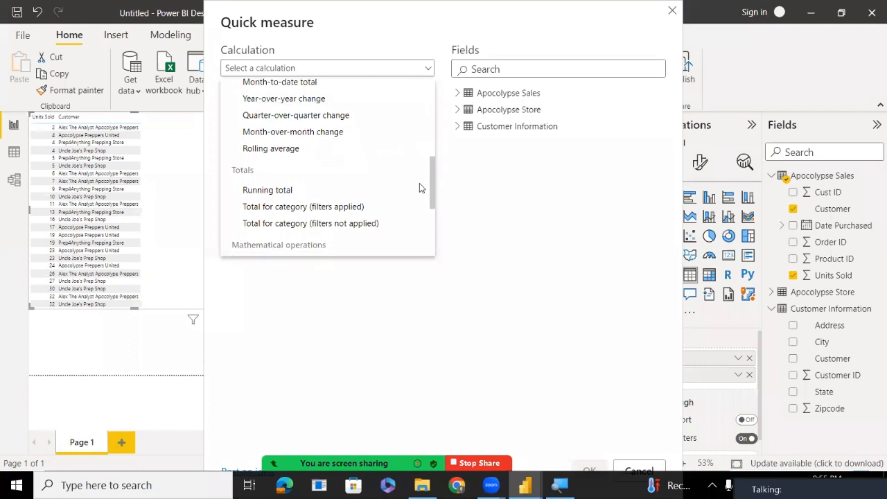
click(262, 192)
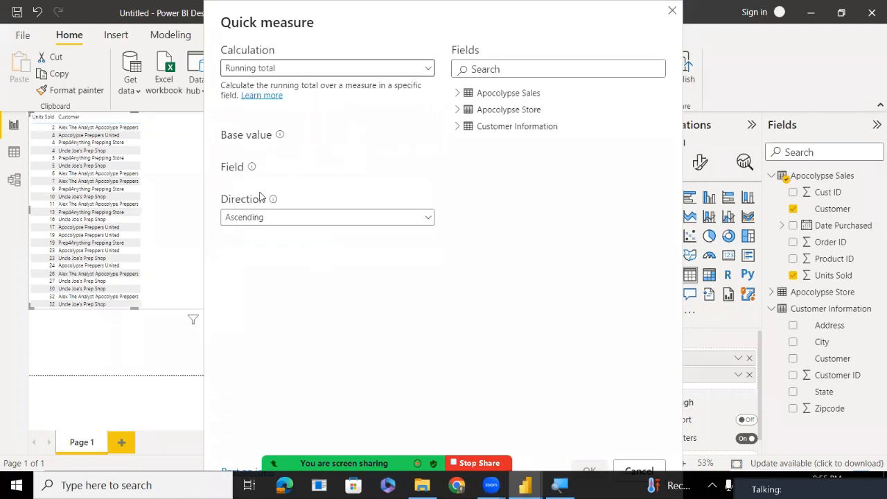
click(361, 69)
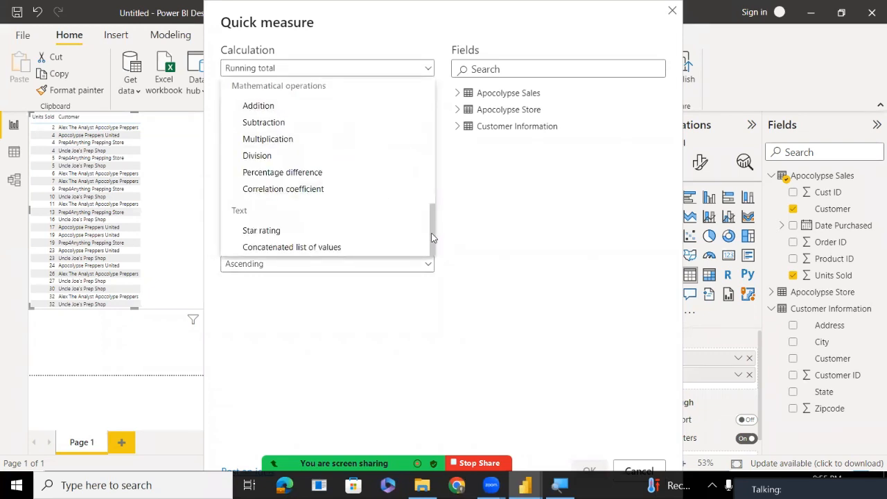
scroll(430, 211, up, 4)
drag(430, 199, 420, 242)
click(262, 106)
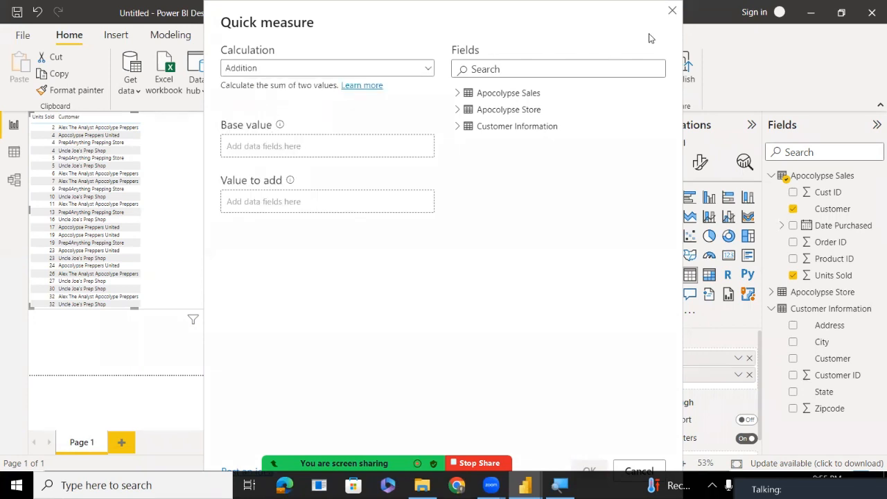
click(670, 11)
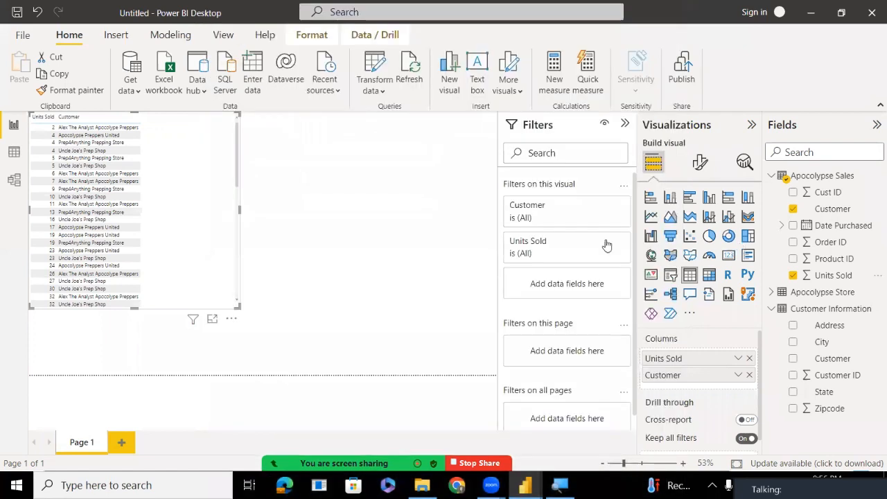
Start a new measure in the Apocolypse Sales table and name it total unit sold in its formula
right_click(816, 185)
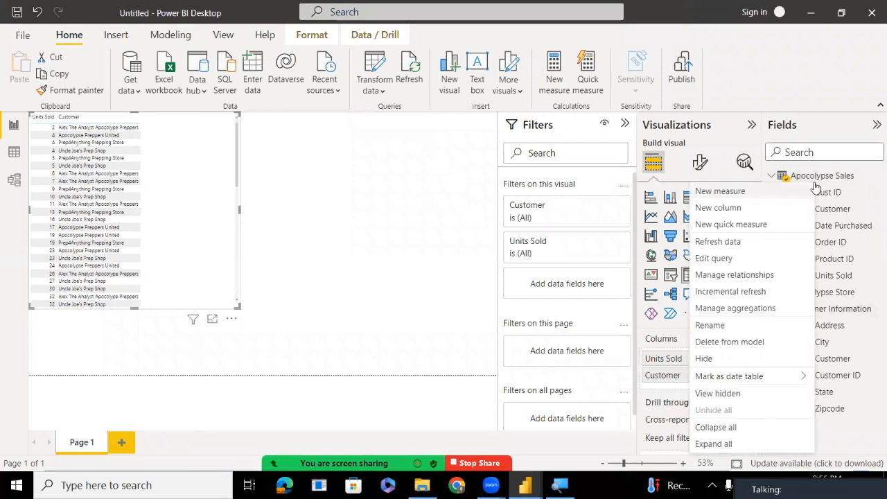
click(737, 195)
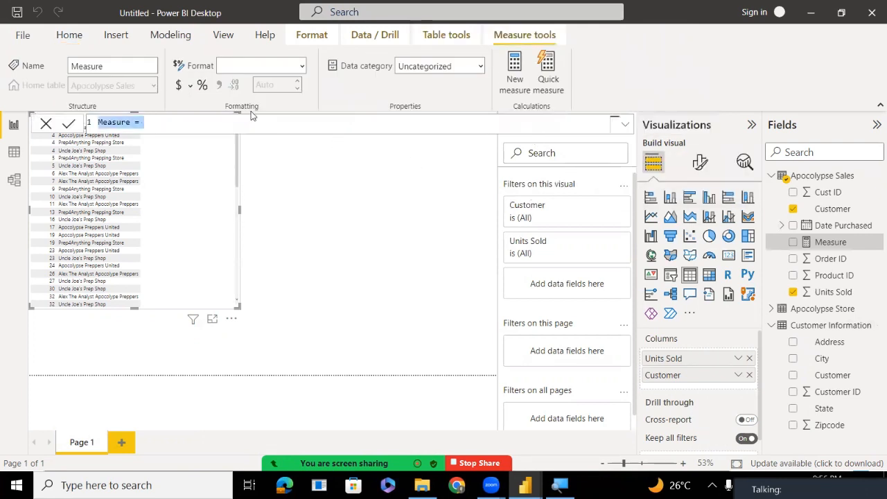
click(108, 122)
double_click(109, 122)
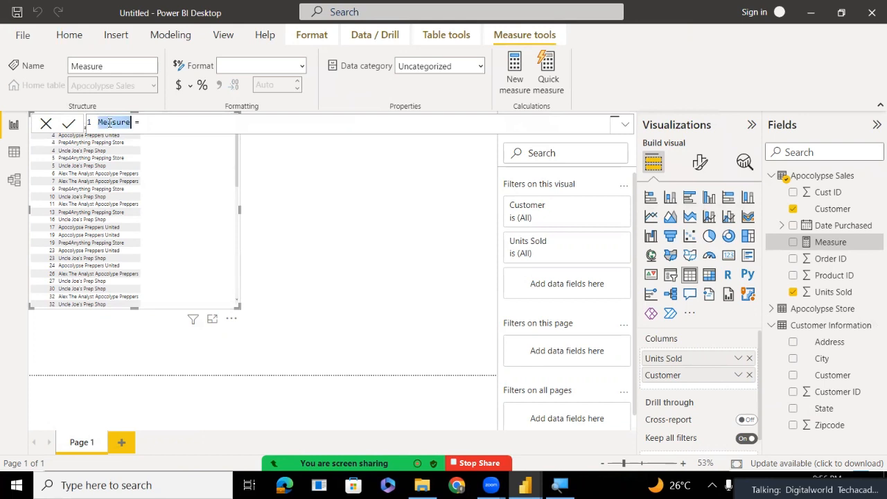
text(to)
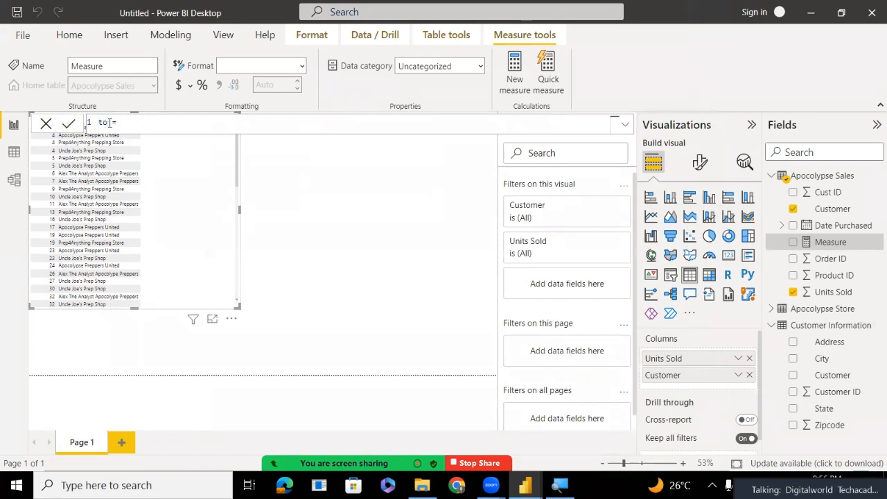
text(tal)
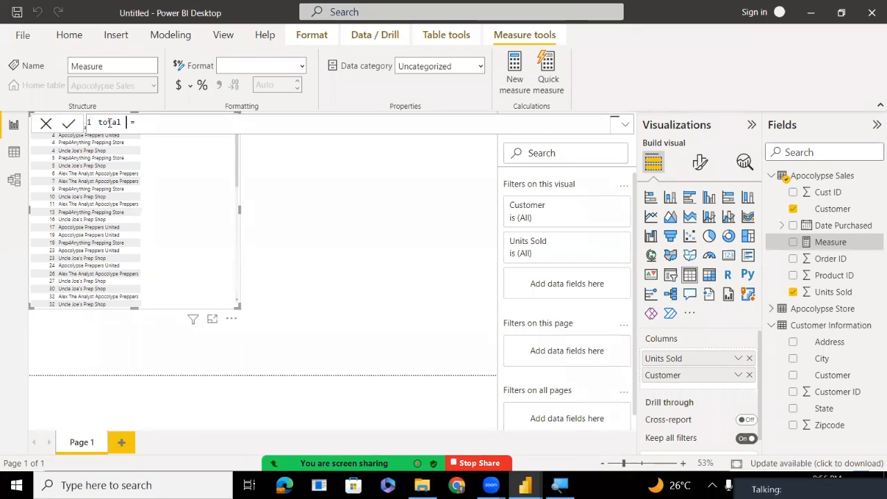
text(unit)
key(BackSpace)
key(BackSpace)
key(BackSpace)
key(BackSpace)
key(BackSpace)
key(Right)
key(Right)
key(Right)
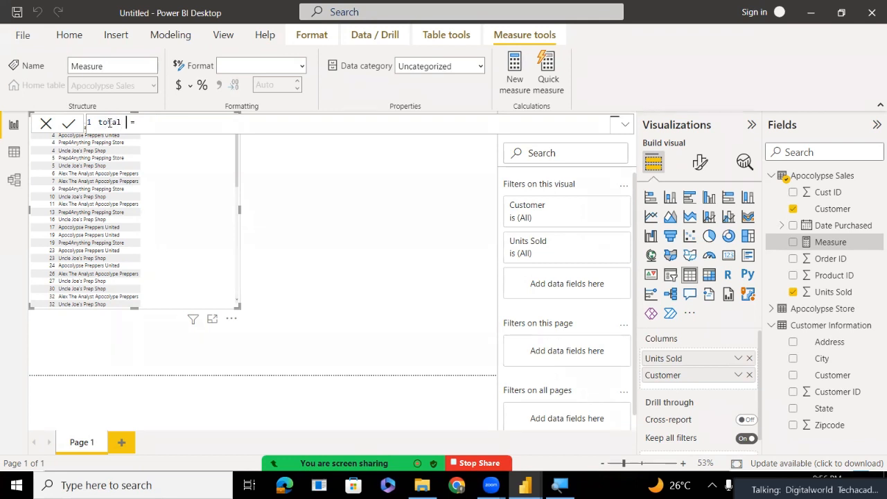
text(unit sold)
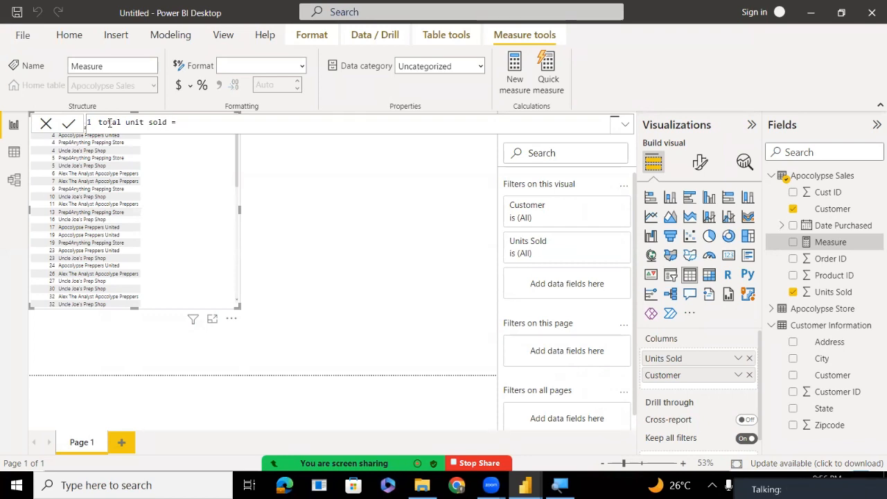
Define the total unit sold measure as SUM('Apocolypse Sales'[Units Sold]) and commit the formula
click(209, 122)
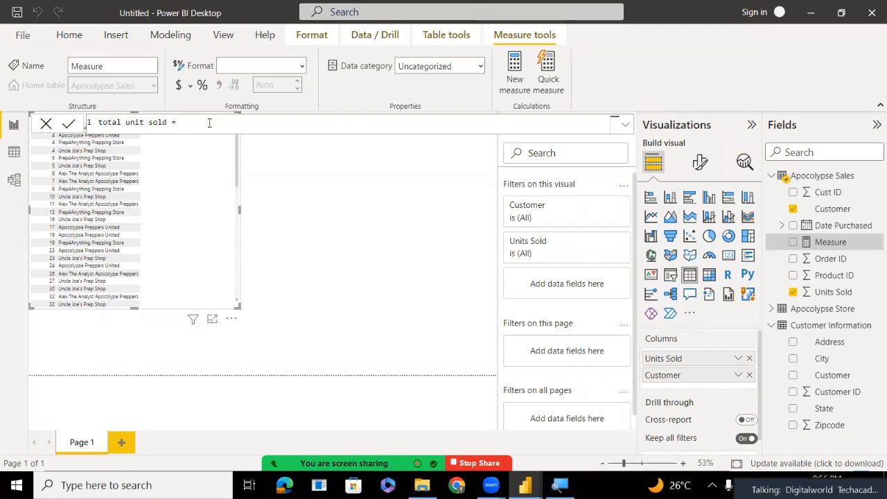
text(sum)
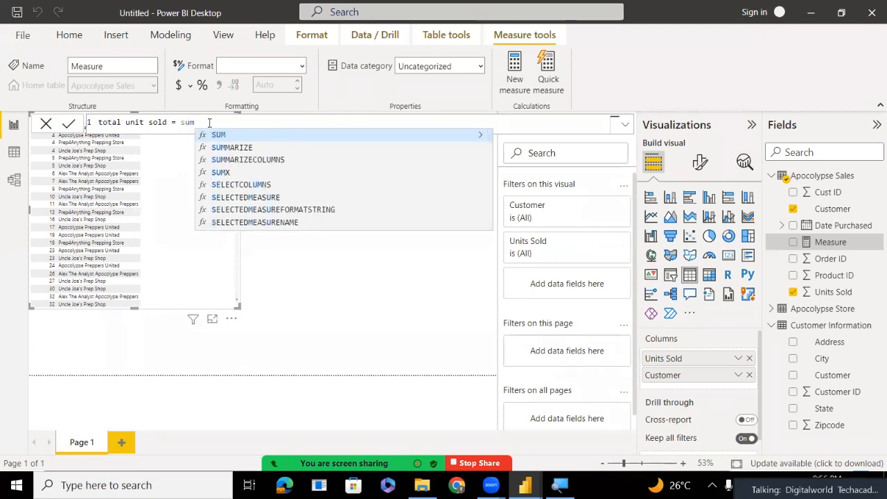
click(220, 137)
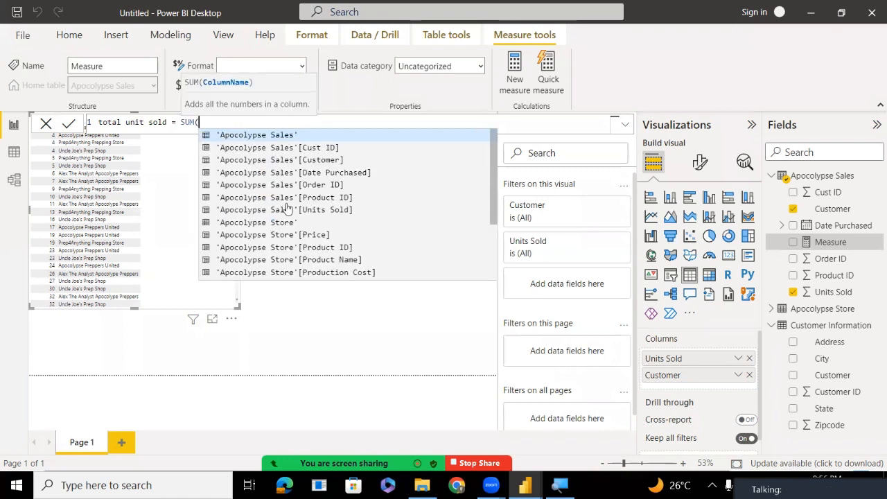
key(Down)
key(Down)
key(Down)
key(Down)
key(Down)
key(Down)
key(Down)
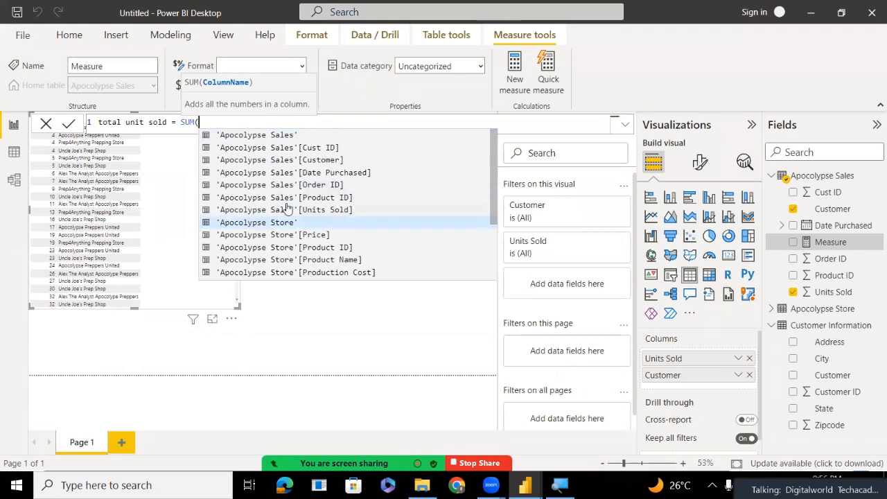
key(Up)
key(Tab)
text())
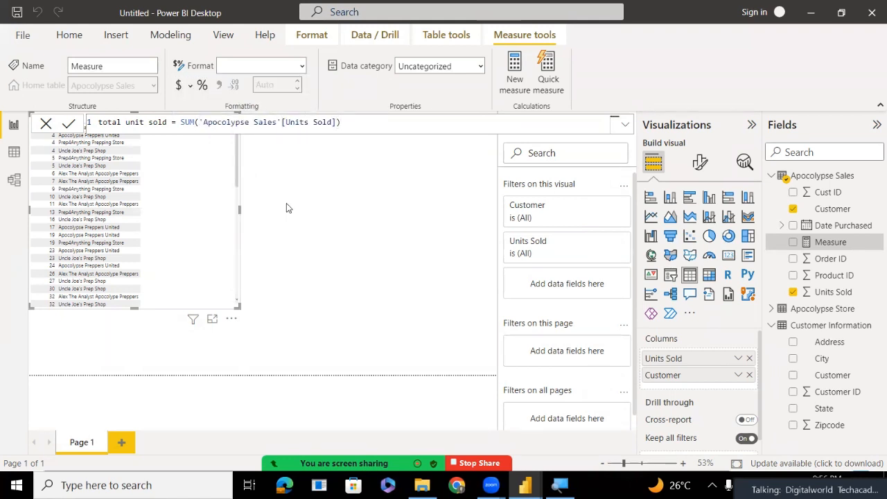
key(Return)
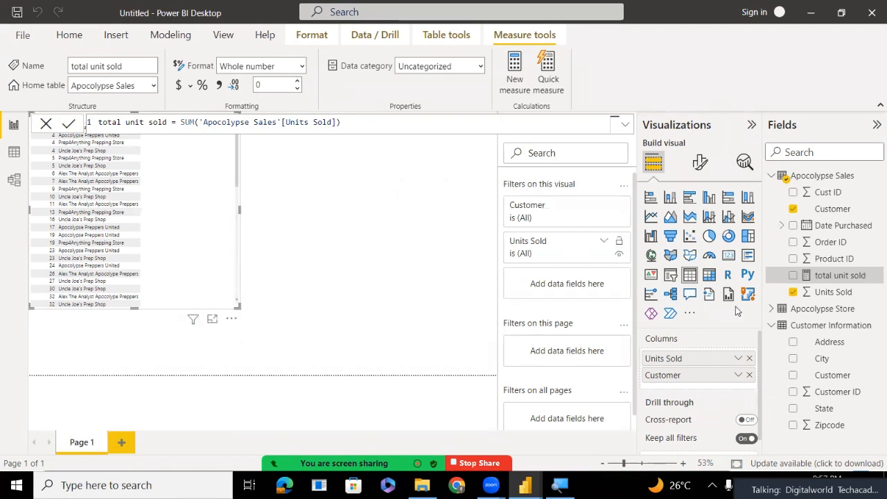
Replace the table visual's Units Sold column with the total unit sold measure, and reposition and shorten the visual to fit its rows
click(749, 358)
drag(800, 281, 689, 355)
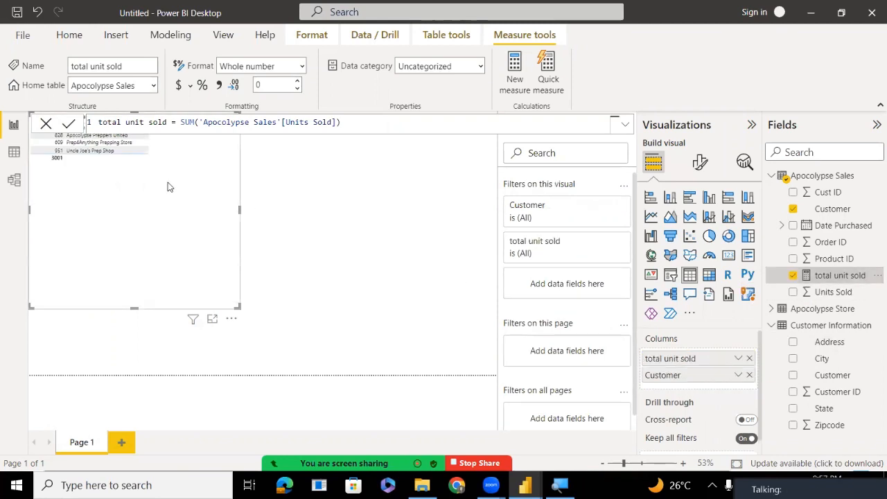
drag(169, 188, 229, 245)
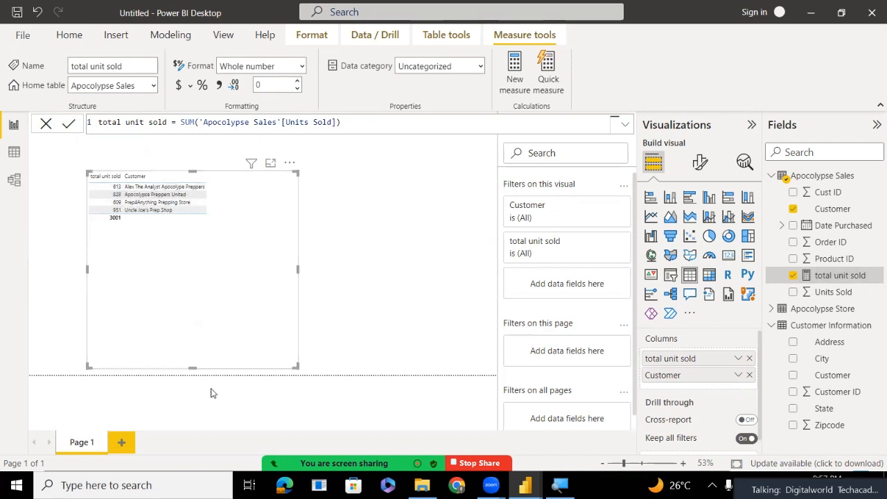
drag(194, 369, 191, 236)
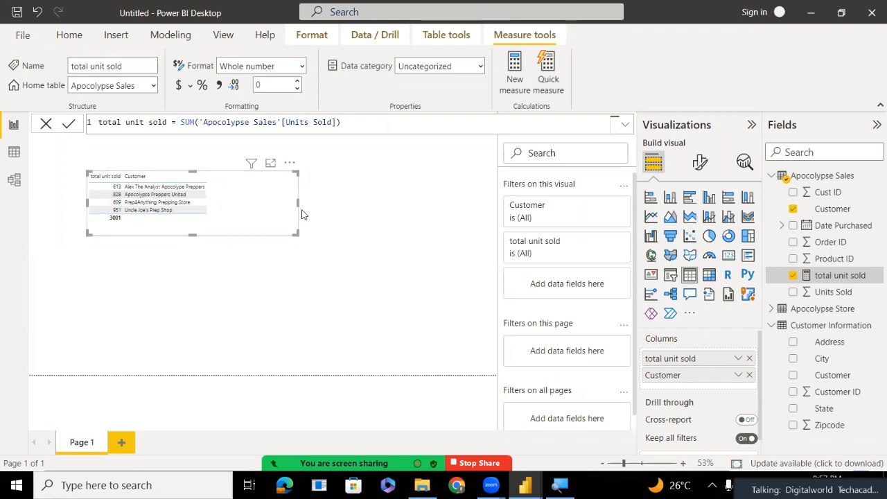
Narrow the table visual showing total unit sold by customer so its frame fits closer to its columns
drag(298, 202, 240, 203)
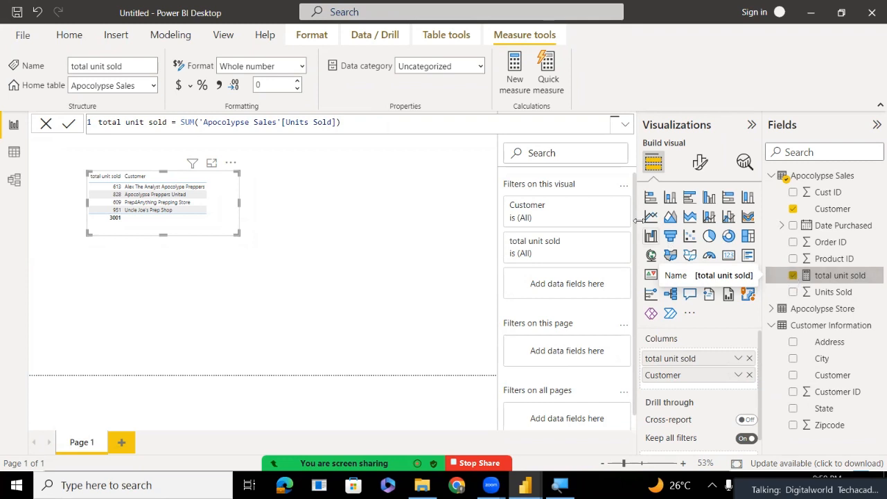
Look over the three table cards in the model diagram at 60% zoom and dismiss the meeting chat
click(14, 180)
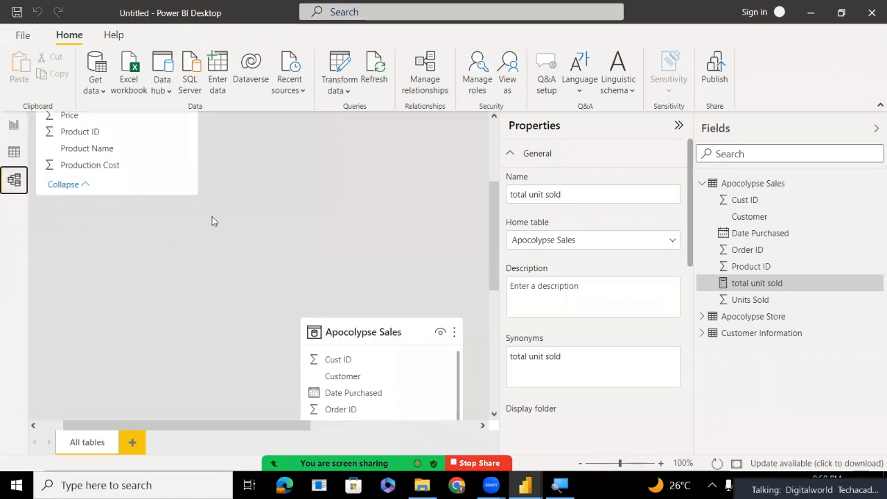
click(190, 263)
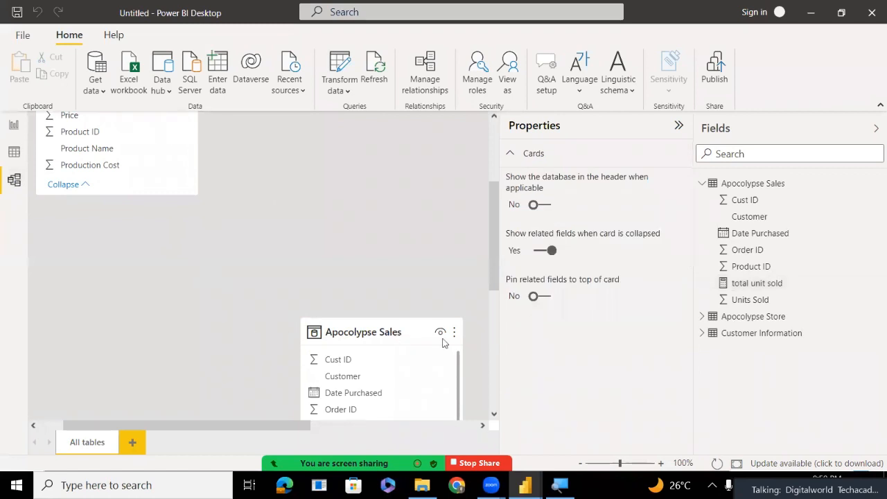
click(582, 460)
click(582, 460)
click(582, 460)
click(582, 459)
click(582, 460)
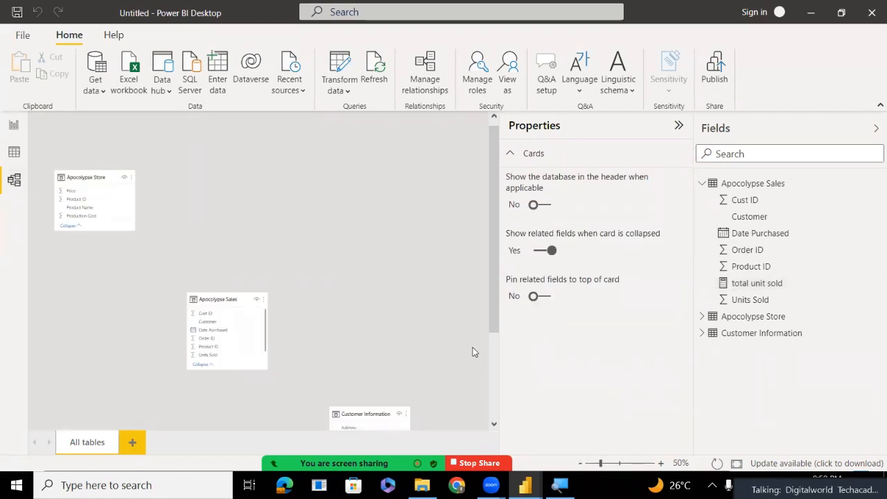
drag(493, 322, 493, 362)
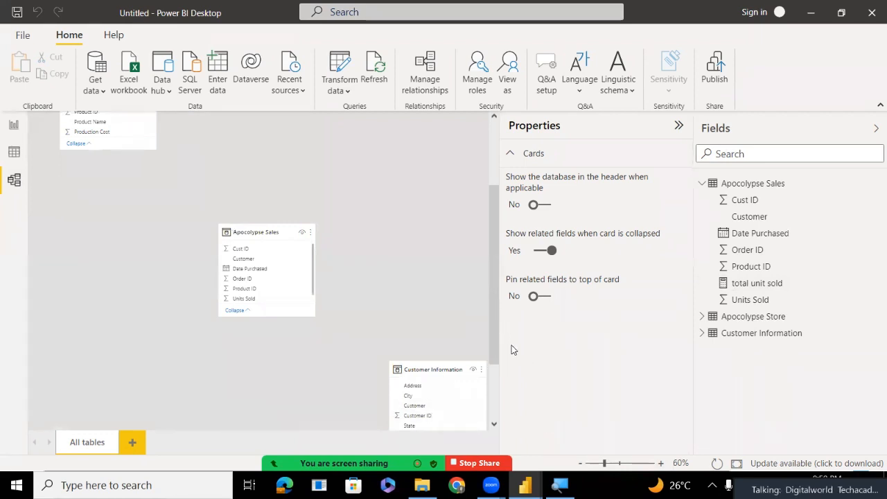
drag(495, 340, 485, 306)
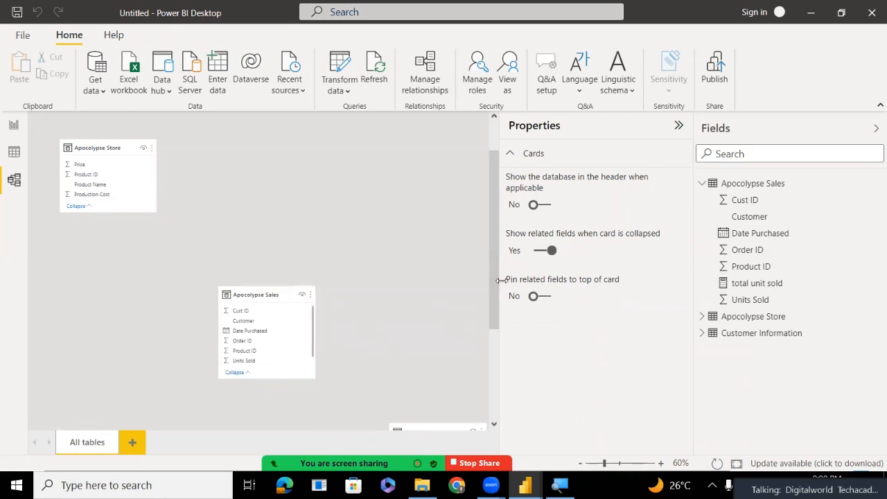
click(504, 317)
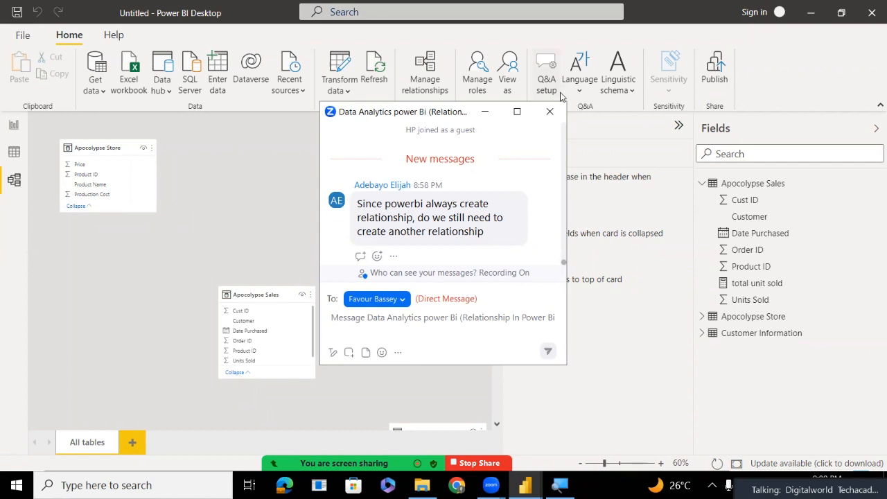
click(550, 111)
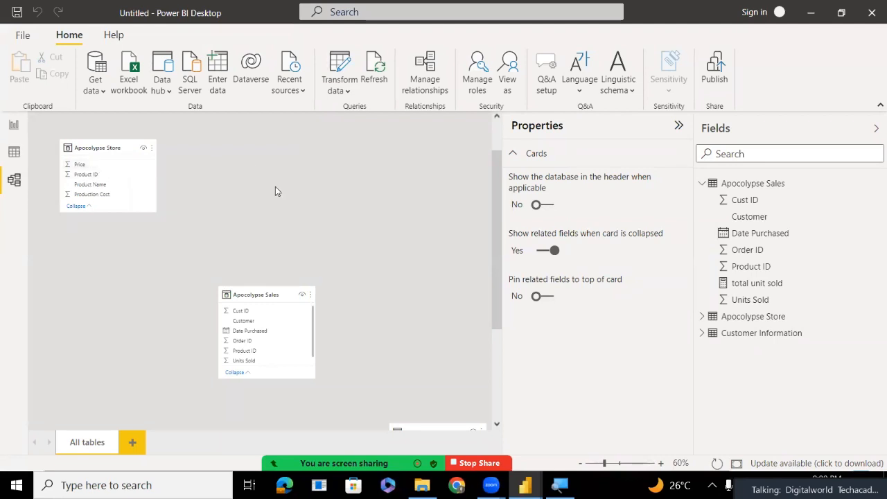
Create an active many-to-one relationship with single cross filter direction from Apocolypse Sales to Customer Information on the Customer column
click(431, 67)
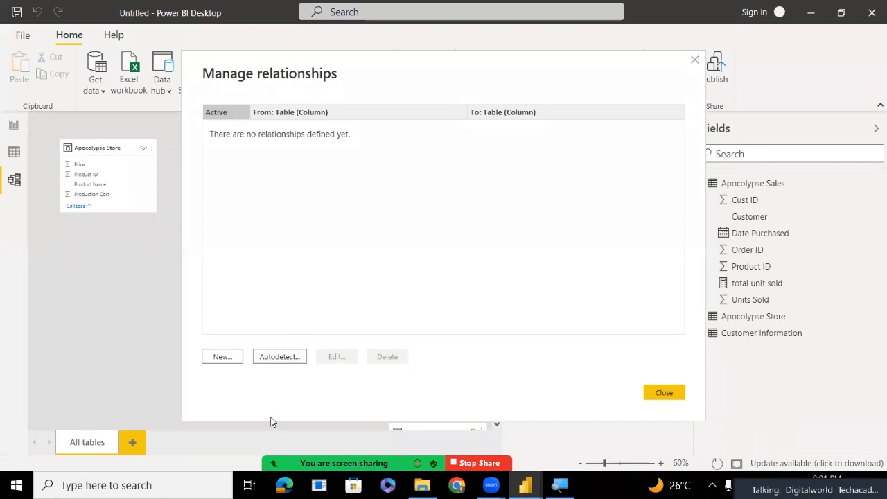
click(231, 358)
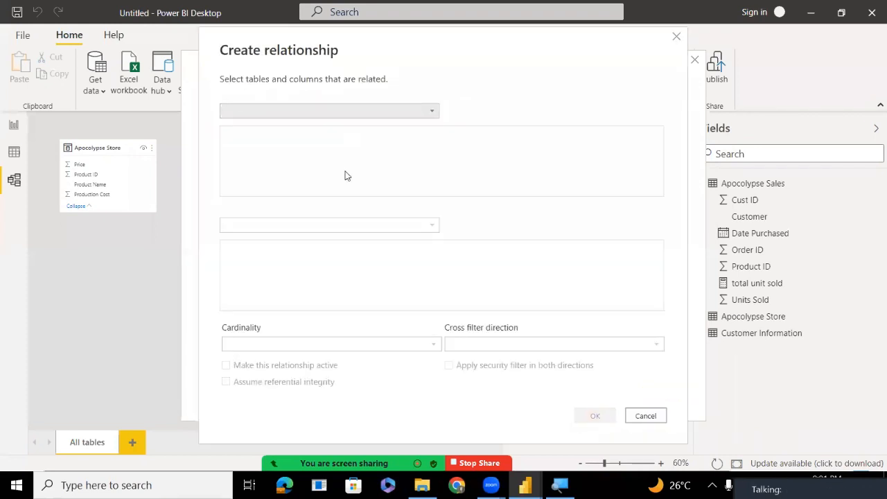
click(337, 113)
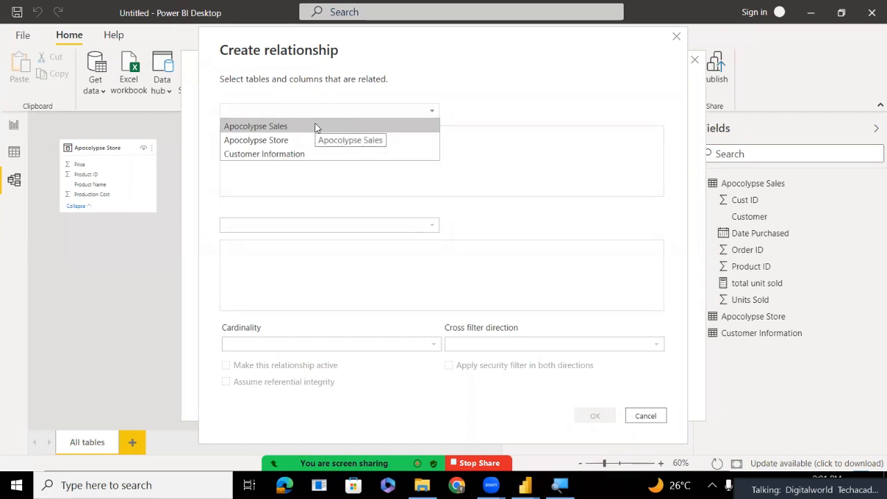
click(315, 127)
click(317, 228)
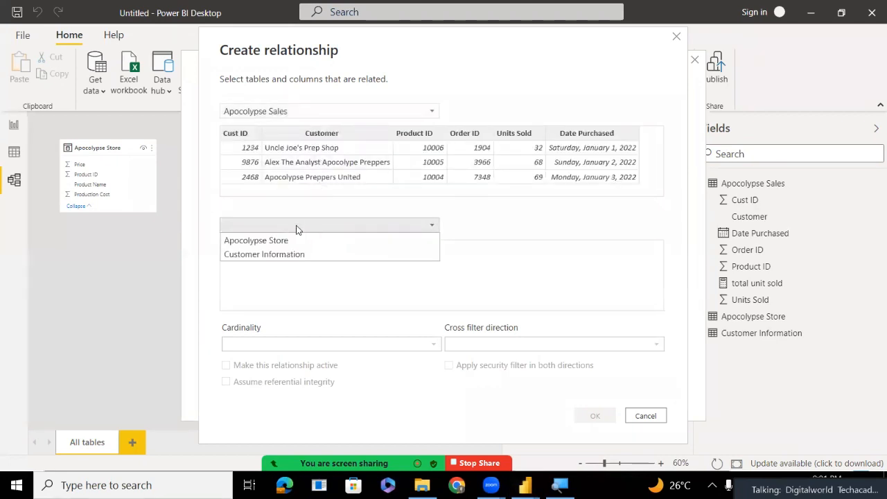
click(272, 254)
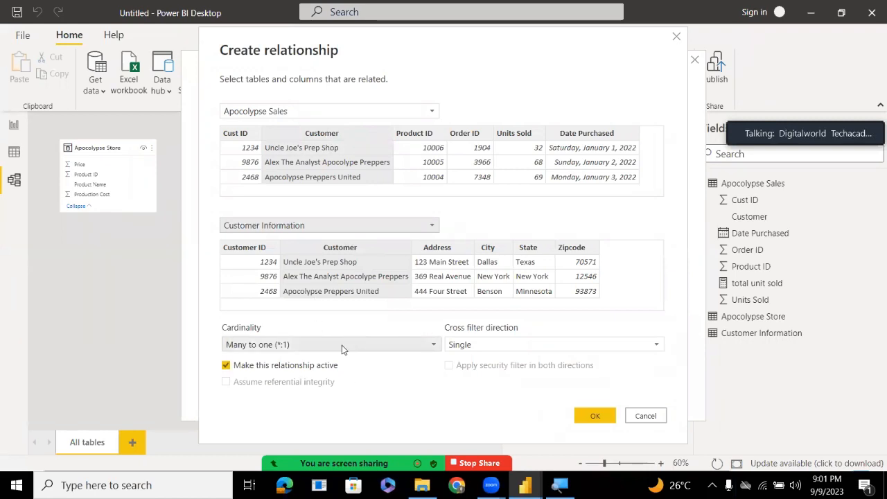
click(590, 416)
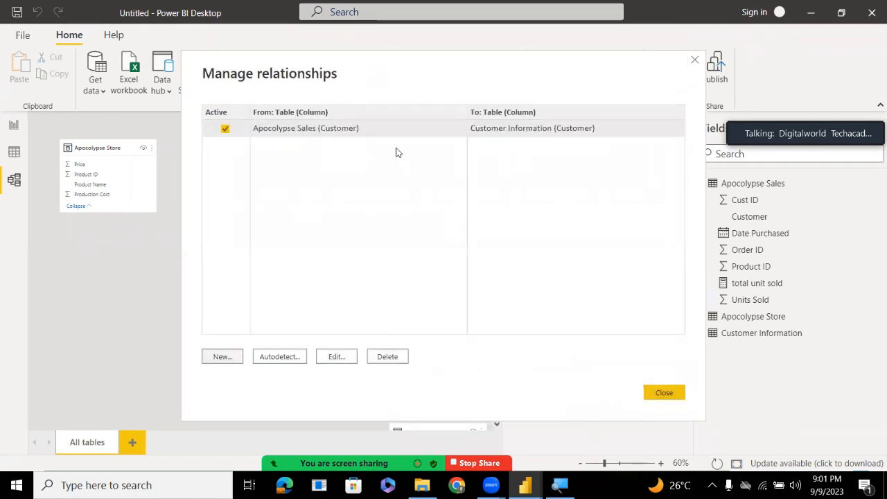
click(667, 392)
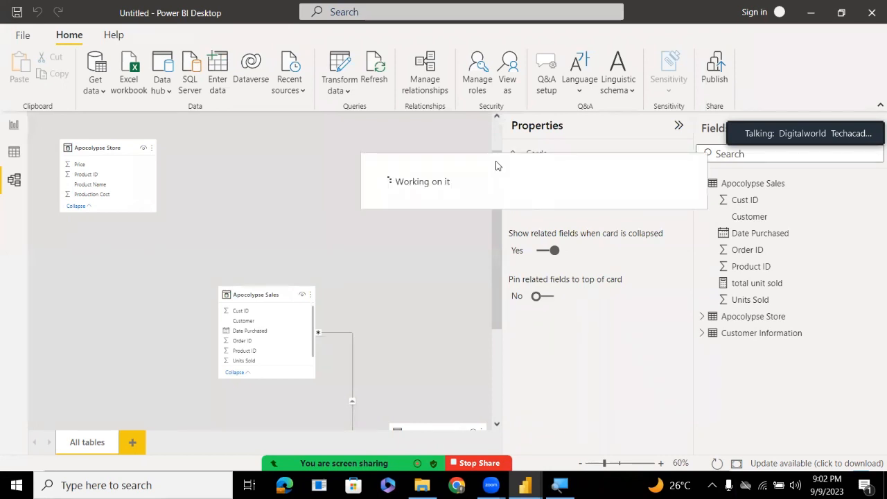
Examine the settings and cardinality options of the relationship between Apocolypse Sales and Customer Information, leaving them as they are
drag(495, 160, 505, 242)
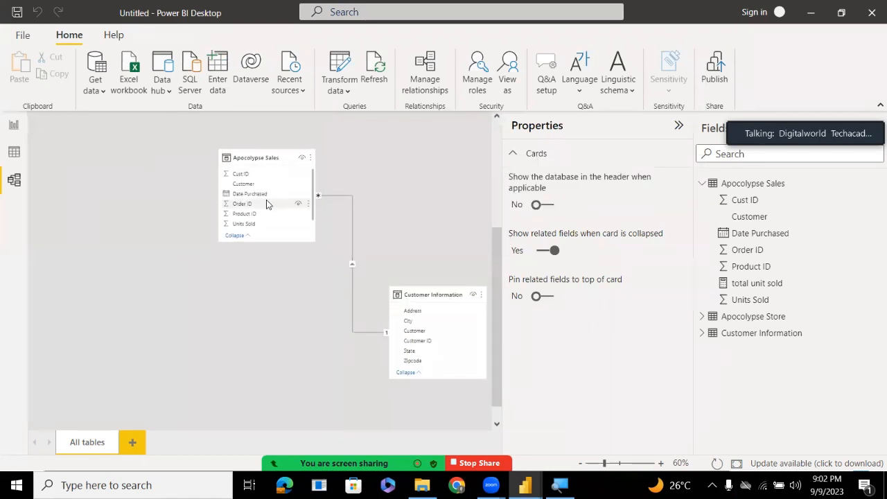
click(291, 235)
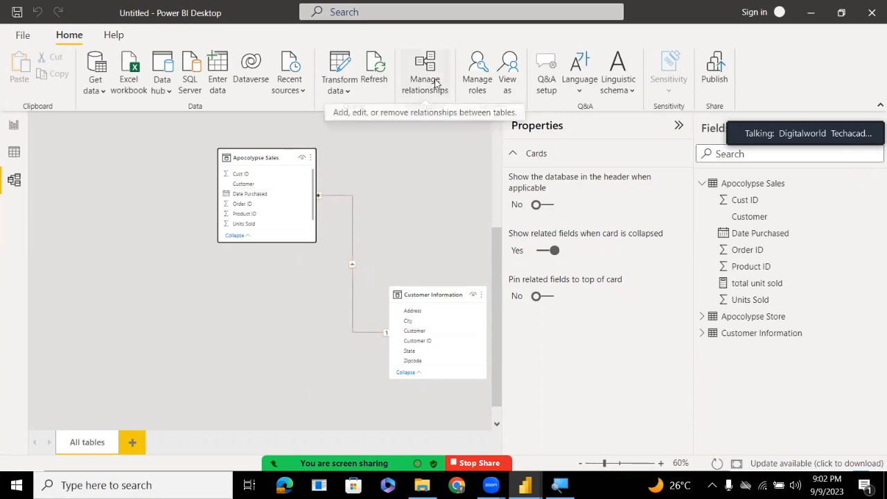
double_click(351, 231)
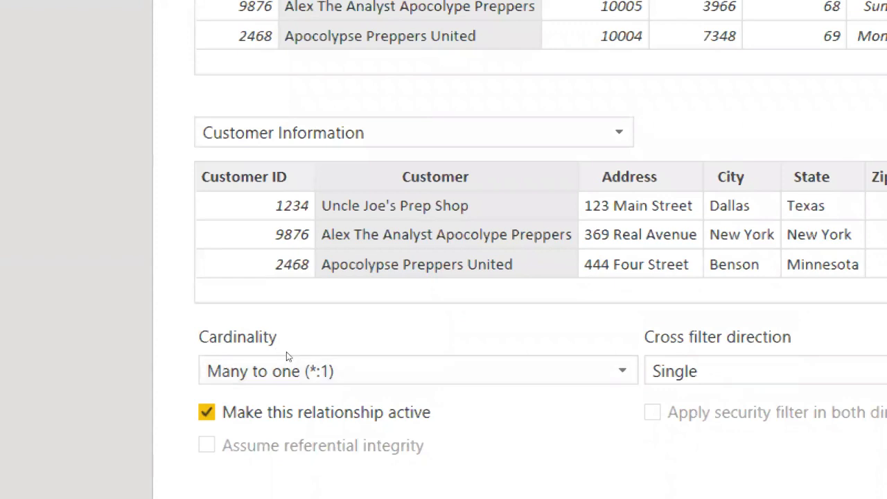
click(432, 354)
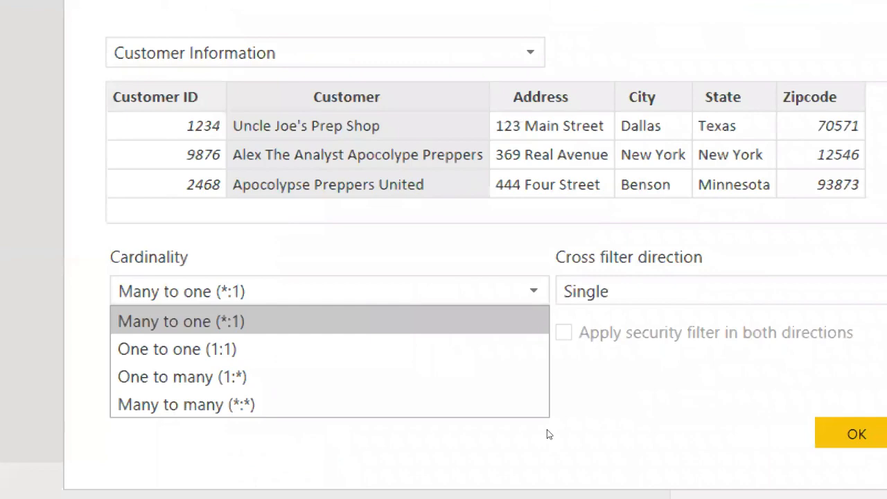
click(587, 411)
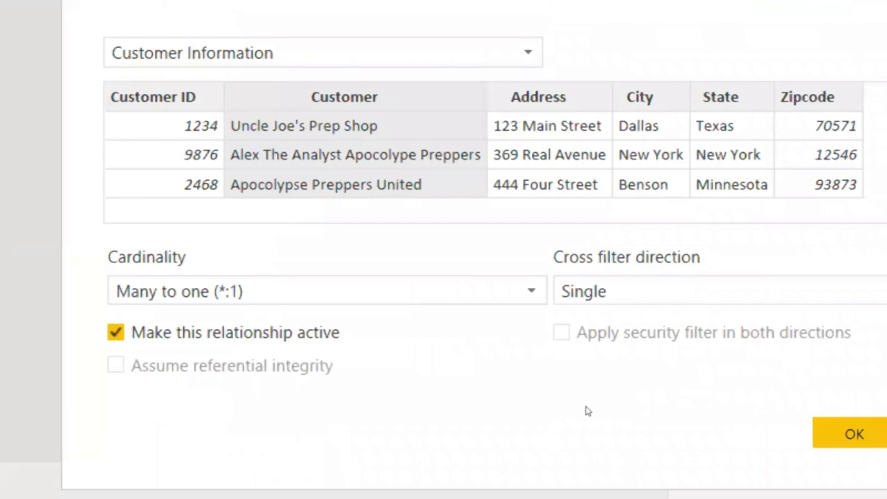
key(Escape)
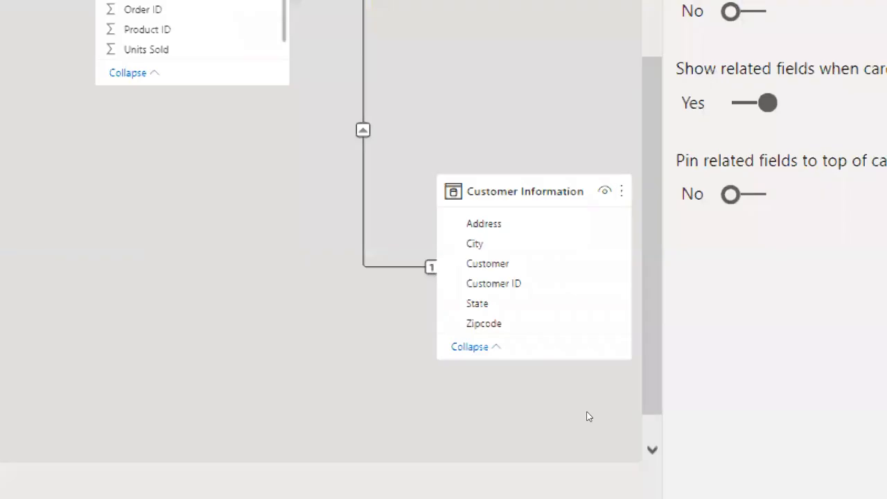
key(super)
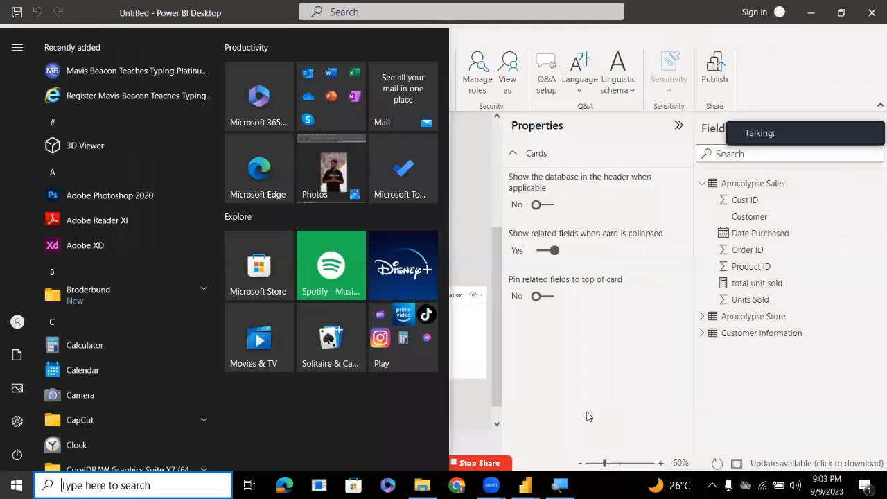
click(524, 351)
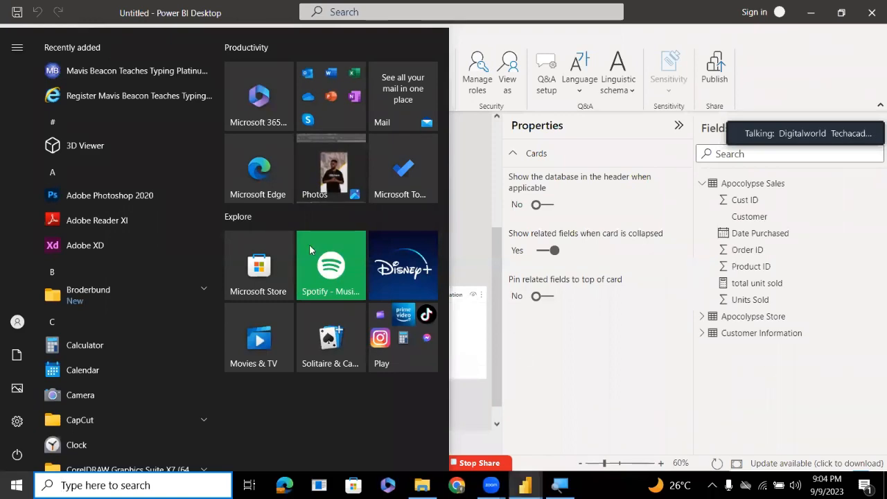
Compare the customer rows of the Customer Information table with those of the Apocolypse Sales table in the data view
click(9, 150)
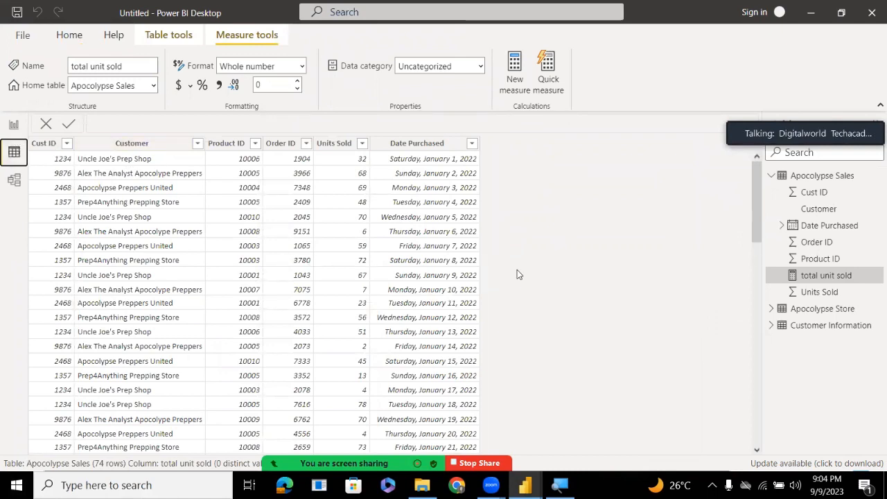
click(770, 175)
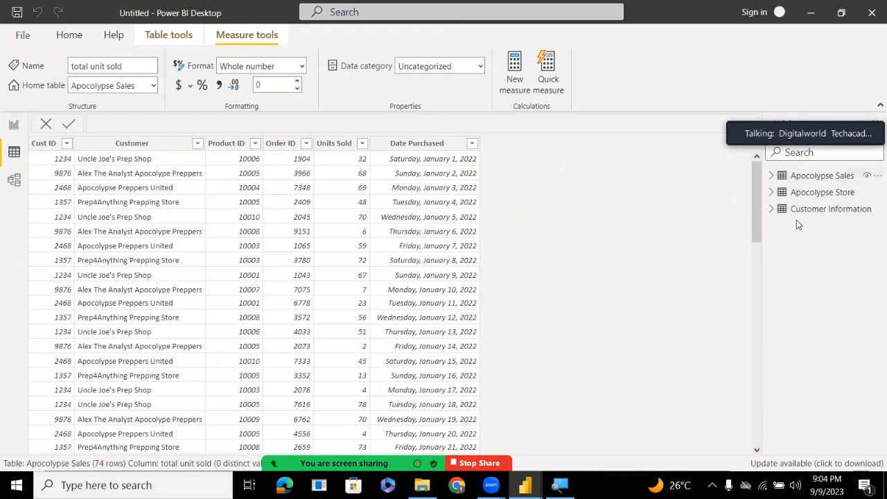
click(772, 193)
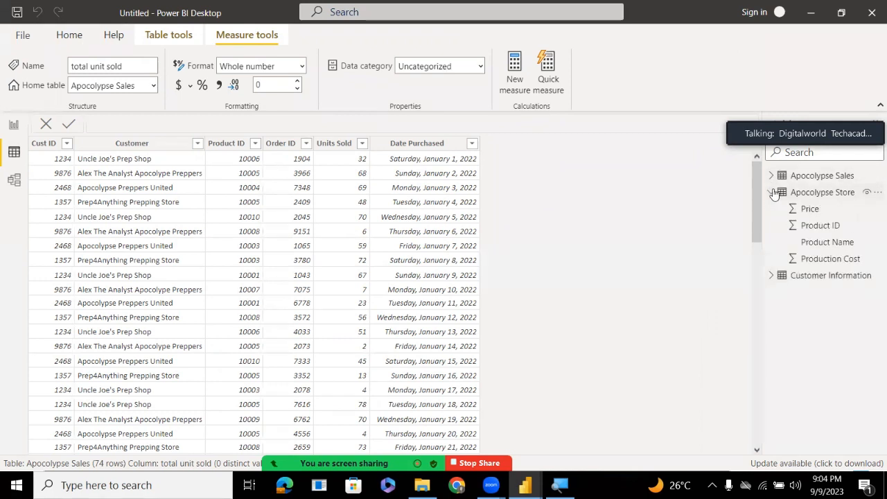
click(771, 275)
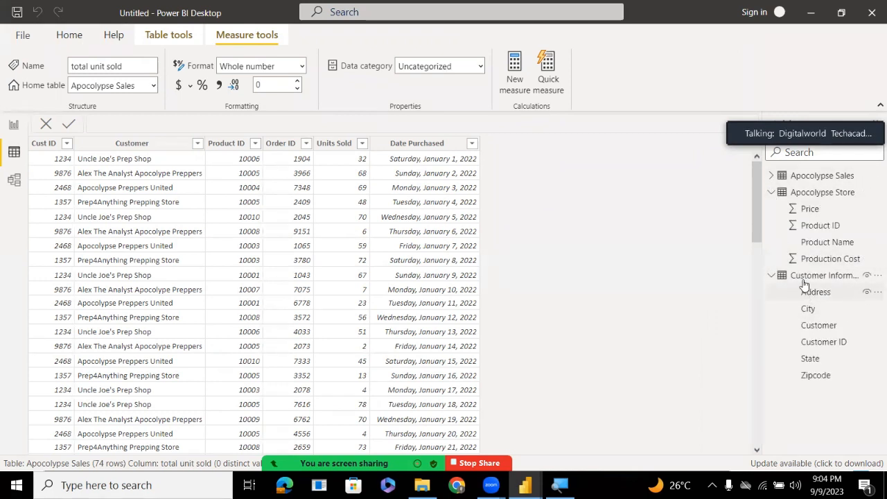
click(804, 281)
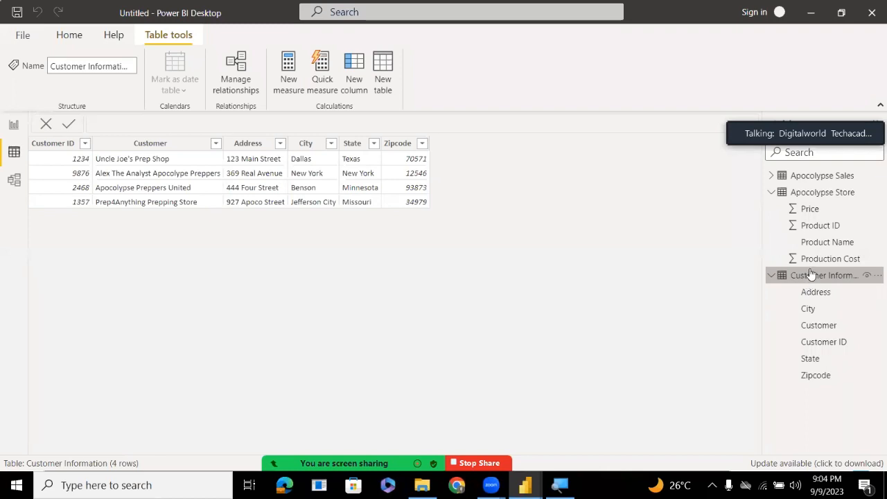
click(806, 178)
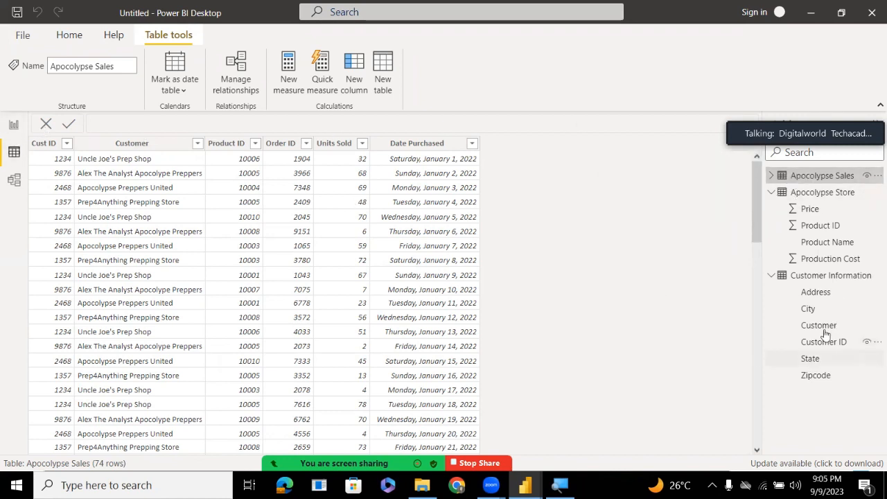
click(807, 277)
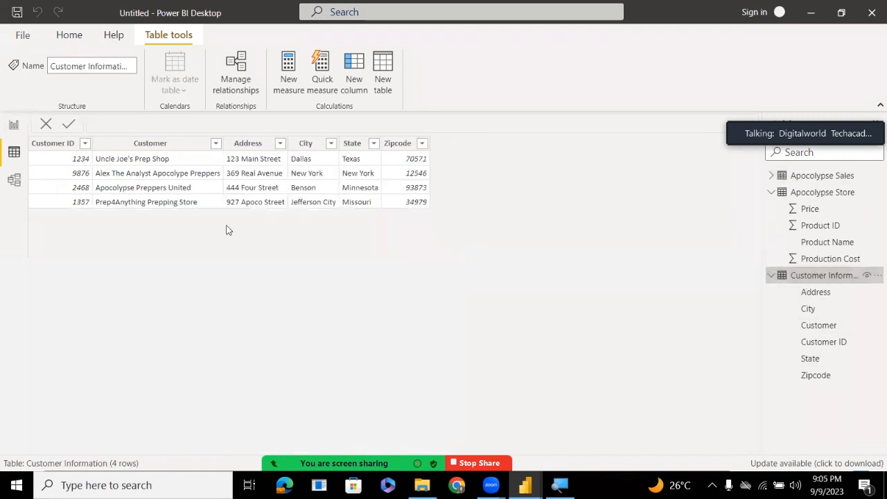
click(804, 177)
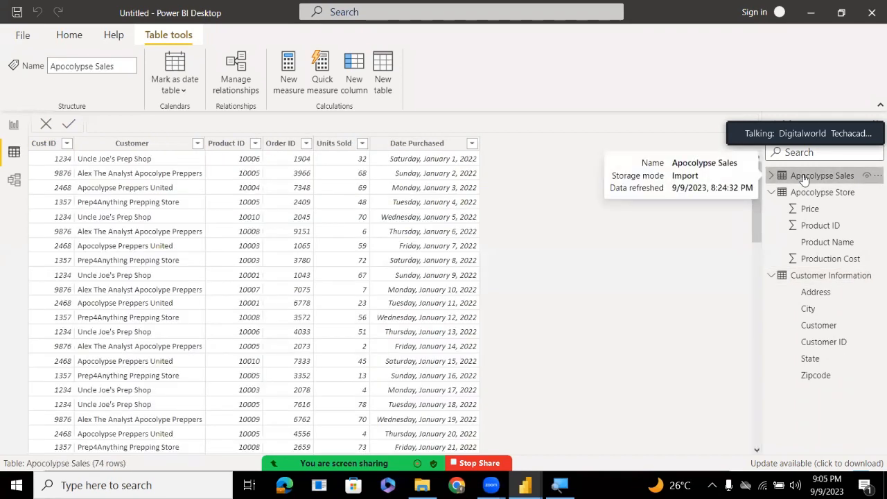
Check the participants' new messages in the meeting chat
click(372, 451)
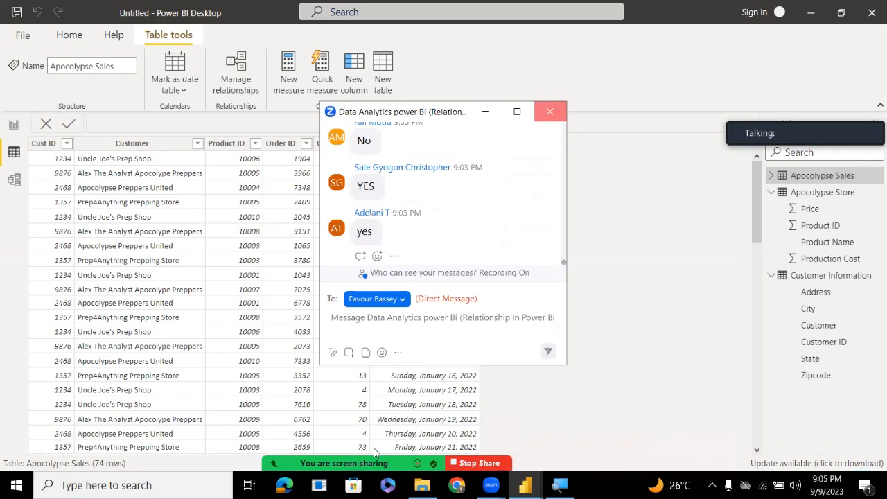
click(551, 112)
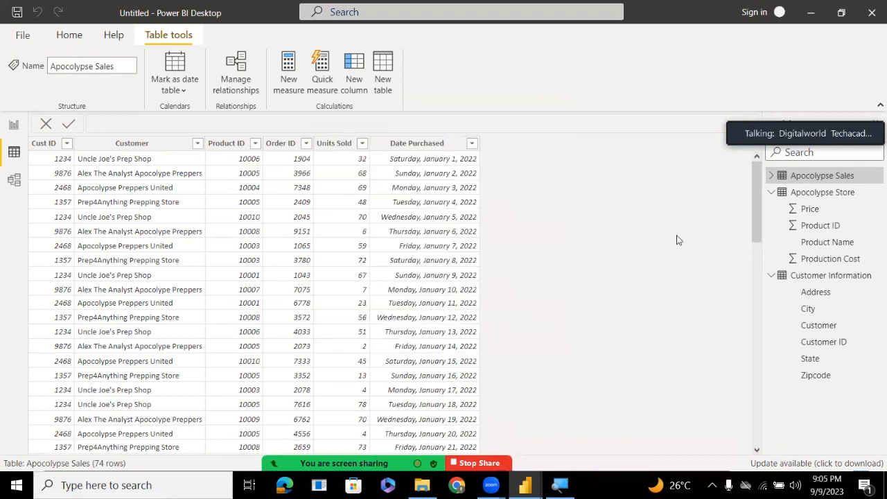
mouse_move(406, 416)
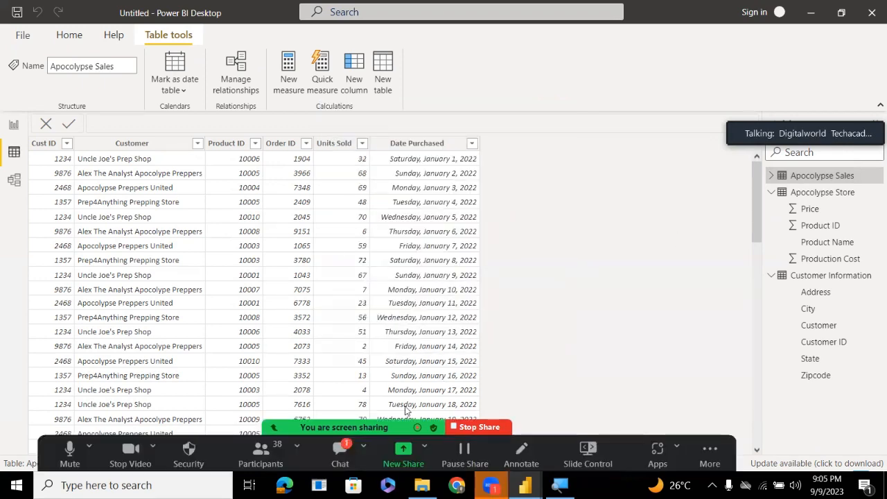
key(alt+h)
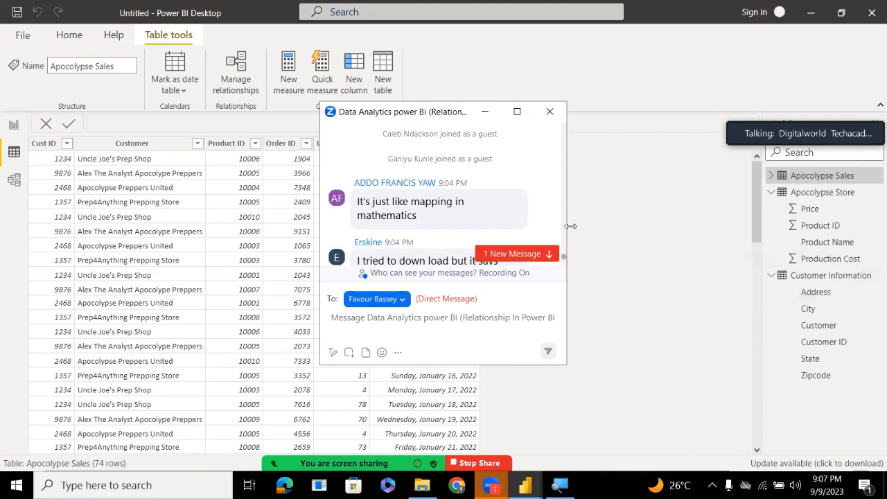
Read the latest messages in the meeting chat and close the chat window
scroll(550, 237, down, 5)
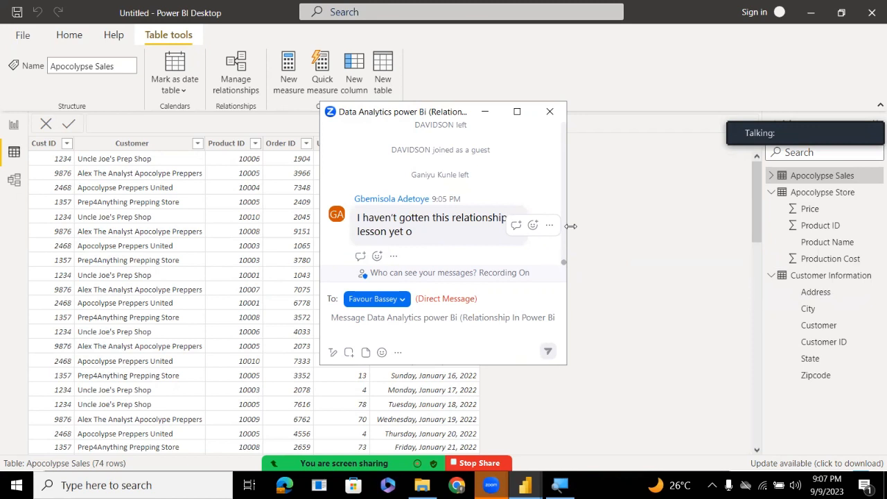
click(542, 102)
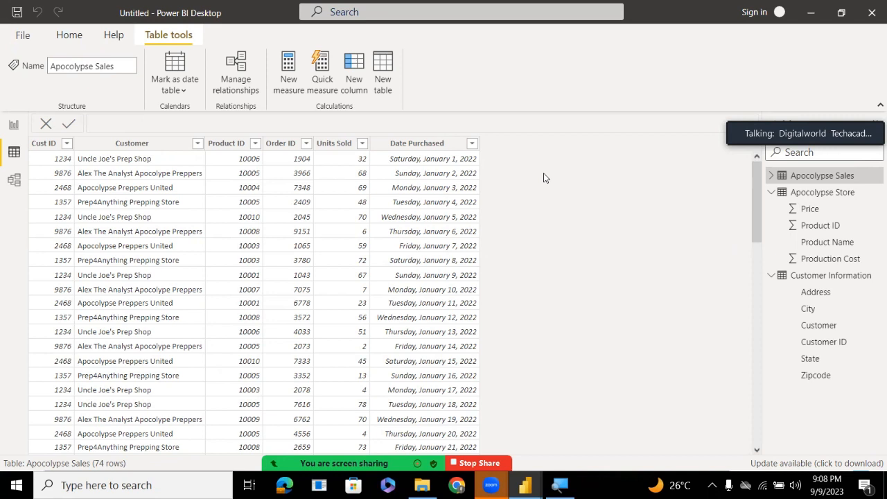
In the Apocolypse Sales–Customer Information relationship, try Customer Information as first table and Apocolypse Sales as second, matched on their Customer columns
click(15, 182)
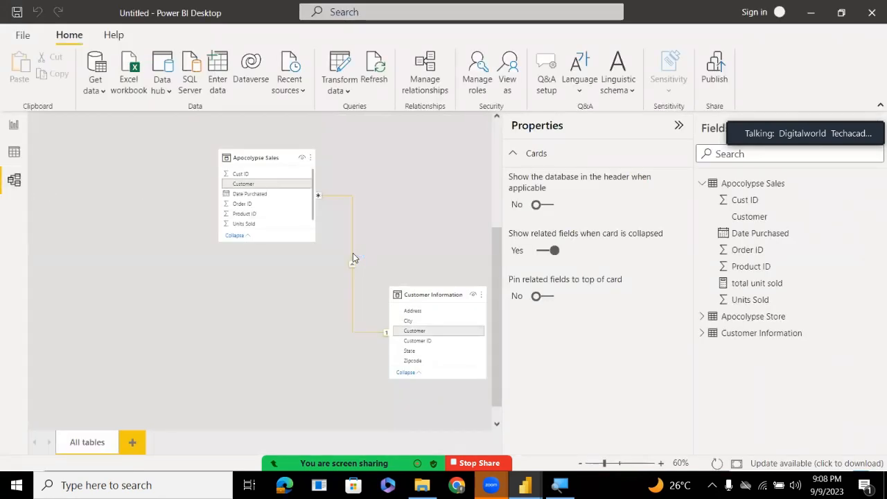
double_click(353, 255)
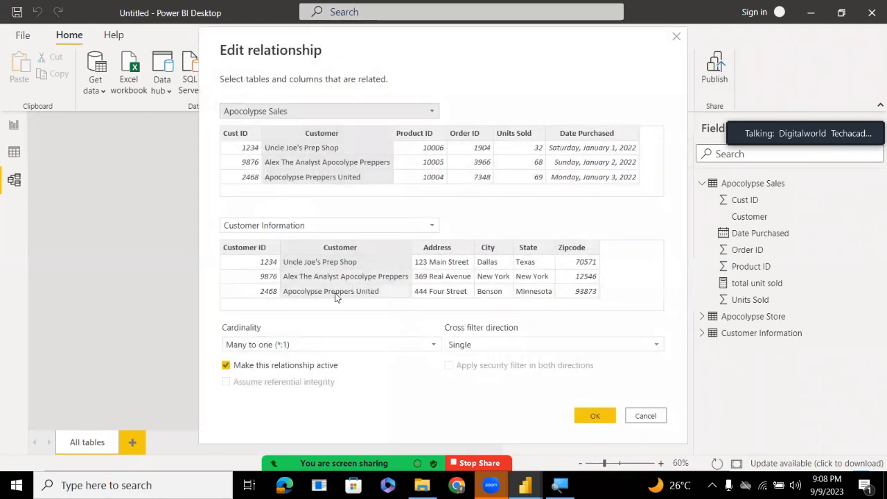
click(300, 116)
click(300, 119)
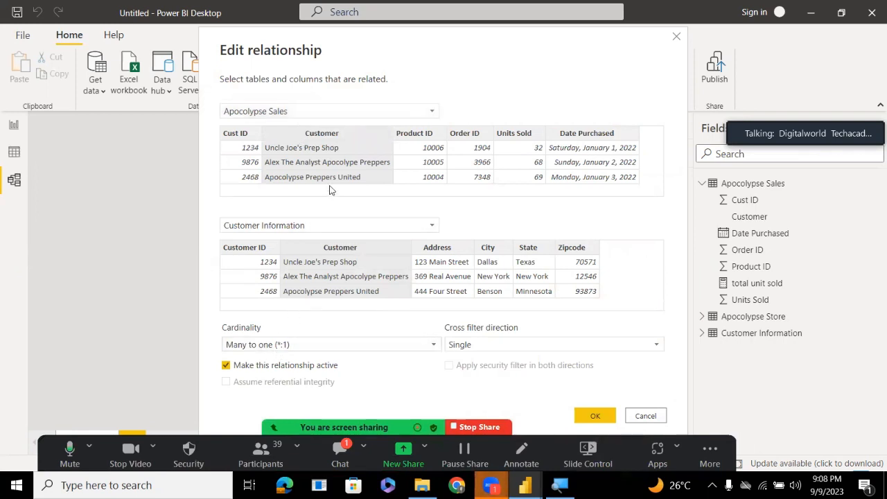
click(312, 114)
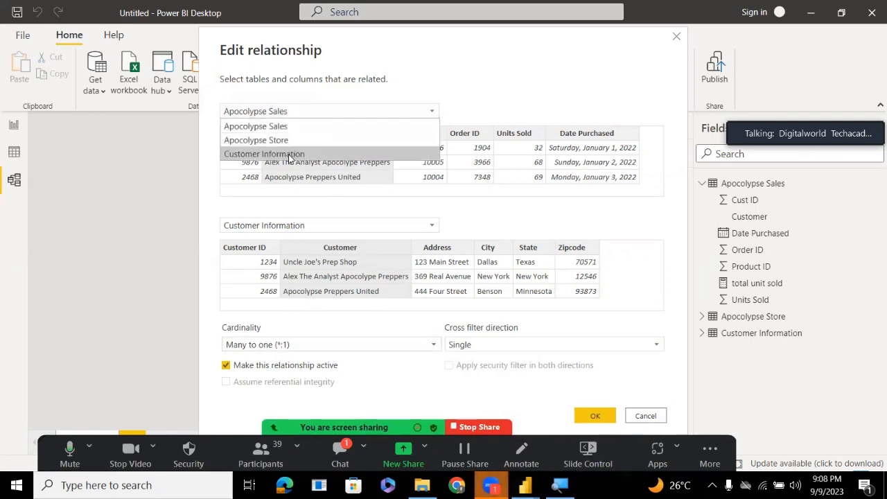
click(296, 154)
click(415, 225)
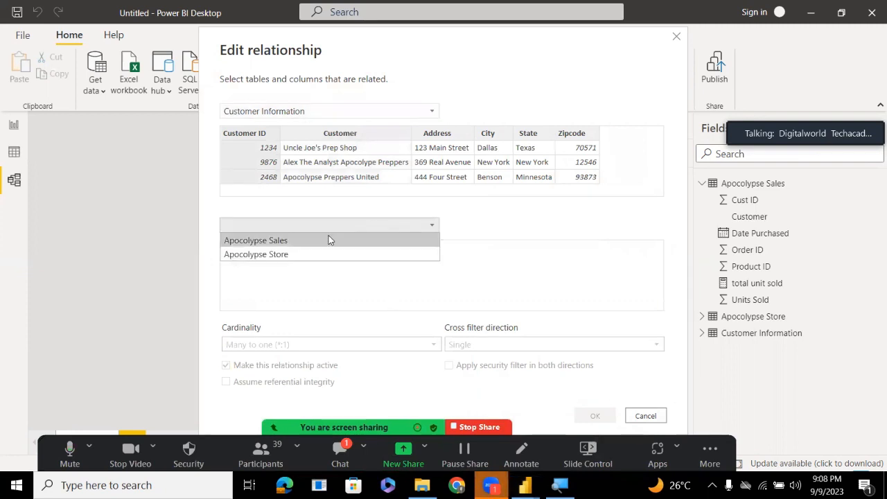
click(322, 240)
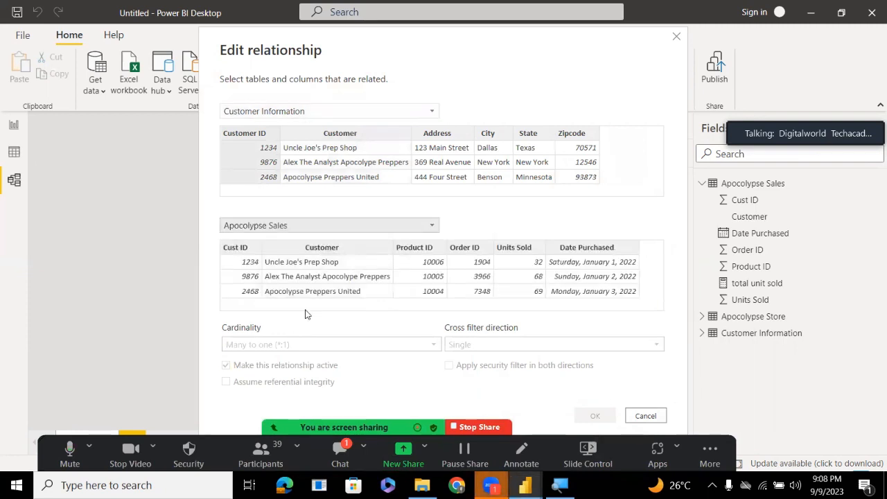
click(319, 133)
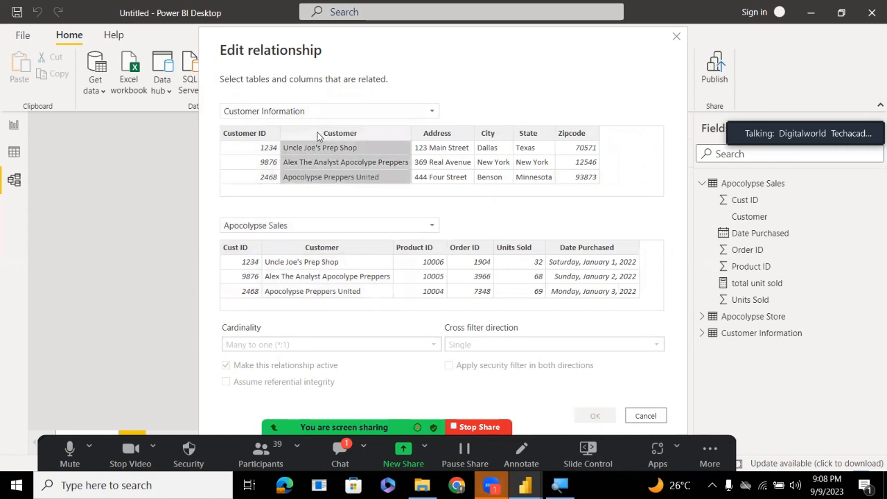
click(311, 247)
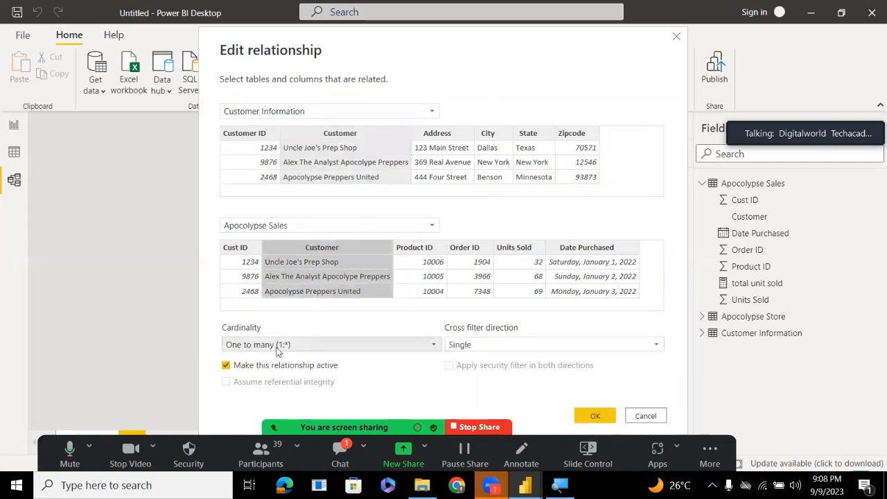
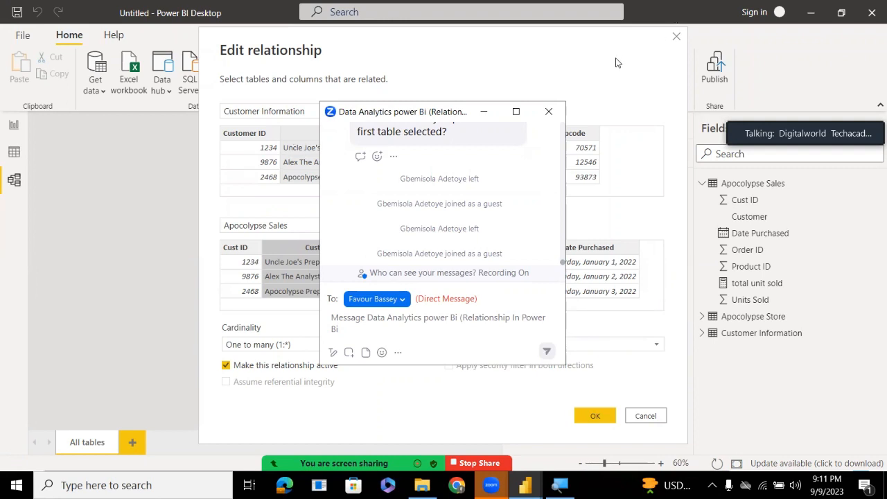
Dismiss the meeting chat and try a One to one (1:1) cardinality between the two Customer columns
click(548, 111)
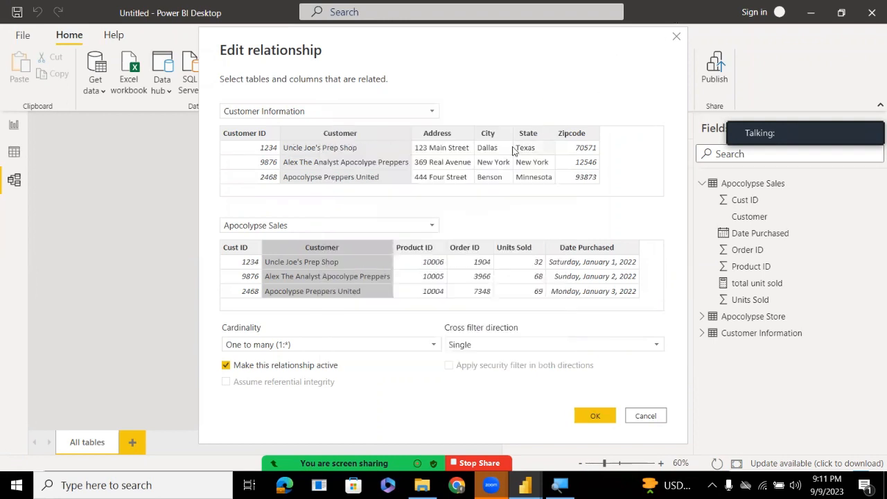
click(346, 145)
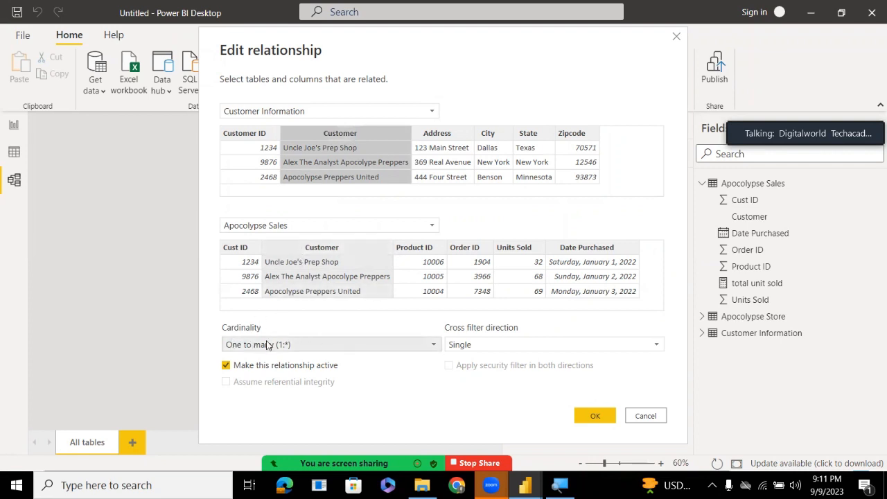
click(287, 343)
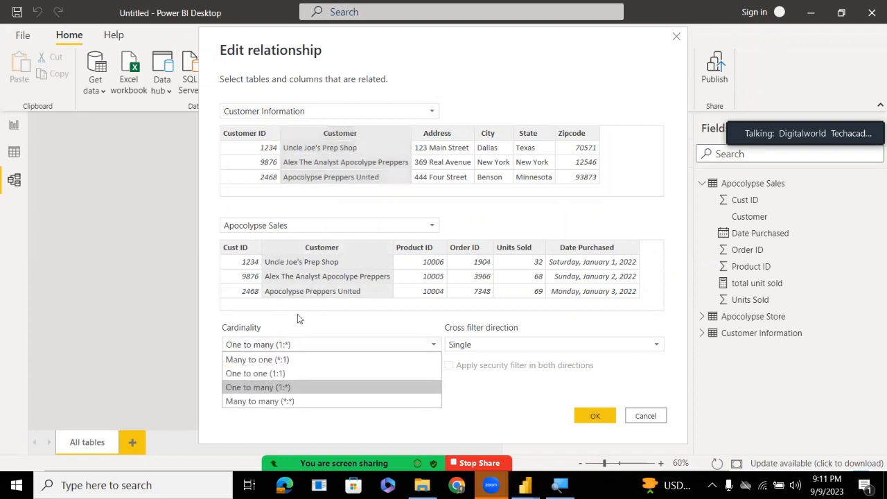
click(274, 373)
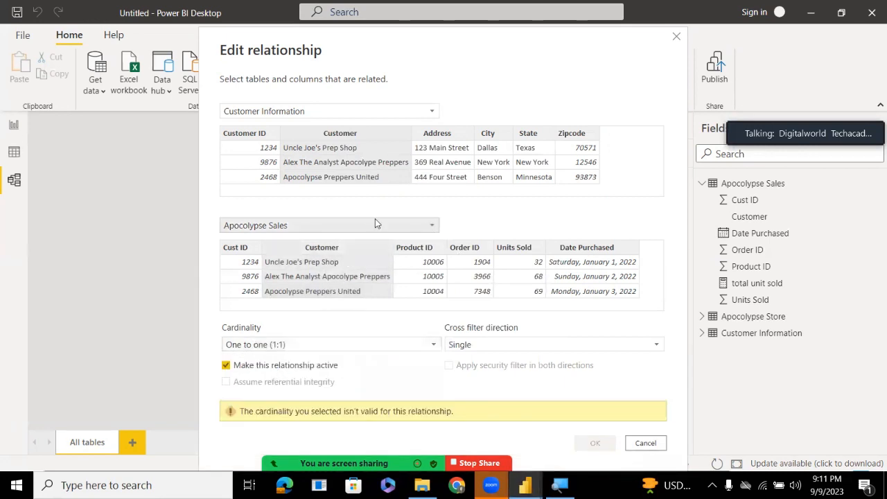
Try Apocolypse Store as the second table of the relationship, and switch it back to Apocolypse Sales
click(358, 225)
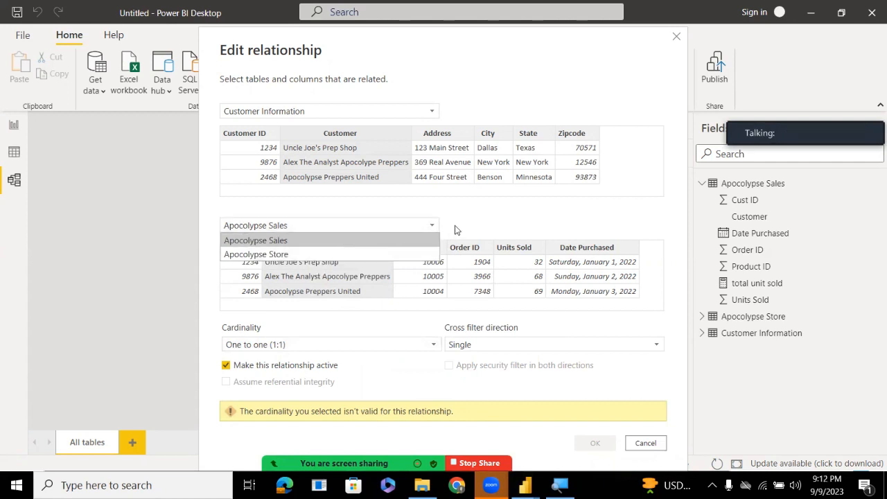
click(363, 226)
click(364, 229)
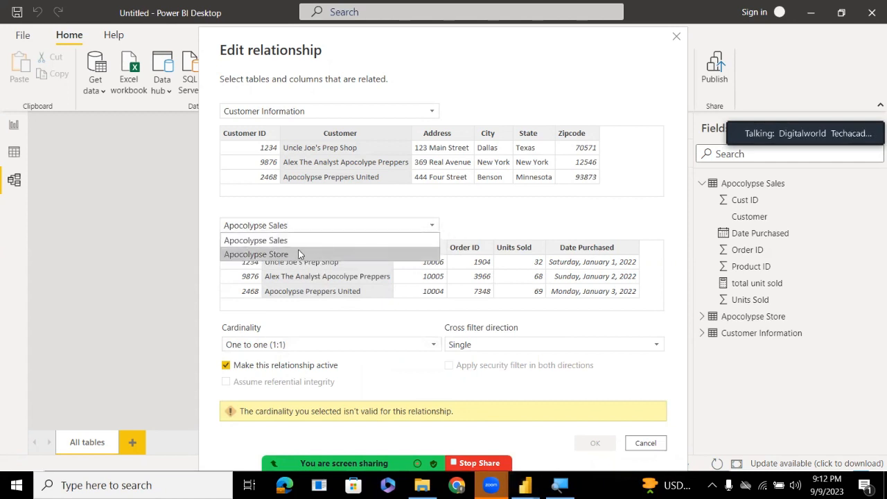
click(299, 255)
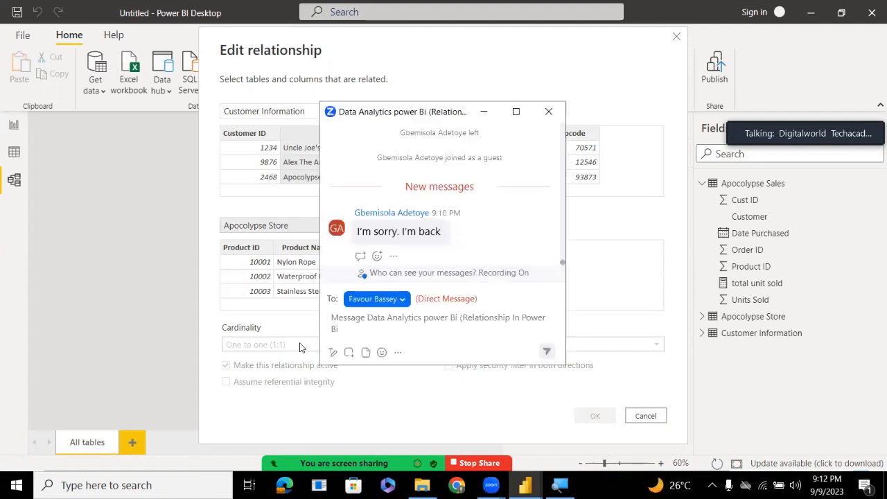
click(545, 114)
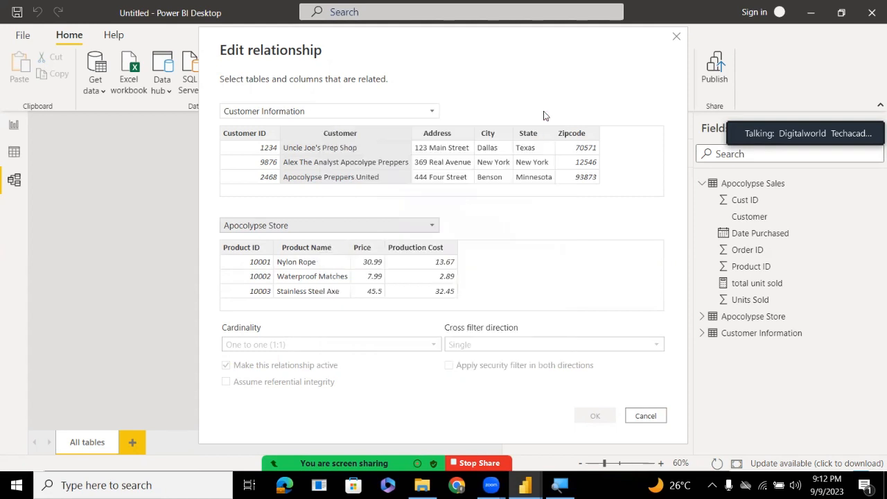
click(273, 227)
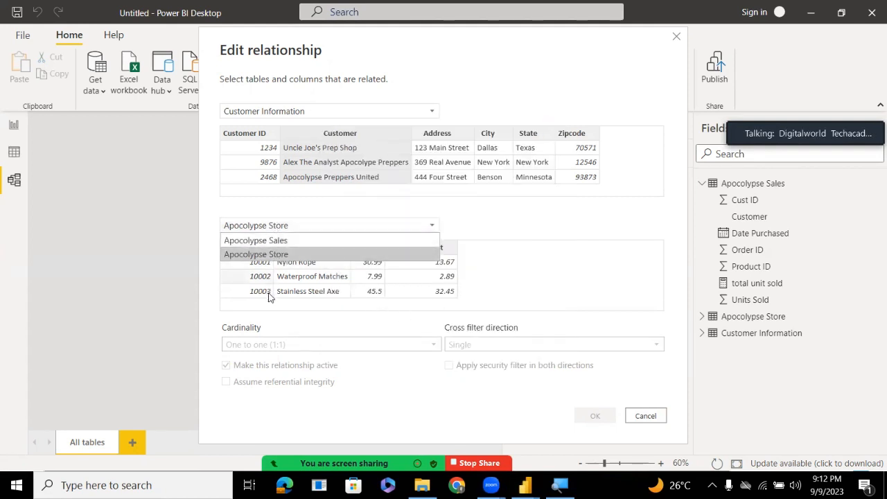
click(271, 327)
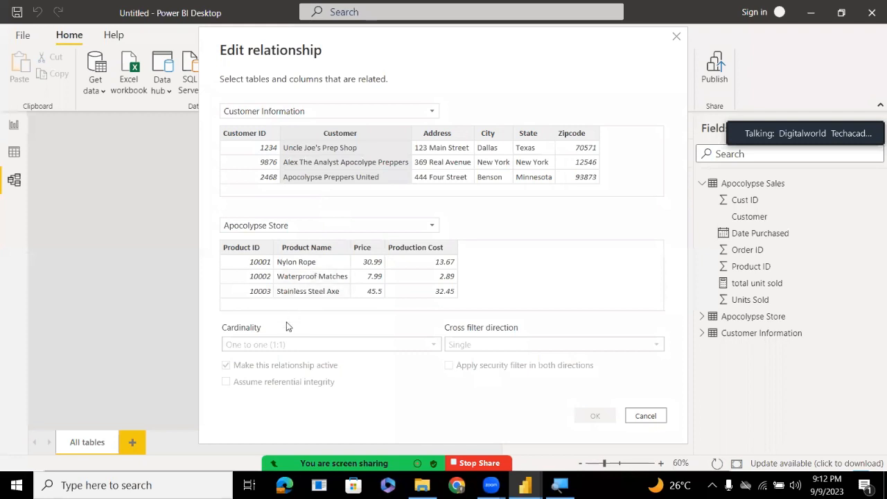
click(287, 229)
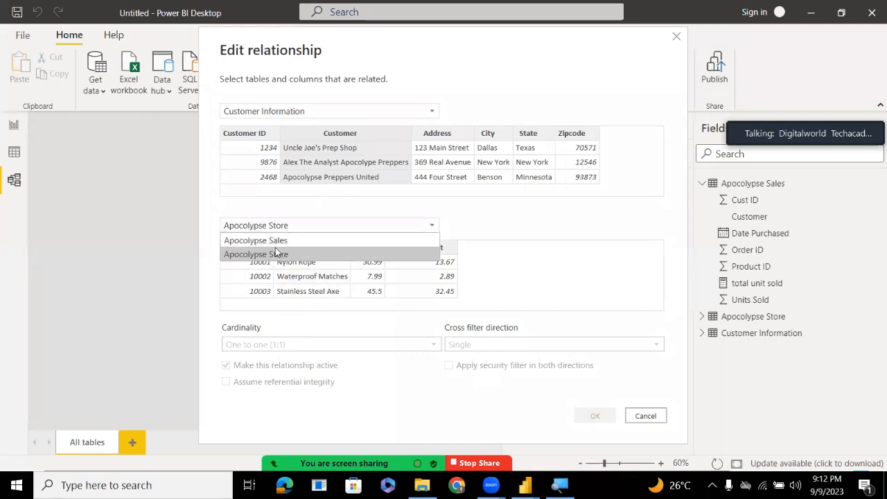
click(274, 243)
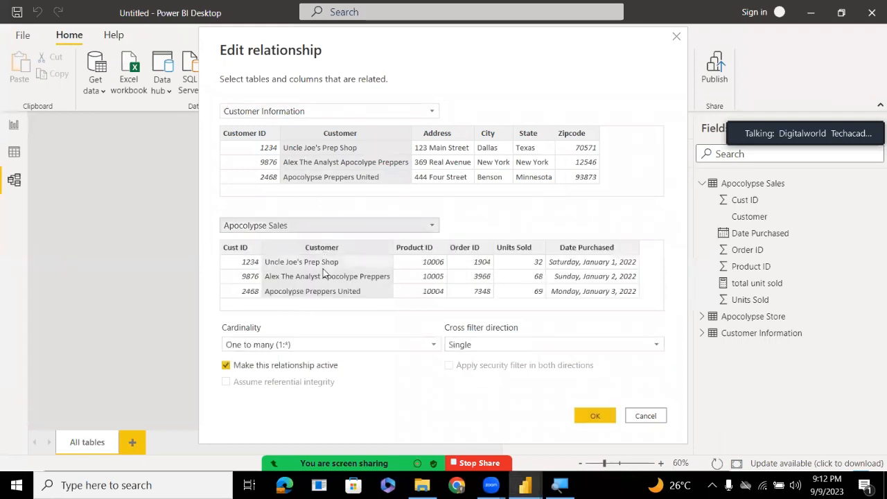
Try a Many to many (*:*) cardinality for the Customer relationship and move the dialog up to read its full message
click(275, 344)
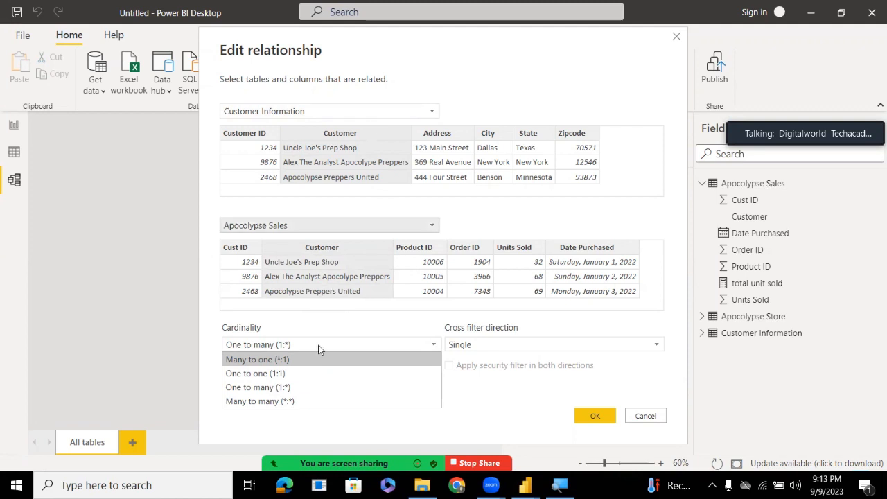
click(296, 401)
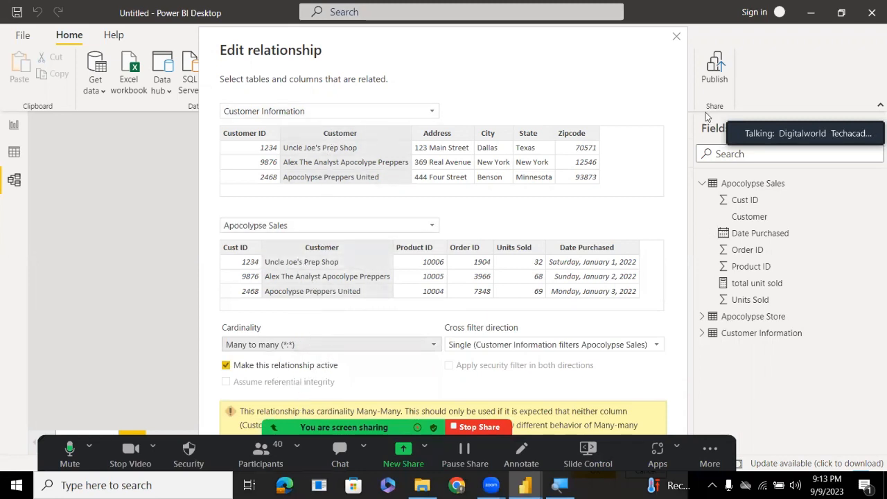
drag(547, 56, 554, 2)
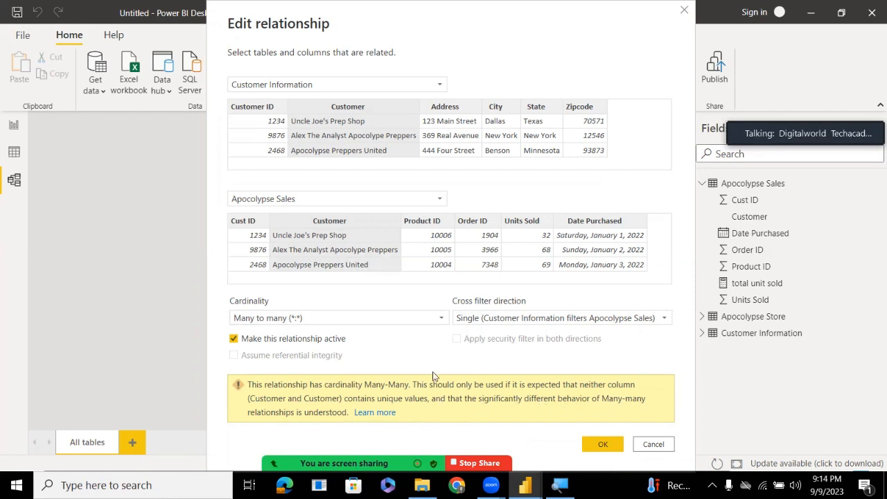
Try Apocolypse Sales as the first table of the relationship again, and discard all changes to the relationship
click(339, 318)
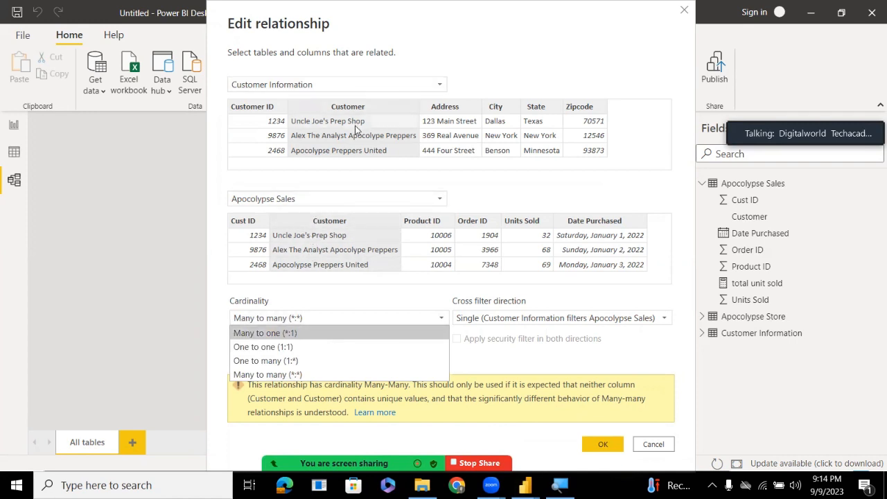
click(339, 200)
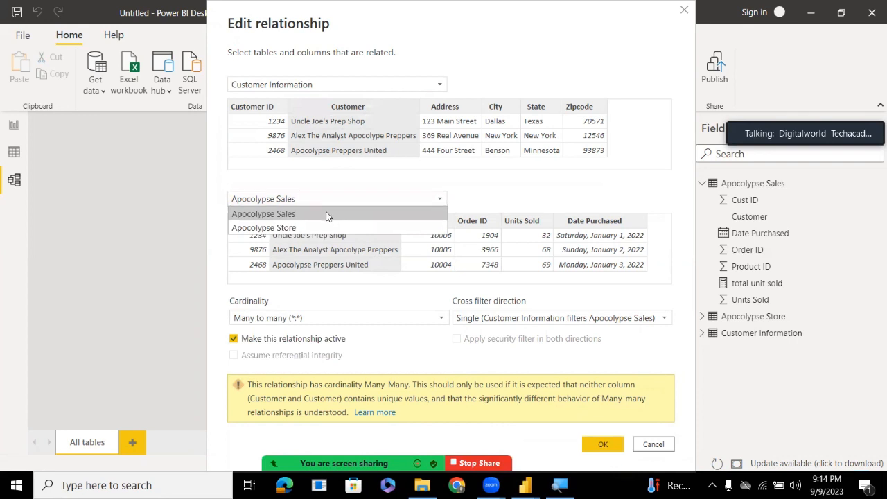
click(319, 88)
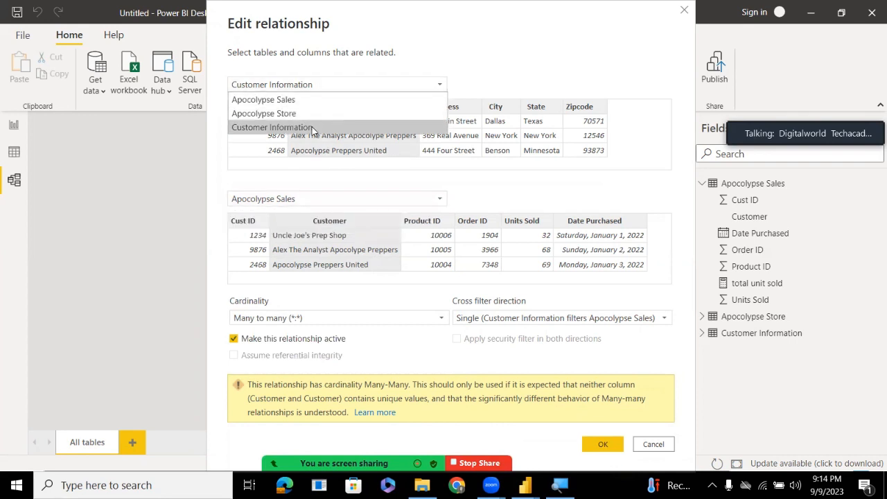
click(305, 107)
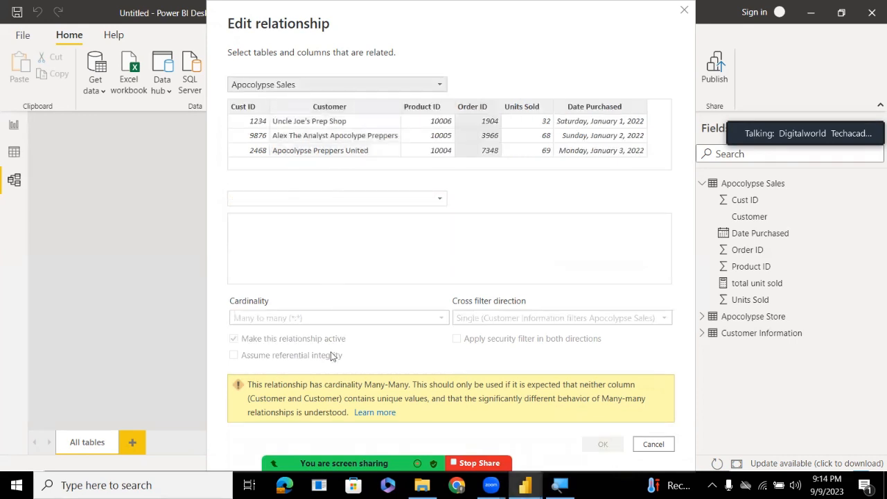
click(366, 200)
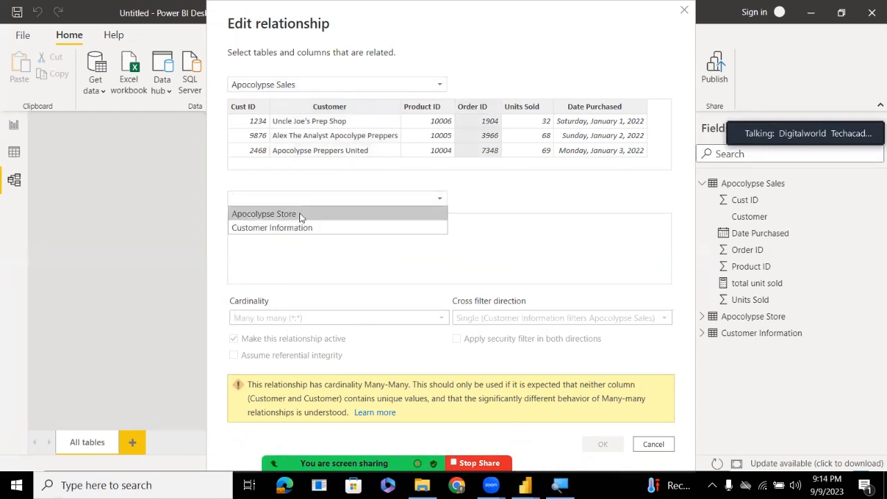
click(311, 249)
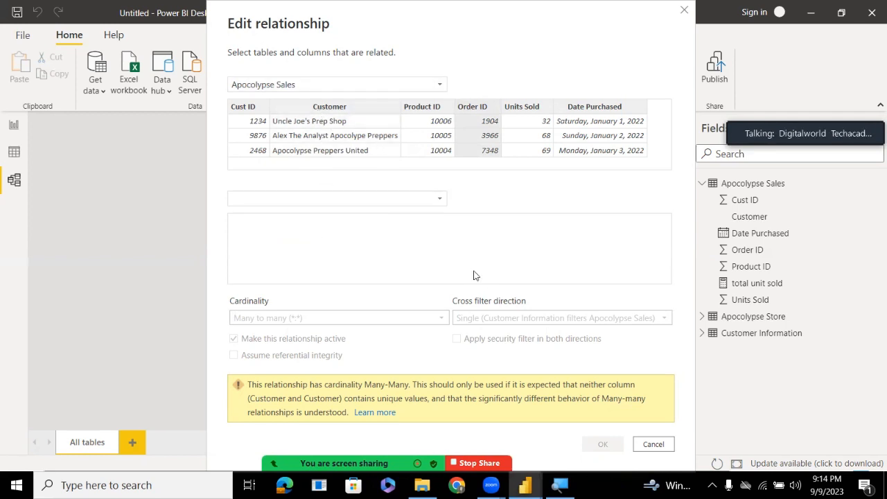
click(682, 11)
double_click(351, 285)
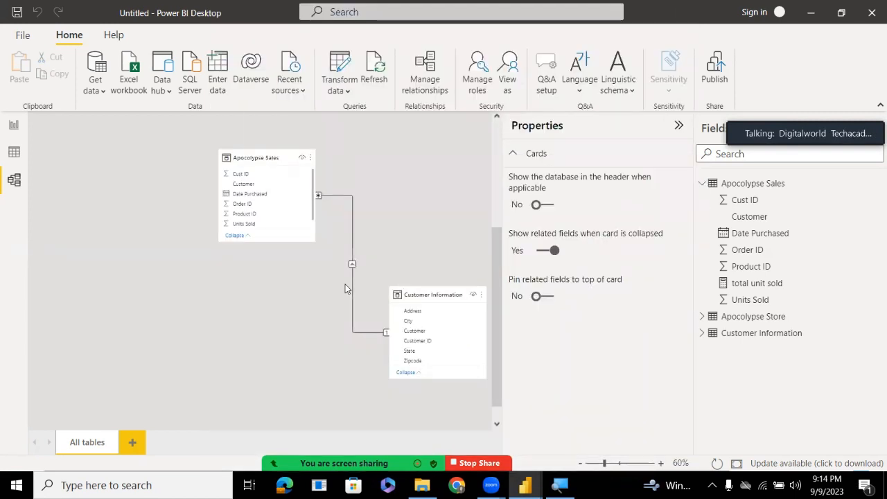
Switch to the report view and select the table visual showing total unit sold by Customer
click(17, 138)
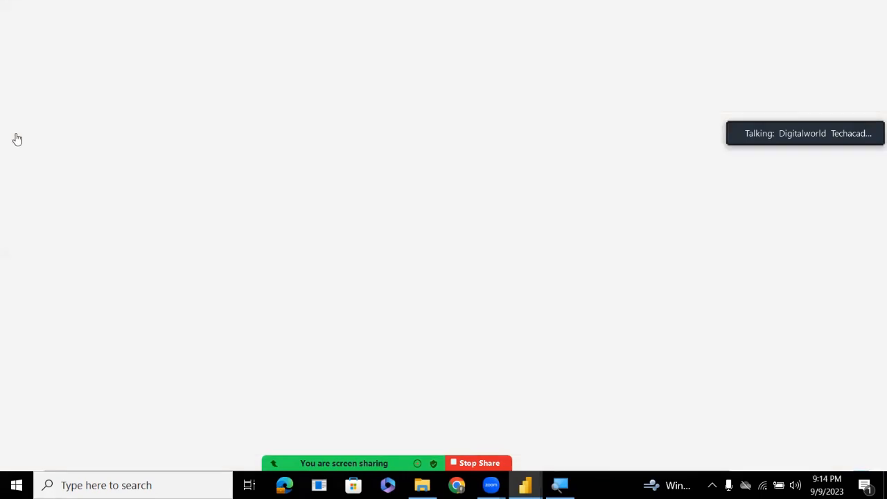
click(13, 125)
click(175, 206)
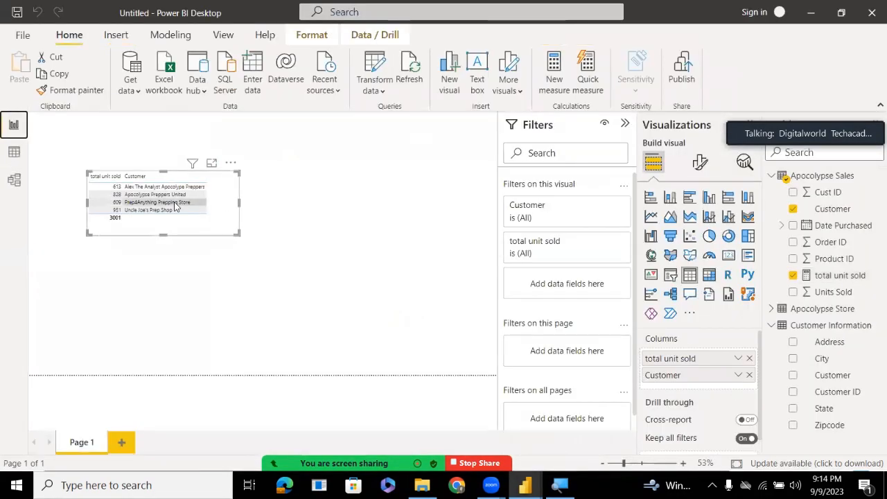
Replace the table visual's Customer column with the Customer field from the Customer Information table
click(749, 374)
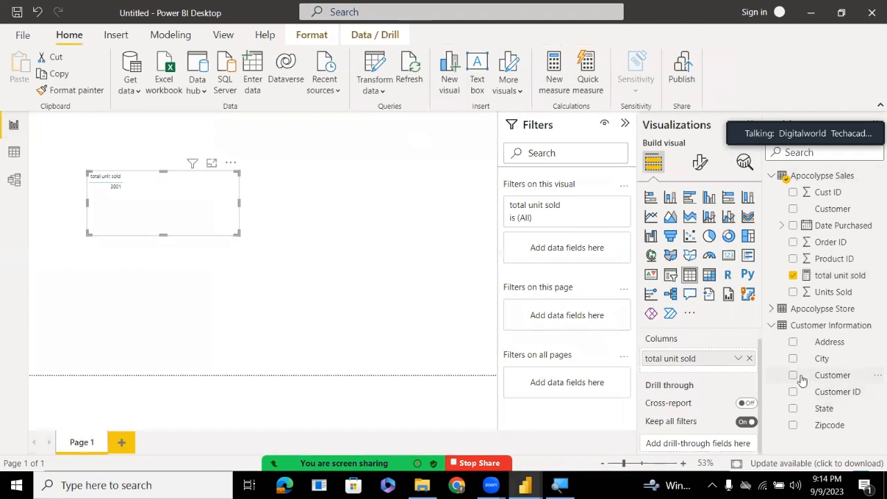
drag(804, 378, 696, 373)
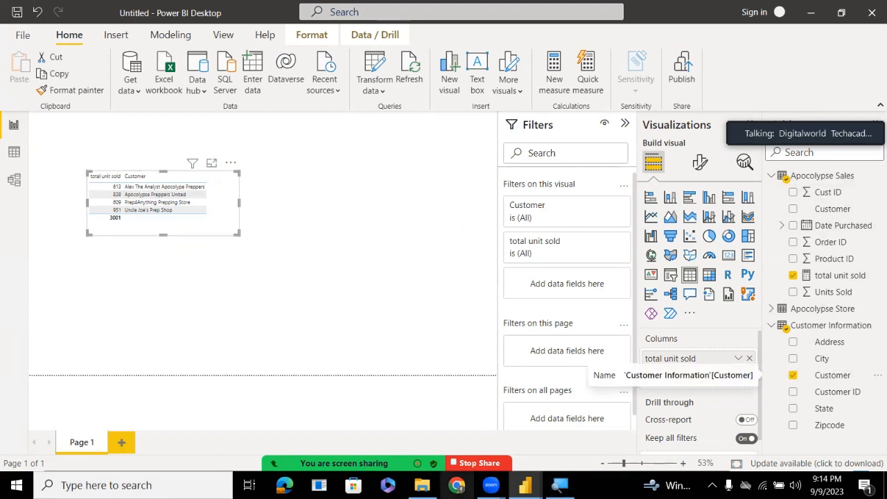
Check the Zoom meeting's participant list and read the attendees' chat messages, closing the chat window
mouse_move(490, 485)
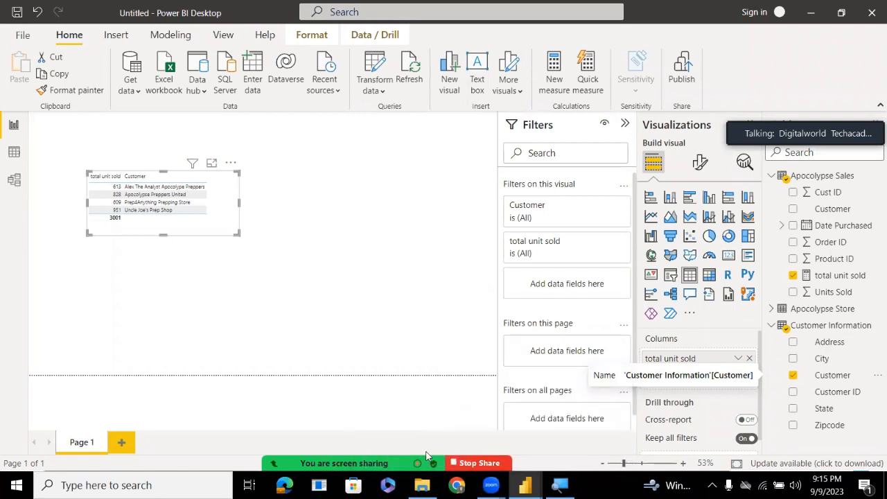
mouse_move(426, 450)
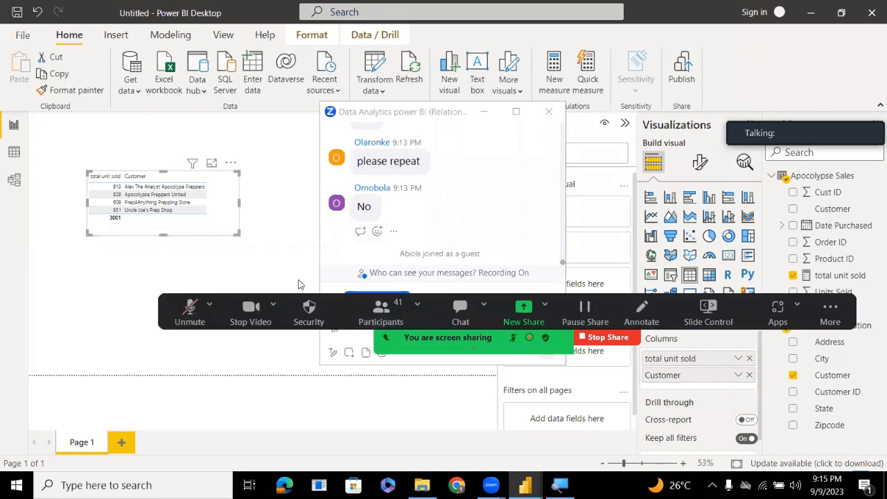
key(alt+u)
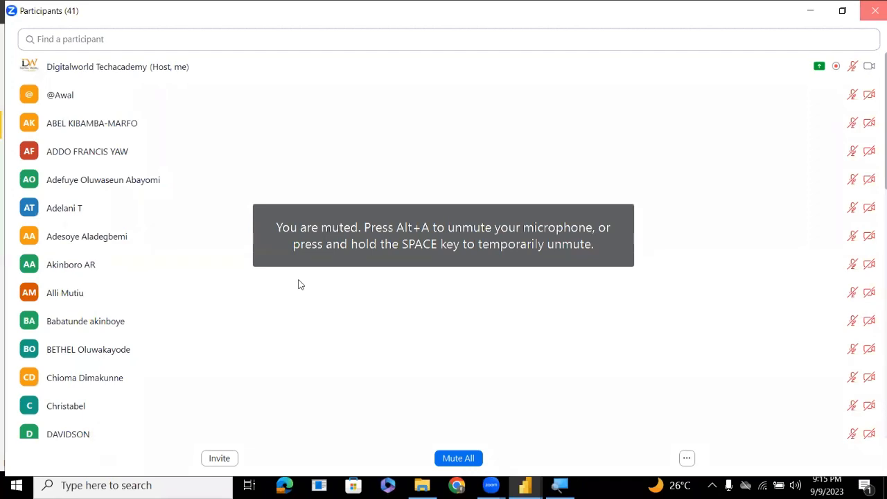
key(alt+u)
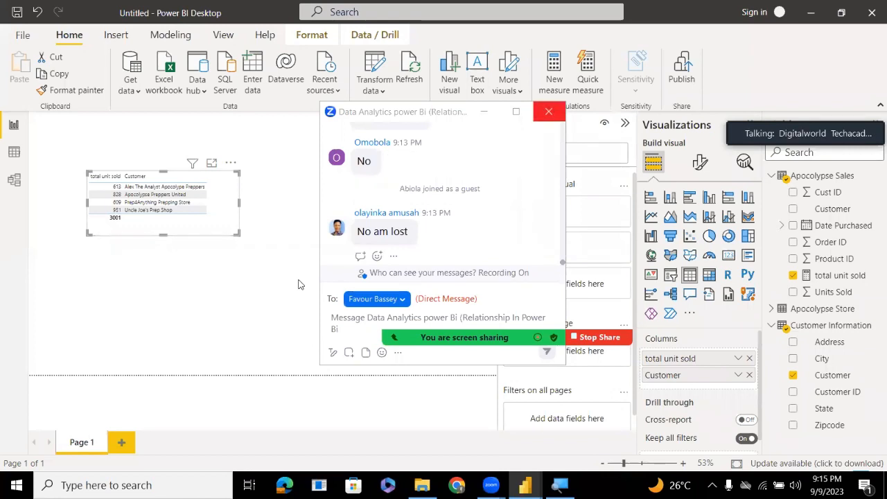
click(548, 110)
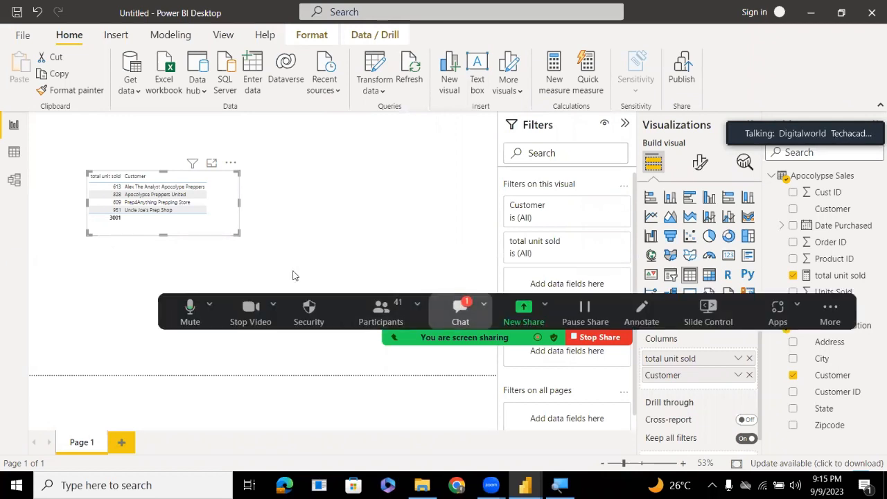
click(460, 313)
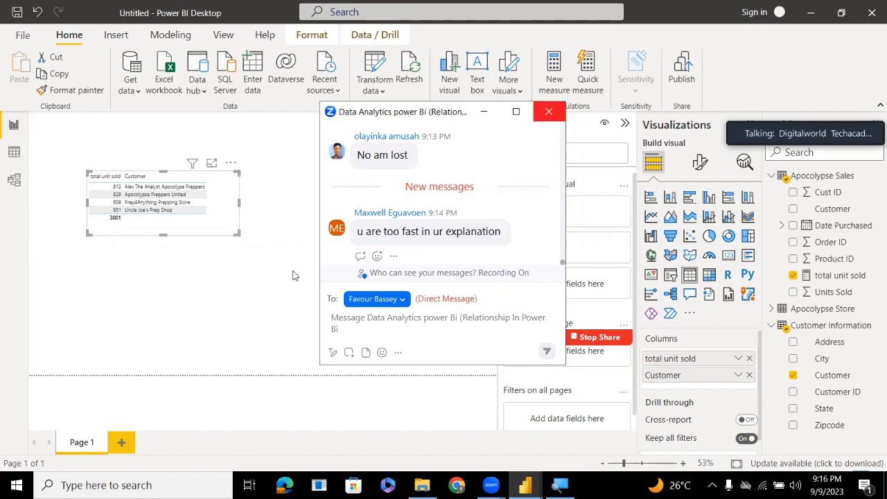
click(548, 111)
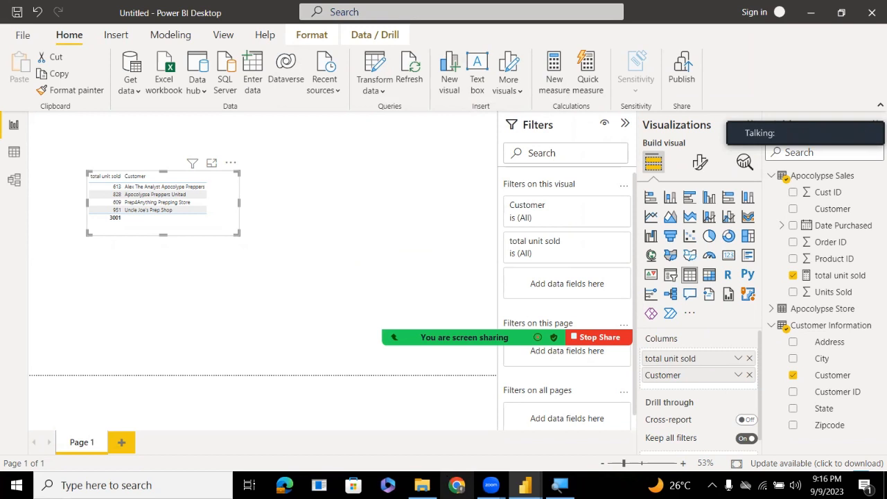
Switch to Chrome, open chat.openai.com in a maximized window and dismiss the meeting chat pop-up
click(456, 485)
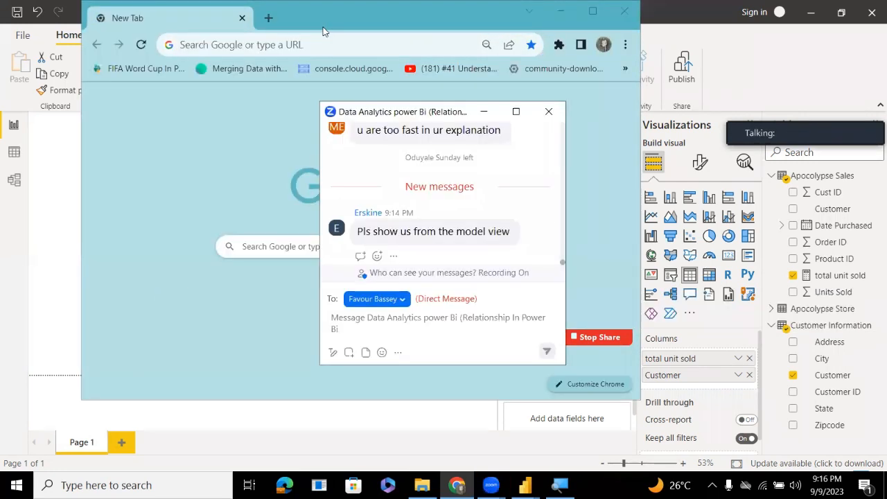
click(323, 31)
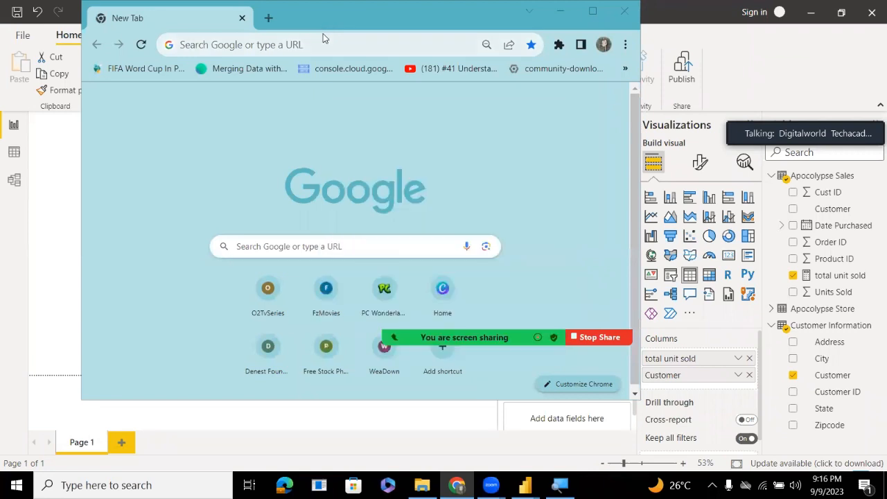
click(321, 44)
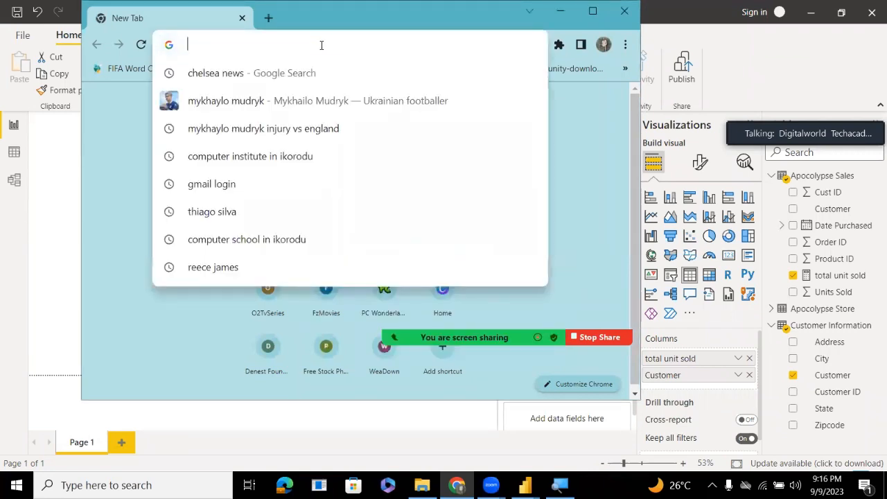
text(chat.openai.com)
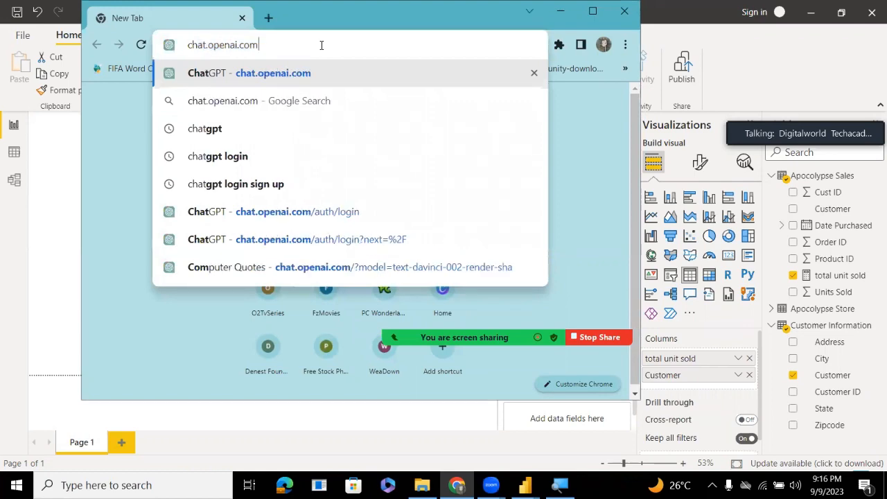
key(Return)
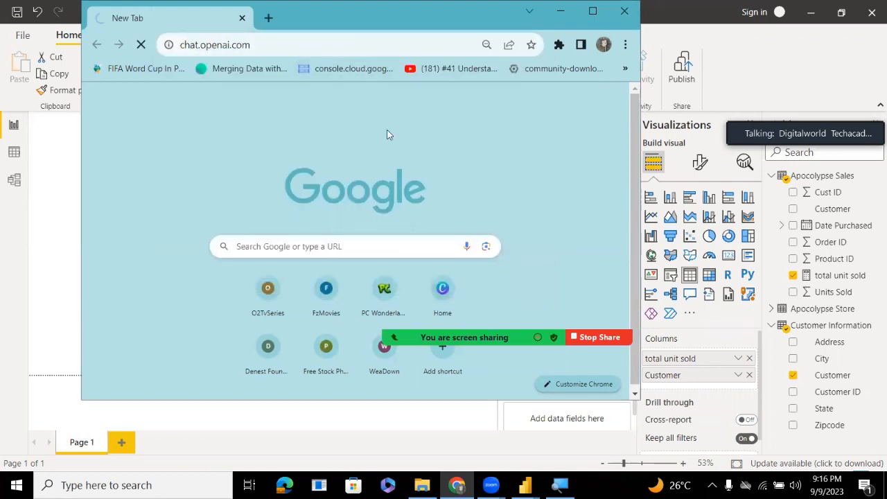
click(592, 11)
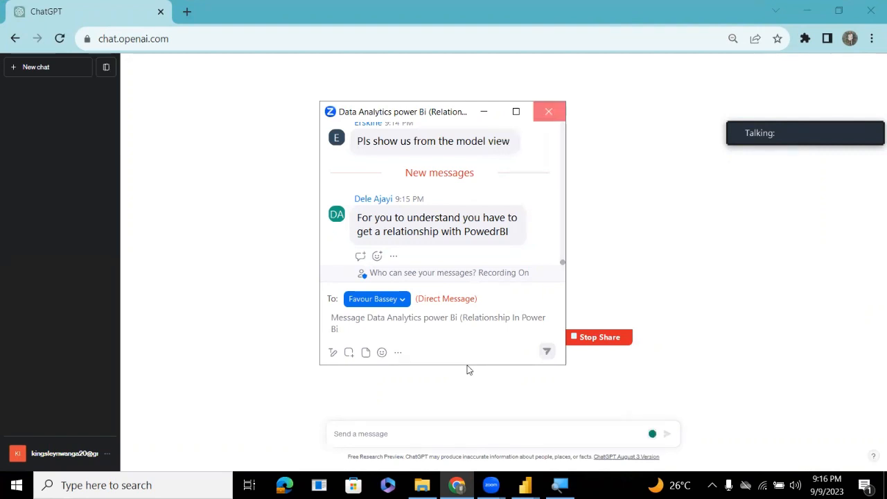
click(549, 111)
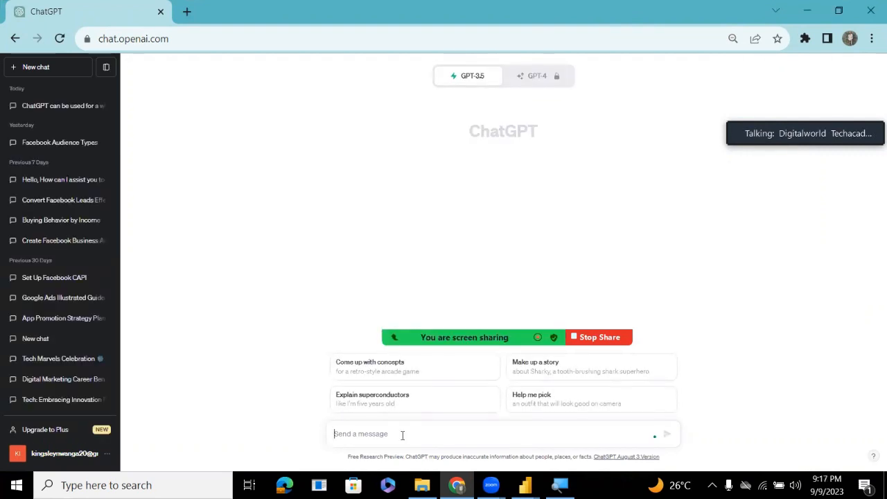
Ask ChatGPT about "power bi relationship" and stop the response while it is being generated
text(power bi)
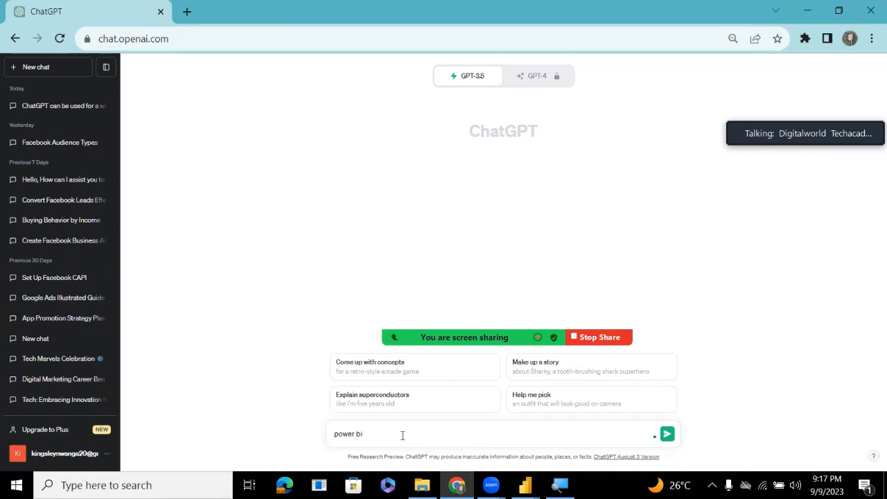
text( rela)
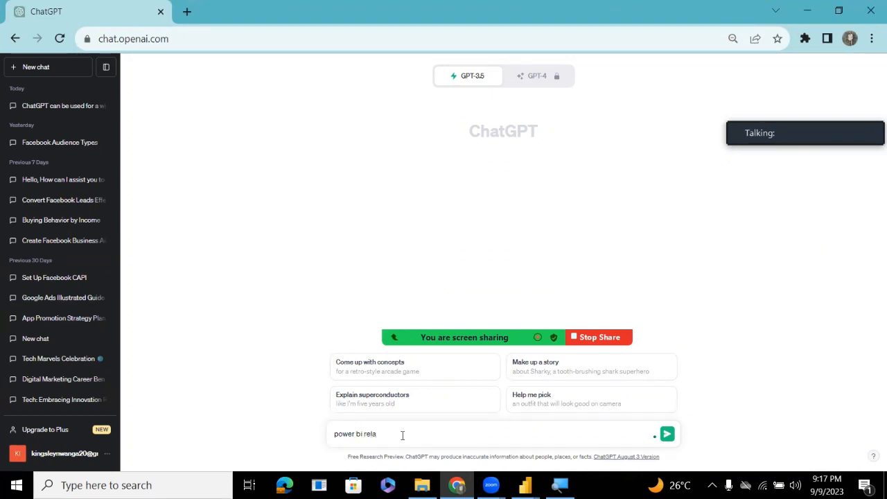
text(tionship)
key(Return)
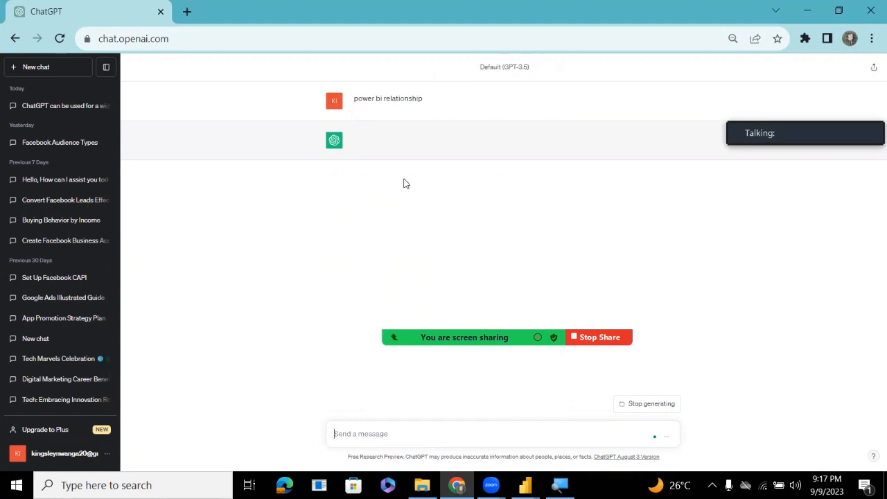
click(630, 403)
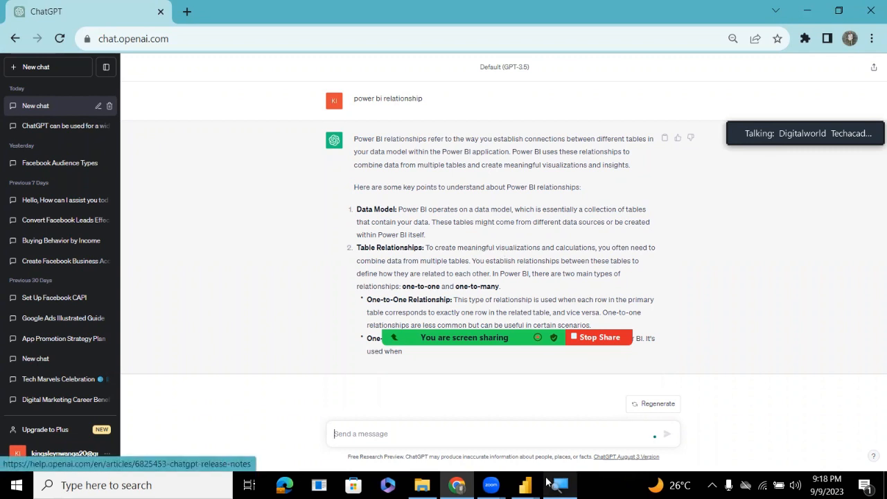
Switch back to Power BI Desktop and delete the relationship between Apocolypse Sales and Customer Information in the model view
click(526, 485)
click(588, 432)
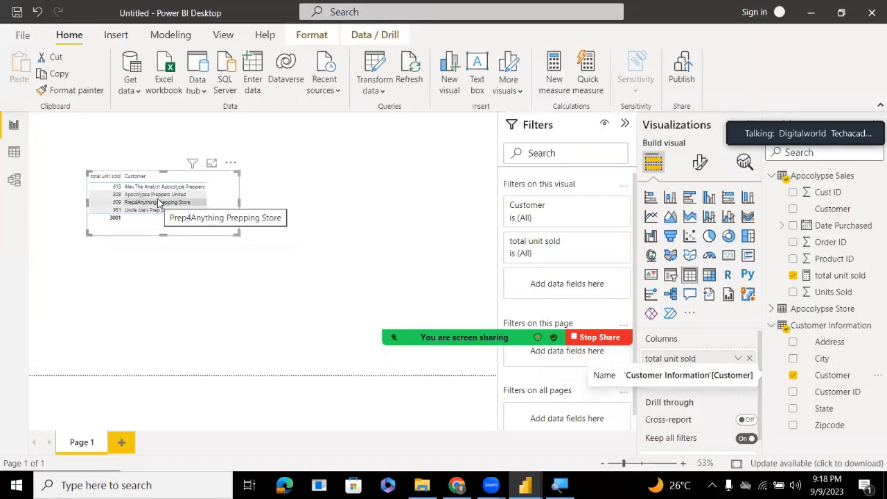
click(14, 151)
click(25, 186)
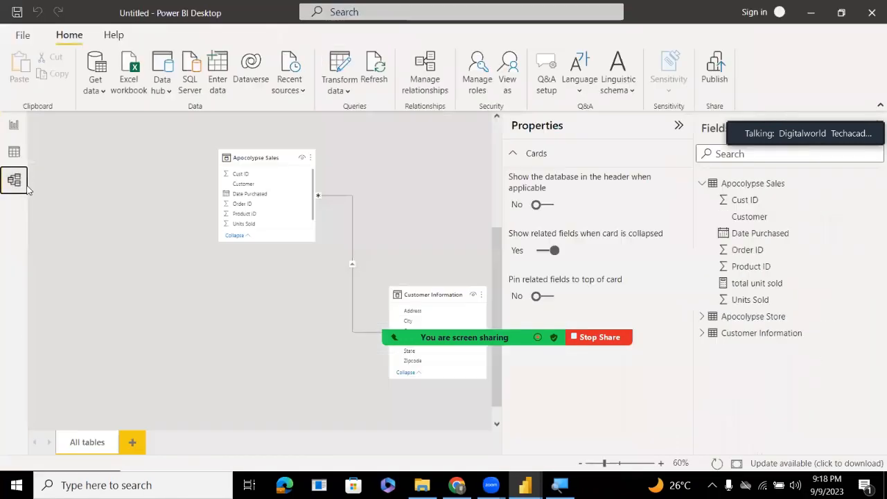
right_click(351, 263)
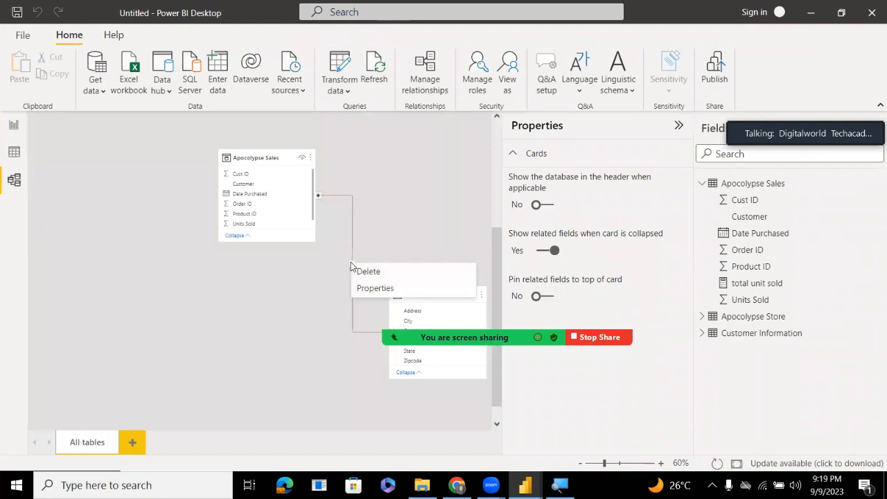
click(361, 271)
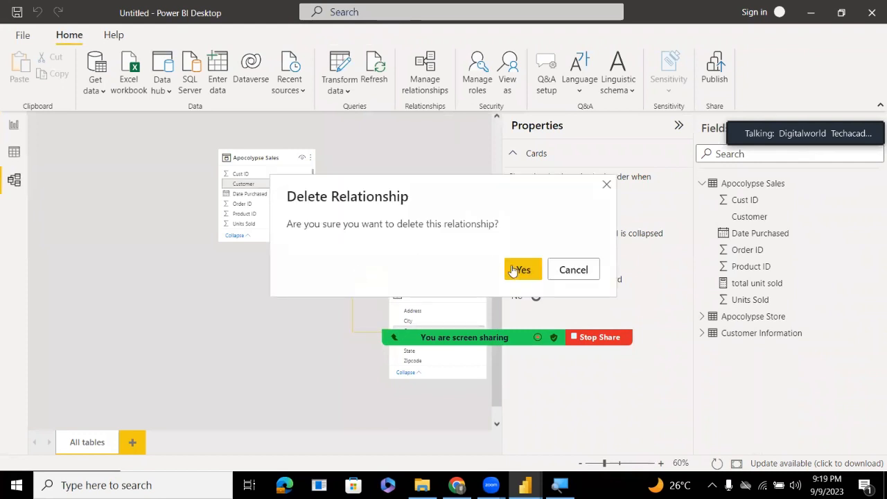
click(518, 270)
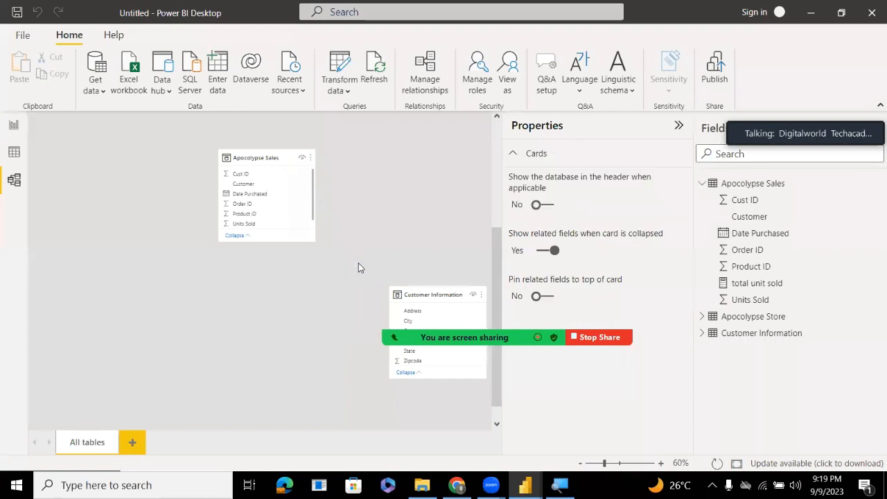
In the report view, remove the Customer column from the table visual and try to add Customer Information's Customer field again
click(13, 124)
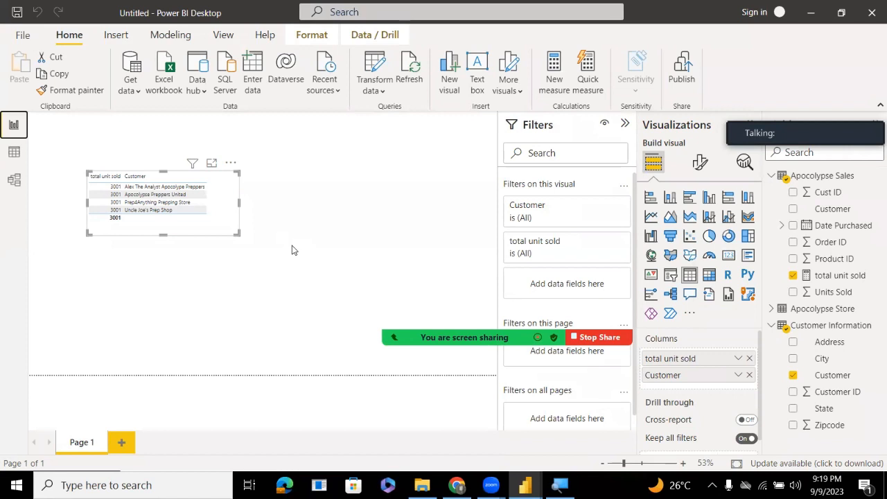
click(292, 250)
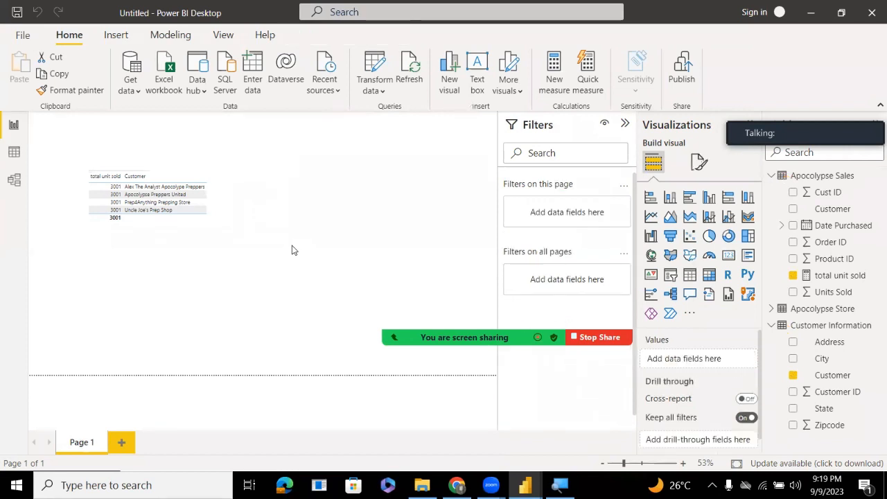
click(192, 197)
click(211, 223)
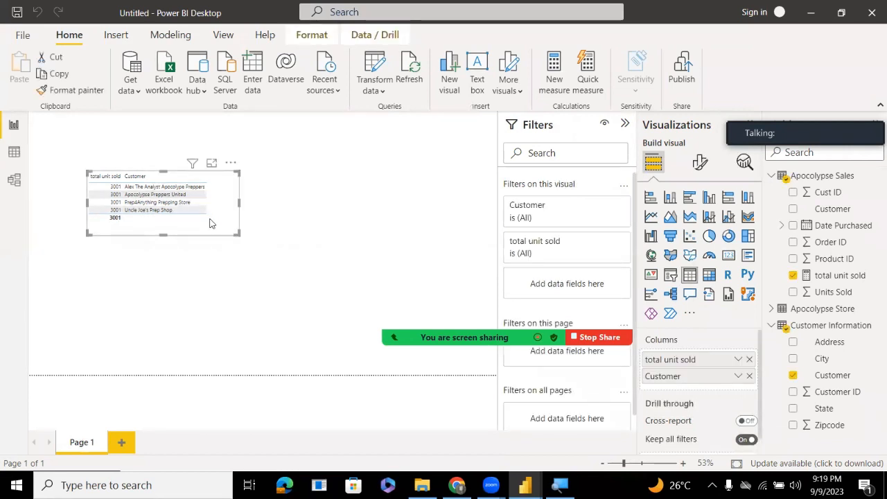
click(749, 376)
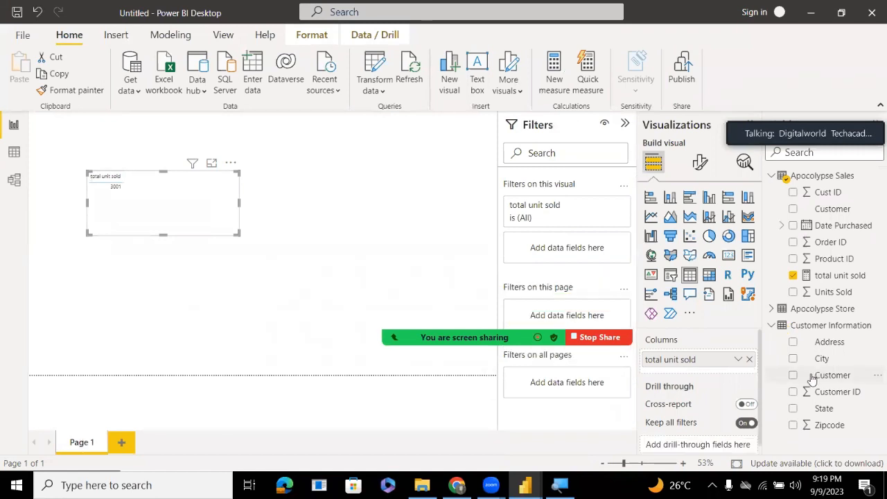
drag(797, 375, 698, 368)
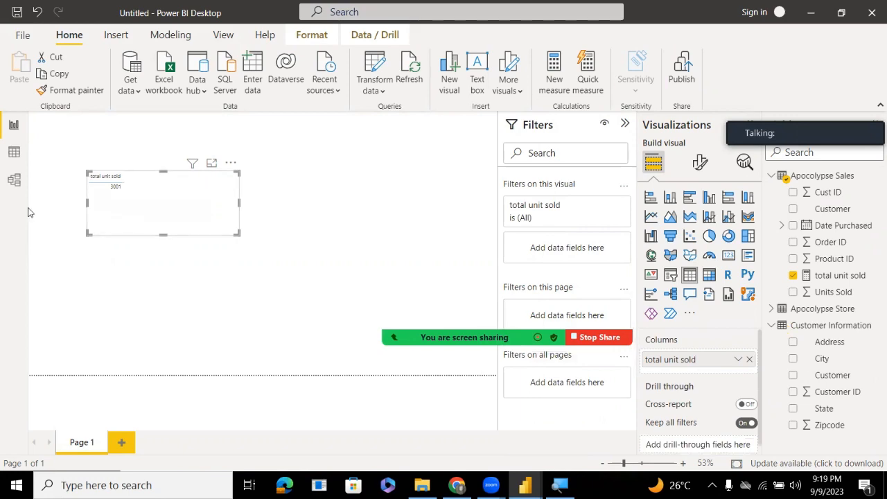
Check the unlinked tables in the model view, and add State from Customer Information to the report's table visual
click(23, 183)
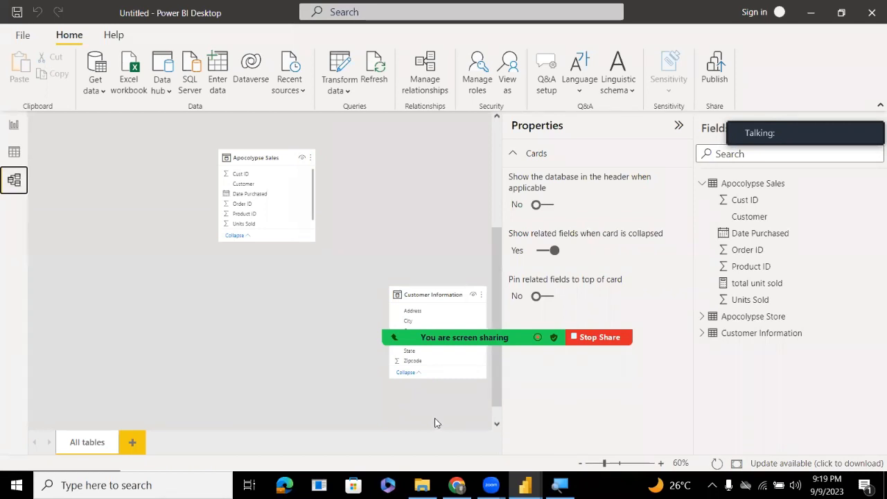
click(14, 126)
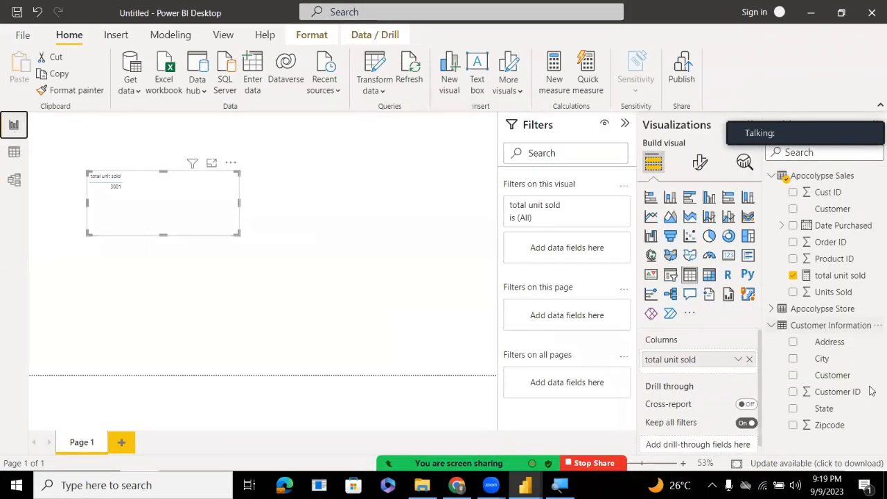
drag(822, 410, 683, 372)
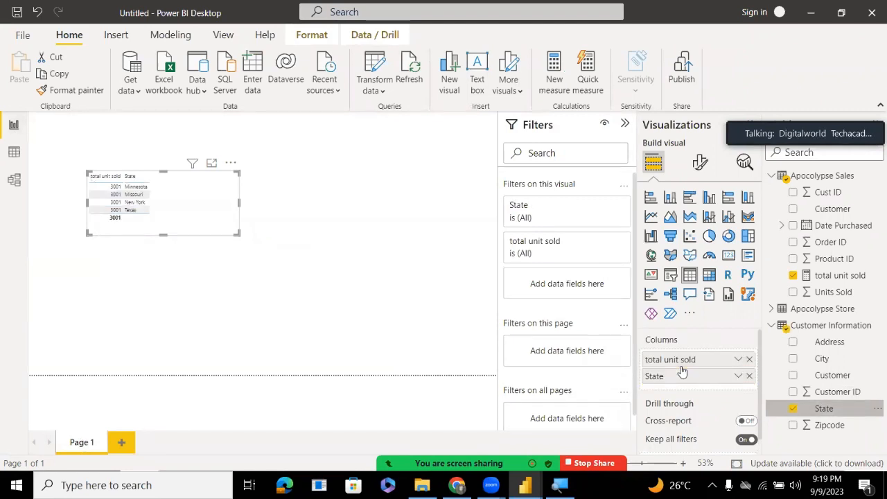
click(793, 408)
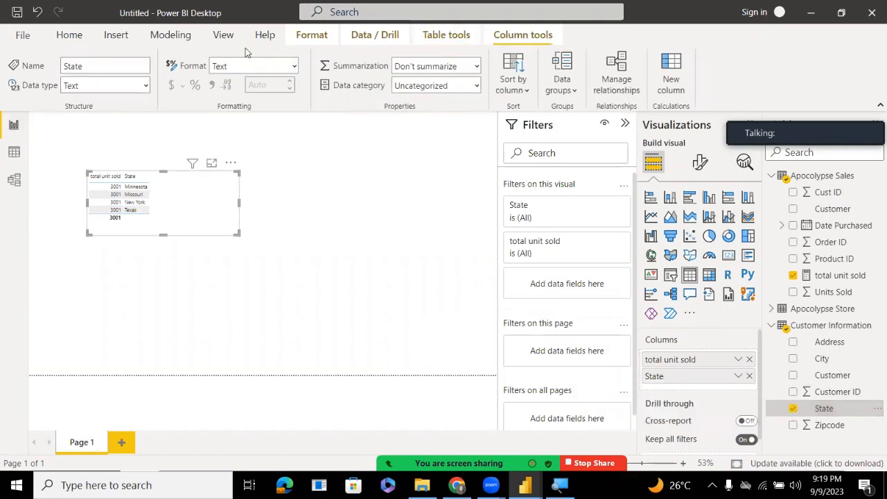
click(76, 36)
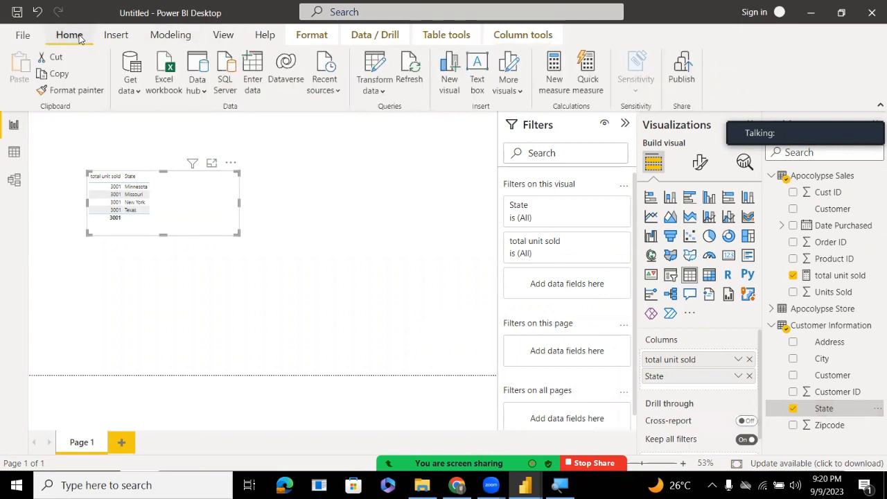
Remove State from the table visual, and refresh the data in both the report view and the model view
click(418, 61)
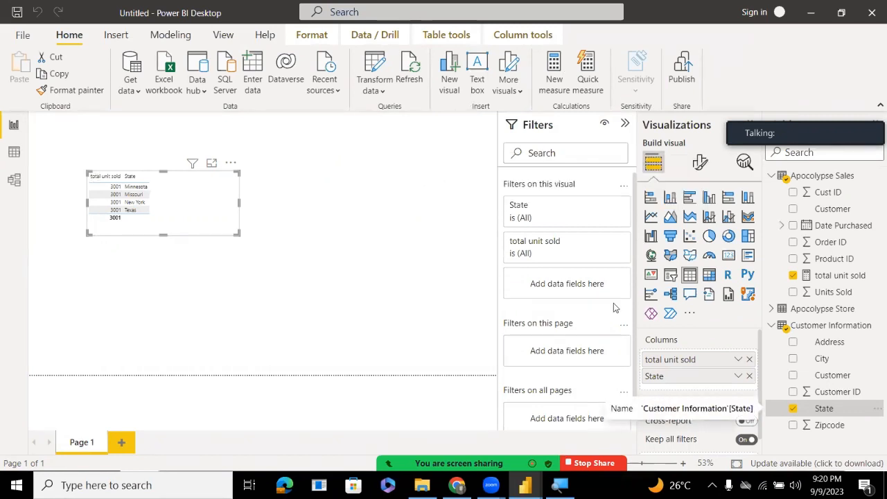
click(793, 409)
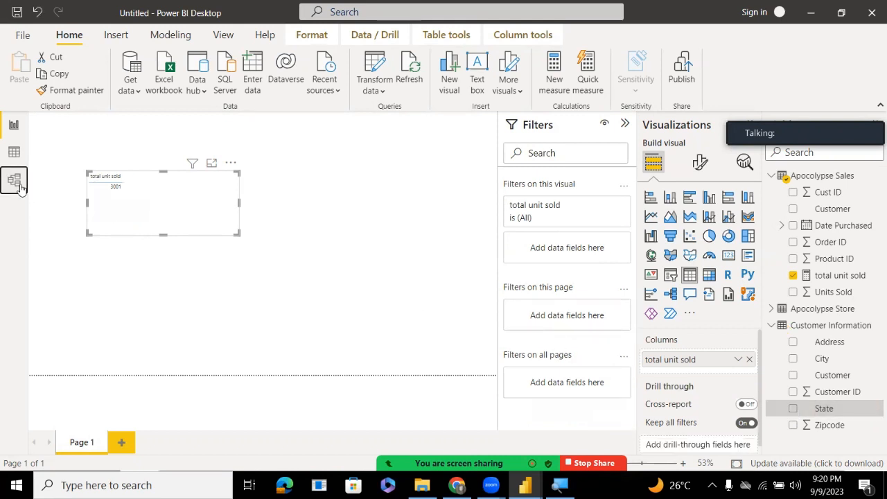
click(15, 182)
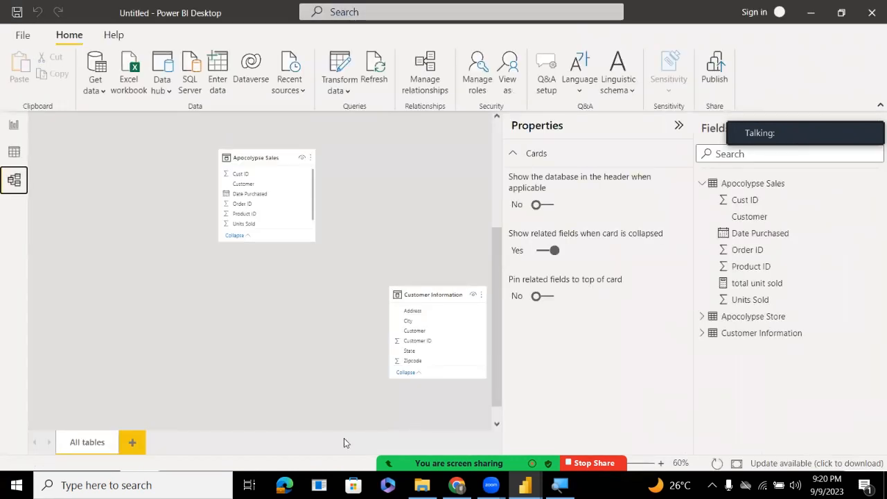
drag(494, 368, 497, 255)
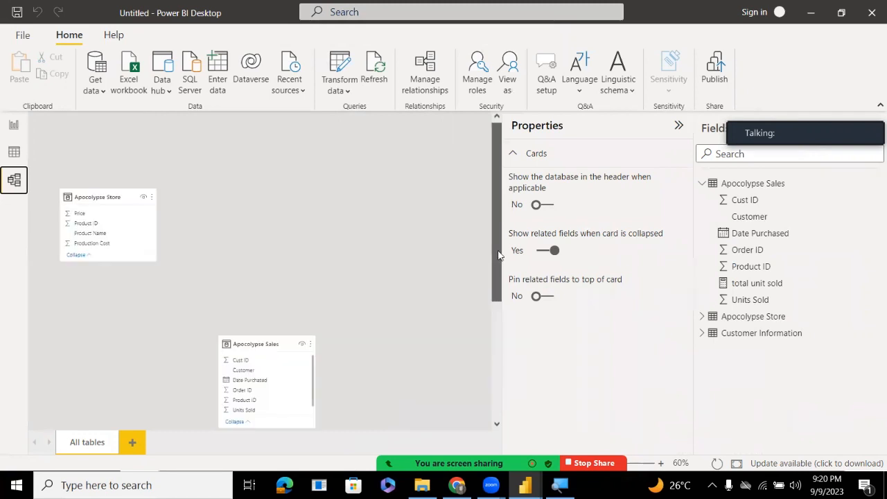
click(363, 78)
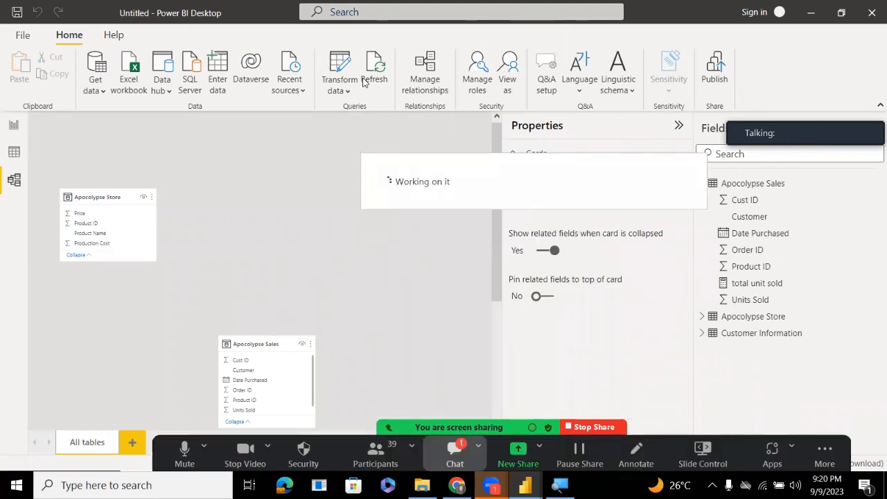
Check the meeting chat, and add Customer Information's State field to the report's table visual beside total unit sold again
click(455, 454)
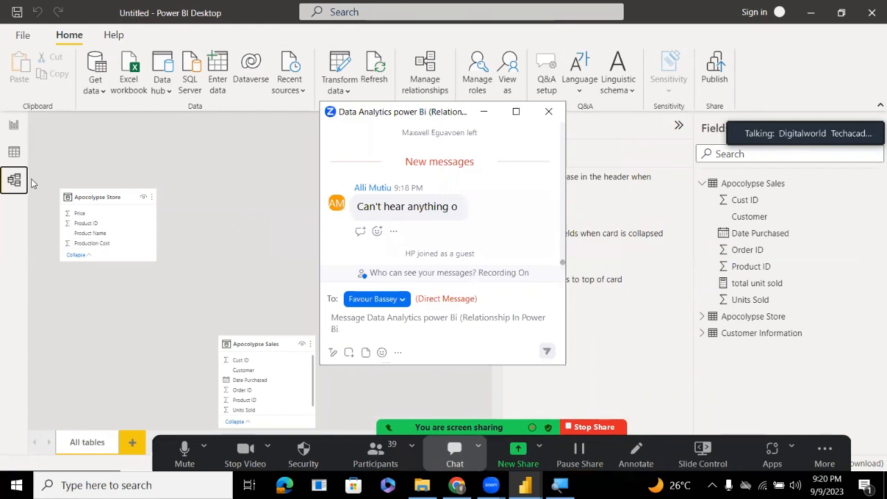
click(14, 125)
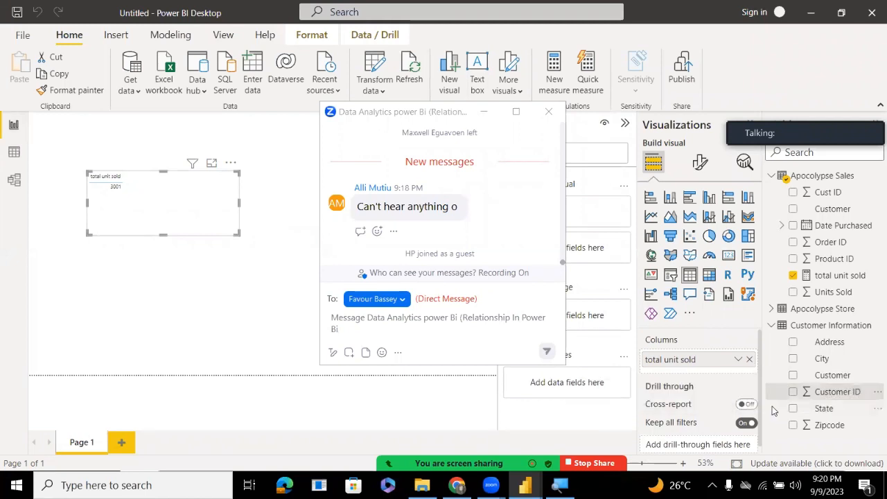
drag(794, 410, 694, 374)
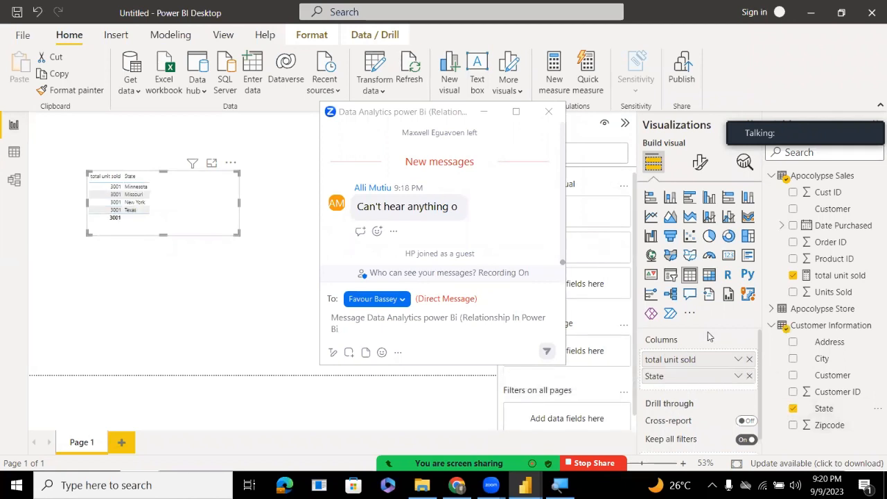
click(548, 112)
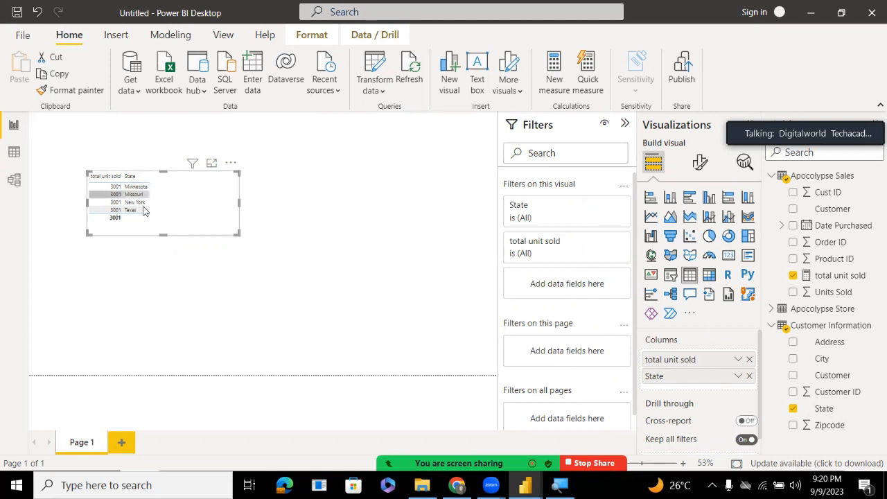
Read the new messages in the Zoom meeting chat and unmute the microphone
key(alt+h)
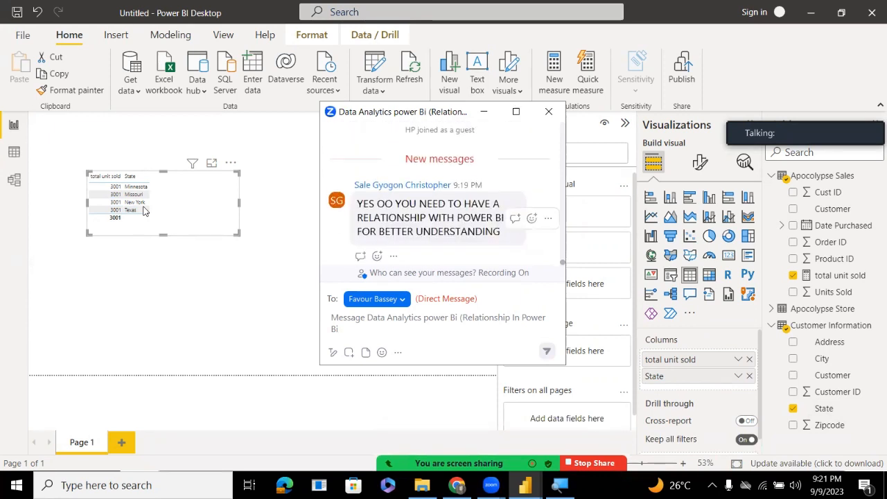
click(549, 112)
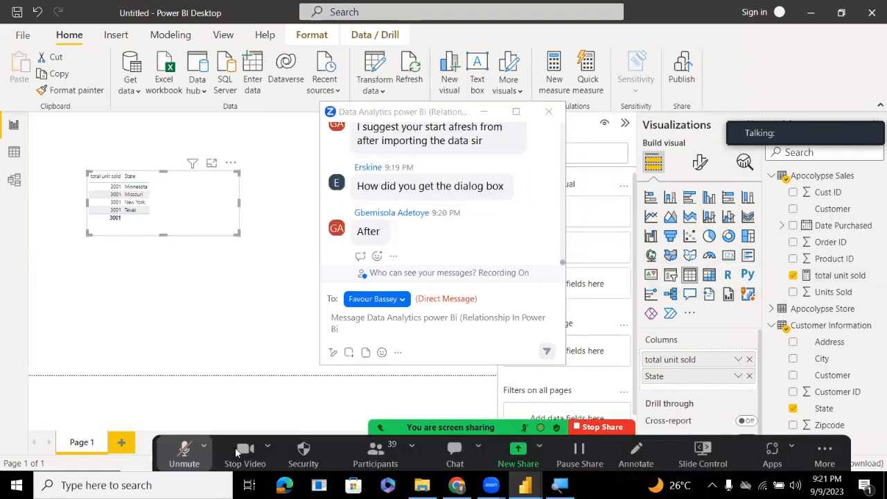
click(183, 454)
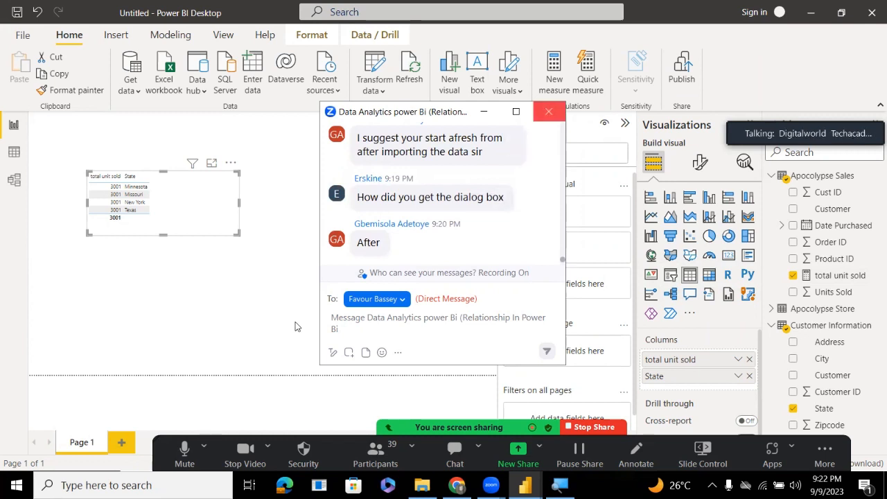
click(549, 113)
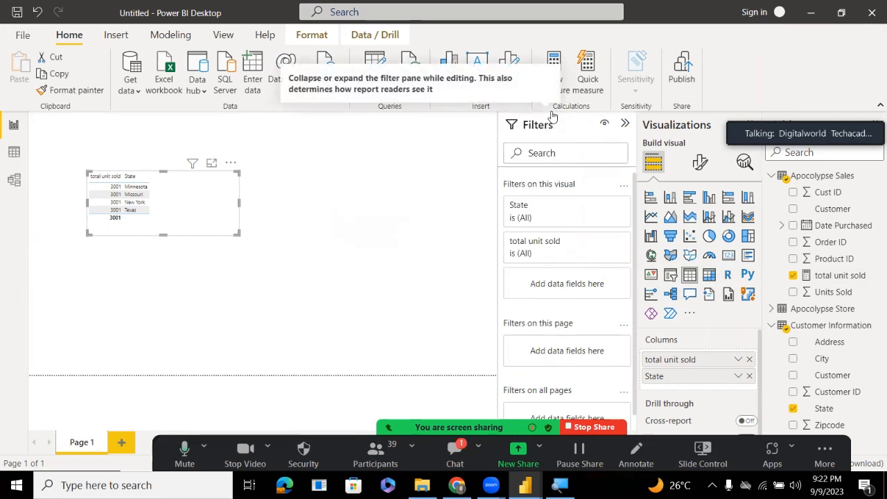
click(431, 202)
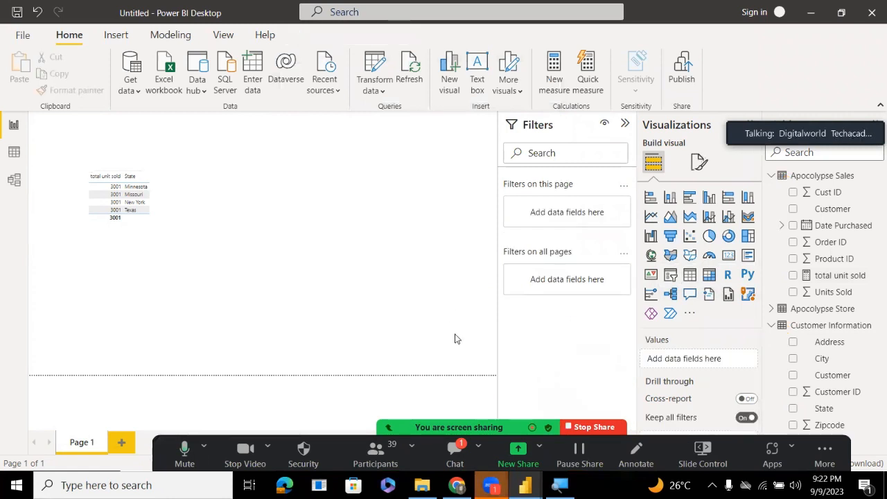
click(454, 454)
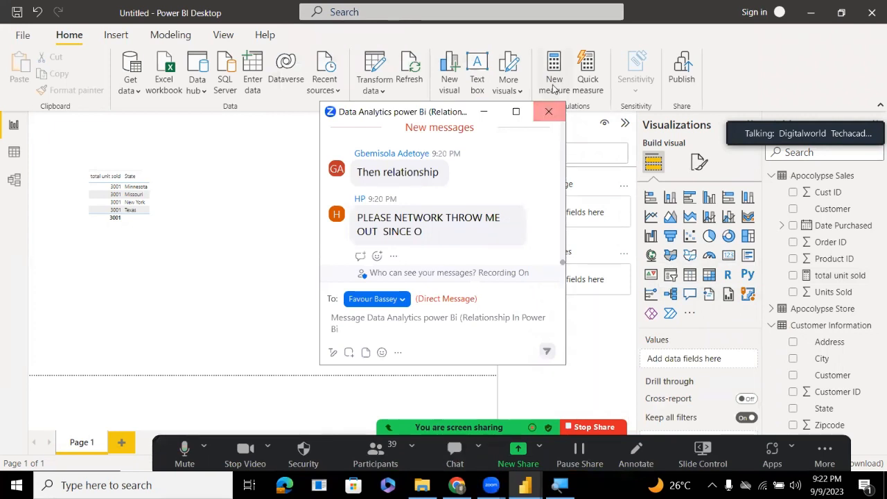
click(549, 112)
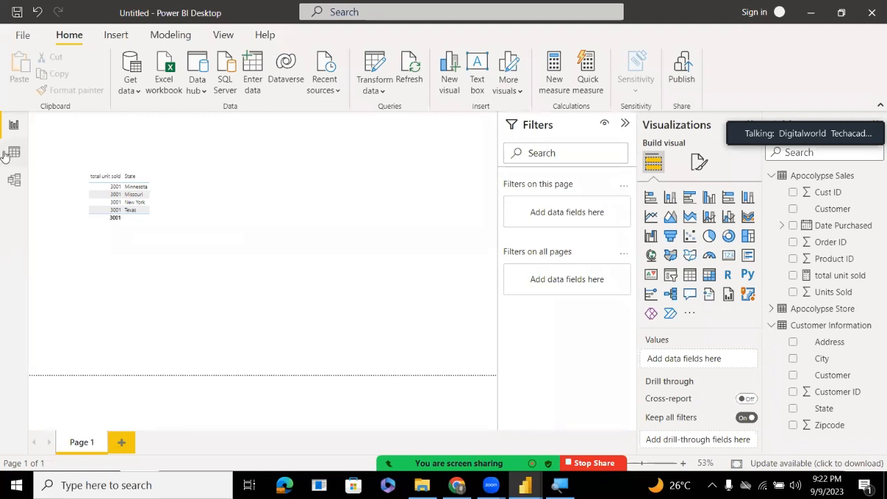
Look over the unlinked tables in the model view and the Apocolypse Sales rows in the data view, and return to the report
click(21, 179)
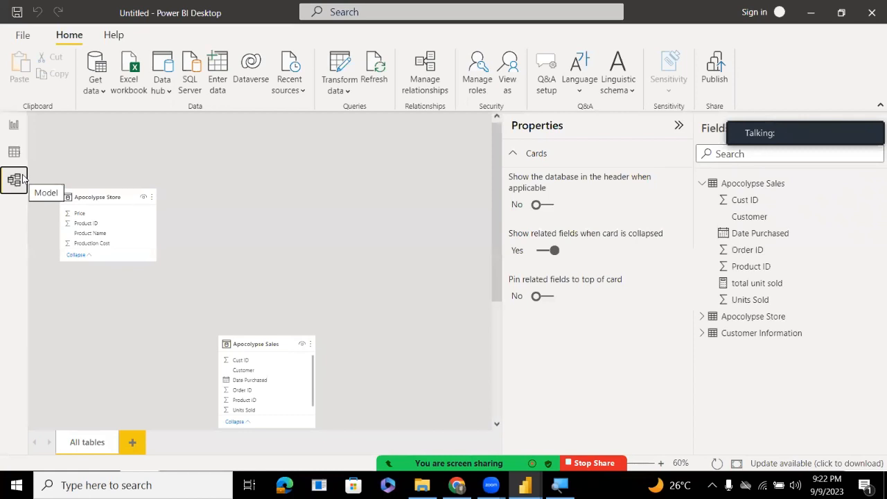
click(14, 152)
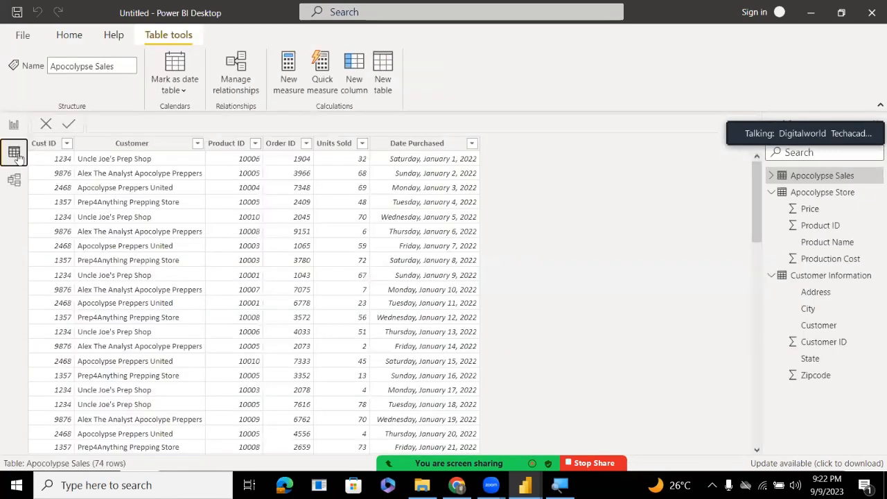
click(14, 132)
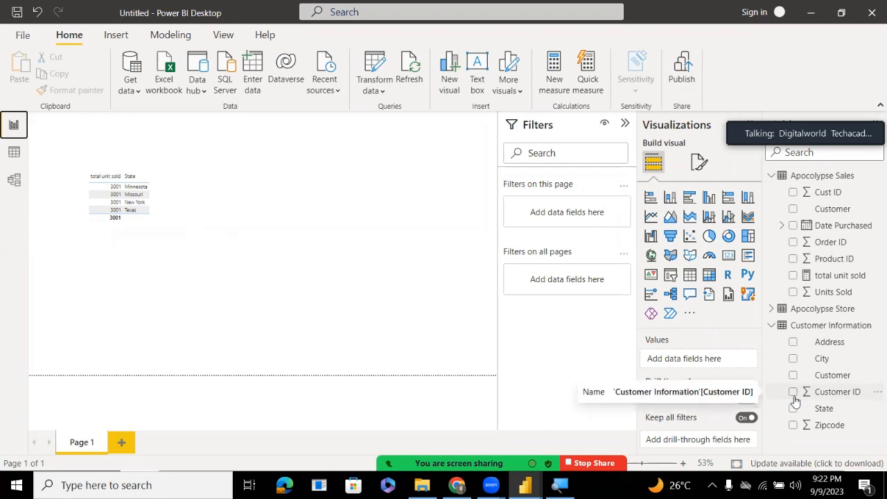
Replace State in the table visual with Customer ID from Customer Information, and swap that for the Customer field
click(158, 205)
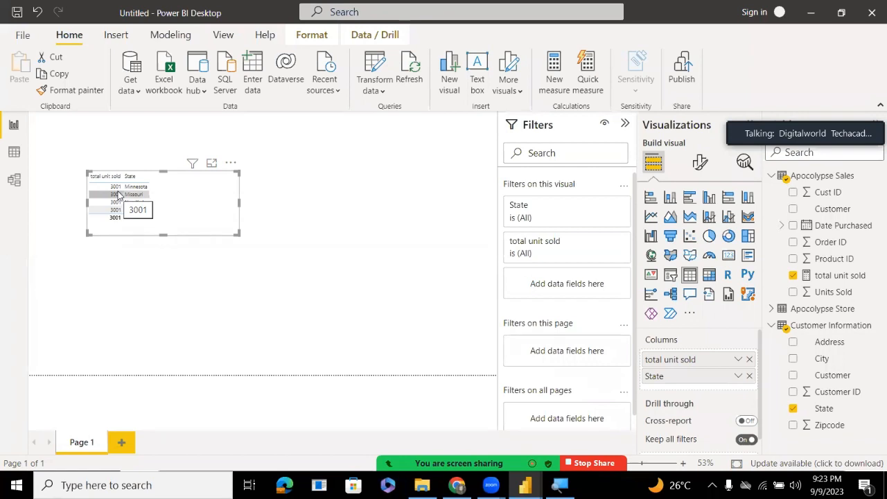
click(794, 409)
drag(797, 391, 691, 375)
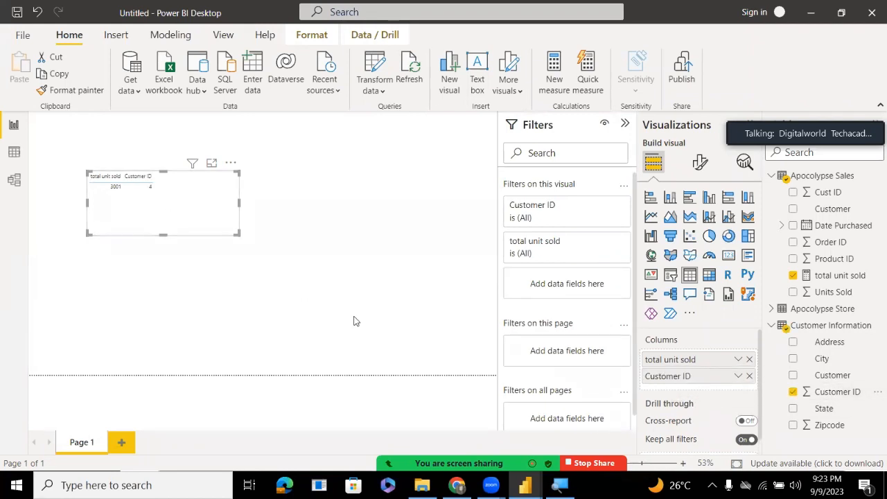
click(750, 375)
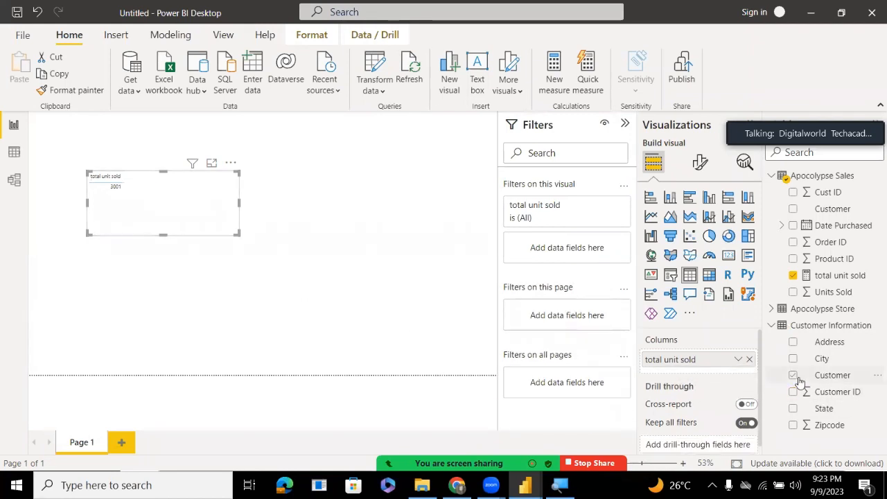
drag(795, 378, 696, 375)
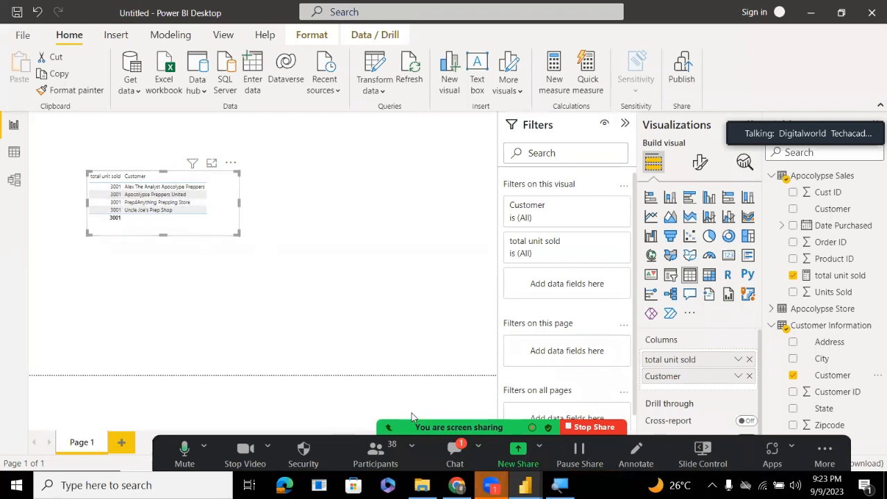
Read the meeting chat question, examine the Units Sold column of Apocolypse Sales in the data view, and return to the report
click(454, 453)
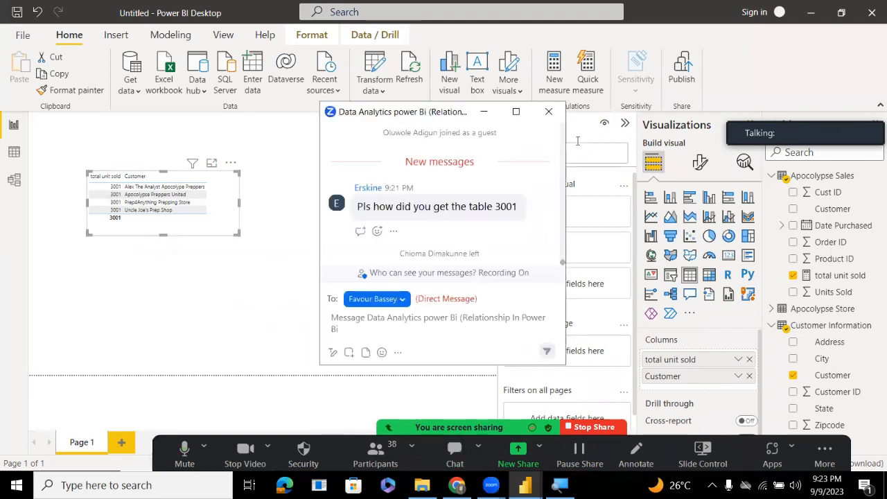
click(549, 112)
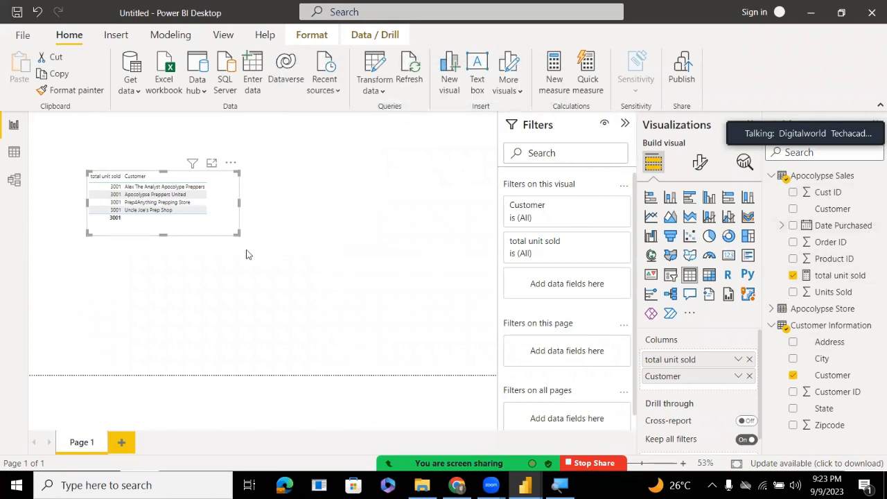
click(16, 169)
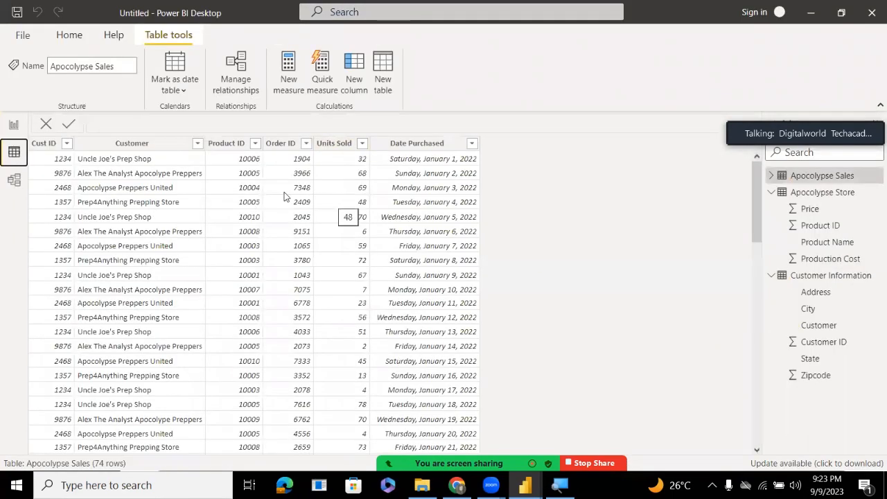
click(17, 136)
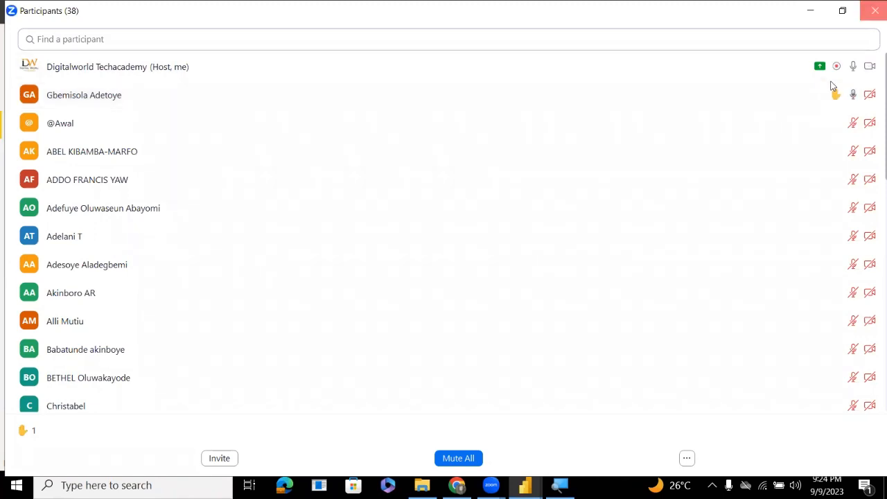
click(875, 10)
click(496, 287)
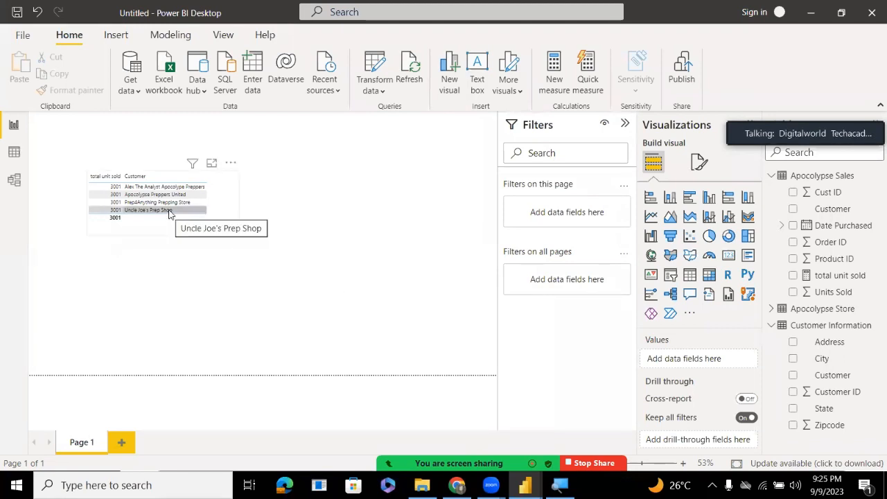
Remove the existing table visual from the report page and insert a new, empty table visual
click(232, 165)
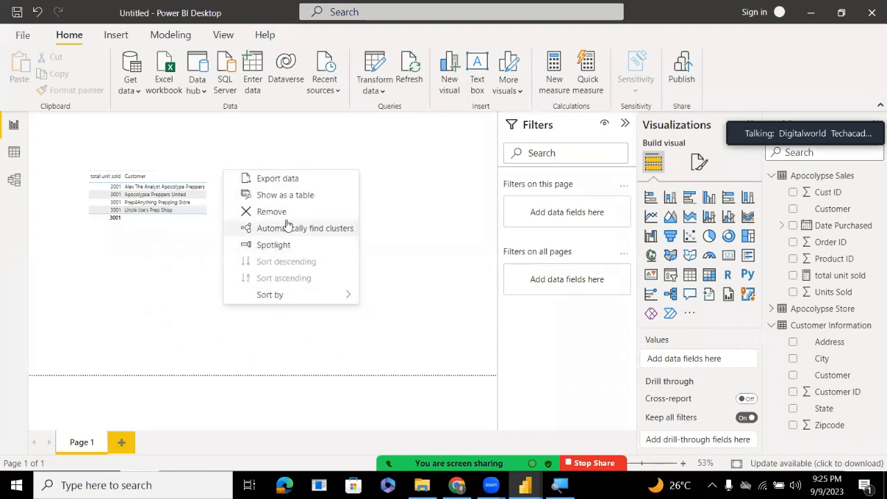
click(272, 212)
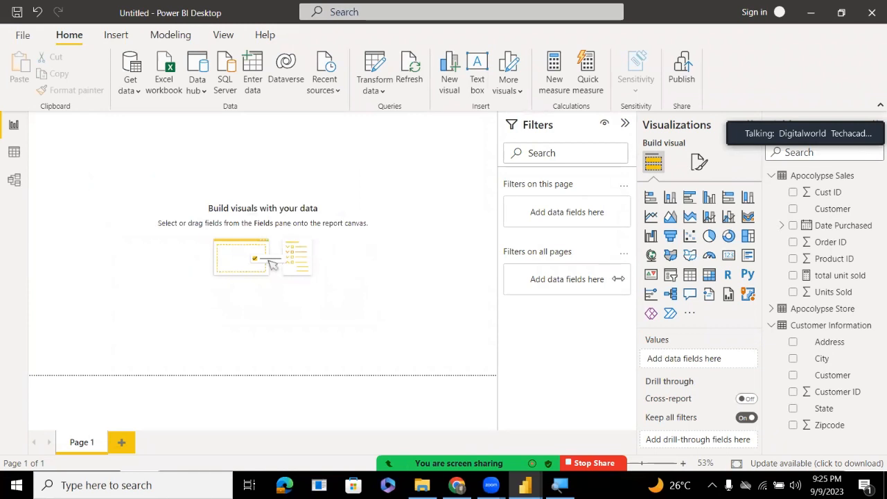
click(690, 276)
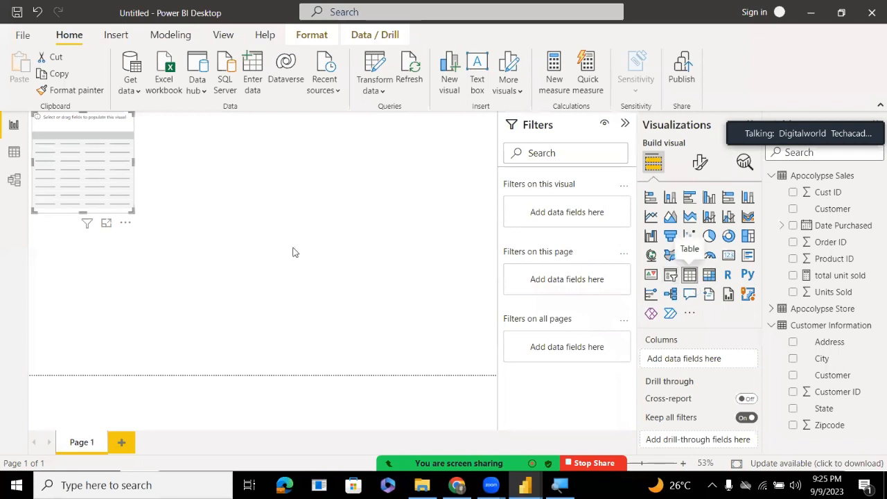
Check the model and data views, and fill the new table visual with total unit sold and Customer Information's Customer field
click(12, 192)
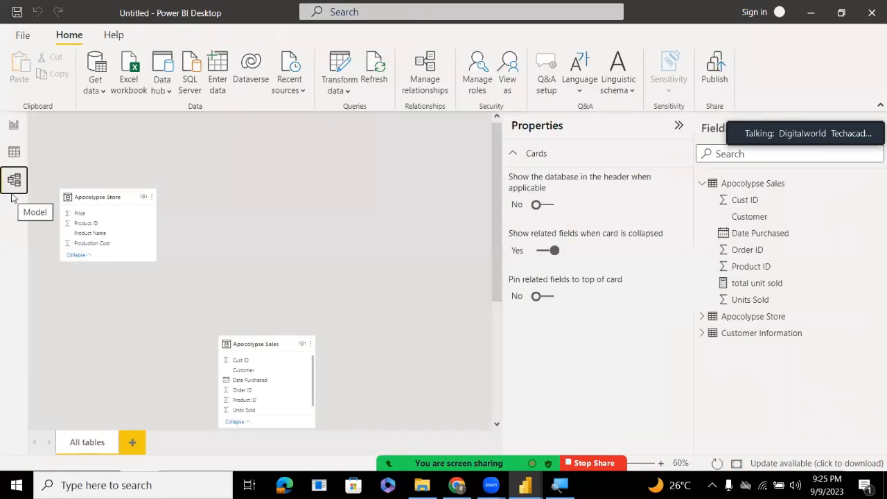
click(13, 153)
click(10, 124)
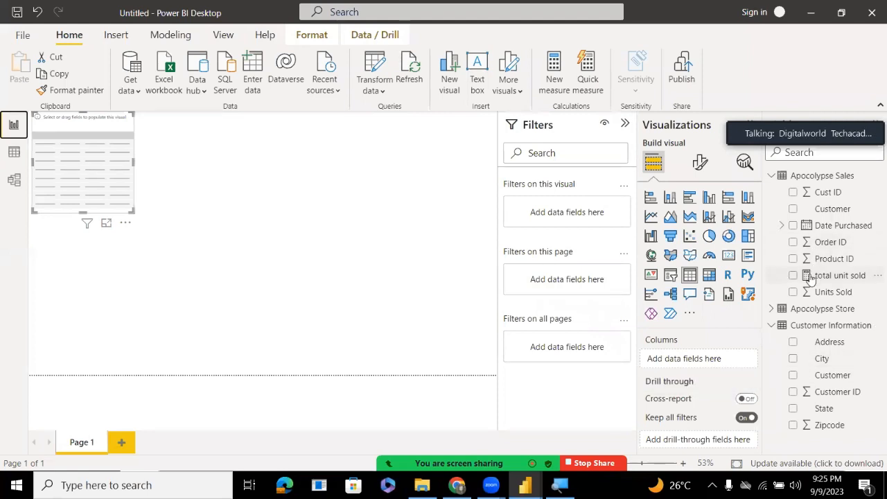
drag(809, 277, 683, 360)
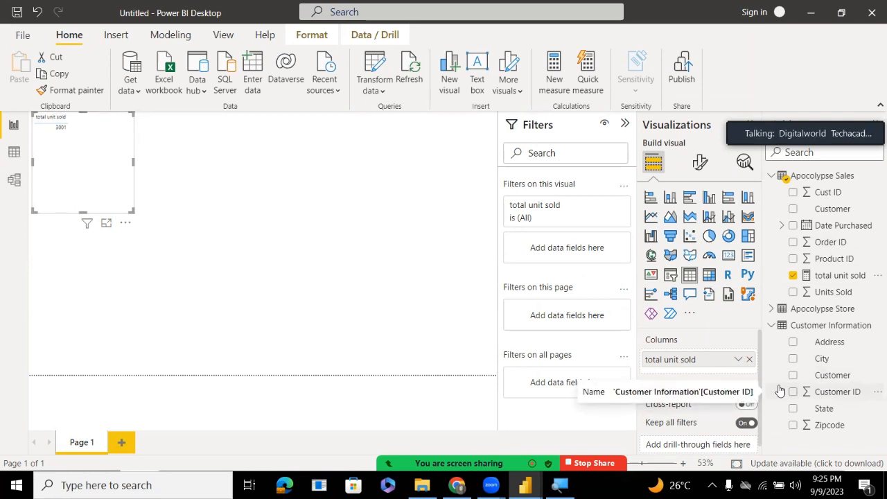
drag(794, 375, 683, 367)
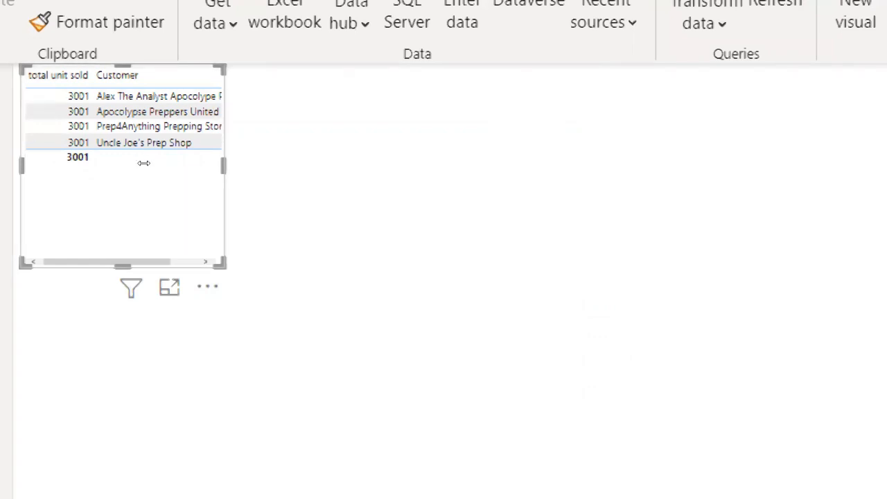
Widen the table visual so the full Customer names fit, and examine its total unit sold values
drag(223, 165, 274, 166)
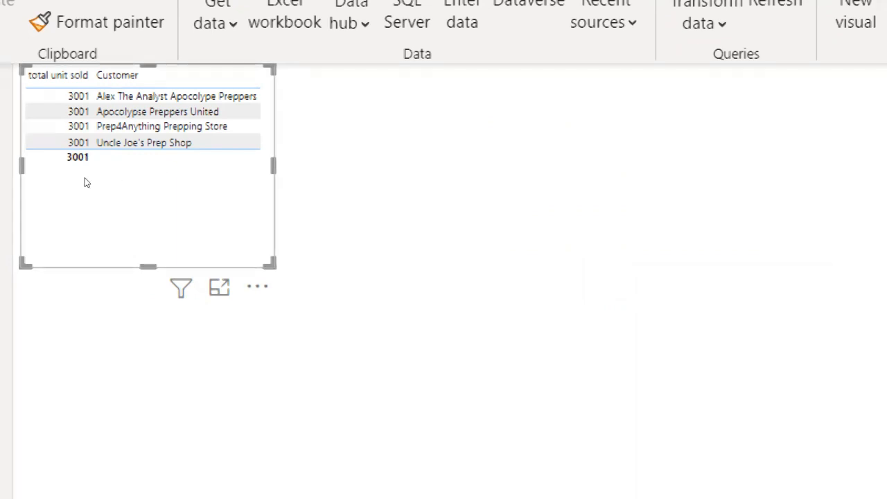
scroll(85, 178, up, 1)
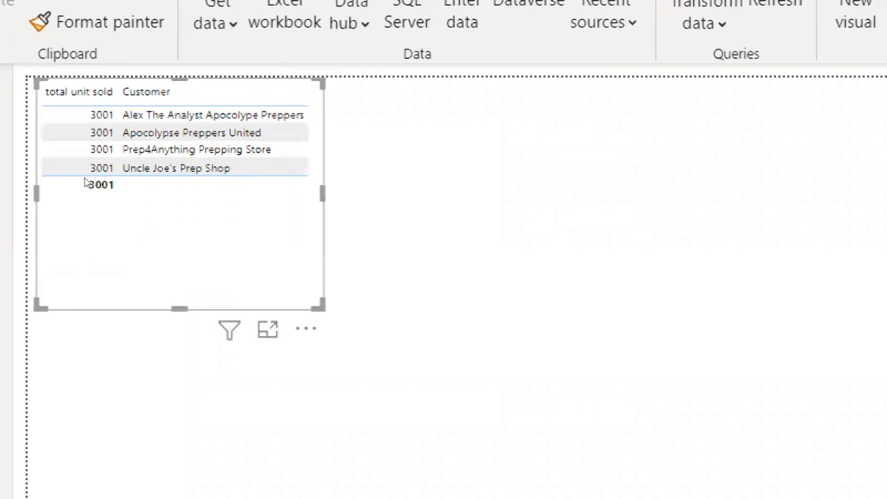
scroll(85, 182, down, 1)
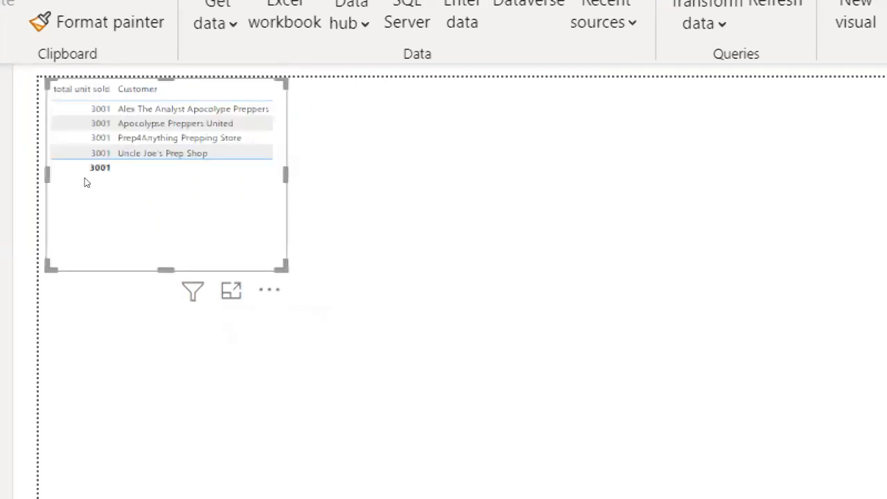
scroll(86, 182, down, 1)
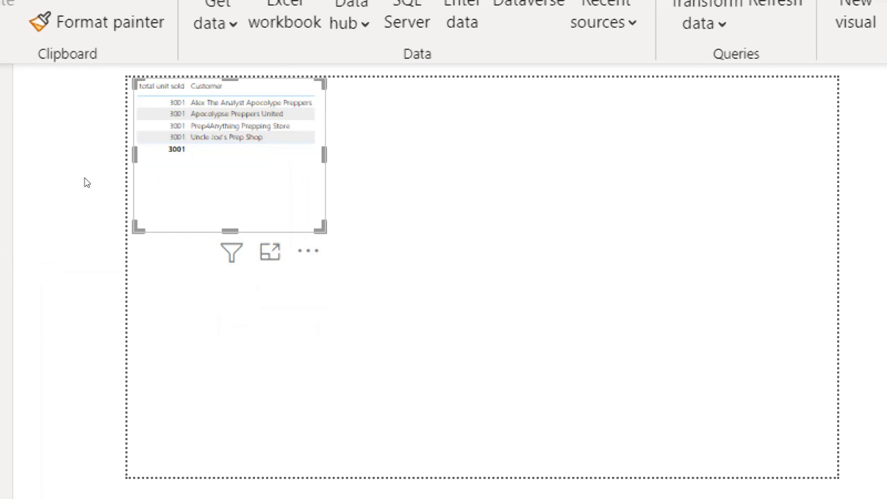
scroll(85, 182, down, 1)
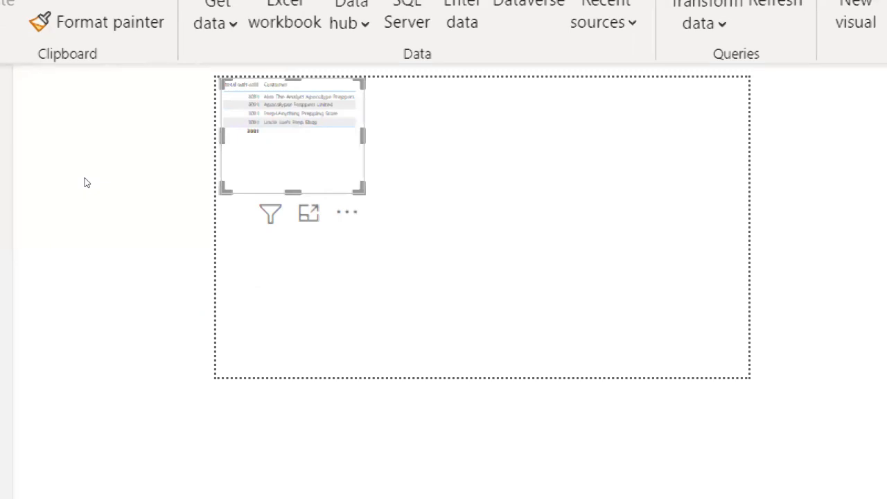
scroll(84, 183, down, 2)
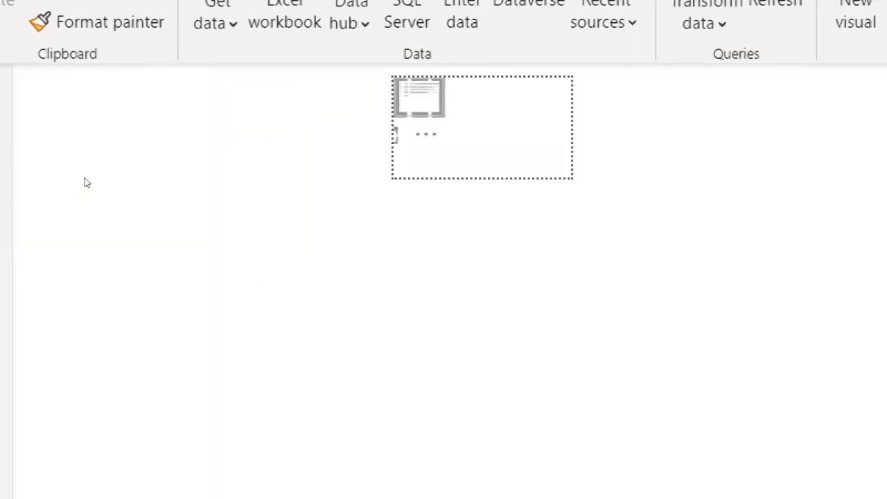
scroll(84, 182, up, 3)
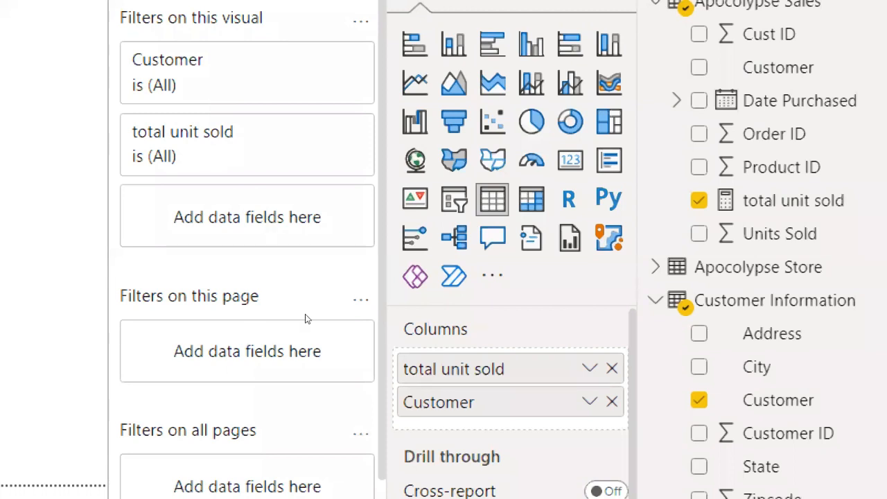
In the model view, relate the Customer field of Customer Information to the Customer field of Apocolypse Sales
key(super+minus)
click(437, 294)
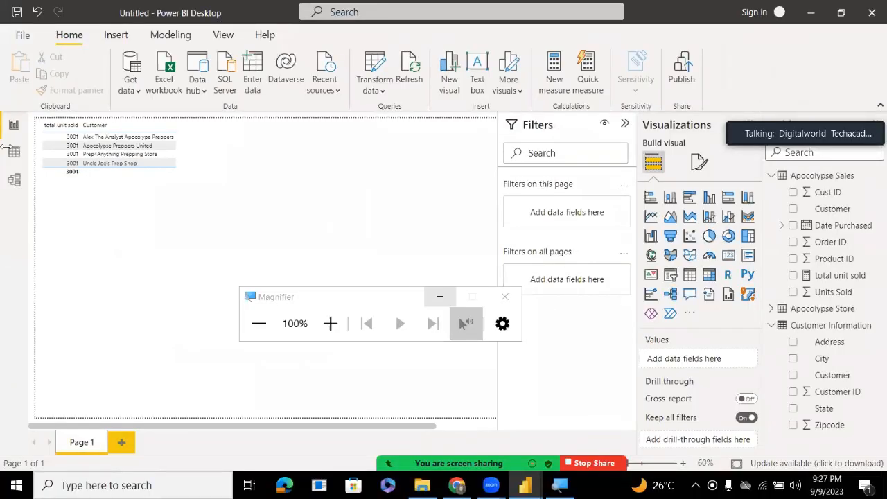
click(15, 182)
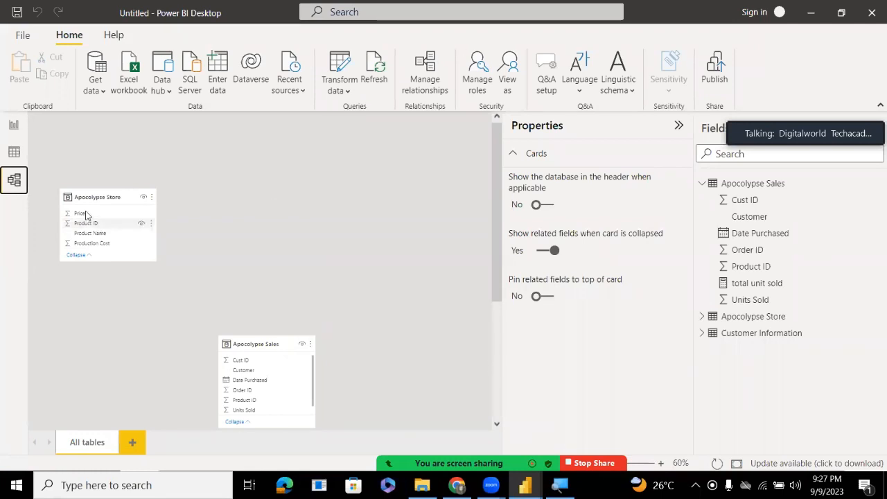
mouse_move(125, 218)
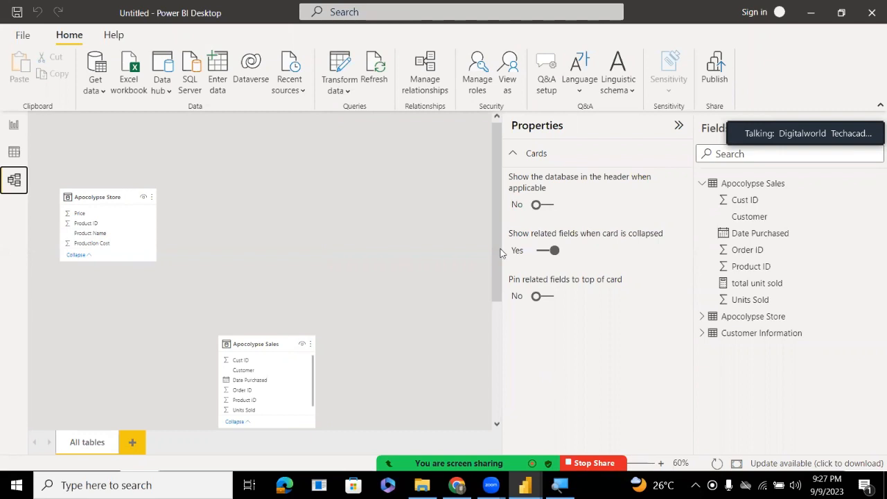
drag(500, 253, 508, 331)
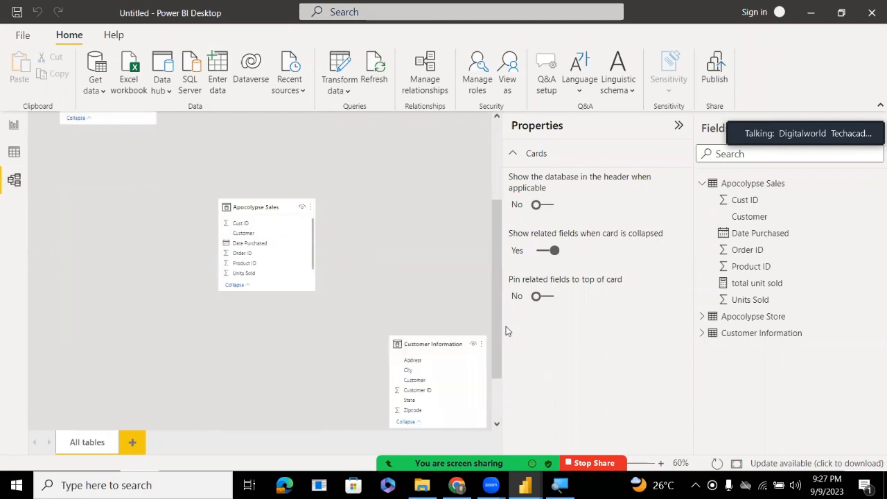
click(415, 381)
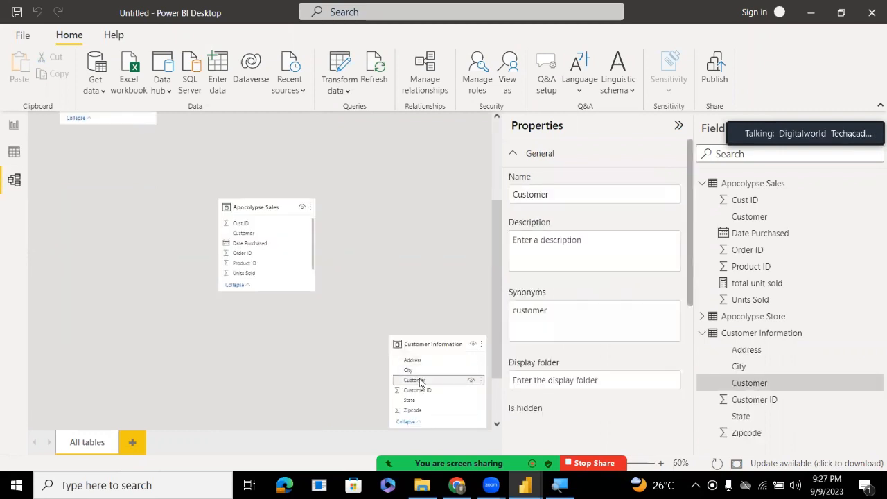
drag(416, 381, 244, 234)
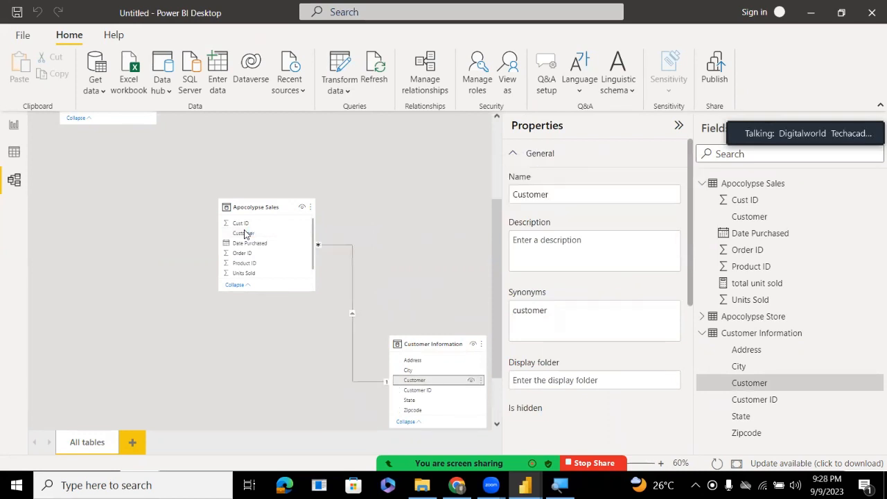
Delete the relationship between Apocolypse Sales and Customer Information
right_click(350, 272)
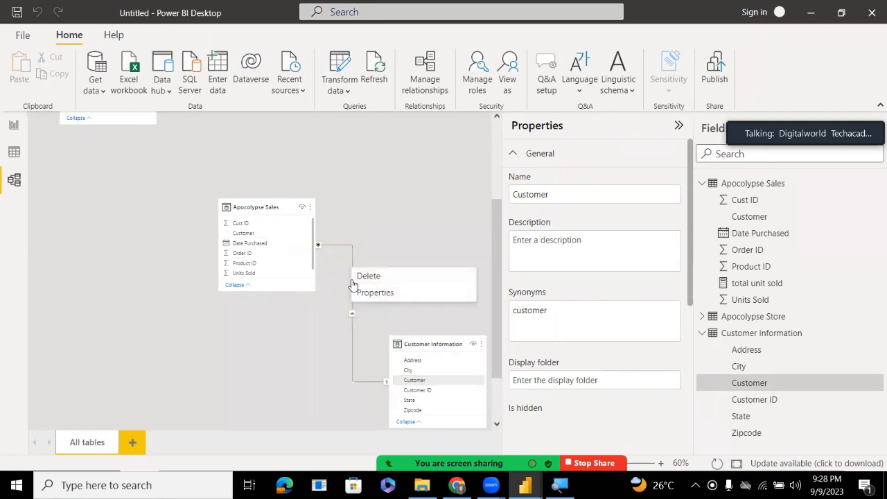
click(363, 286)
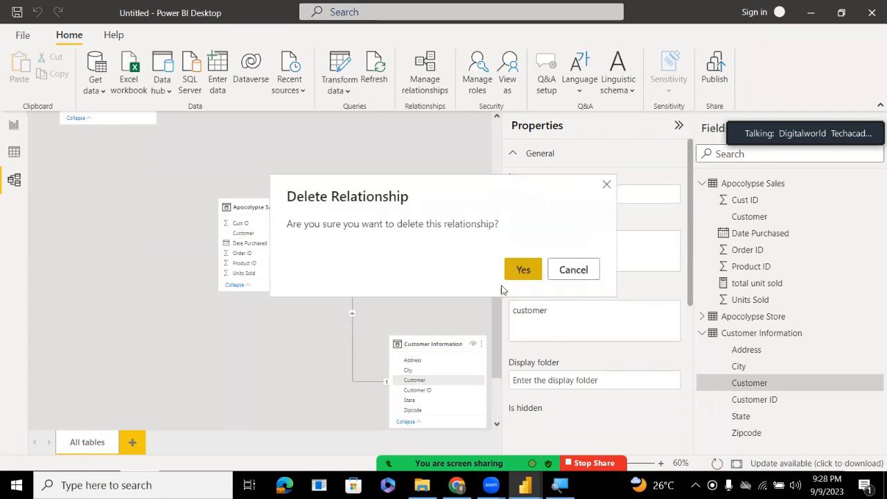
click(530, 270)
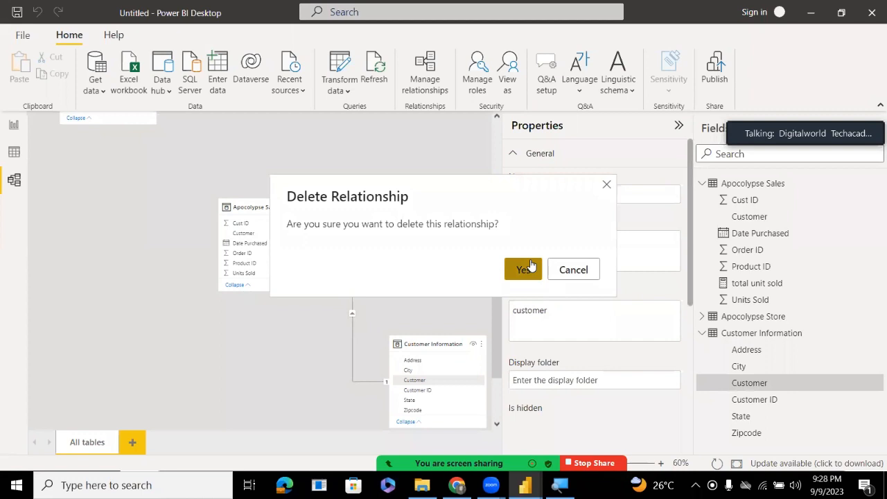
Create an active many-to-one, single cross-filter relationship from Apocolypse Sales to Customer Information on their Customer columns through Manage relationships
click(438, 78)
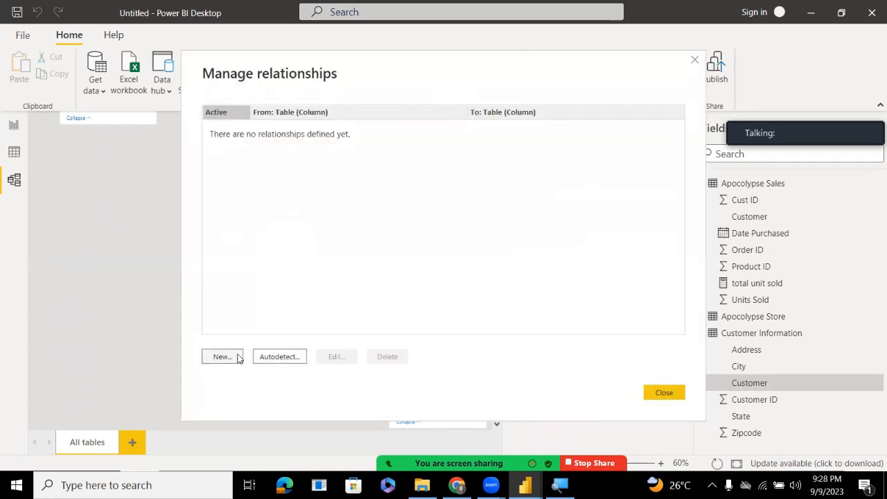
click(222, 356)
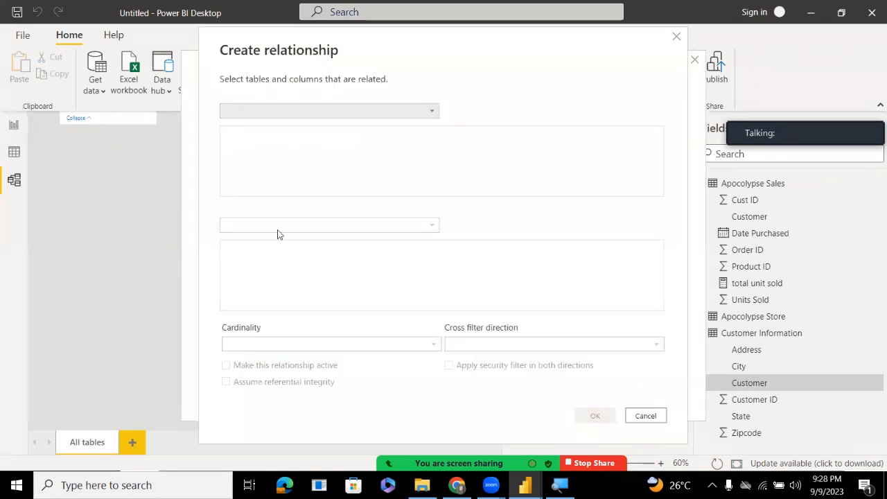
click(286, 112)
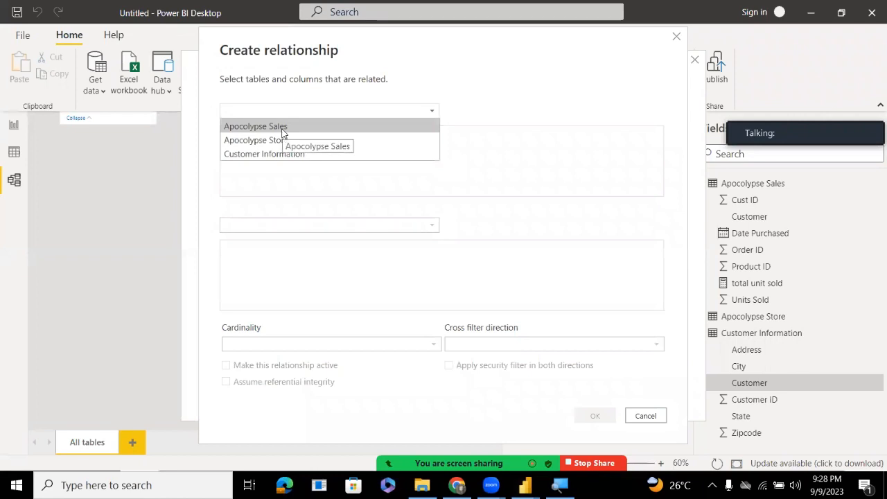
click(282, 128)
click(274, 225)
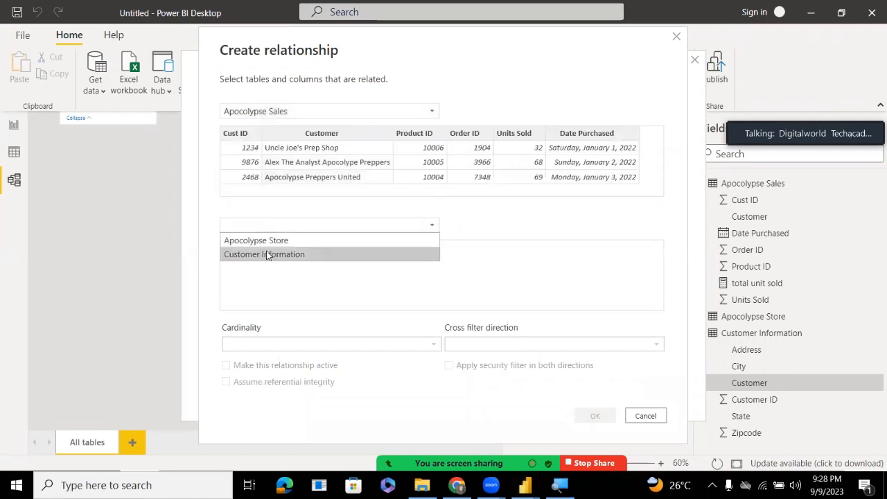
click(266, 254)
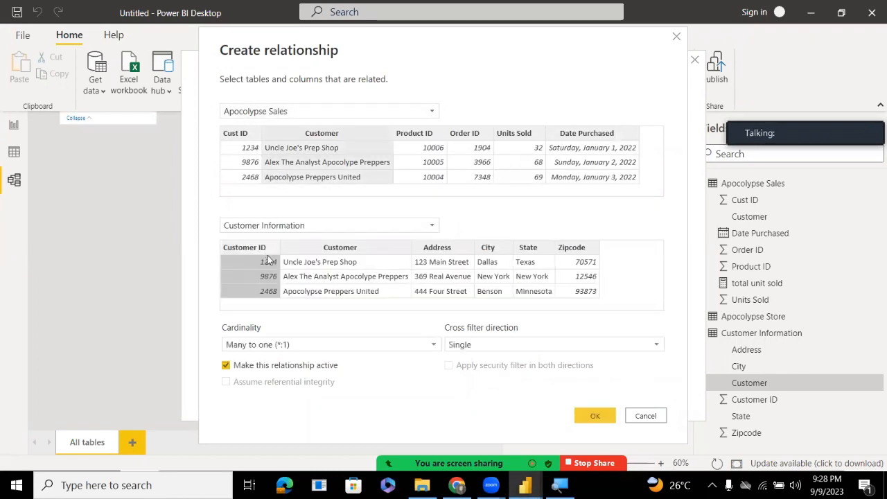
click(283, 344)
click(284, 337)
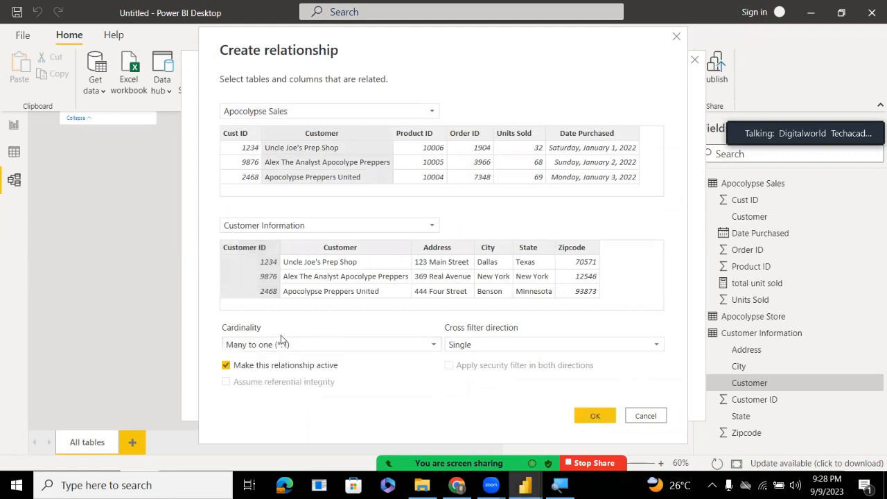
click(325, 248)
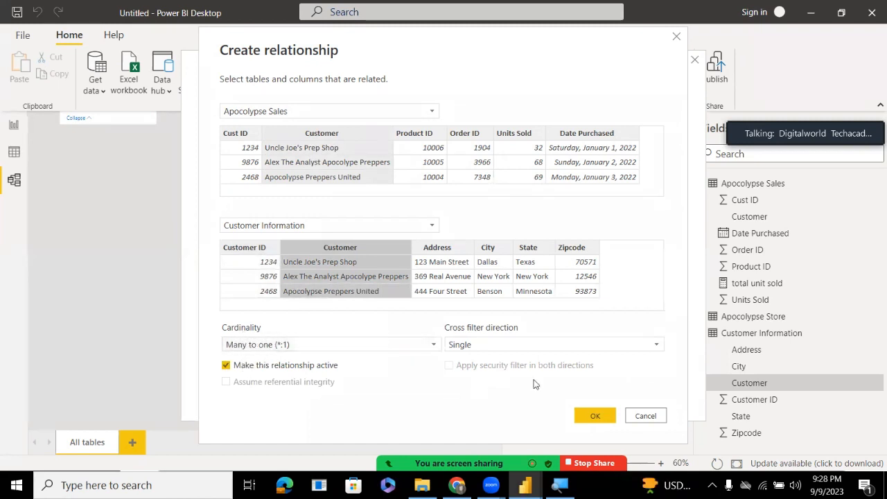
click(587, 415)
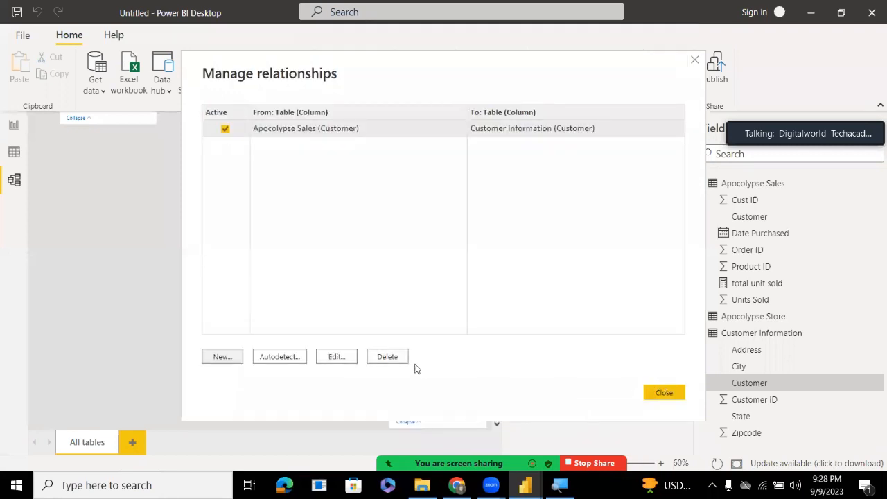
click(669, 391)
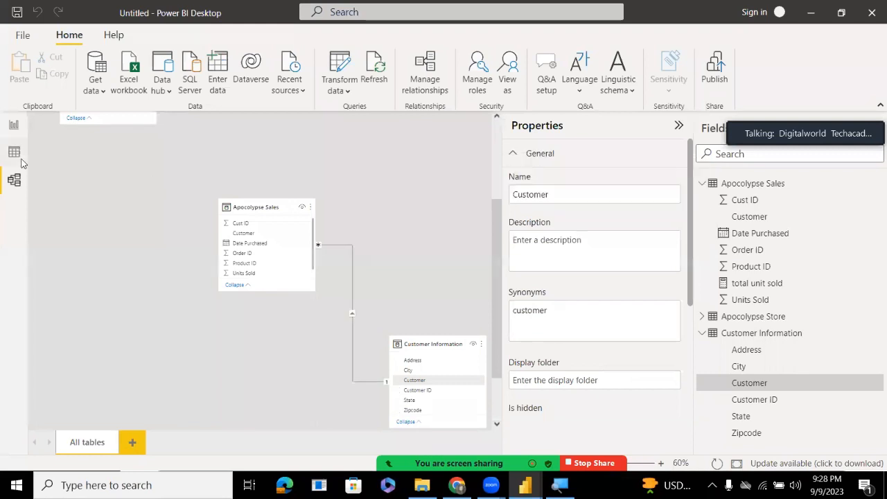
Look at the Apocolypse Sales data, and examine total unit sold per customer in the report's table visual
click(14, 152)
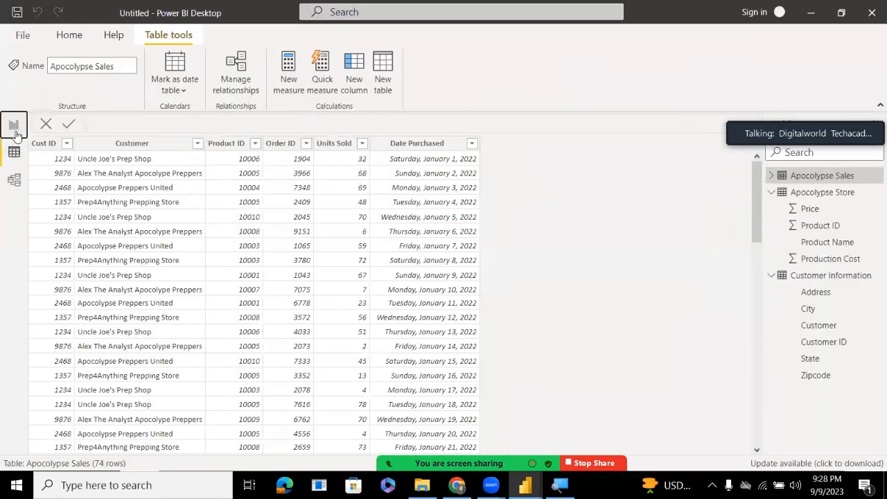
click(14, 126)
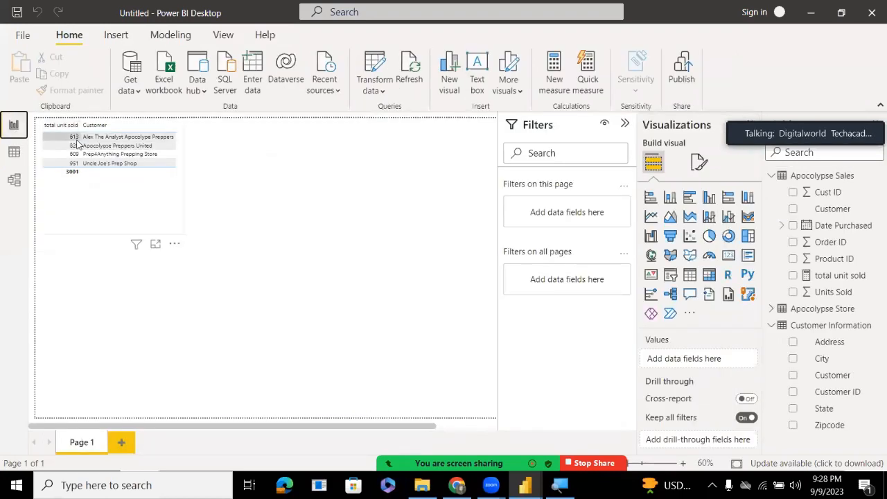
mouse_move(75, 139)
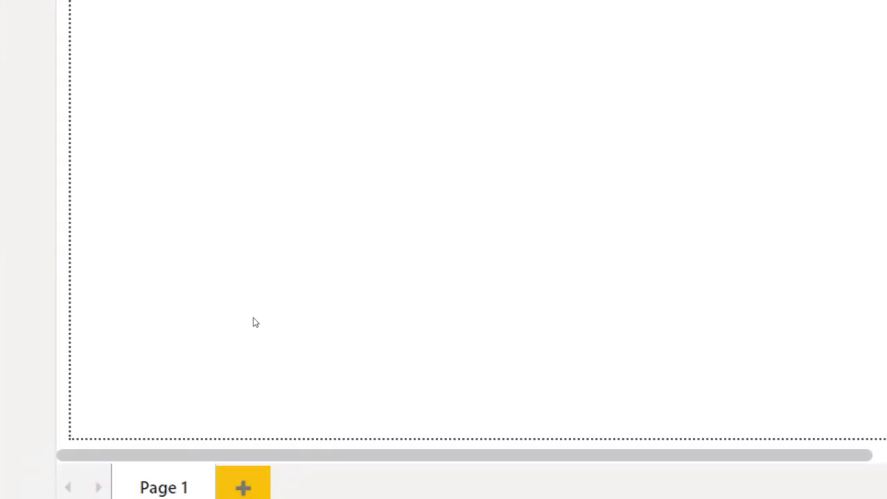
Read the new messages in the meeting chat and close the chat window
key(super+minus)
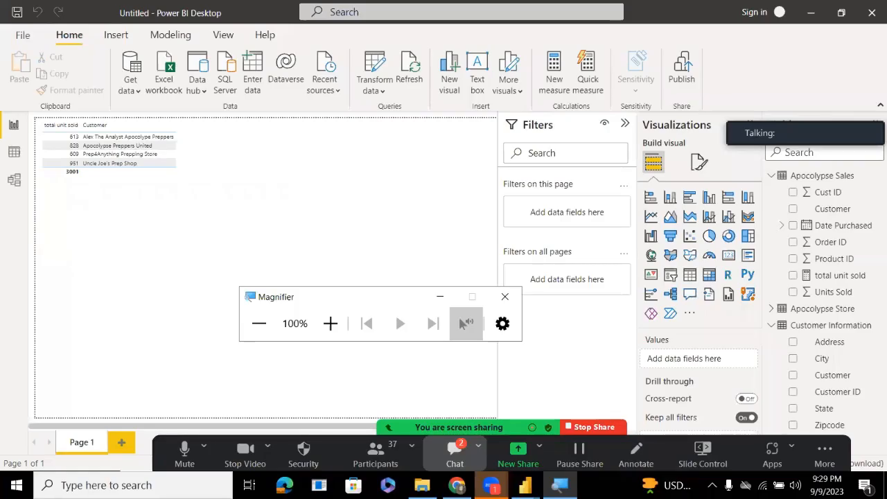
click(454, 454)
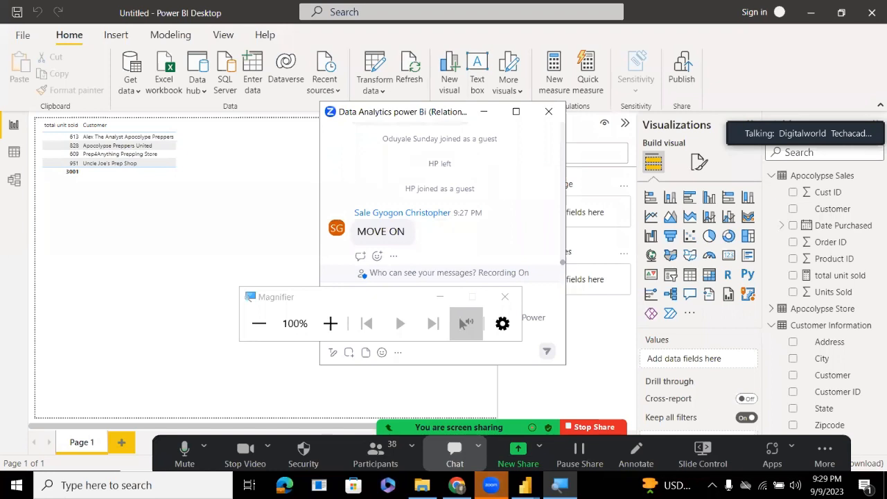
click(549, 111)
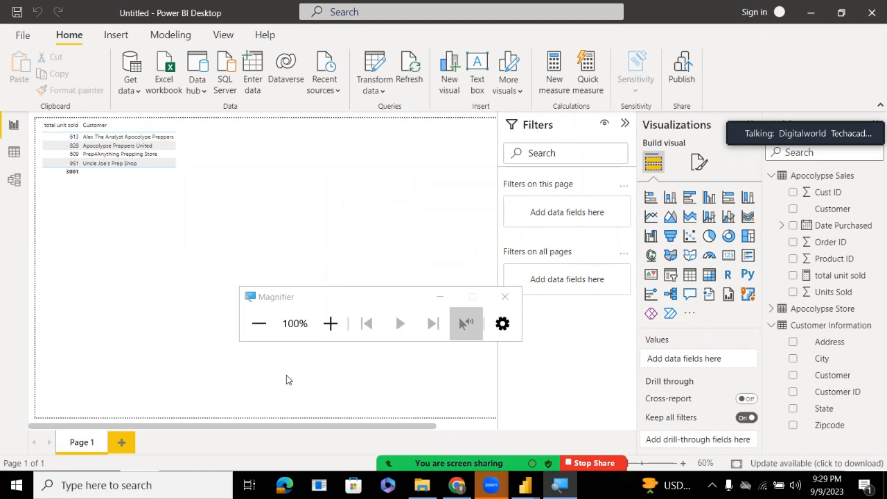
double_click(277, 279)
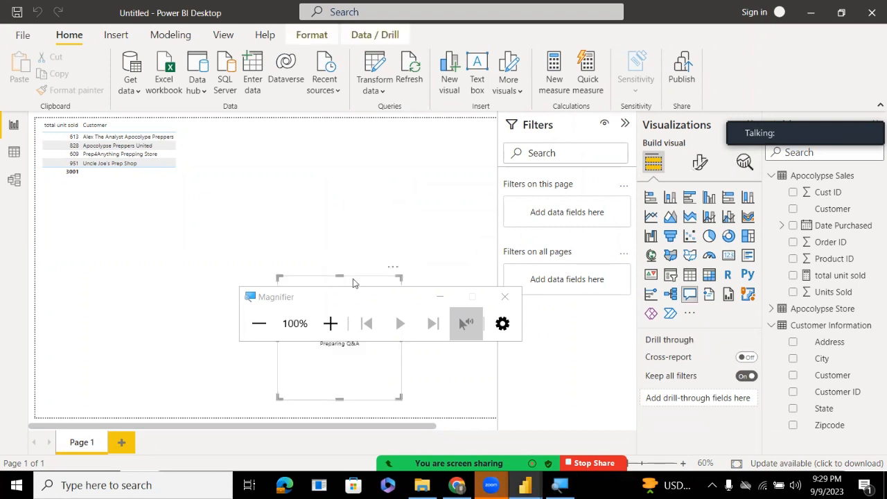
click(438, 291)
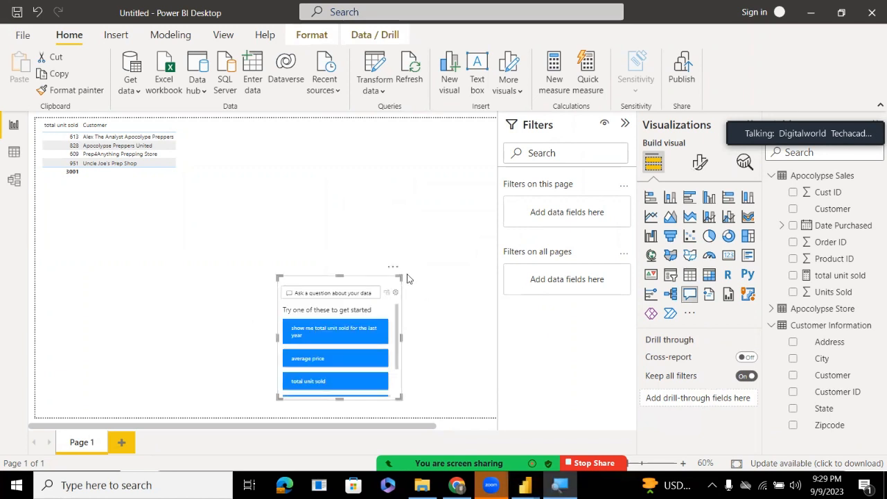
click(402, 272)
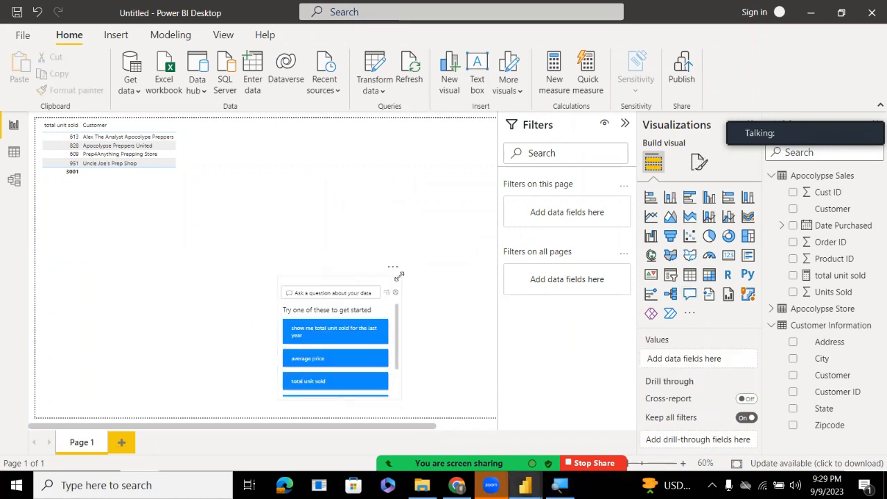
click(398, 276)
click(393, 266)
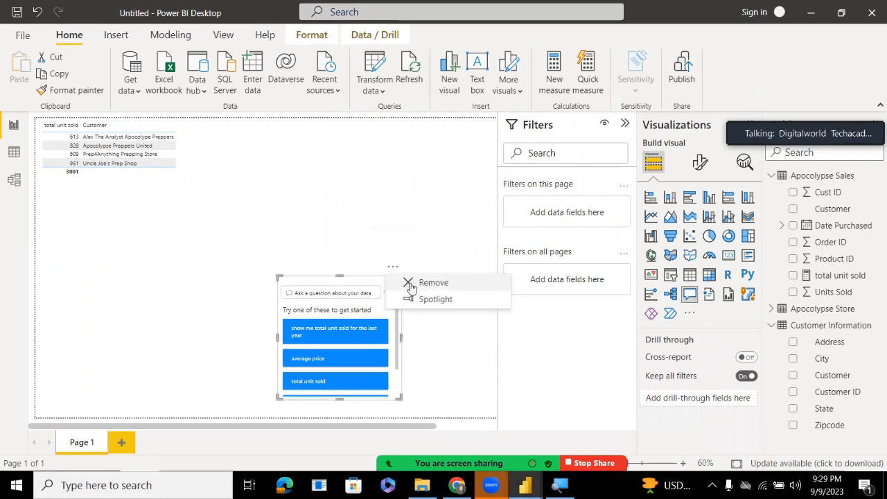
click(429, 283)
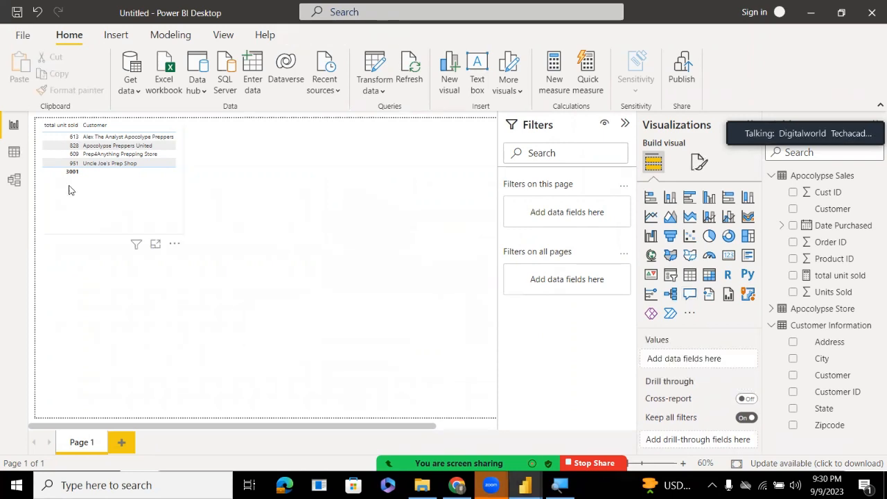
Examine the data of the Apocolypse Sales, Apocolypse Store and Customer Information tables, looking for columns they have in common
click(14, 152)
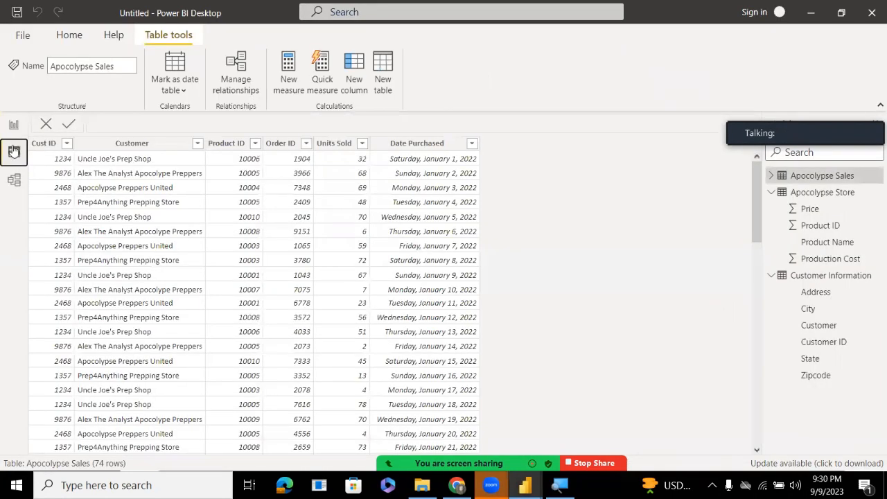
click(13, 128)
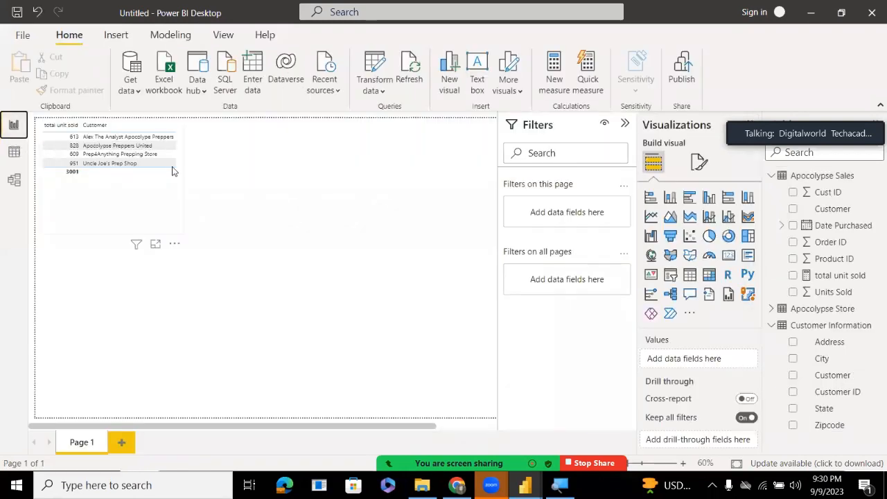
click(771, 175)
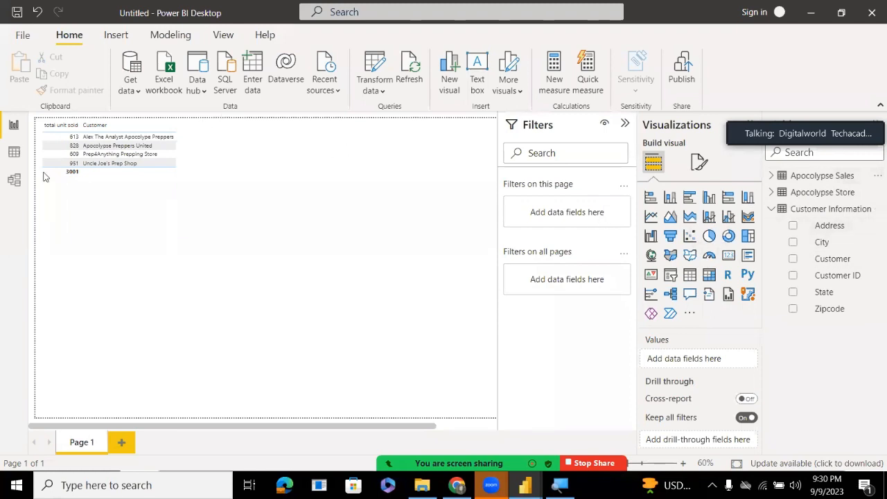
click(18, 154)
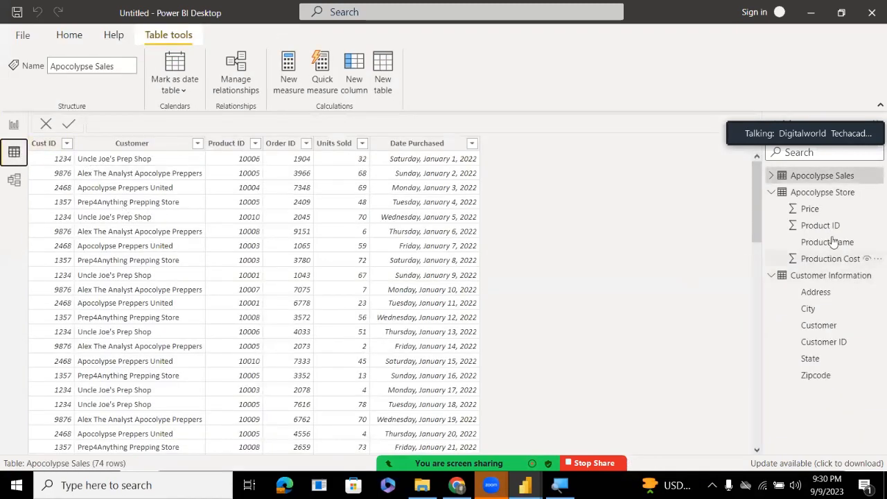
click(825, 193)
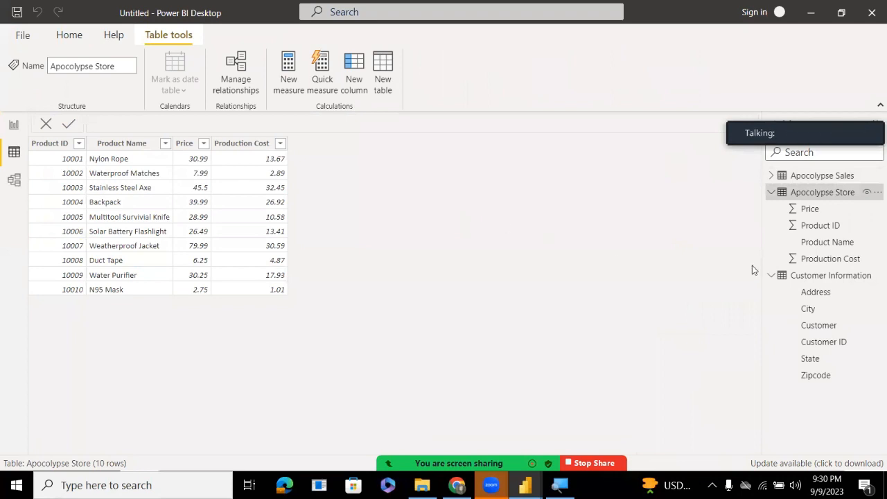
click(773, 277)
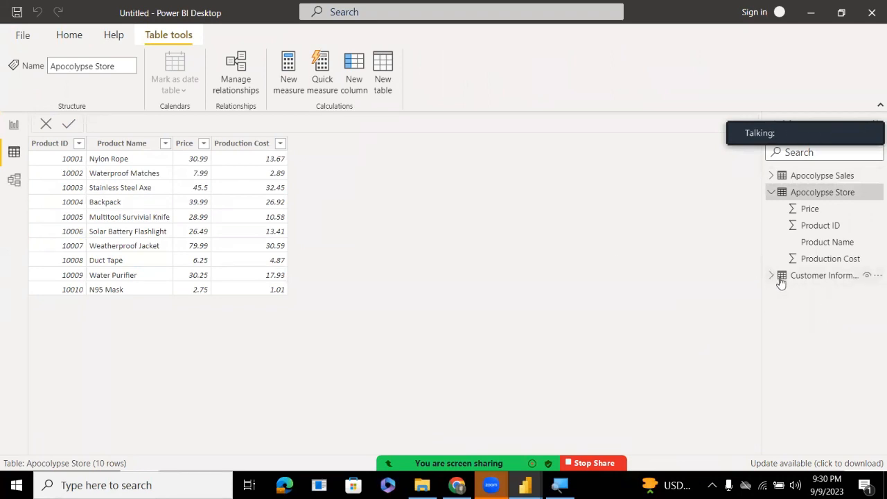
click(798, 276)
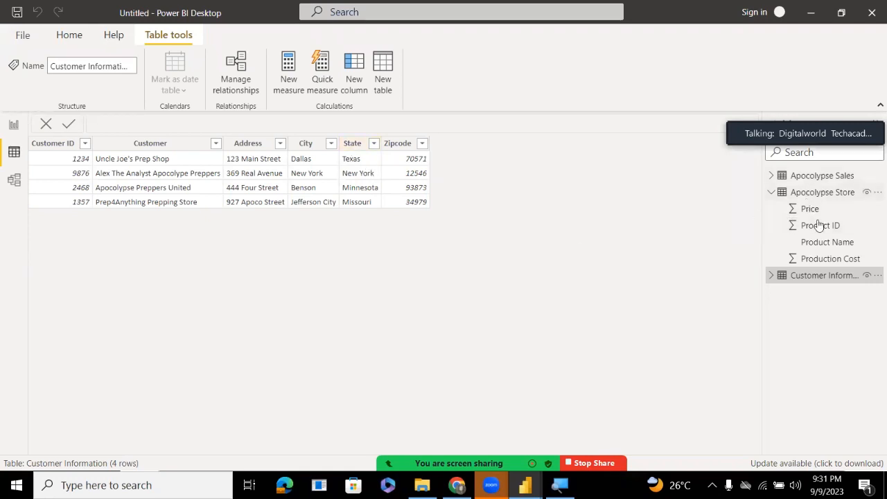
click(824, 258)
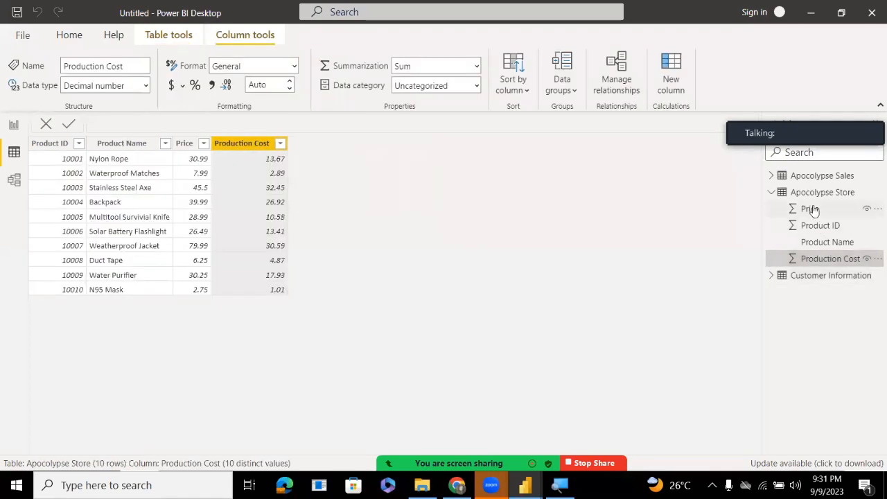
click(811, 199)
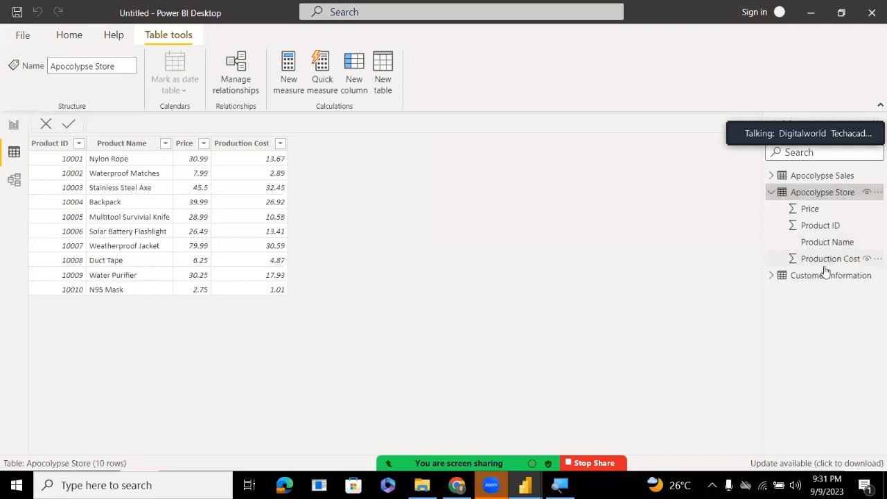
click(772, 275)
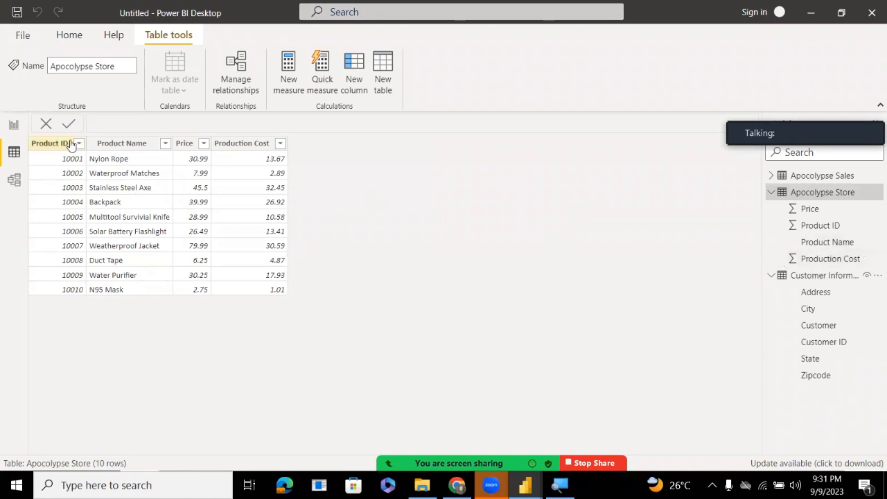
Add a second table visual to the report with Customer from Customer Information and Product ID from Apocolypse Store
click(13, 125)
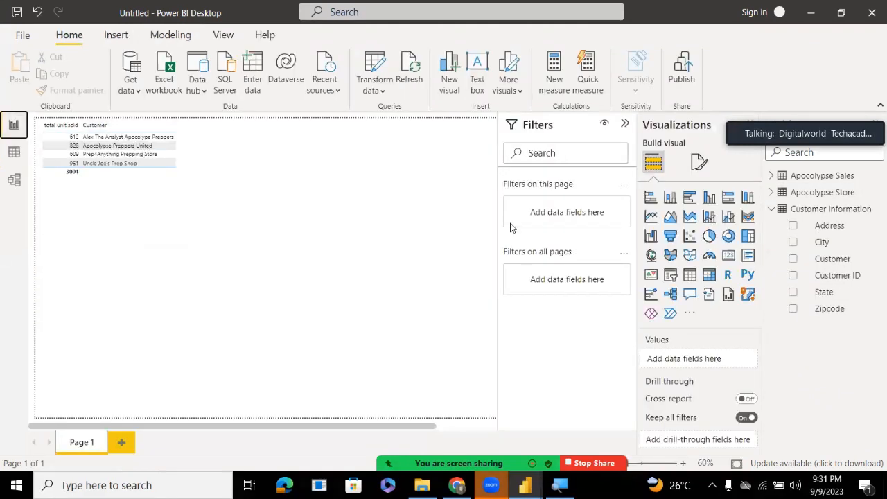
click(689, 274)
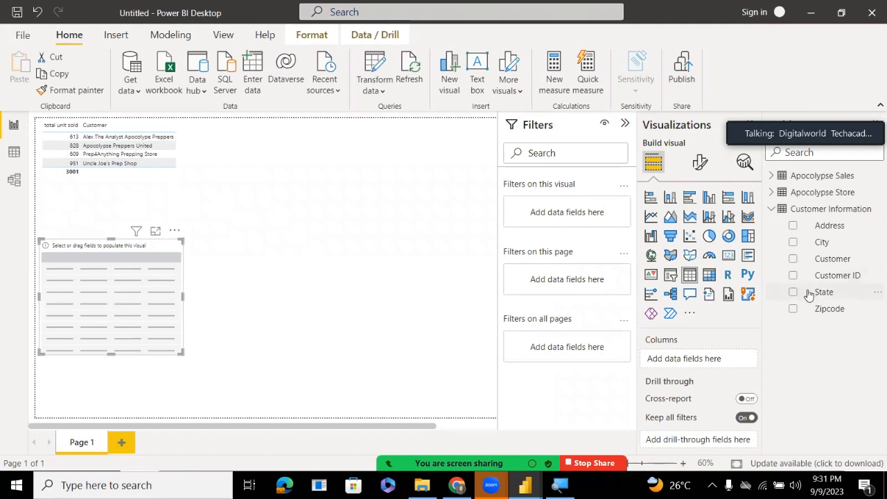
mouse_move(810, 293)
mouse_down()
mouse_move(613, 313)
mouse_move(665, 317)
mouse_move(797, 291)
mouse_up()
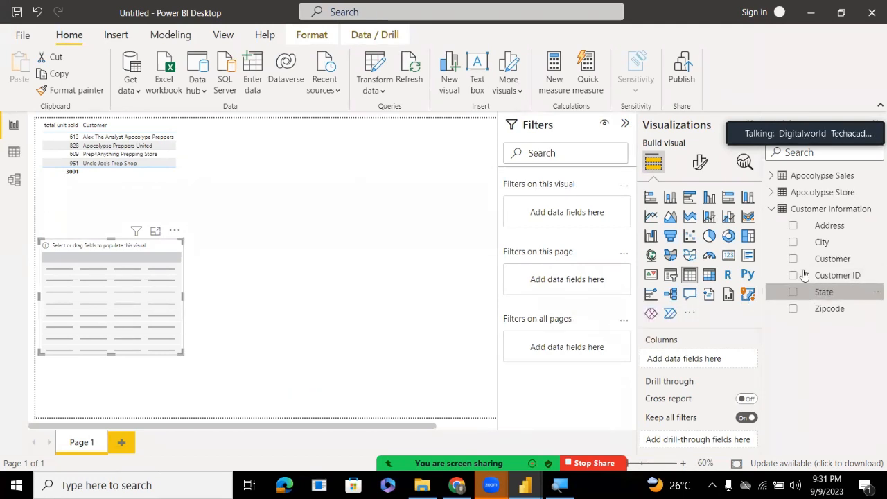
drag(829, 259, 678, 359)
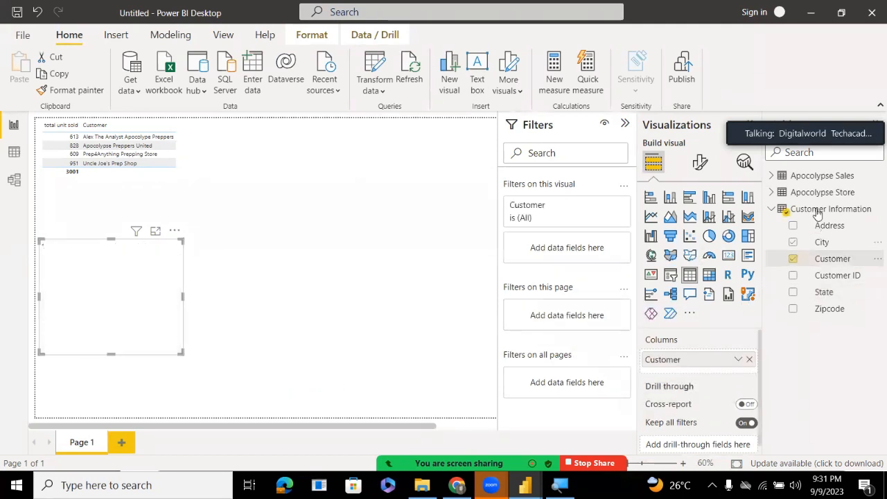
click(772, 192)
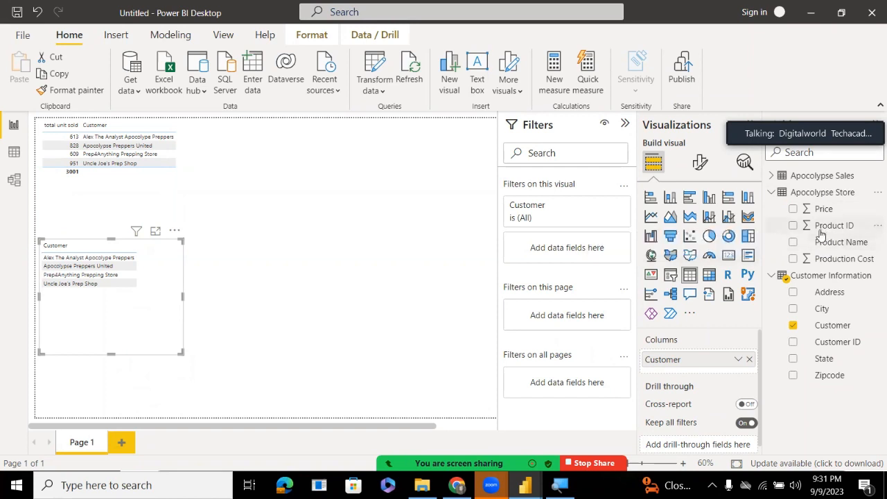
drag(818, 229, 704, 381)
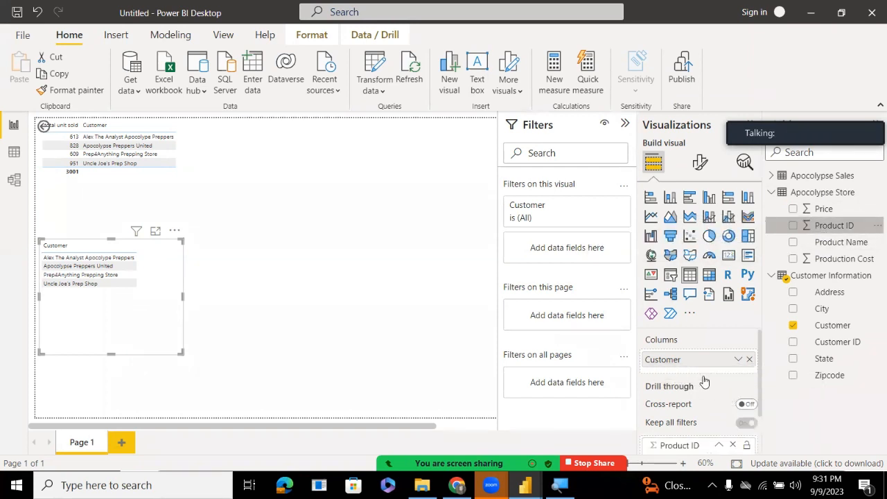
drag(828, 225, 696, 366)
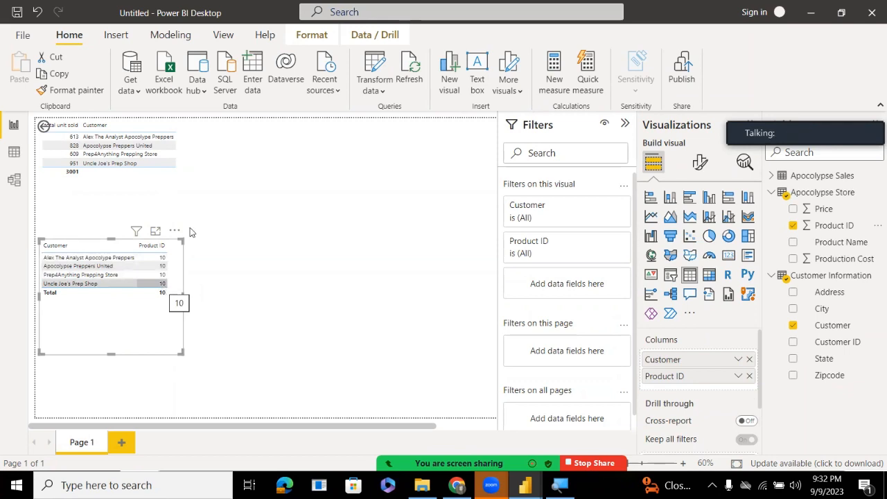
Make the Apocolypse Store table taller in the model diagram and move it beside Apocolypse Sales
click(21, 152)
click(20, 181)
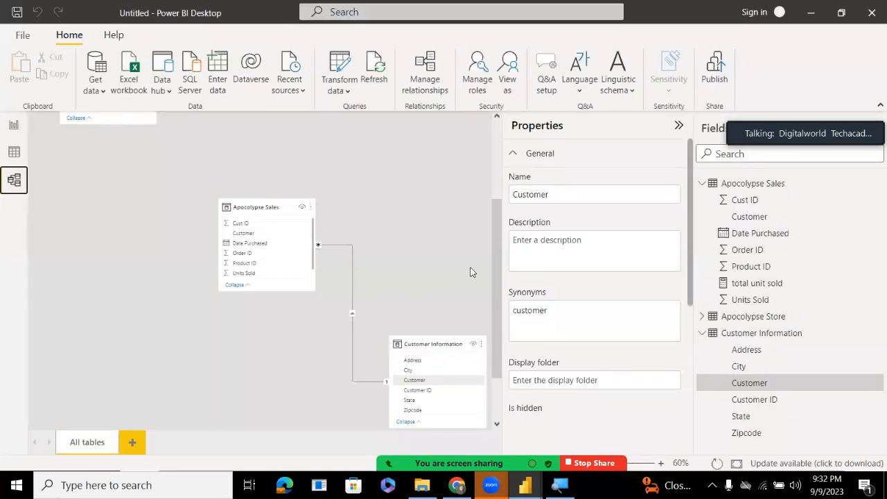
scroll(491, 271, up, 1)
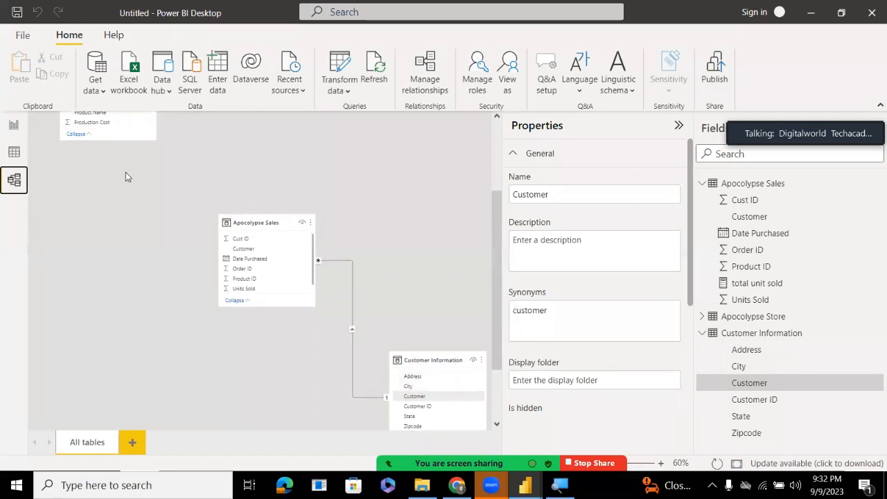
click(116, 134)
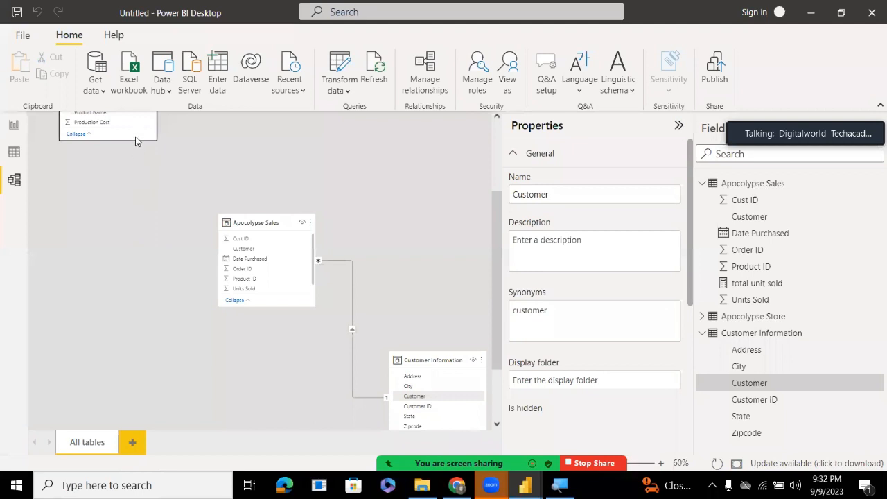
drag(101, 140, 126, 229)
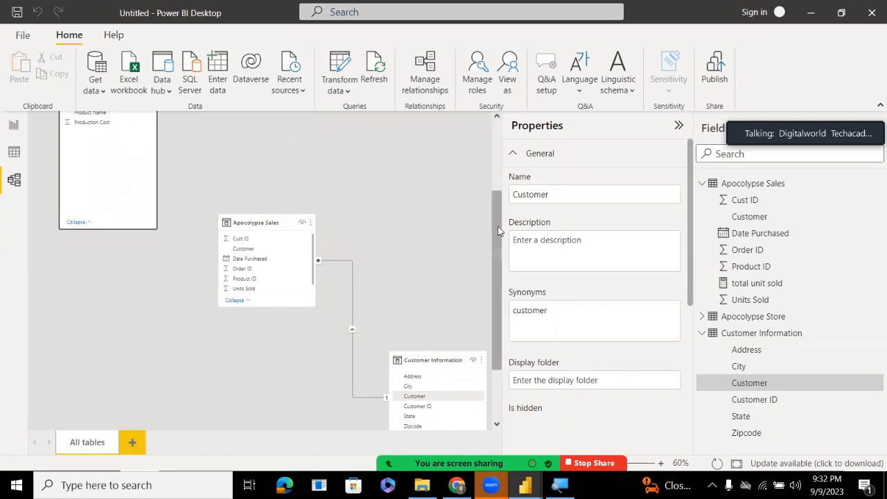
drag(498, 231, 489, 179)
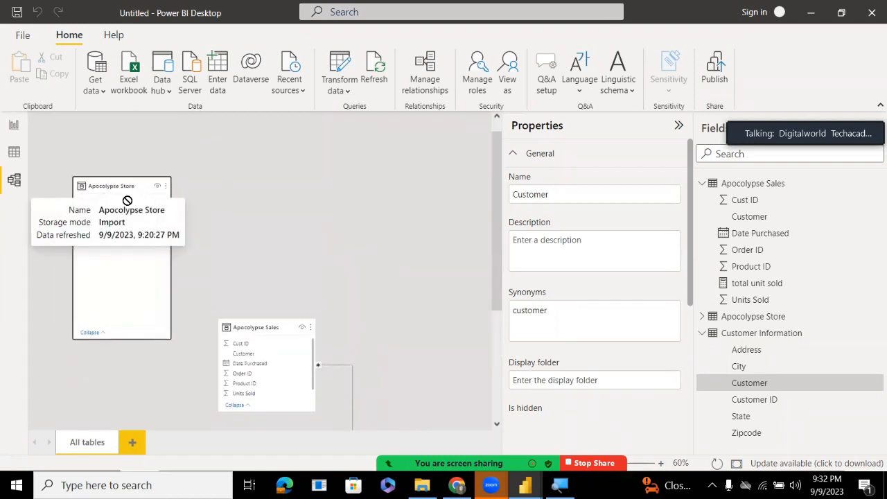
drag(127, 200, 135, 295)
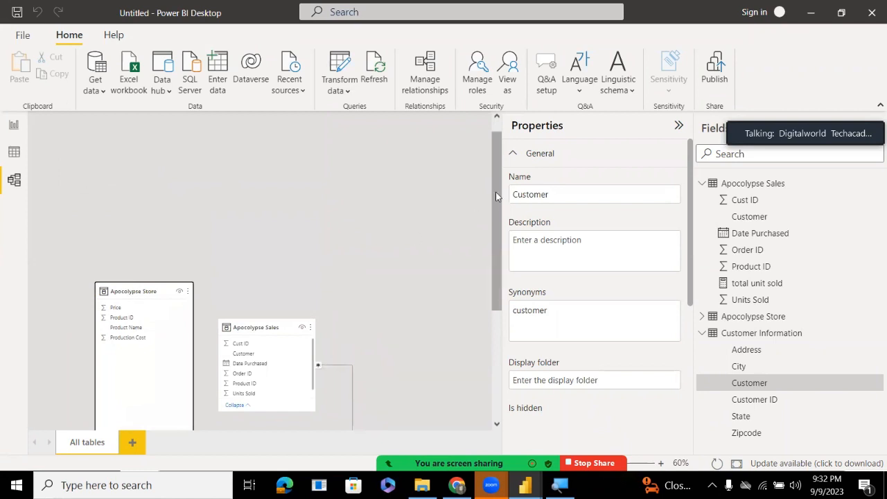
drag(496, 191, 503, 264)
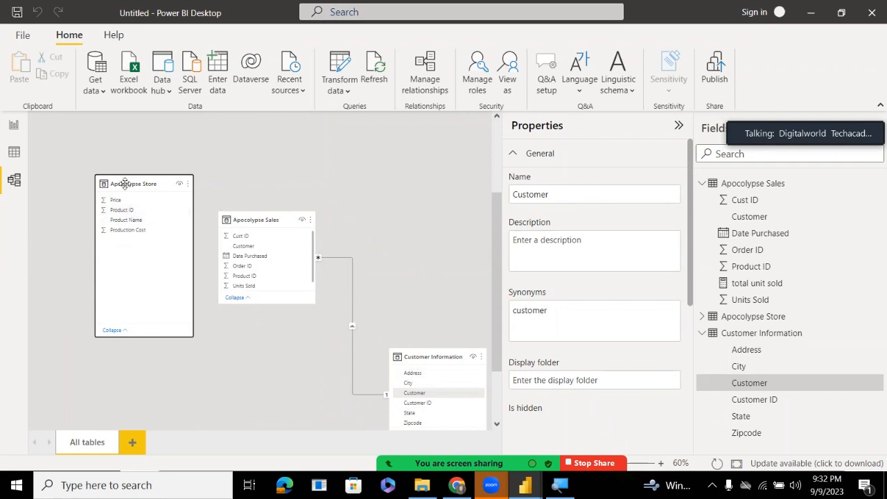
Relate Apocolypse Sales to Apocolypse Store on Product ID, many to one with single cross filtering, and move Apocolypse Store farther from Apocolypse Sales
click(15, 125)
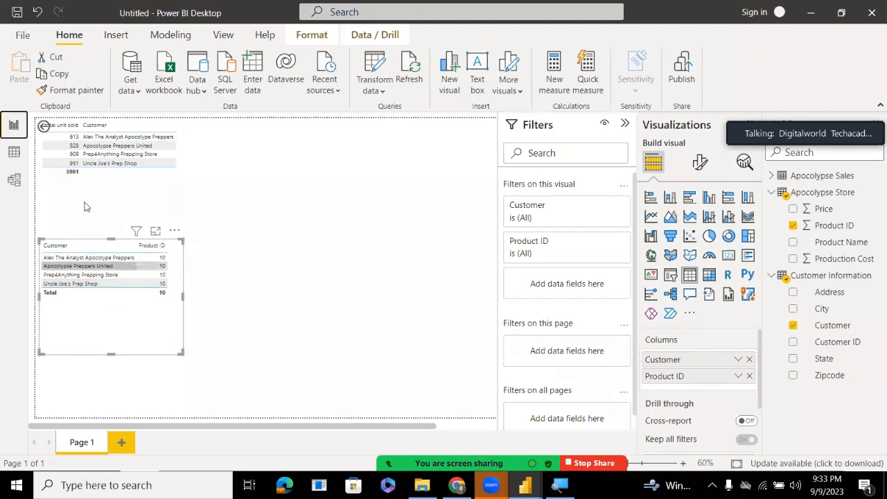
click(14, 181)
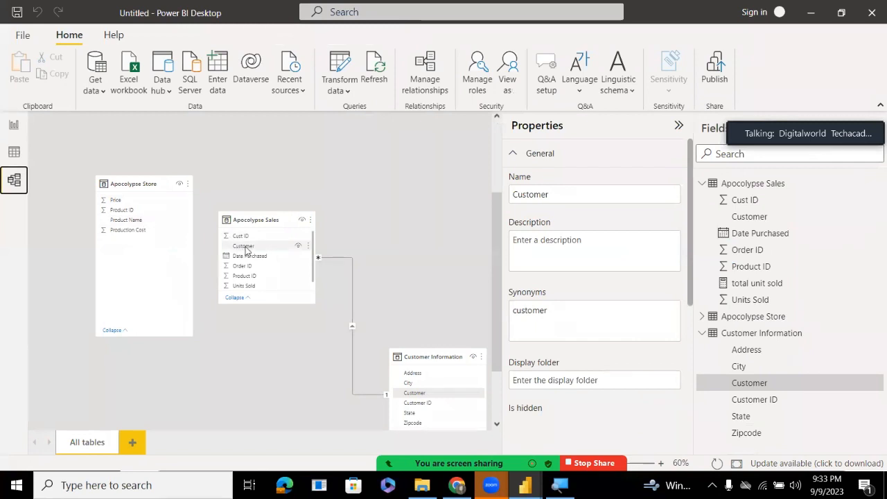
click(431, 88)
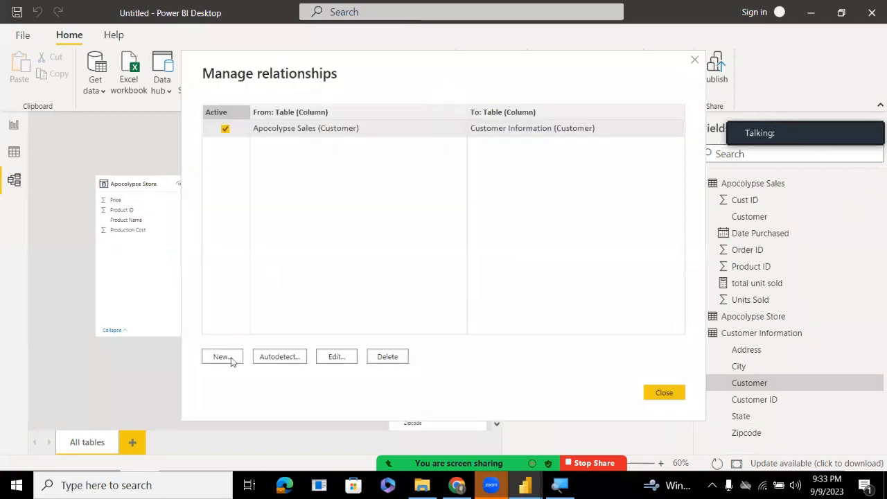
click(231, 358)
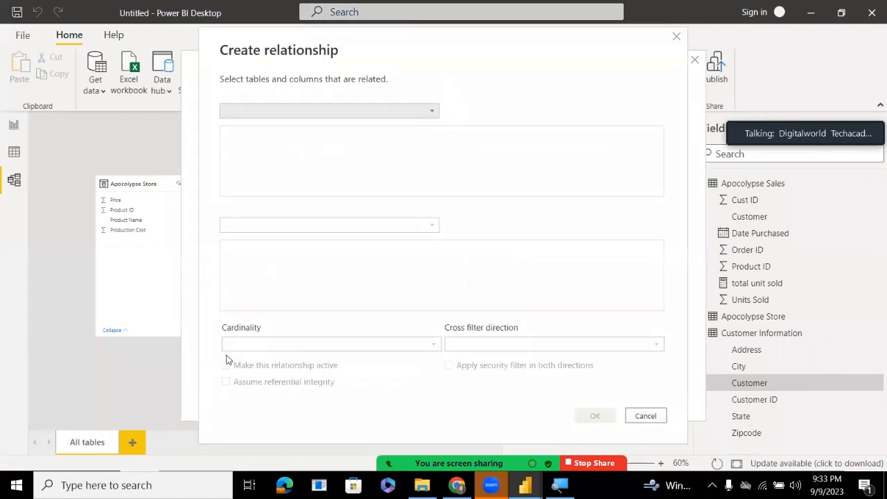
click(342, 111)
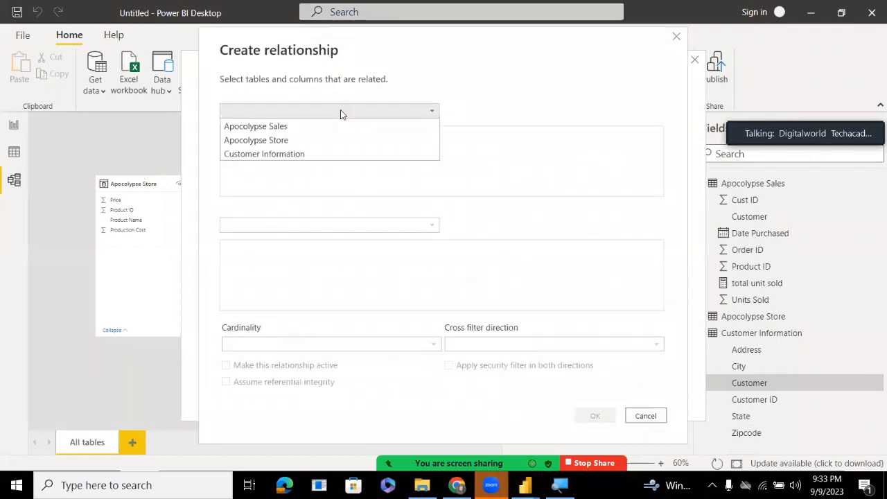
click(306, 127)
click(295, 226)
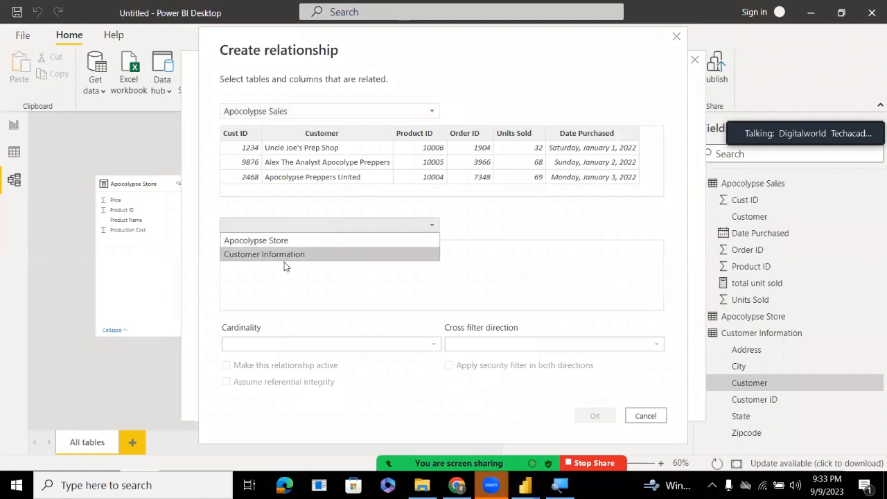
click(276, 242)
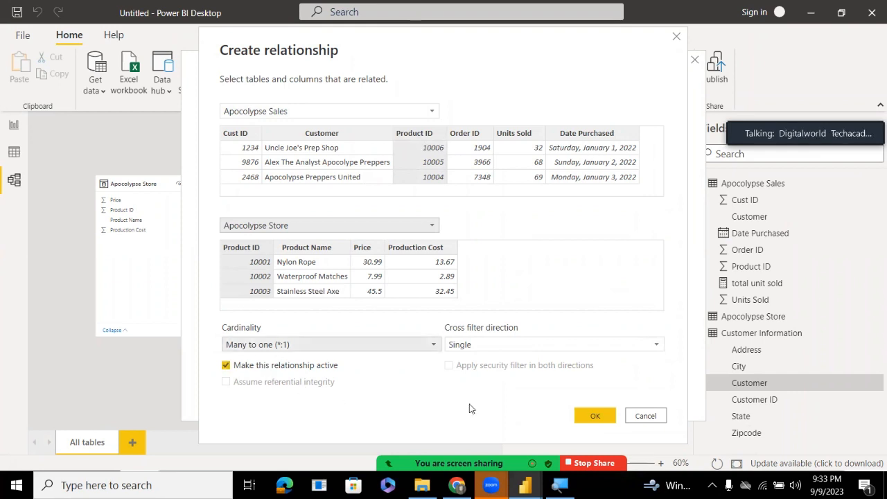
click(586, 416)
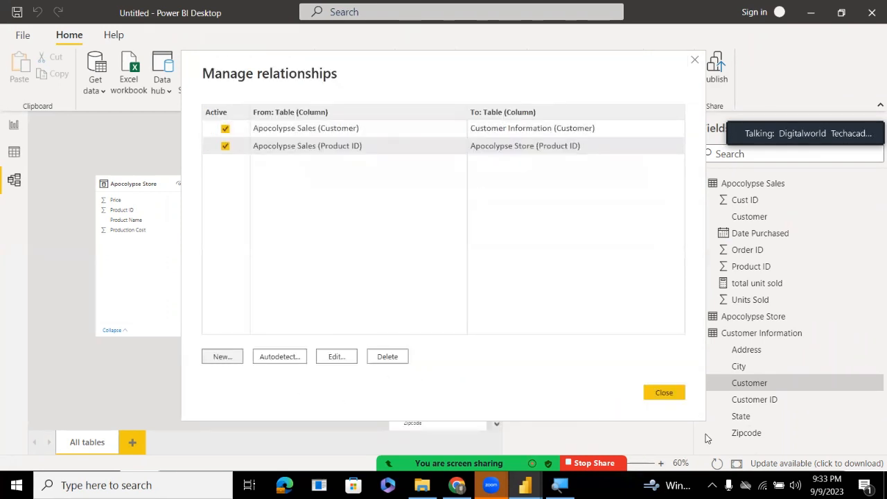
click(660, 393)
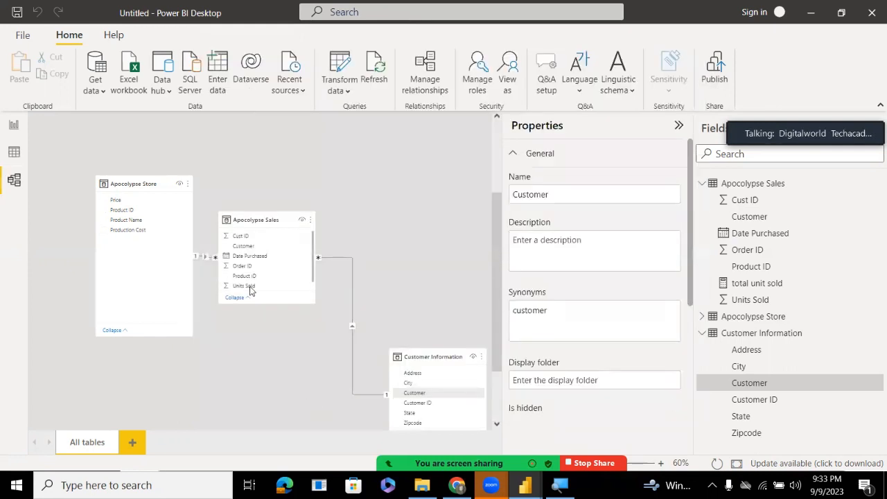
drag(150, 190, 118, 163)
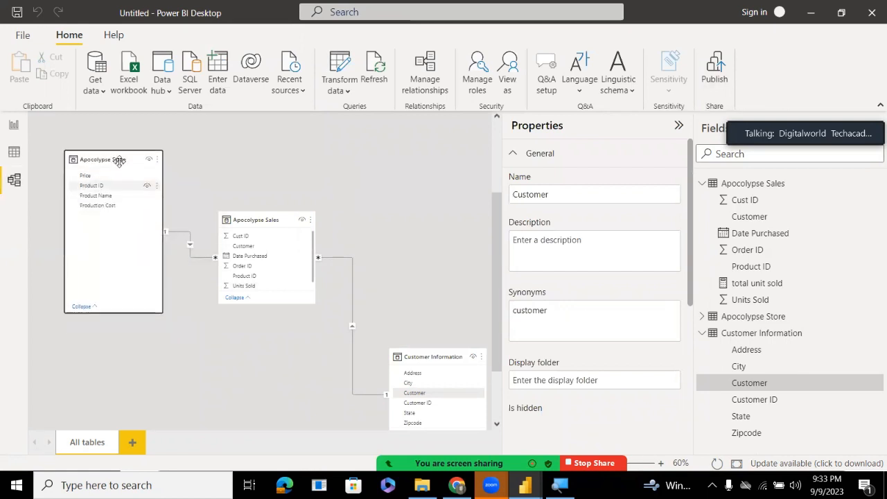
Widen the report's second table visual so that the Count of Product ID column fits fully
click(14, 125)
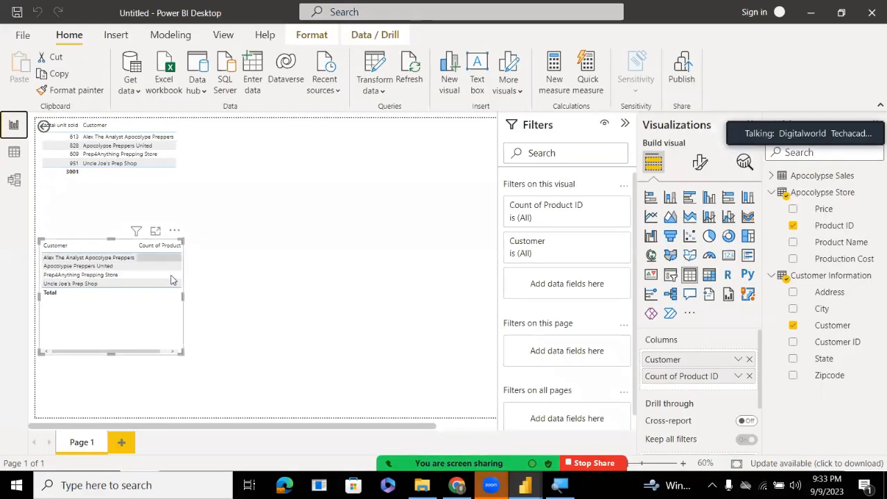
drag(182, 297, 207, 297)
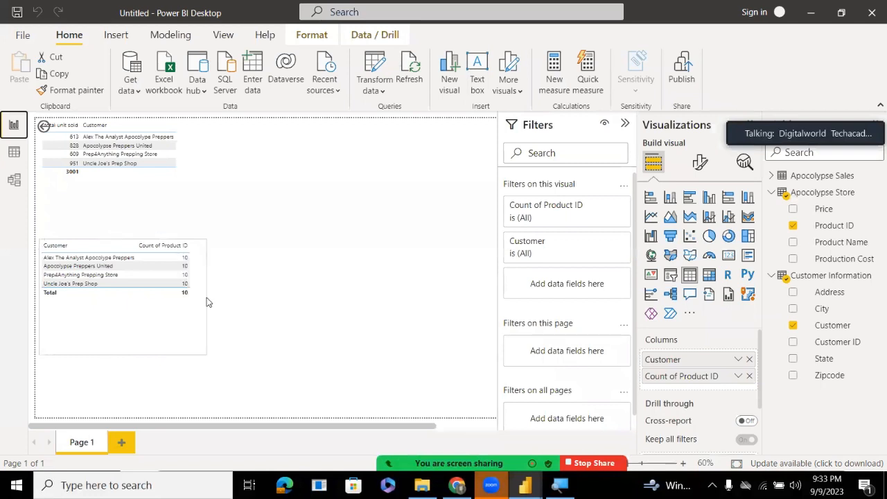
click(288, 297)
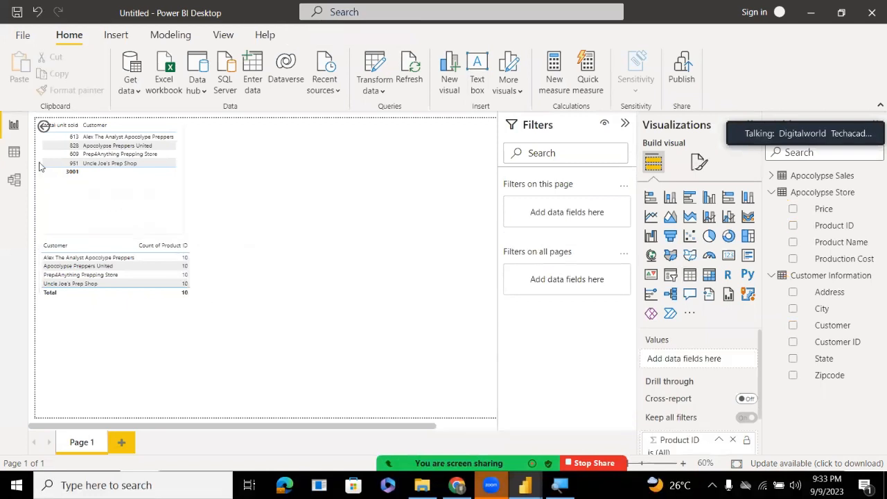
Examine the Apocolypse Store data, the relationships in the model diagram and the two report tables
click(14, 153)
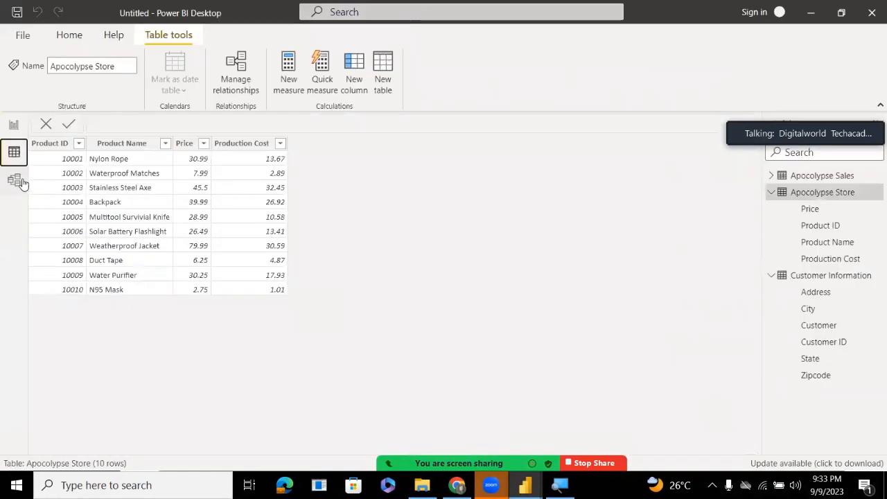
click(21, 181)
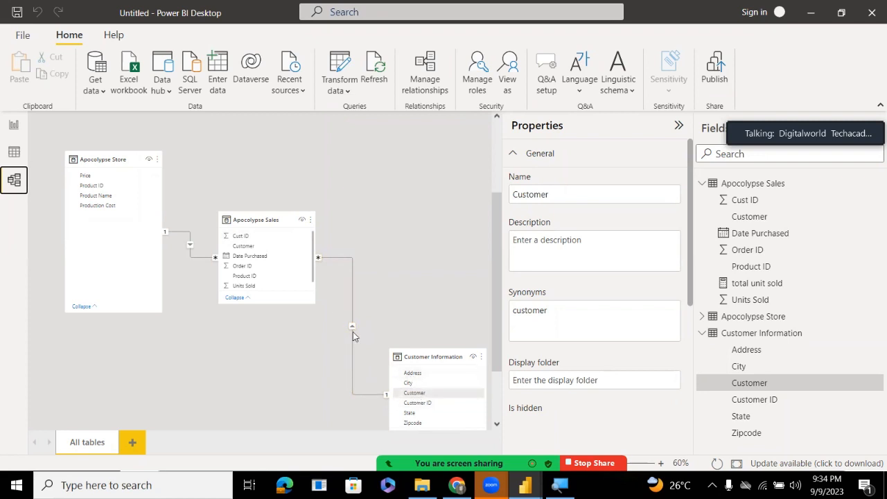
click(14, 124)
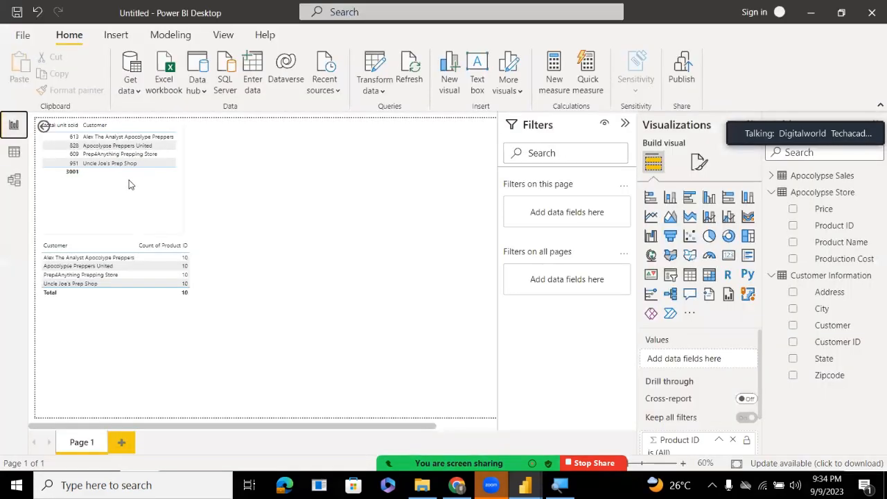
Set the cross filter direction of the Apocolypse Sales to Apocolypse Store relationship to Both and check the report's product counts per customer
click(14, 180)
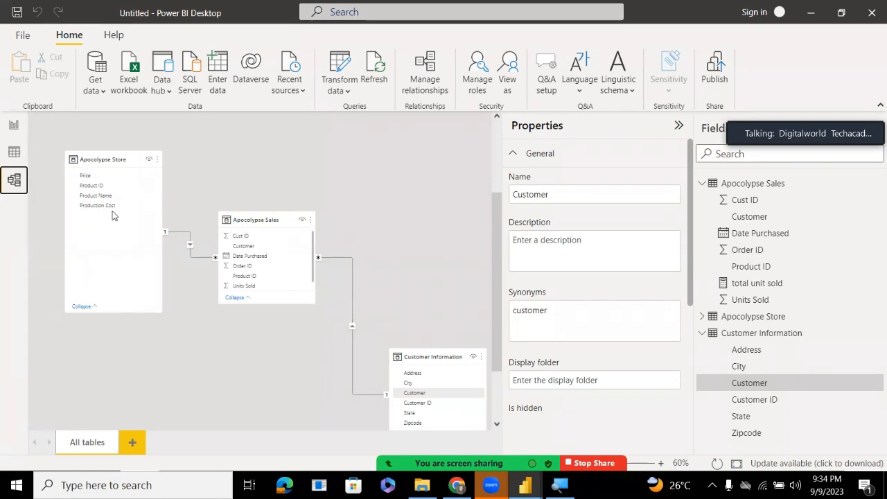
right_click(191, 245)
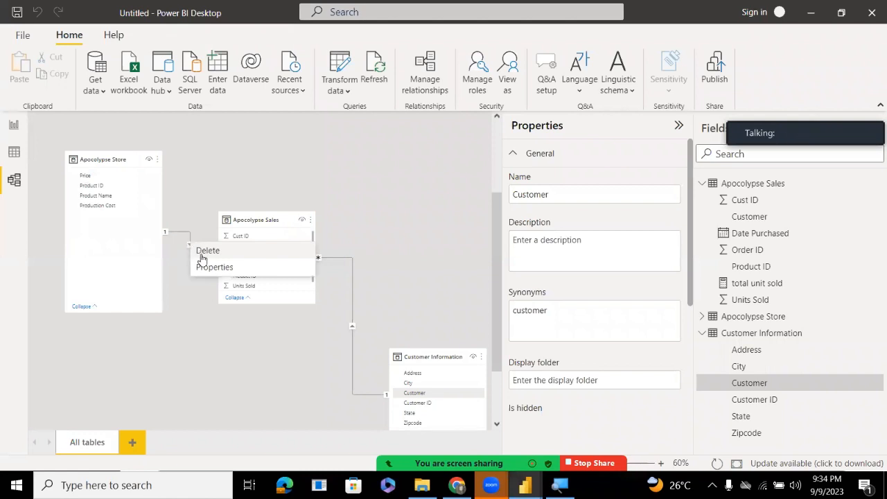
click(205, 265)
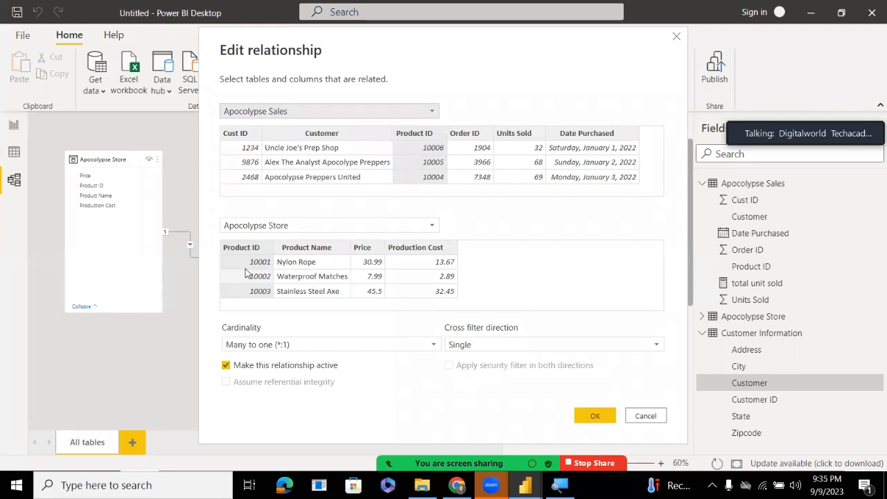
click(537, 349)
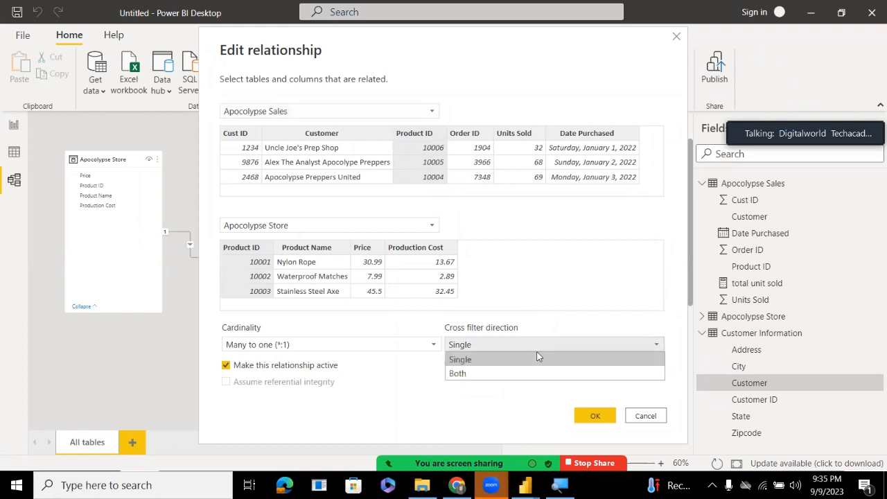
click(501, 381)
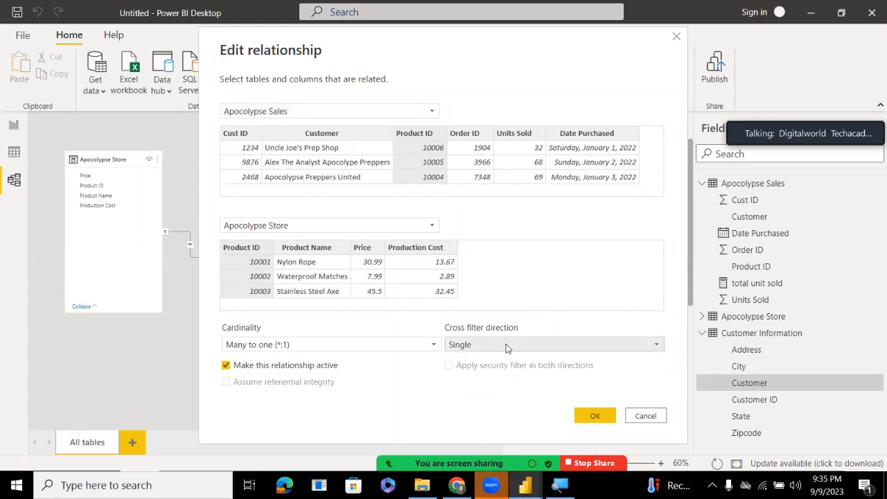
click(506, 344)
click(494, 374)
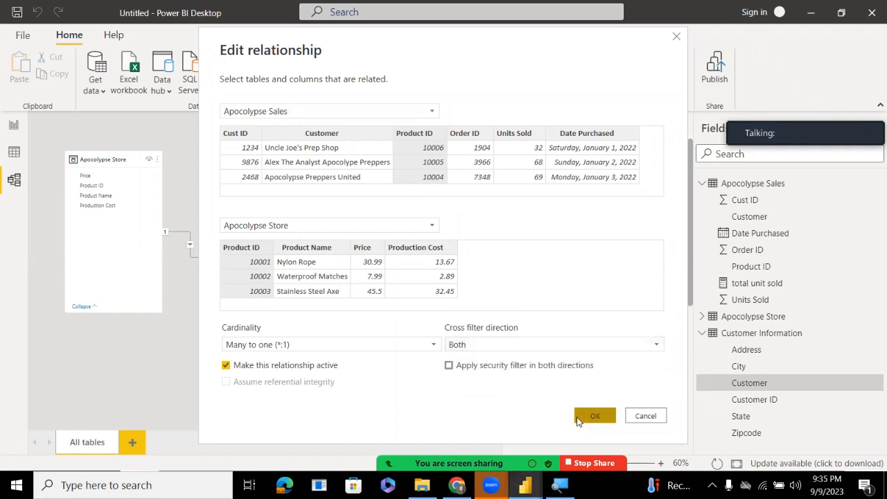
click(580, 418)
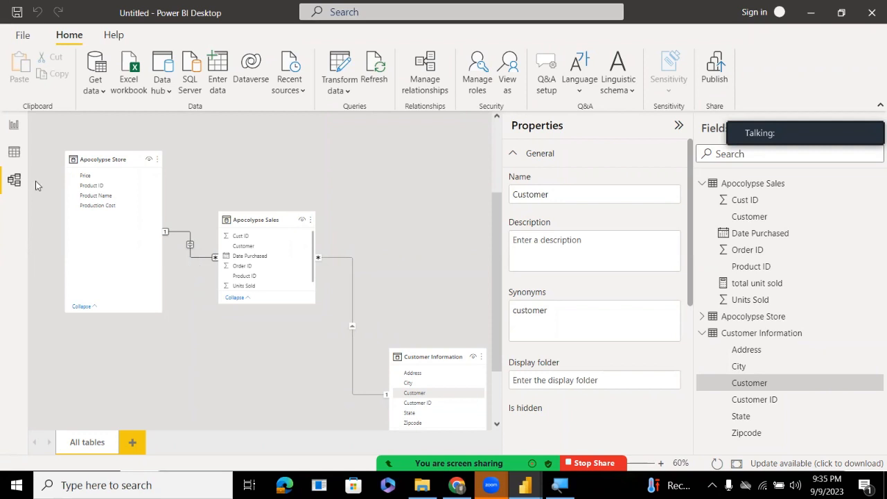
click(14, 125)
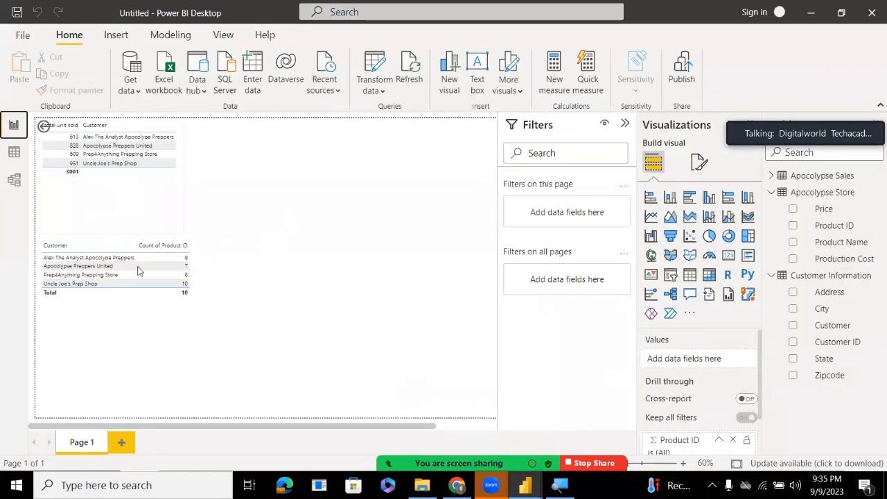
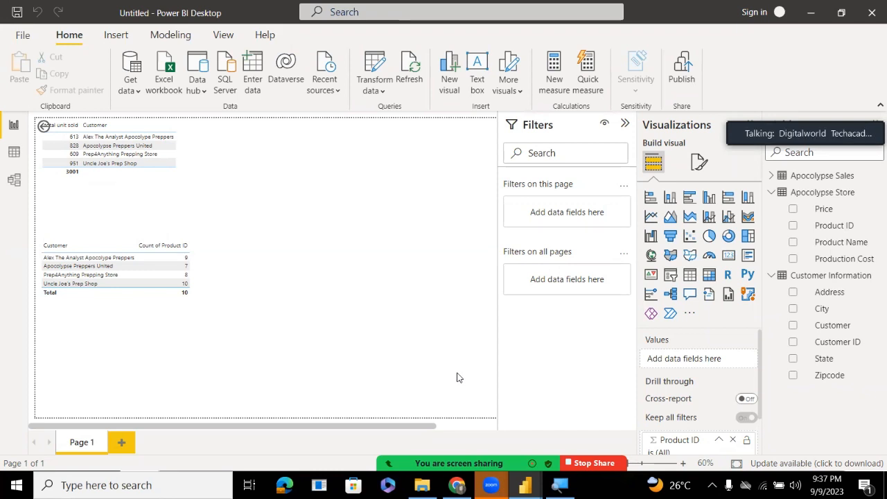
Return to the model diagram, read the new meeting chat messages, and view the raised-hand notification
click(14, 181)
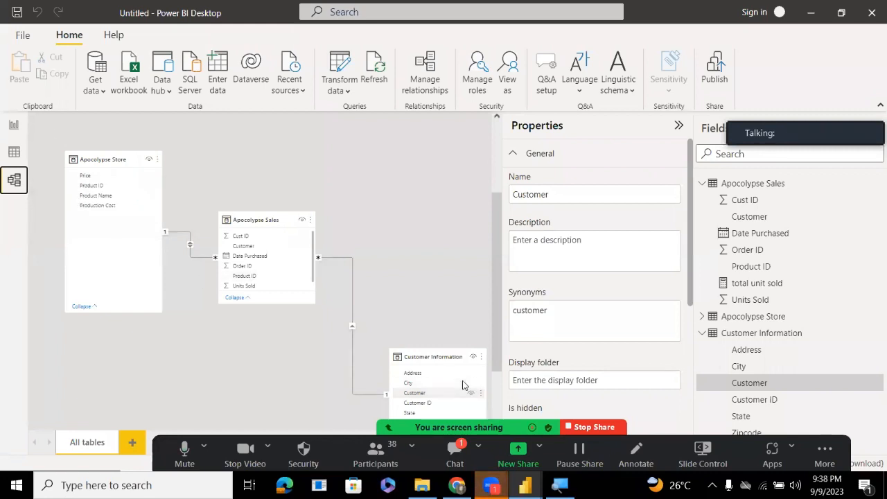
click(455, 454)
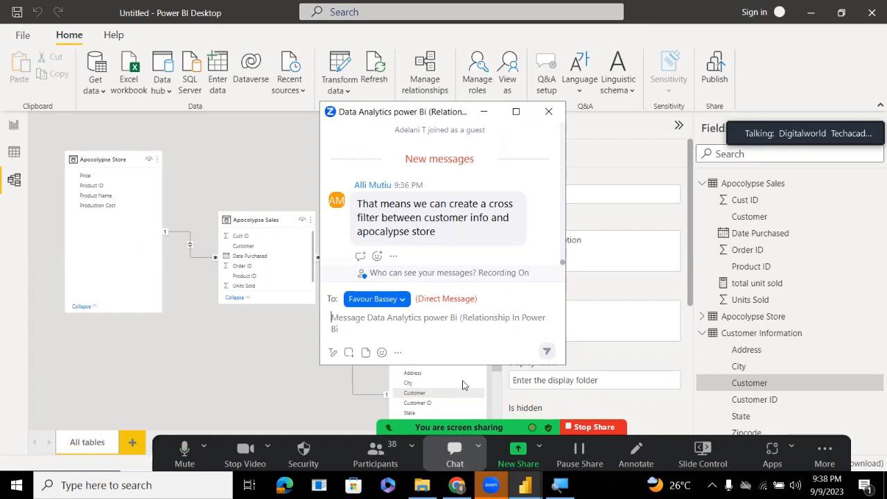
click(464, 385)
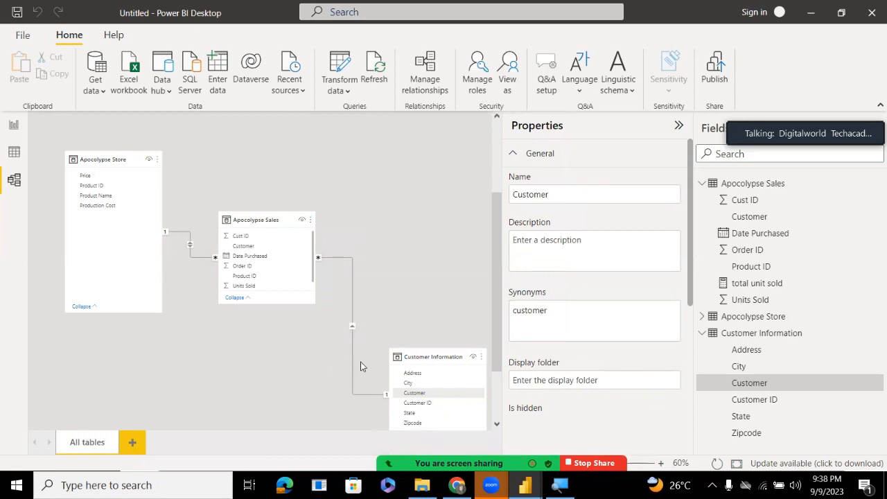
key(alt+h)
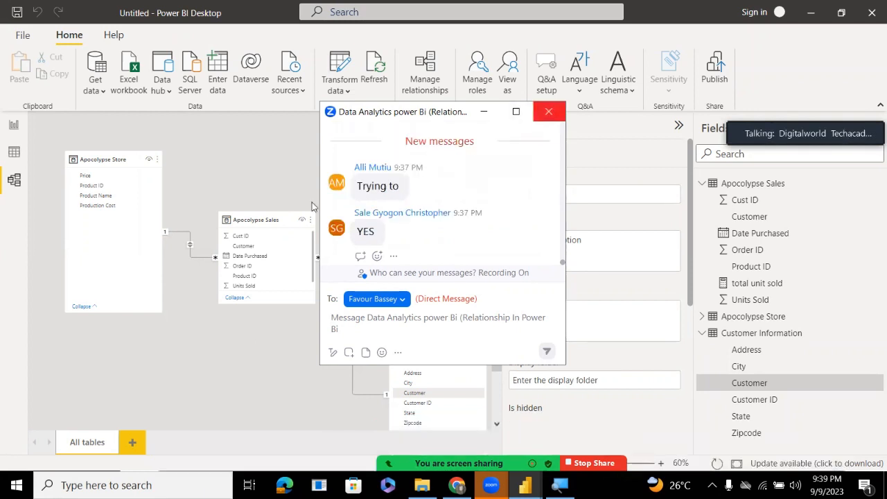
click(549, 112)
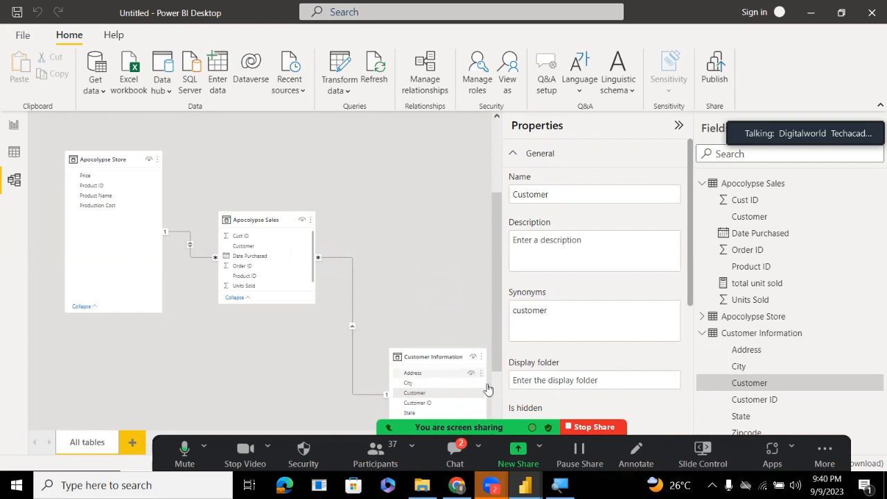
click(454, 454)
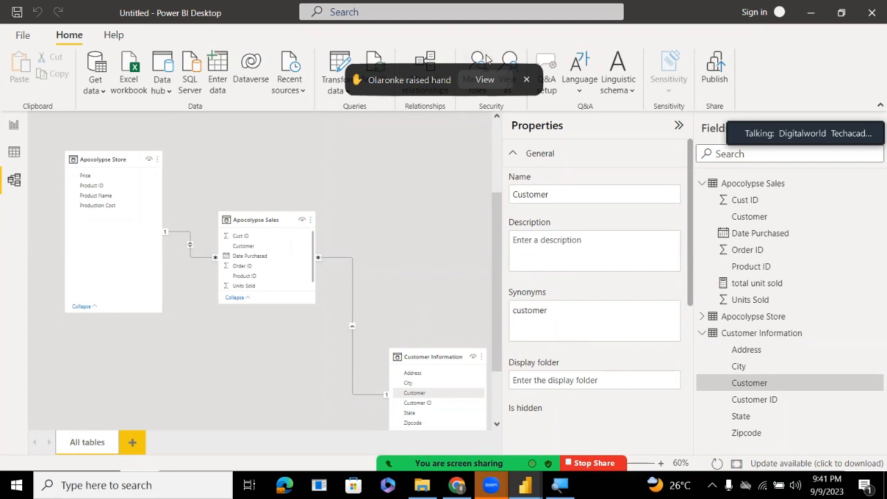
click(485, 79)
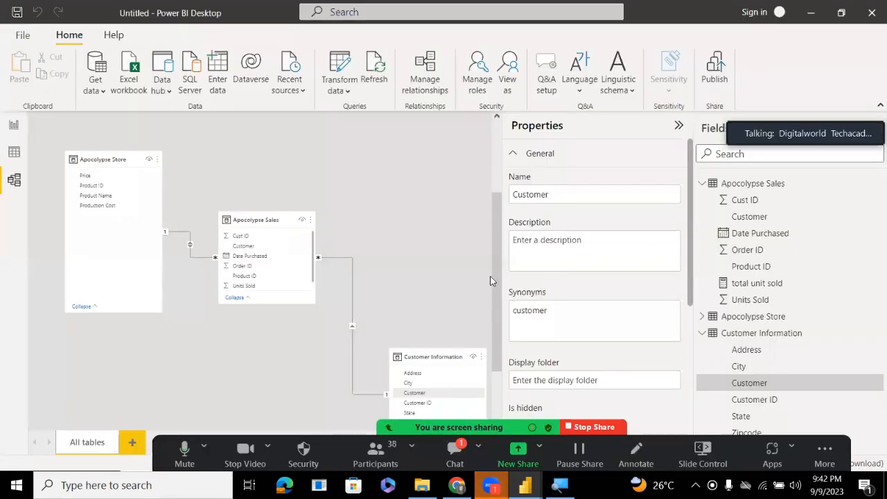
Move the Customer Information table closer to Apocolypse Sales in the model diagram and close the meeting chat window
scroll(494, 296, down, 2)
scroll(444, 306, up, 2)
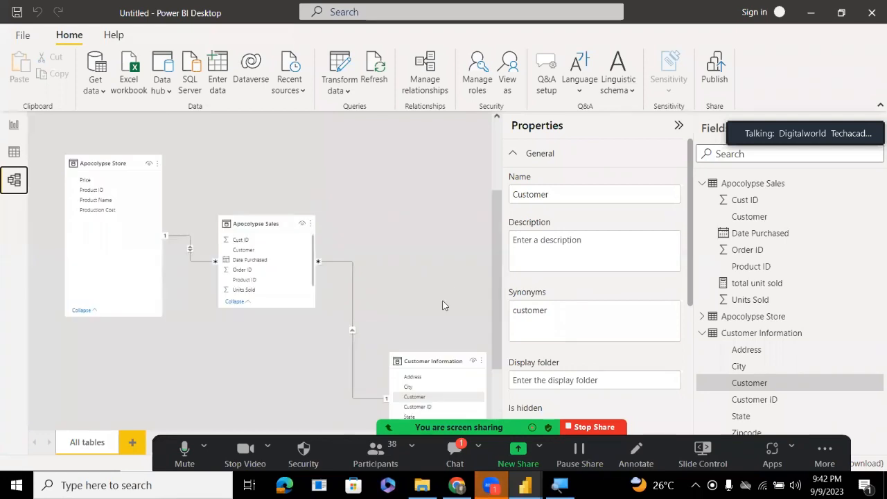
drag(423, 361, 330, 343)
click(330, 343)
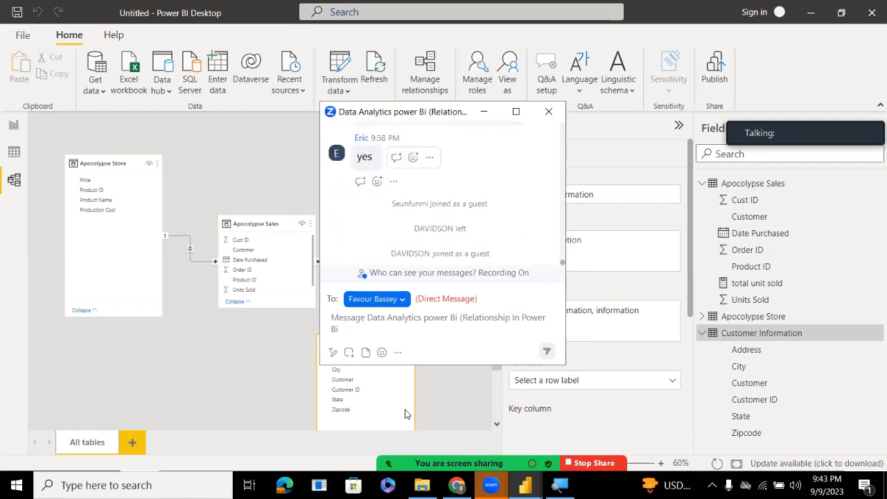
click(549, 111)
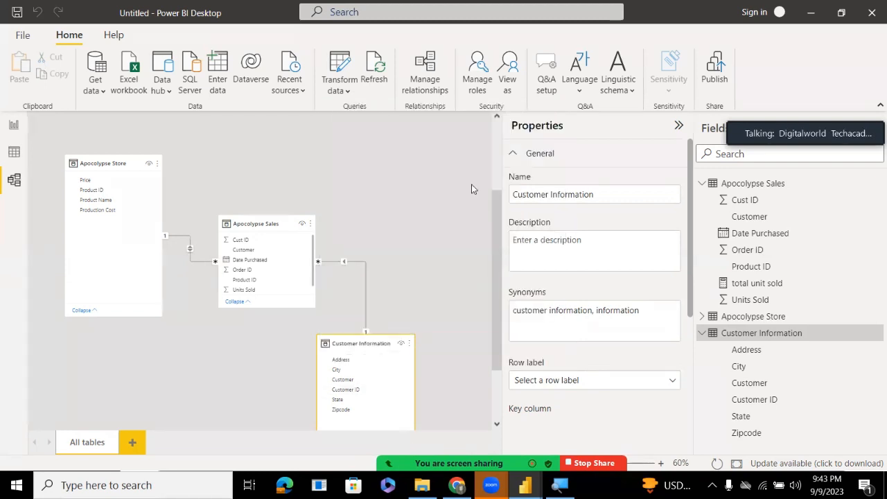
View the raised-hand notification in the meeting's participants list and close the list
click(486, 80)
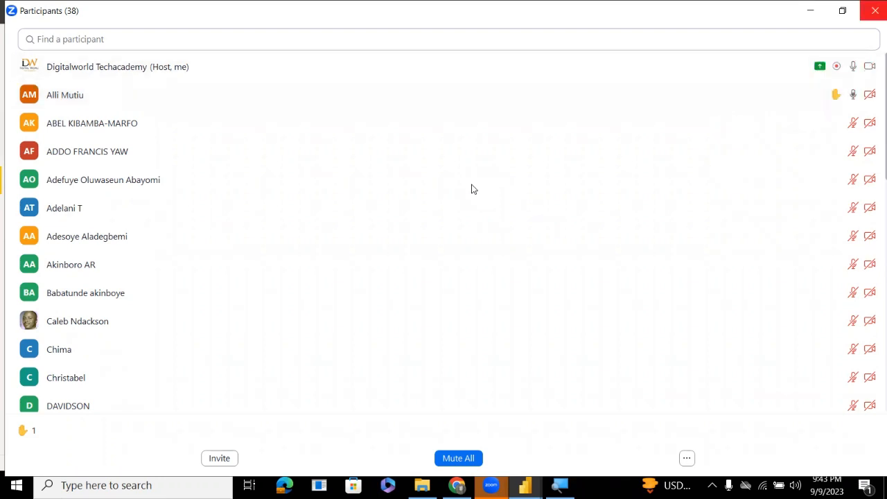
click(874, 11)
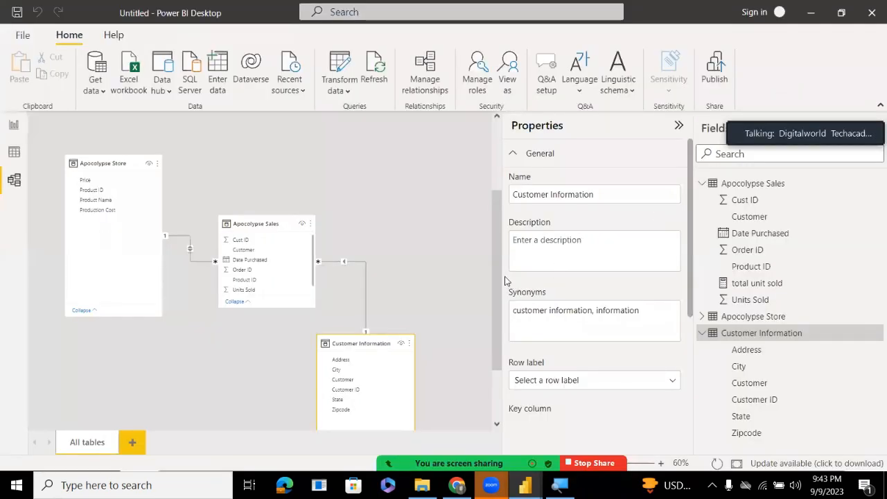
Set the cross filter direction of the Apocolypse Sales to Customer Information relationship to Both
drag(503, 277, 501, 288)
scroll(493, 302, down, 1)
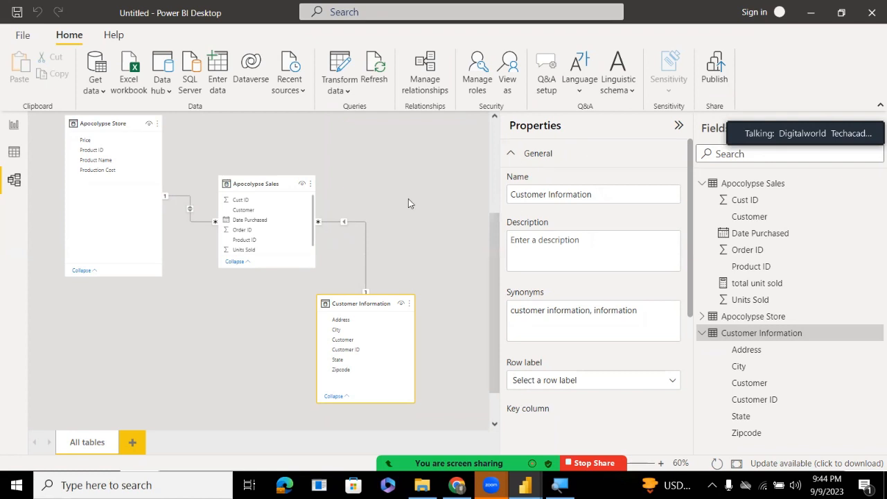
right_click(360, 221)
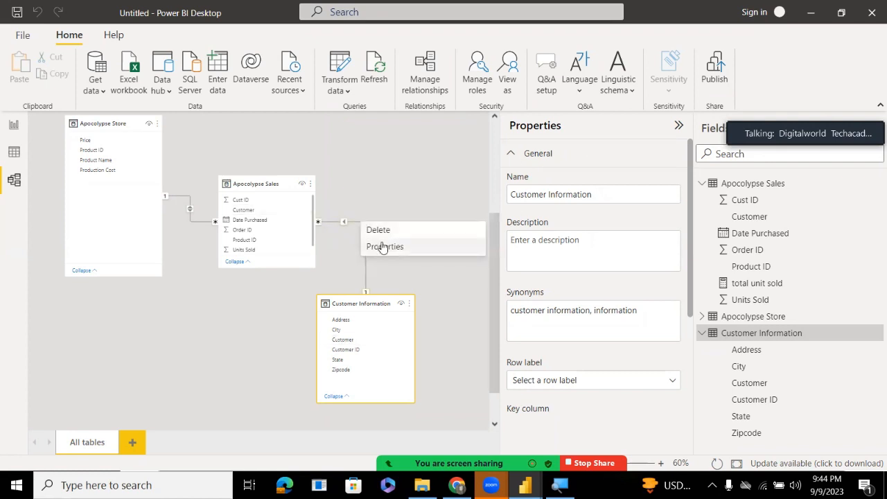
click(384, 247)
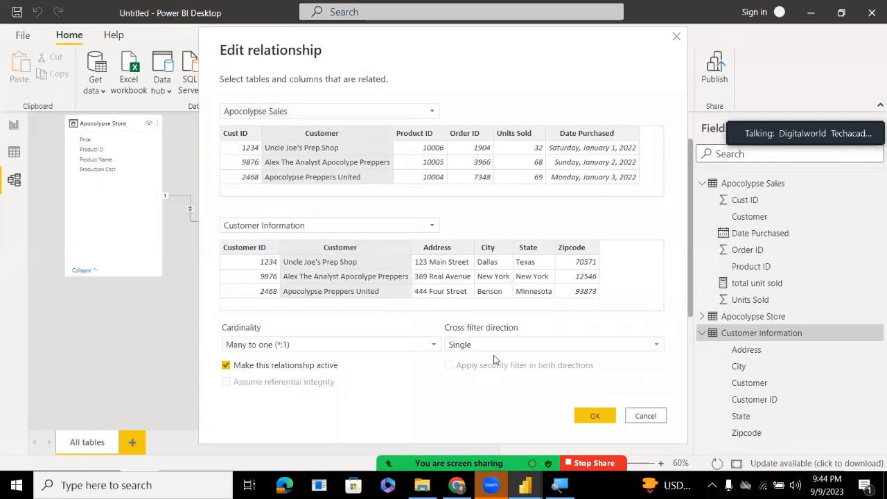
click(484, 346)
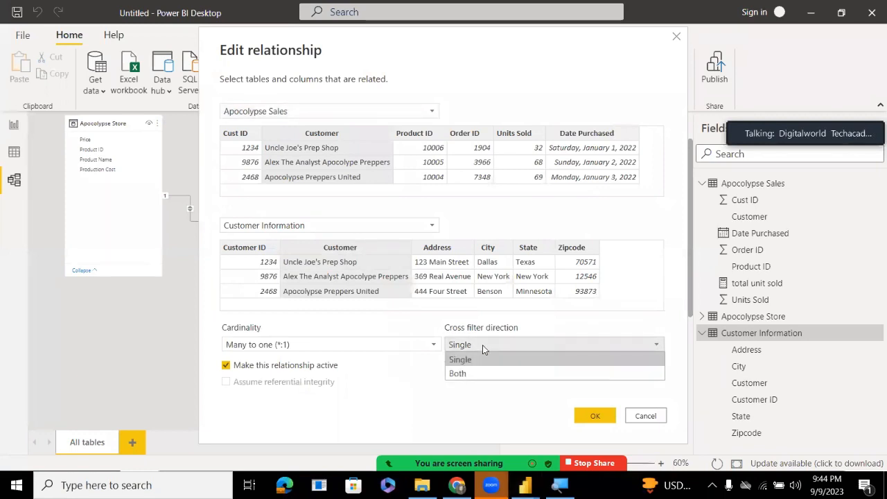
click(480, 373)
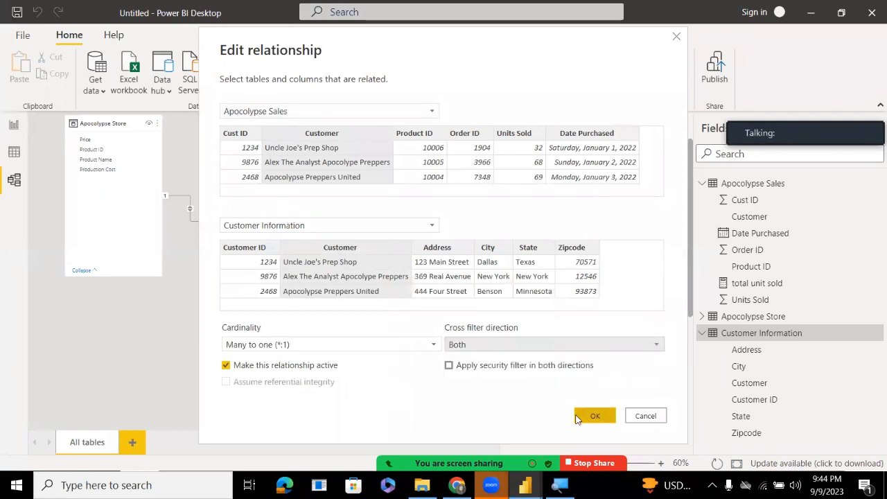
click(578, 417)
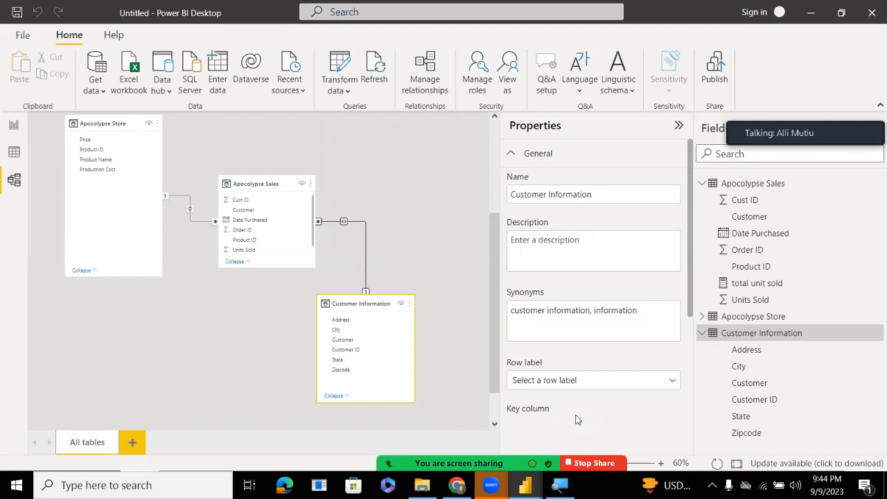
Check which participant raised a hand, hide the participants list and close the meeting chat window
right_click(346, 223)
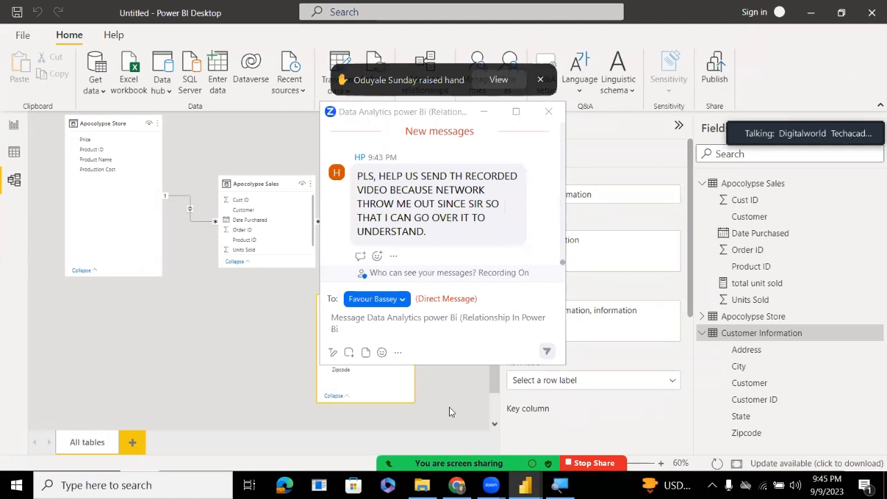
click(499, 80)
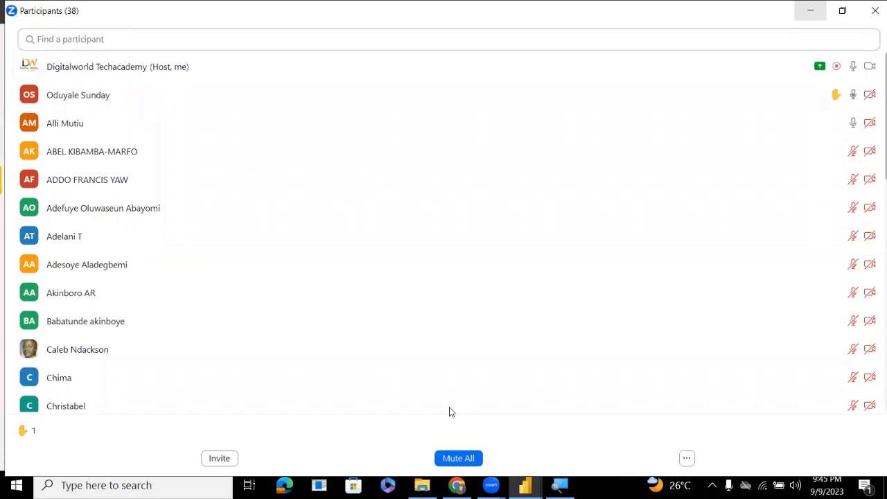
click(811, 10)
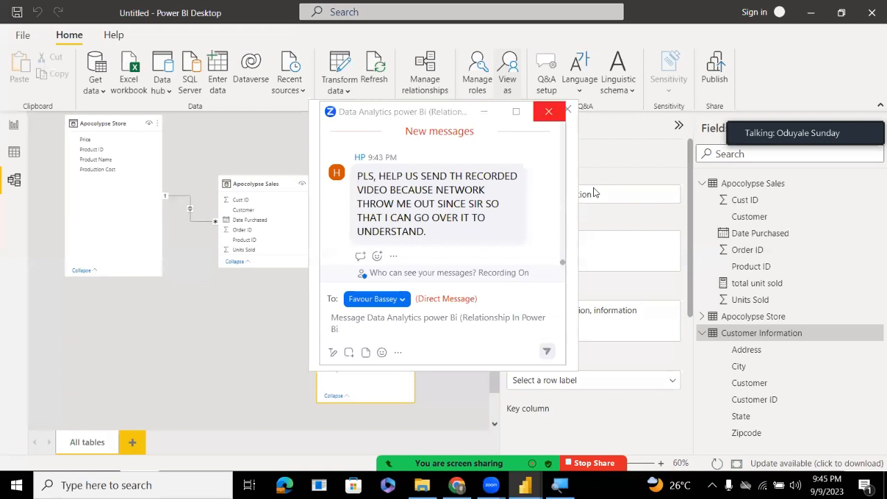
click(549, 111)
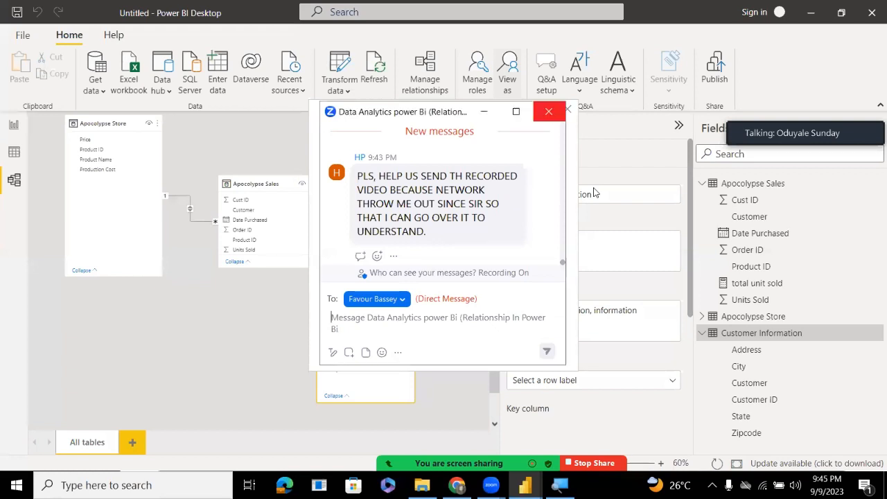
click(567, 111)
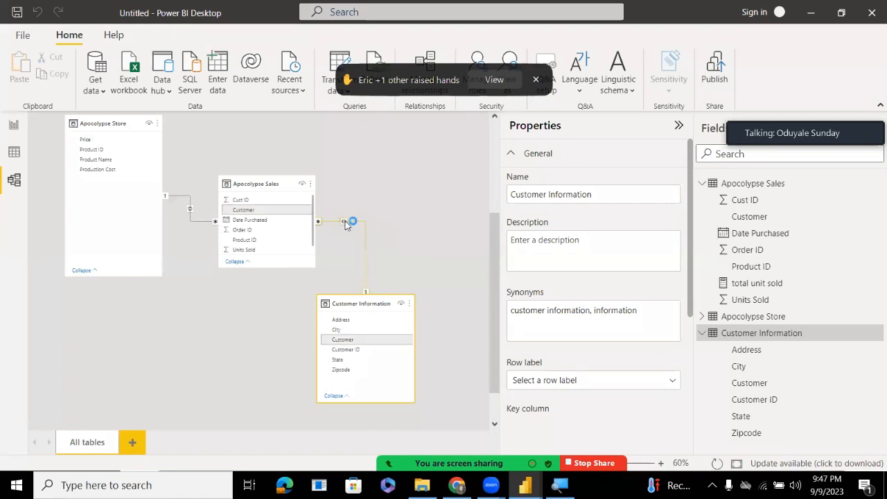
Review the settings of the relationship between Apocolypse Sales and Customer Information and close the relationship editor
double_click(345, 224)
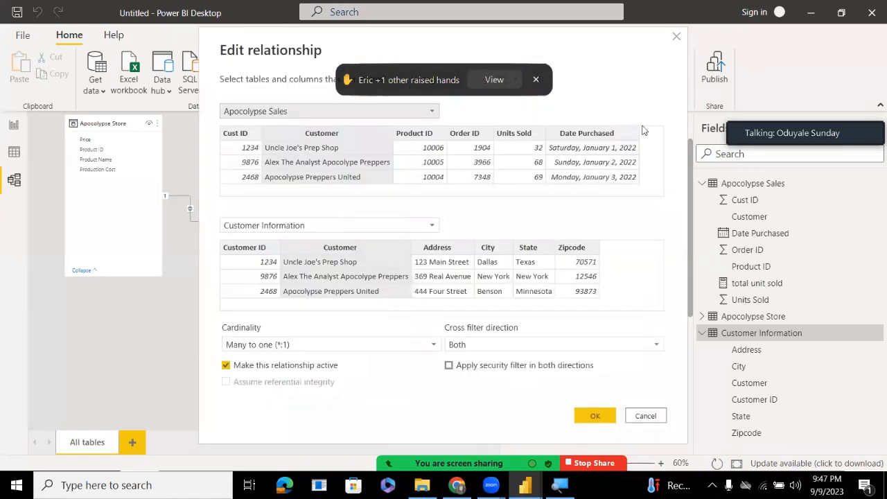
click(676, 39)
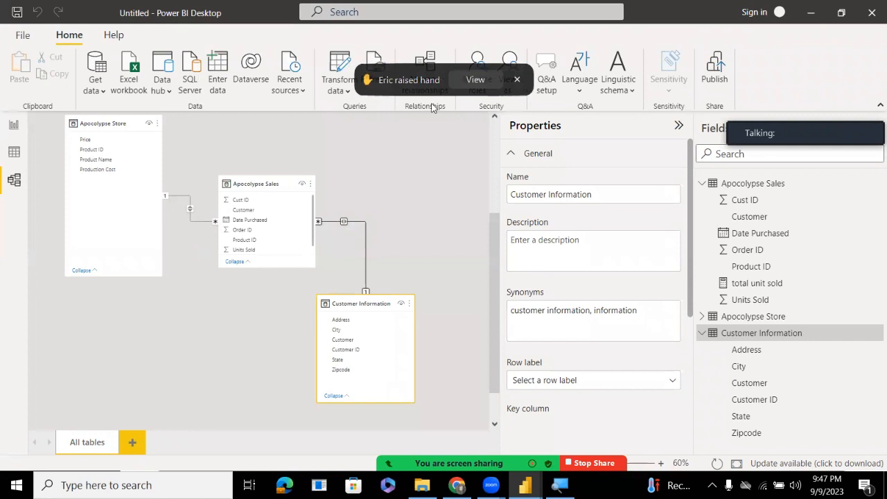
Look through the participants list for raised hands and close the list to return to the model diagram
click(475, 80)
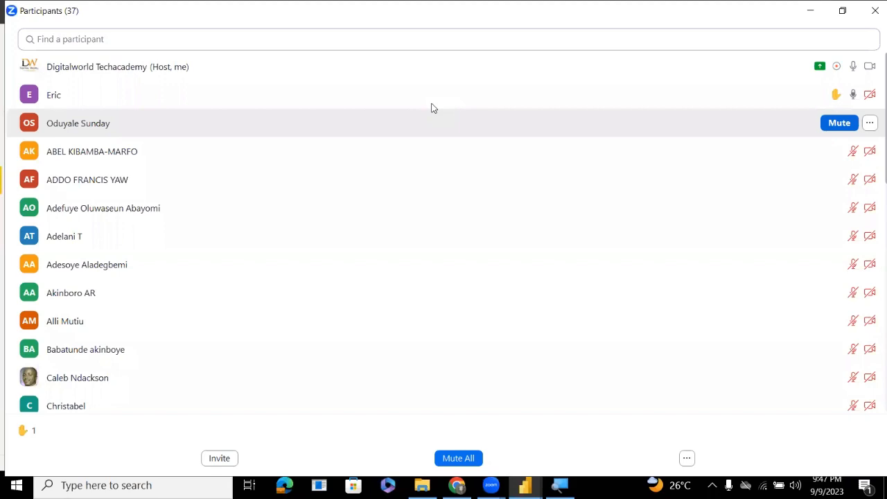
key(Down)
key(Down)
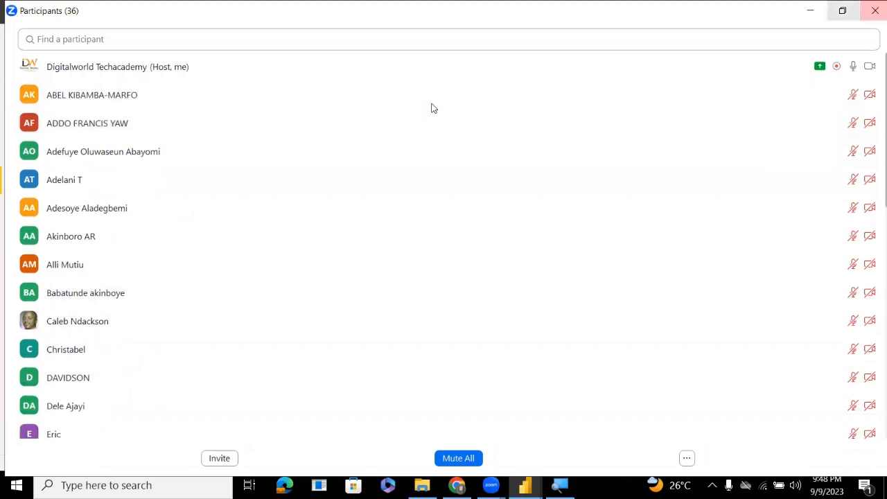
click(810, 10)
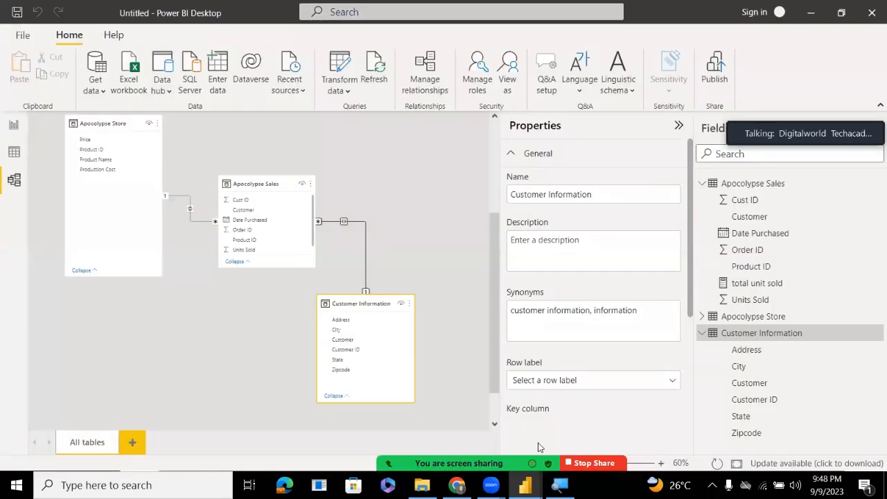
click(438, 484)
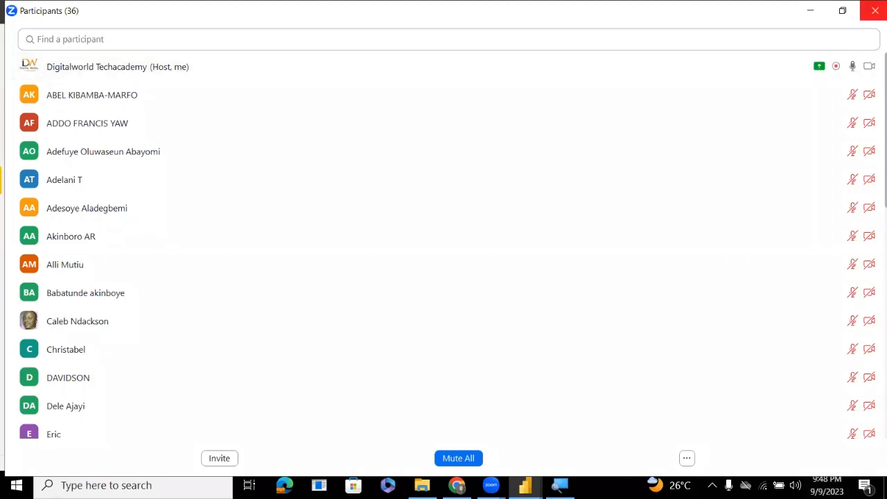
click(875, 11)
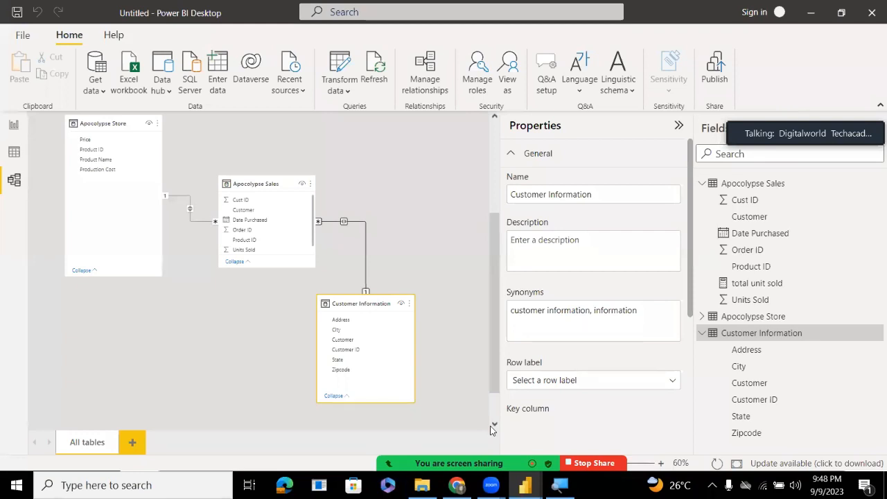
Check the meeting chat, view the new raised-hand notification and close the chat window
mouse_move(491, 430)
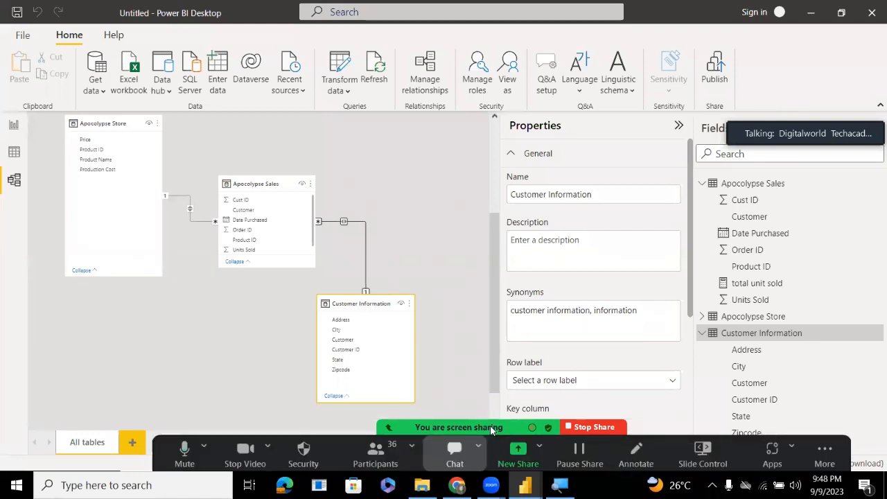
click(454, 454)
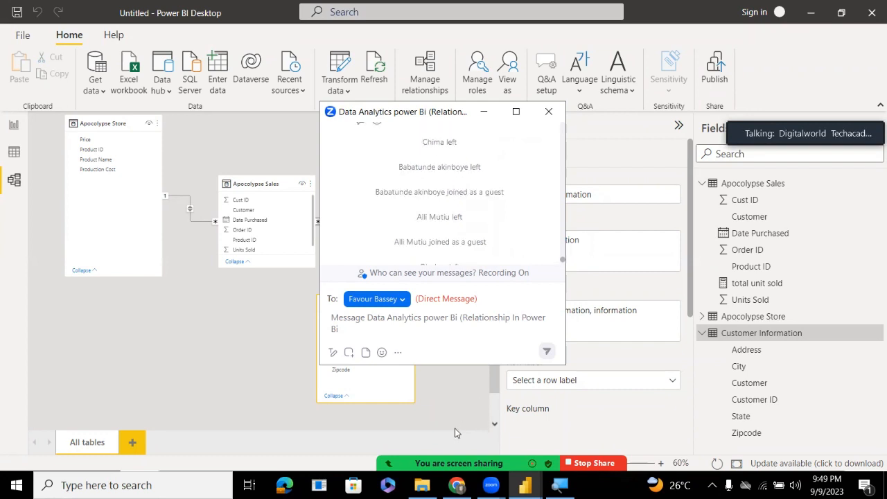
mouse_move(454, 430)
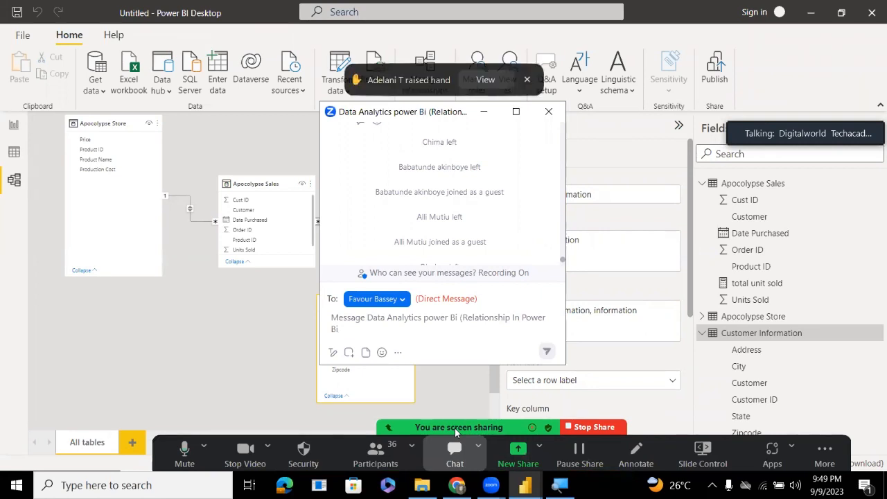
click(486, 79)
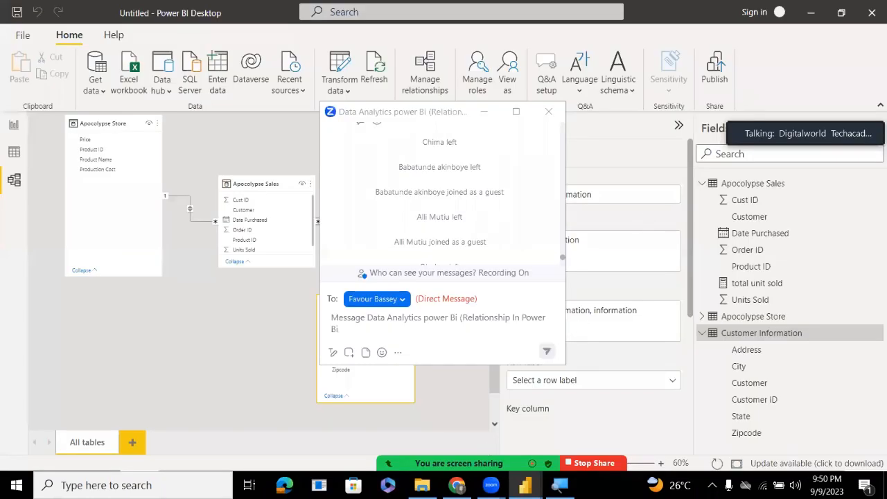
mouse_move(422, 485)
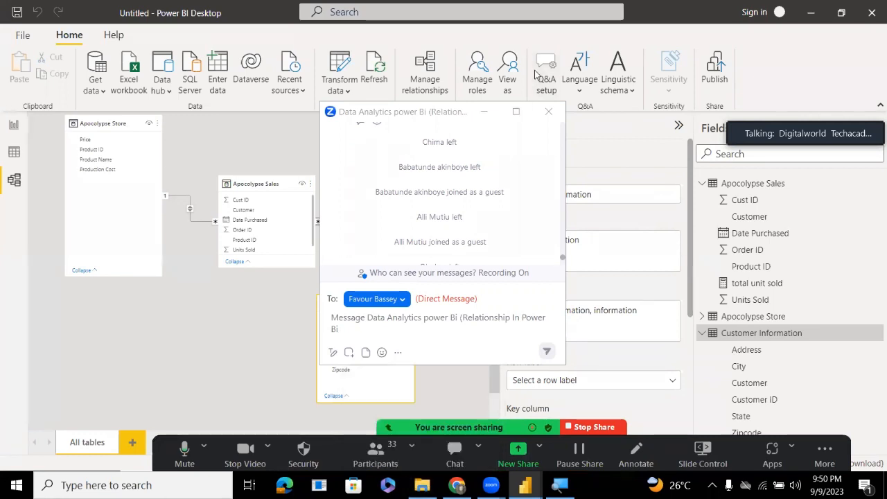
click(537, 110)
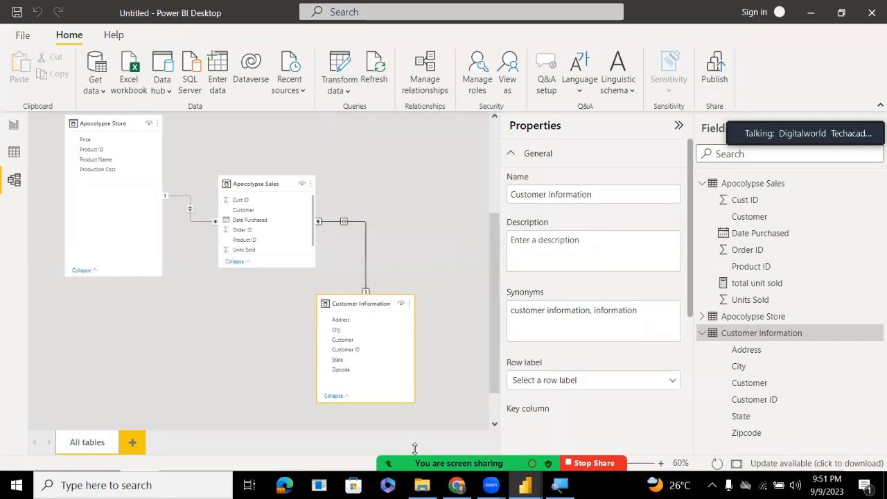
Reopen the meeting chat and read the new messages
mouse_move(415, 449)
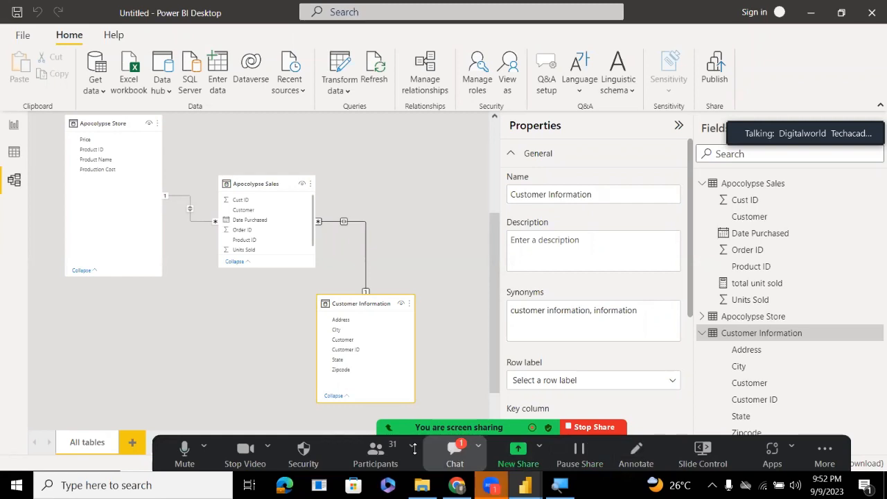
click(455, 454)
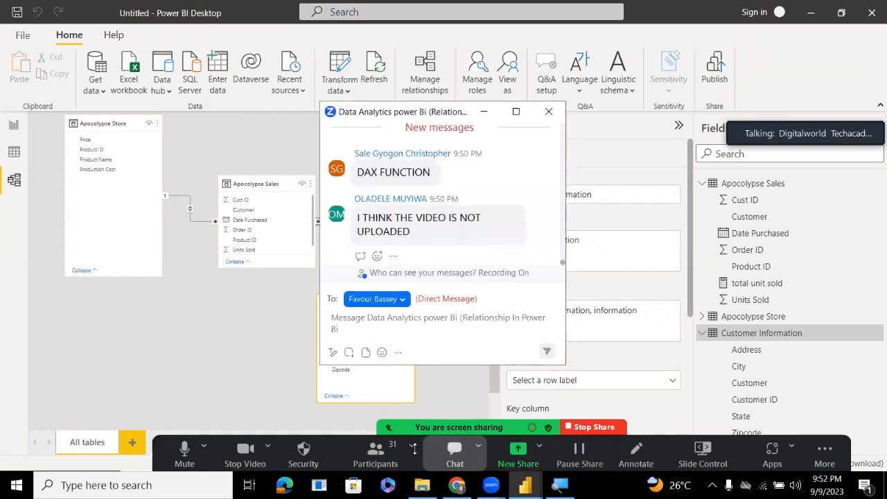